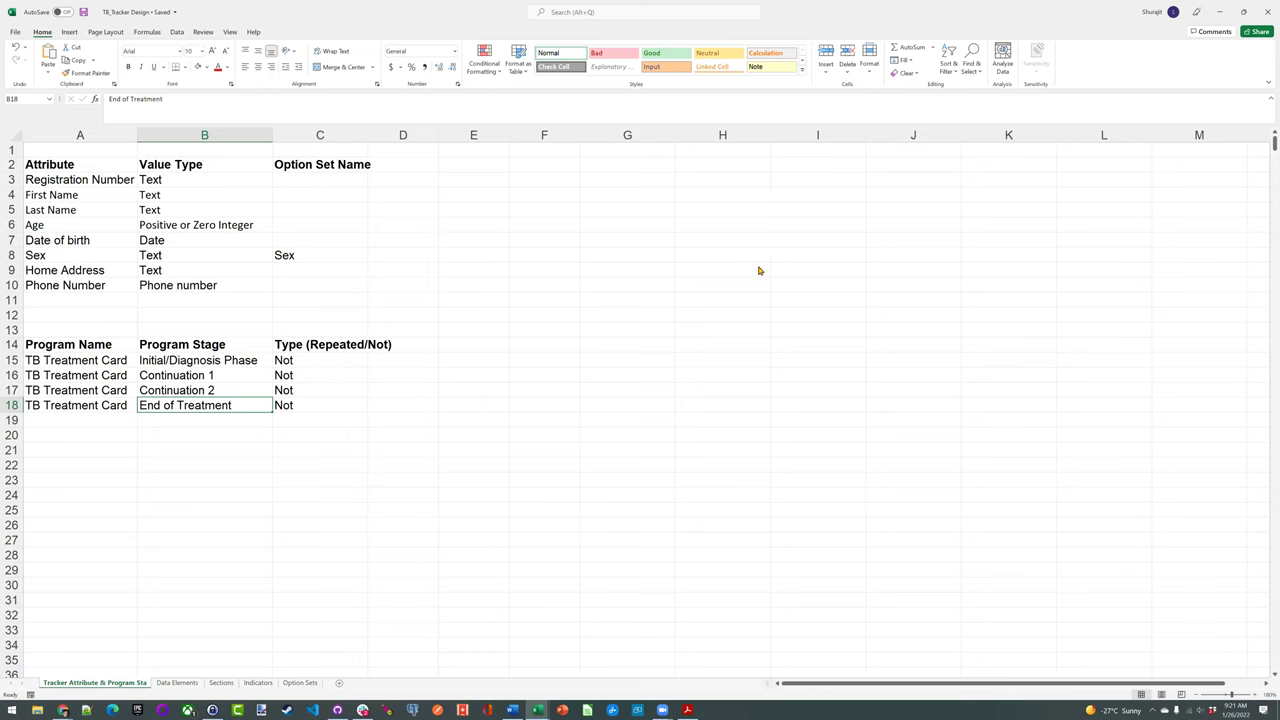
Switch from the Excel workbook to the DHIS2 Maintenance window in Chrome.
click(678, 245)
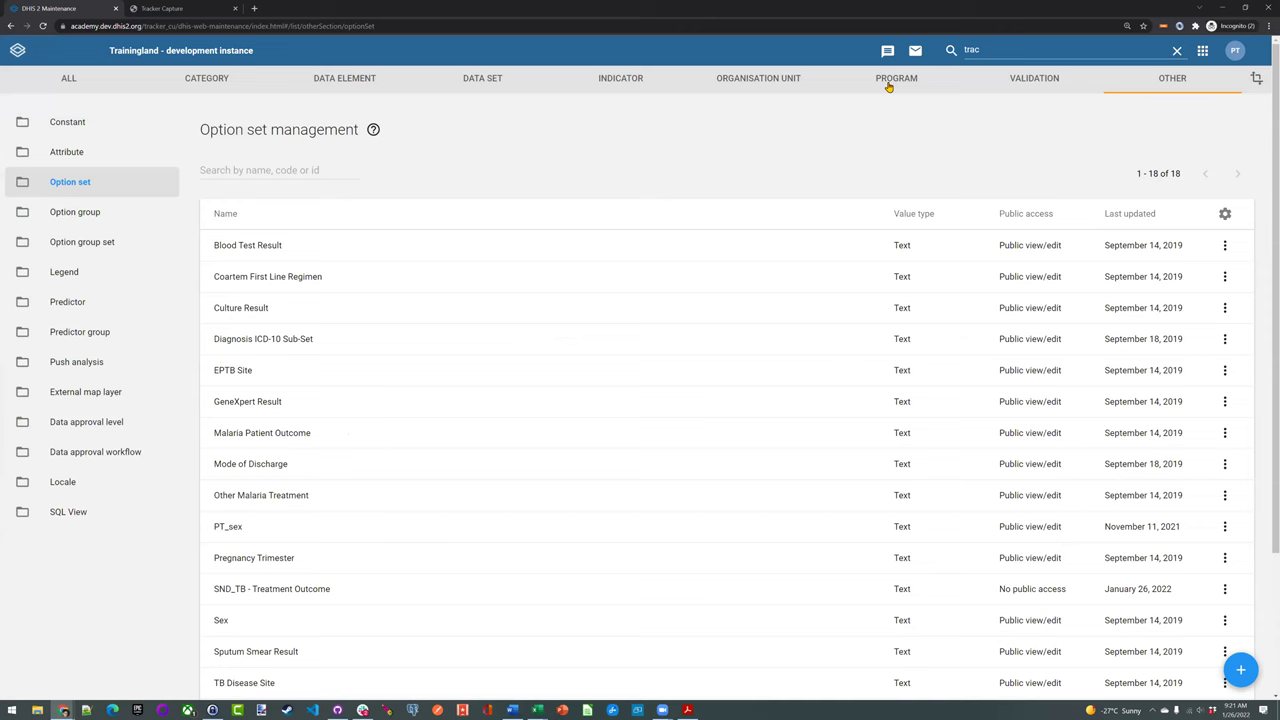
Go to the Program section in full screen at larger zoom and list the tracked entity attributes.
click(888, 80)
key(F11)
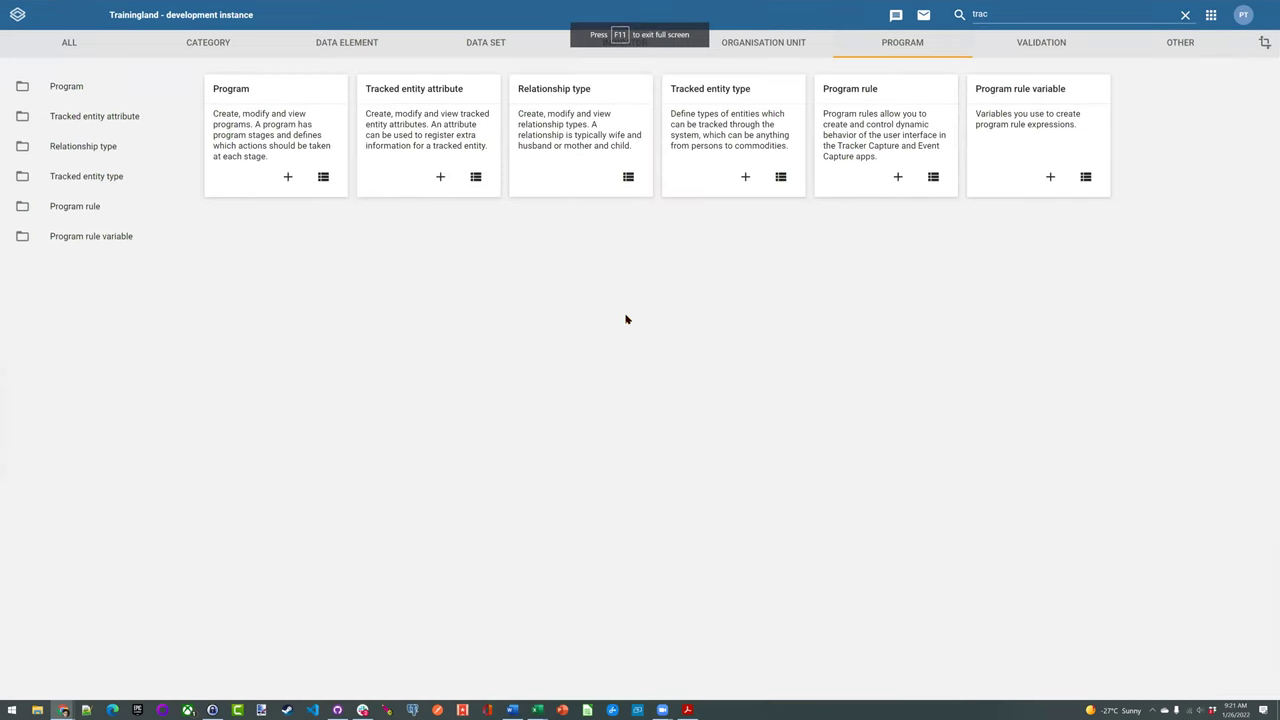
key(ctrl+plus)
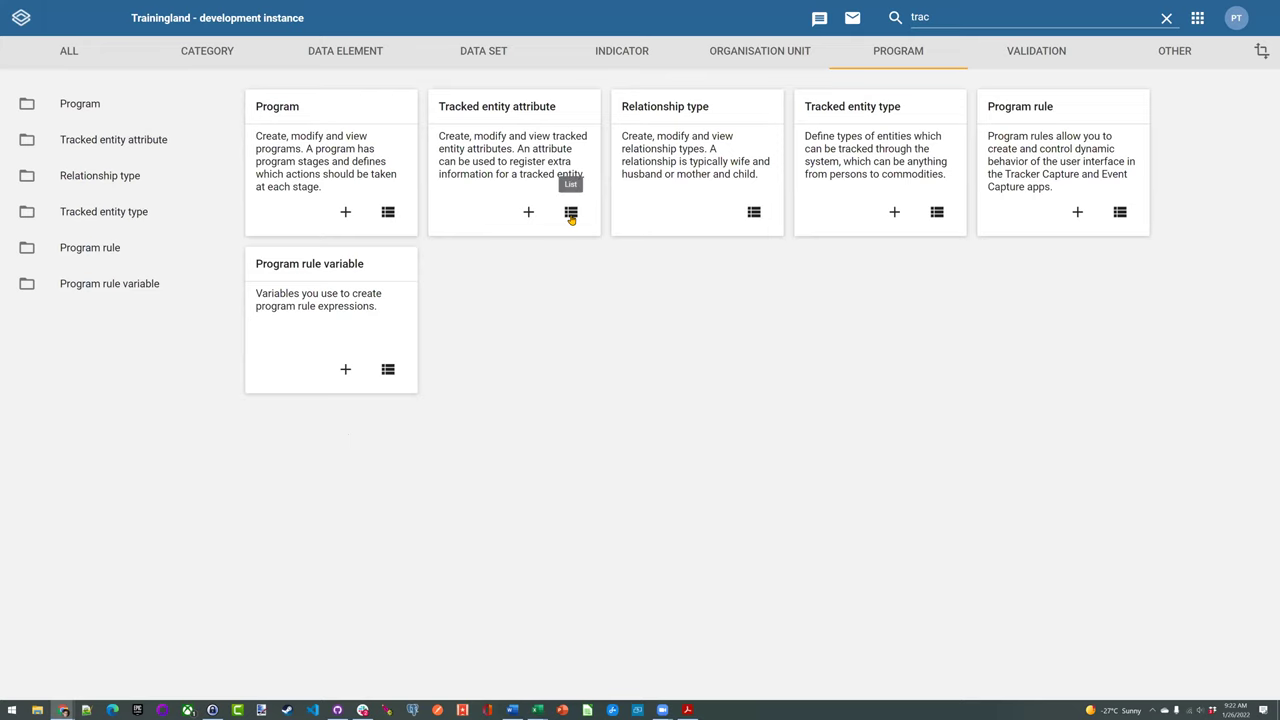
click(571, 214)
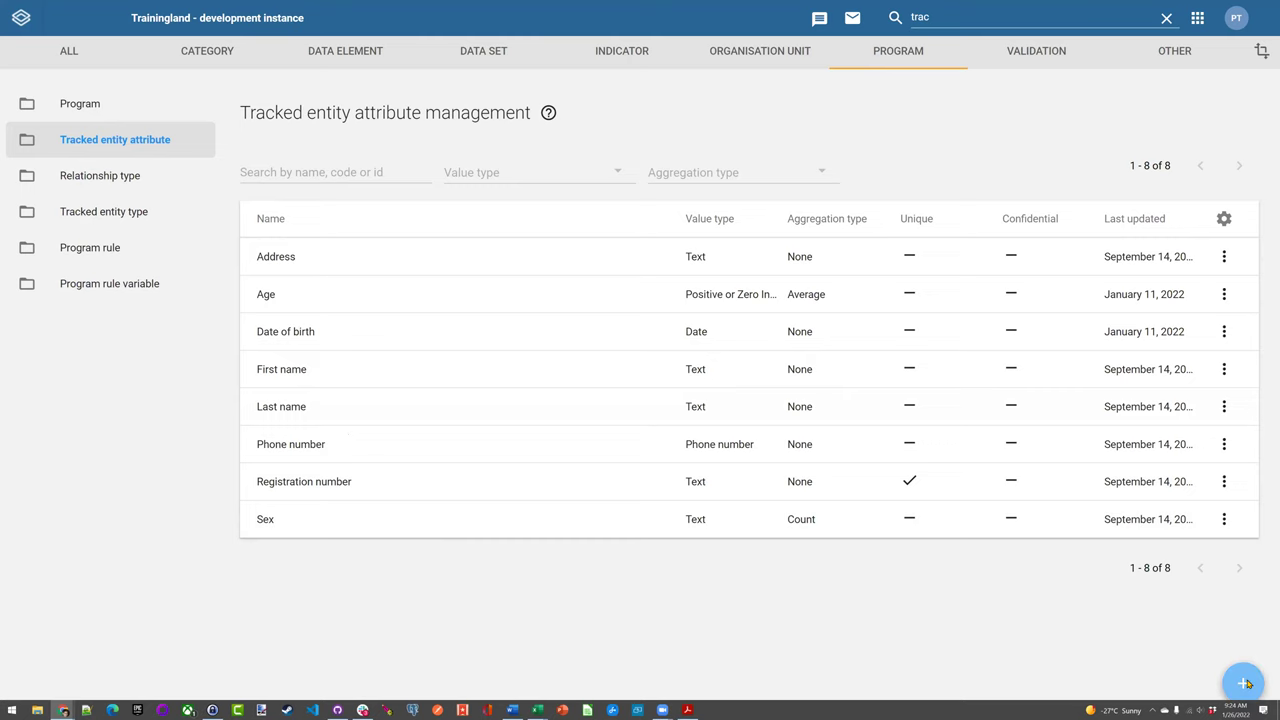
Start a new attribute named 'Registration Number', then abandon that form.
click(1245, 684)
click(175, 231)
text(SND_Re)
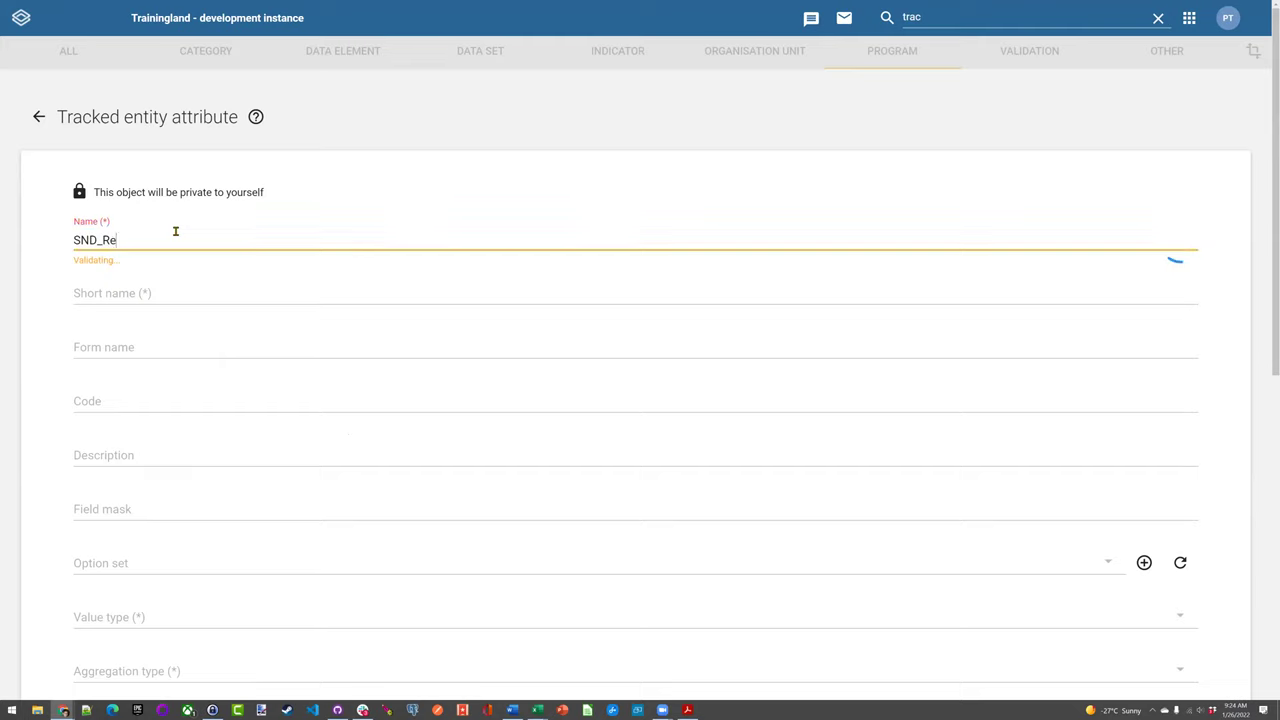
text(gistration Number)
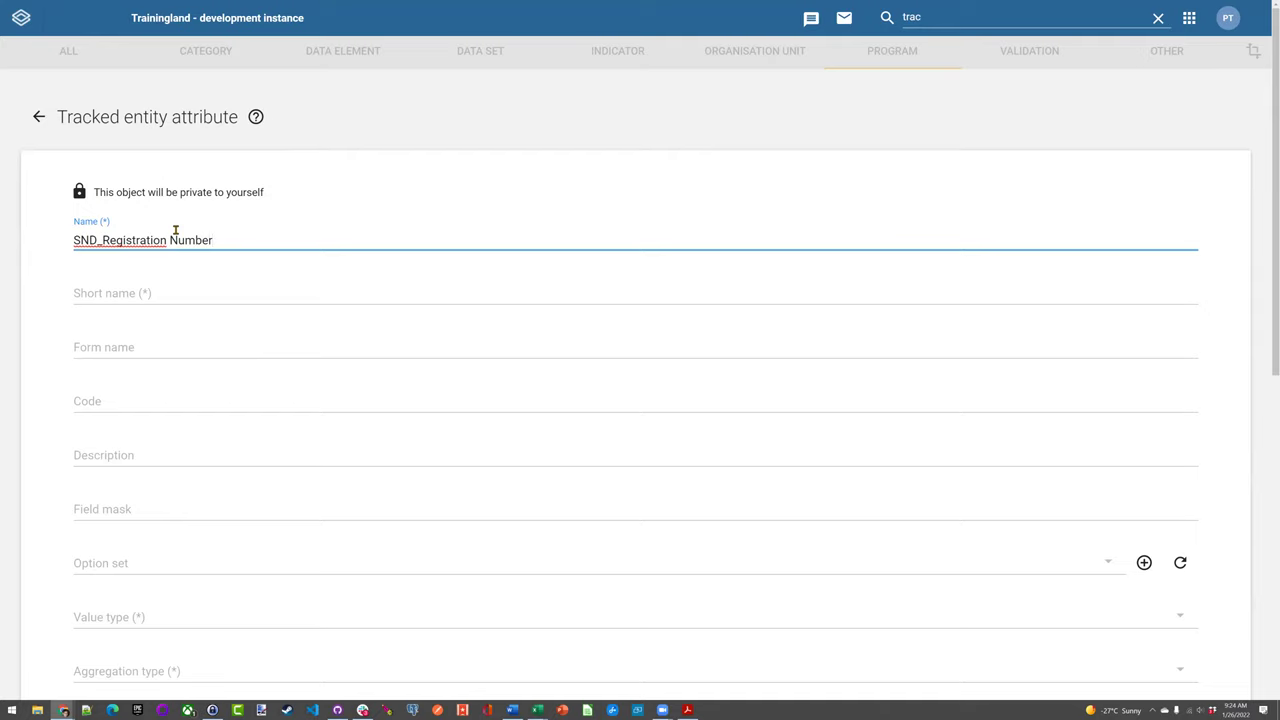
key(Home)
key(Delete)
key(Delete)
key(Delete)
key(Delete)
click(225, 305)
click(222, 240)
triple_click(106, 240)
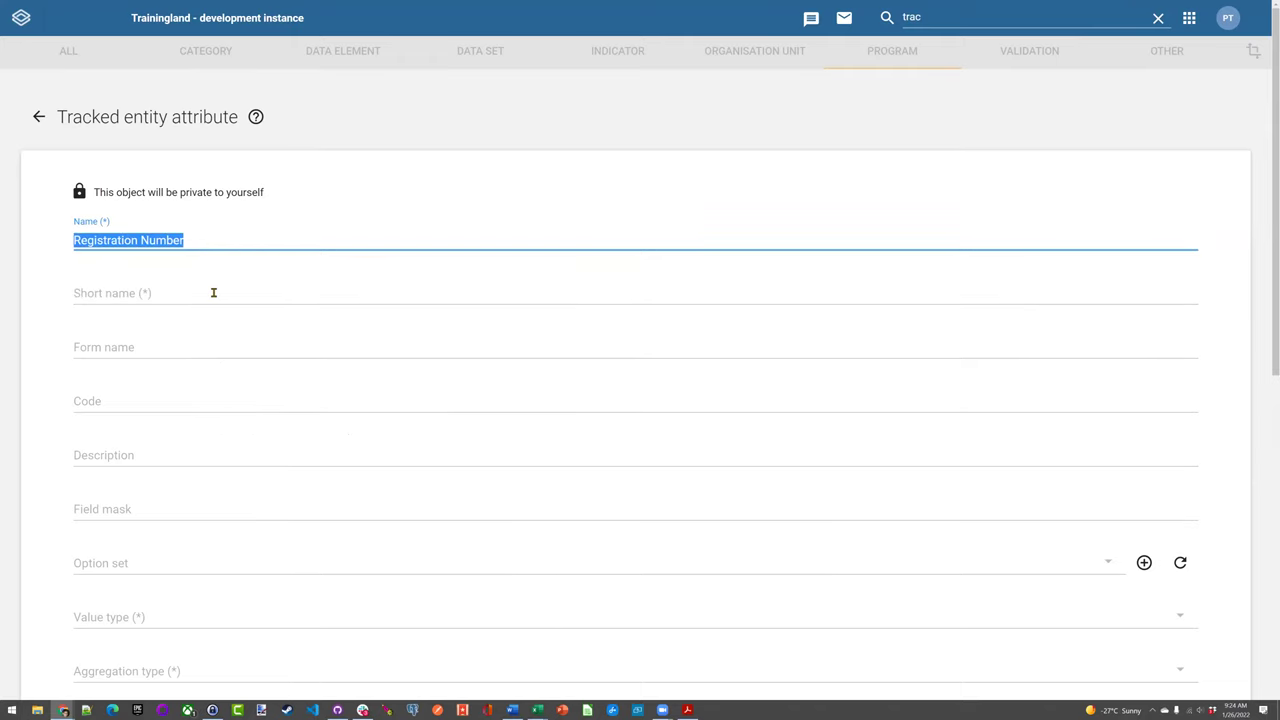
click(39, 117)
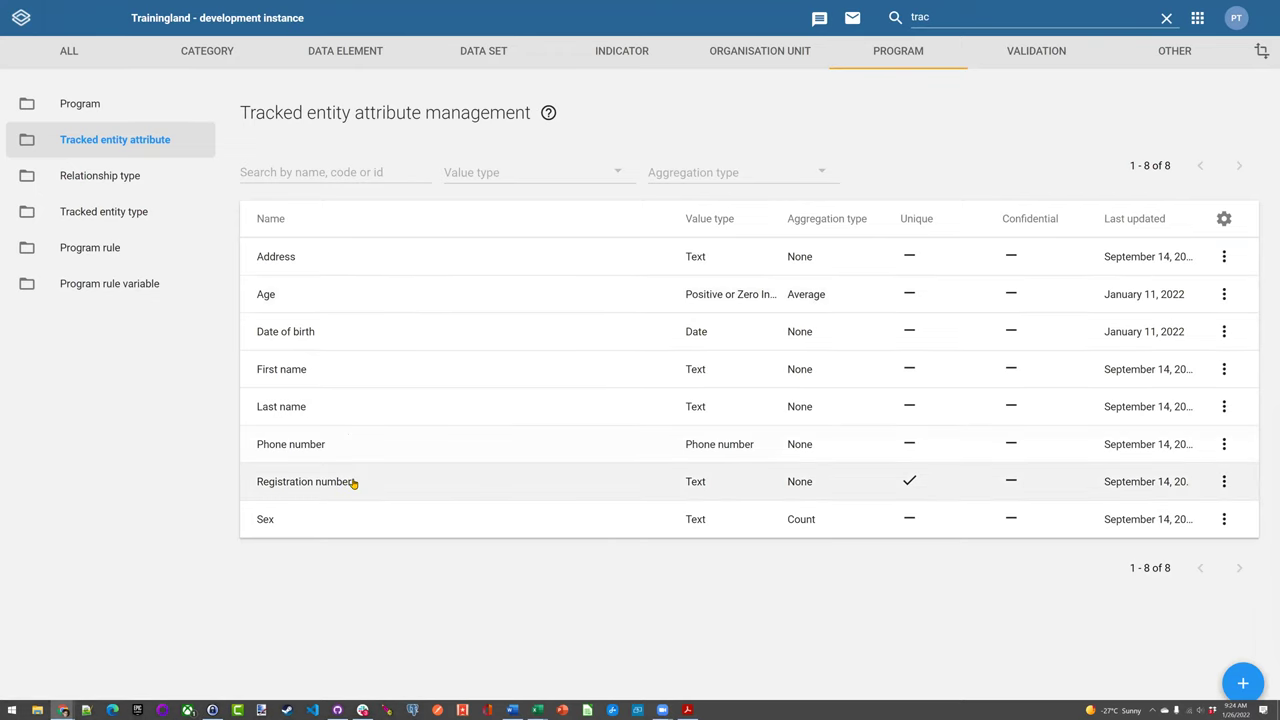
Start another attribute named 'Unique Number' and copy that name into Short name.
click(1243, 683)
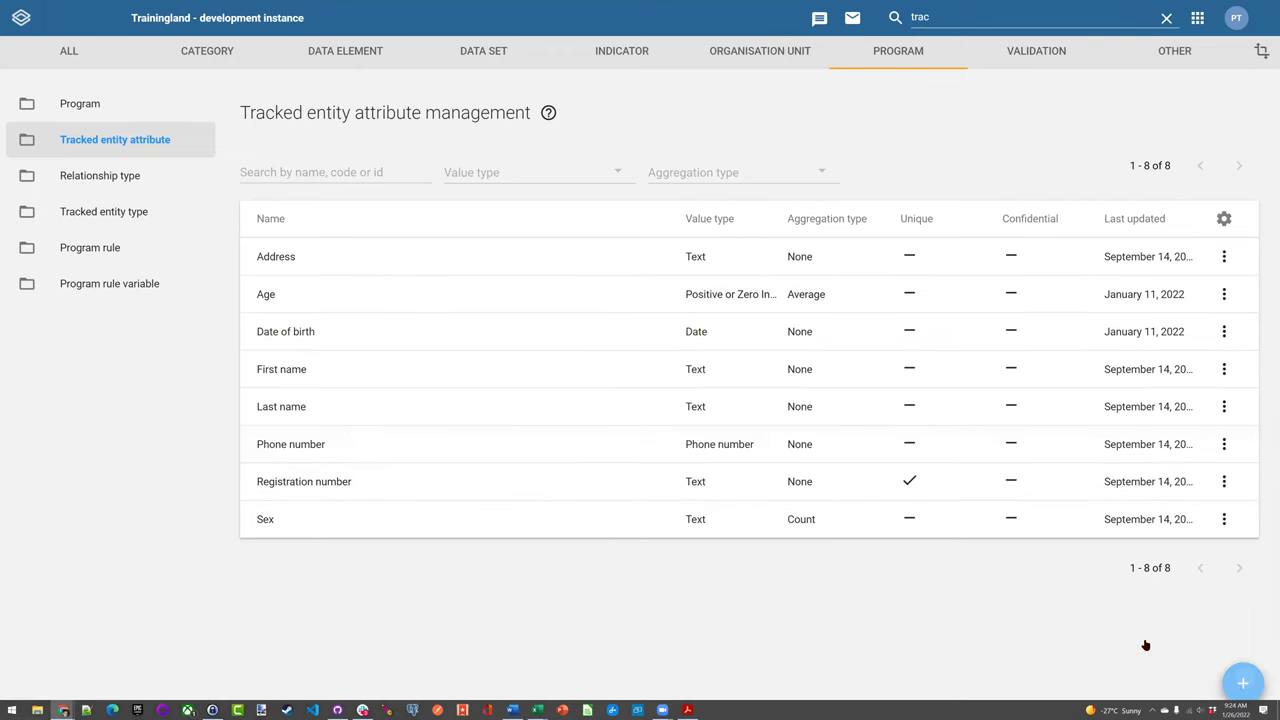
click(166, 235)
text(SND)
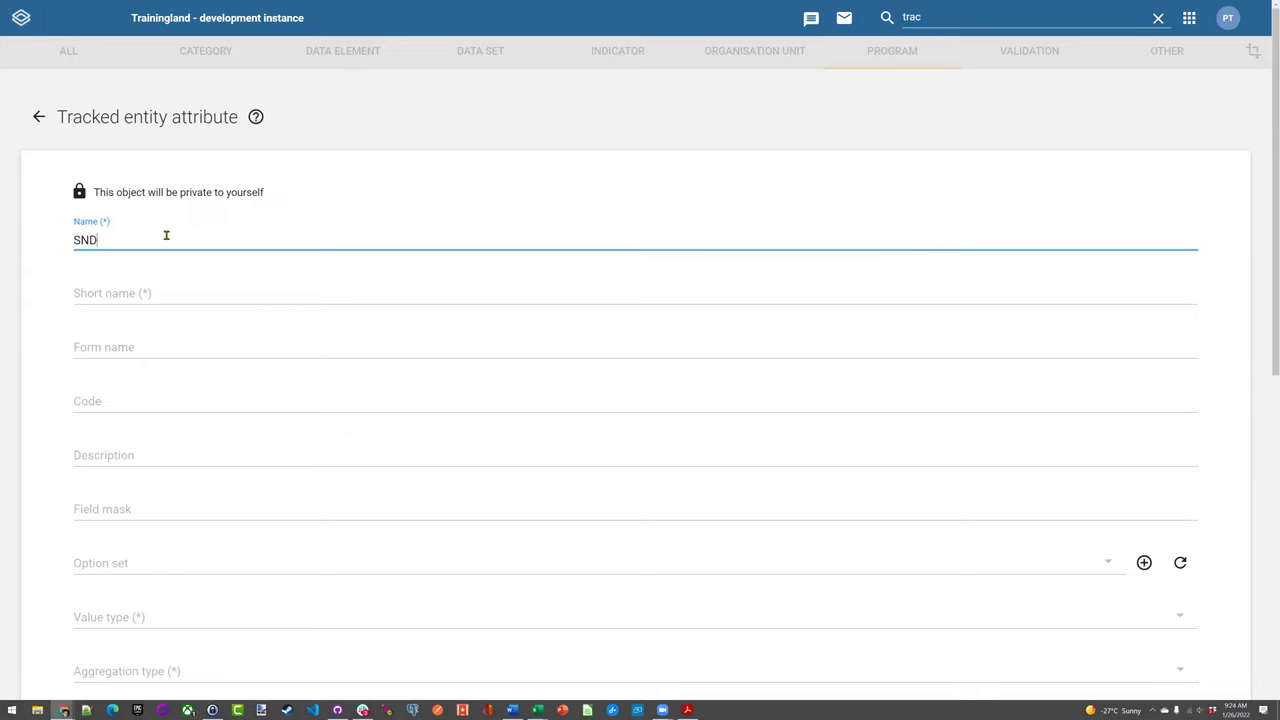
text(_Registrat)
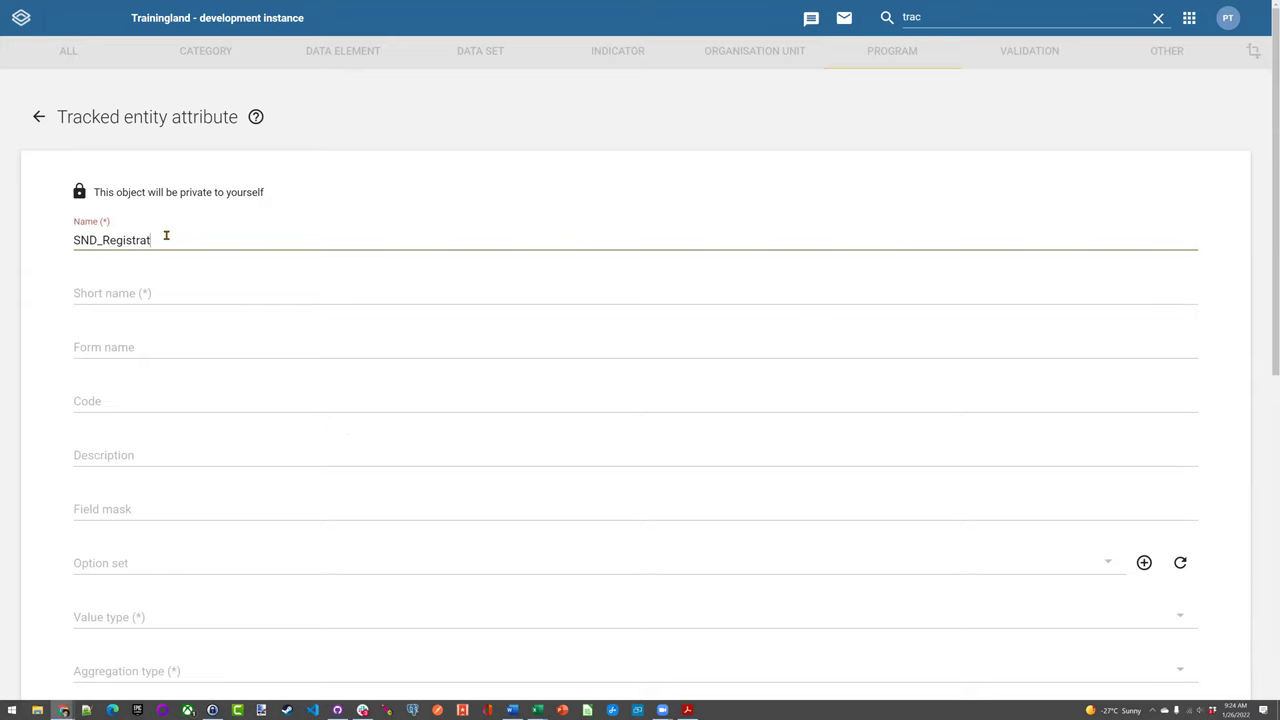
text(ion Number)
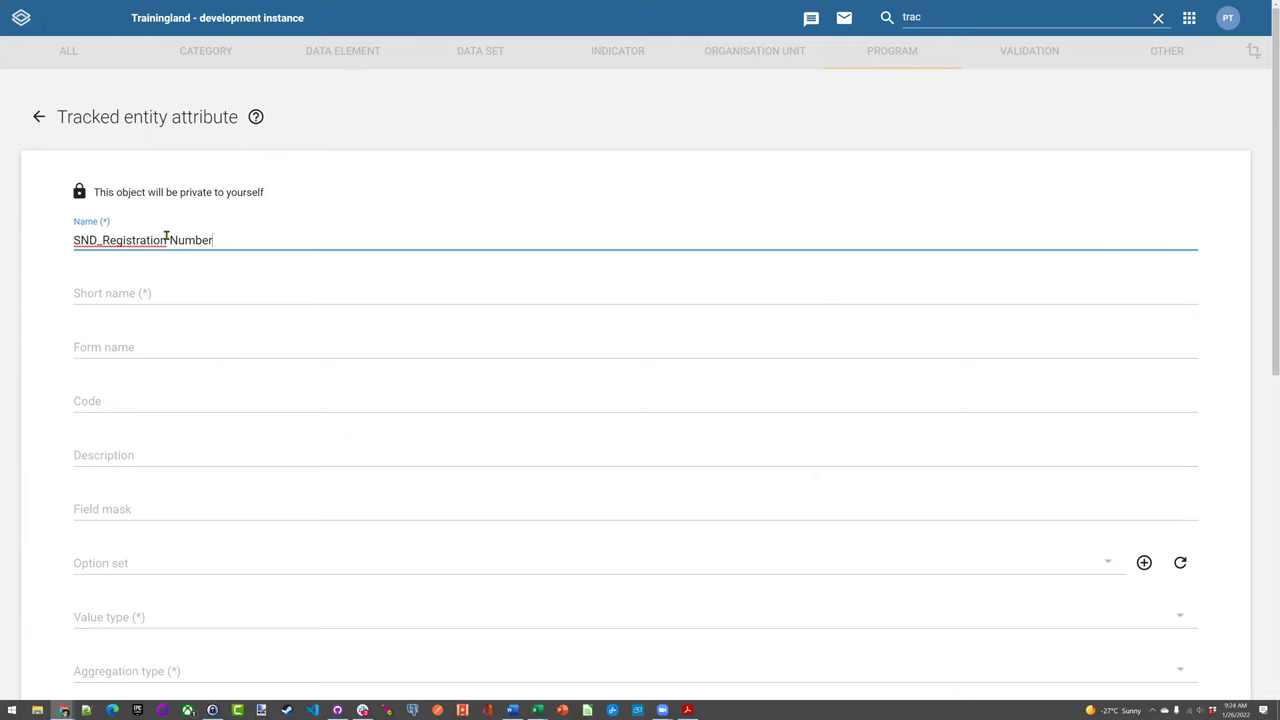
drag(166, 237, 2, 196)
text(Uniqu)
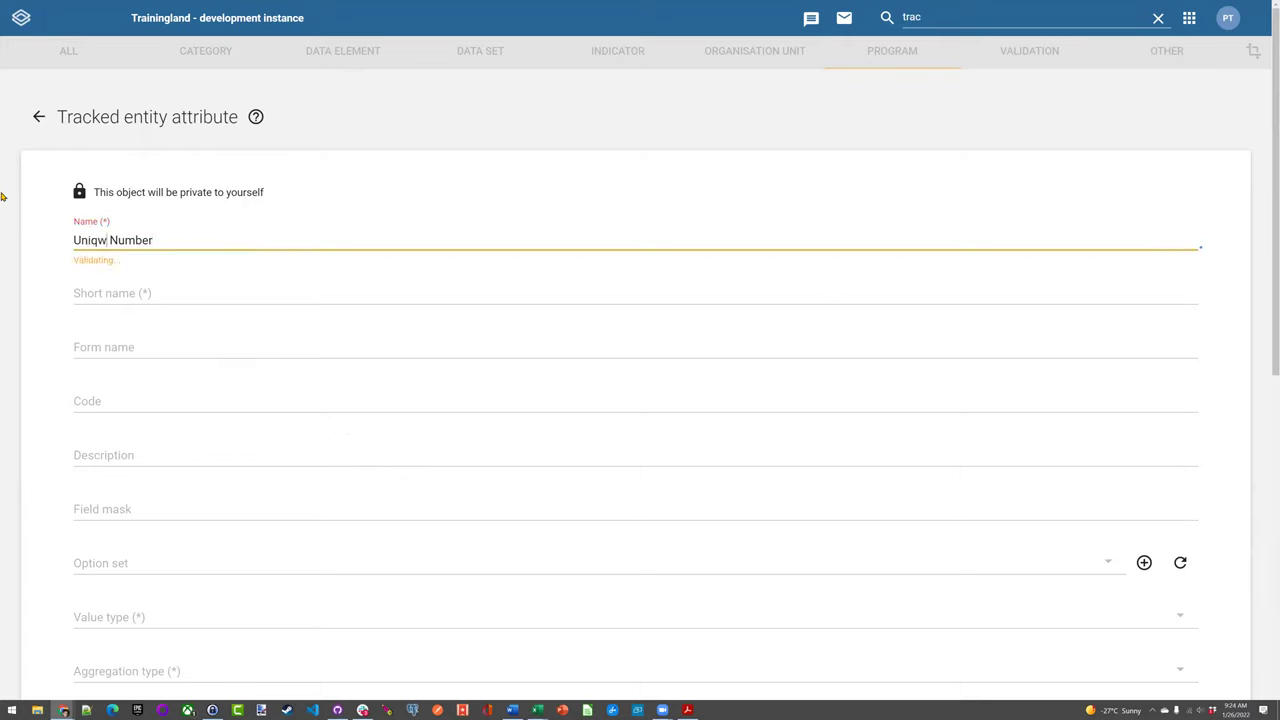
text(e)
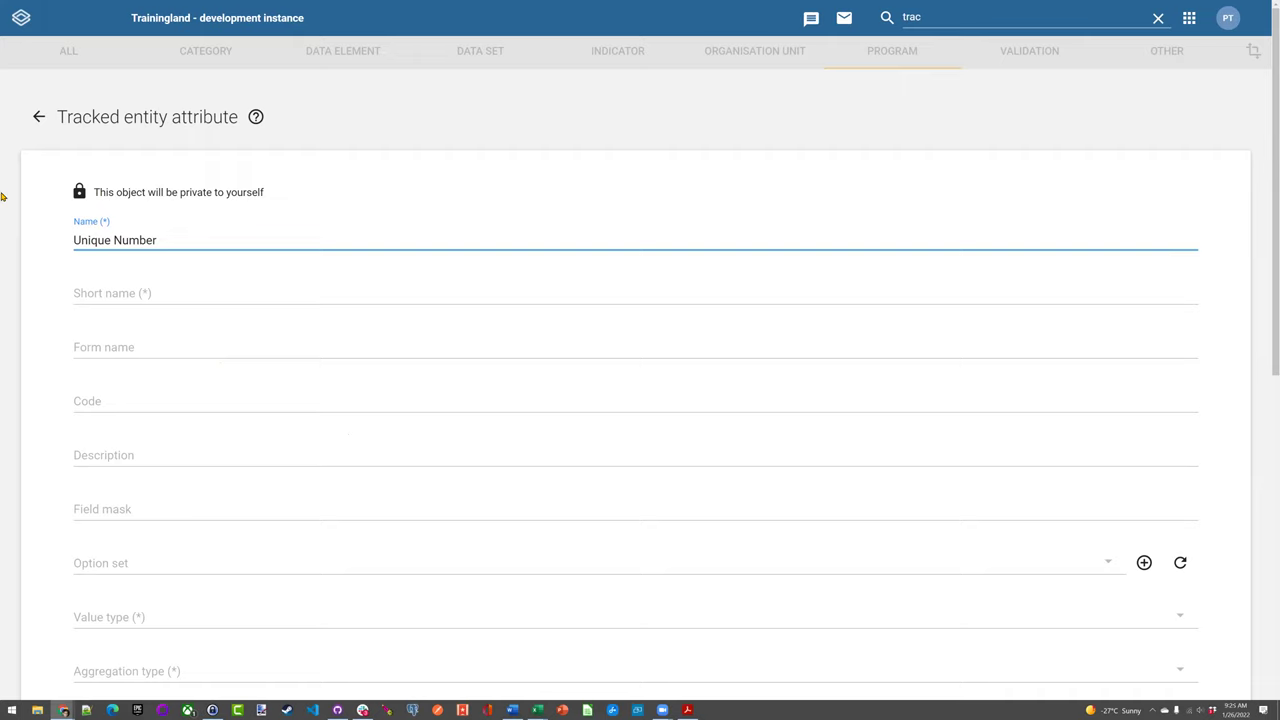
key(ctrl+a)
key(ctrl+c)
click(151, 294)
key(ctrl+v)
click(106, 346)
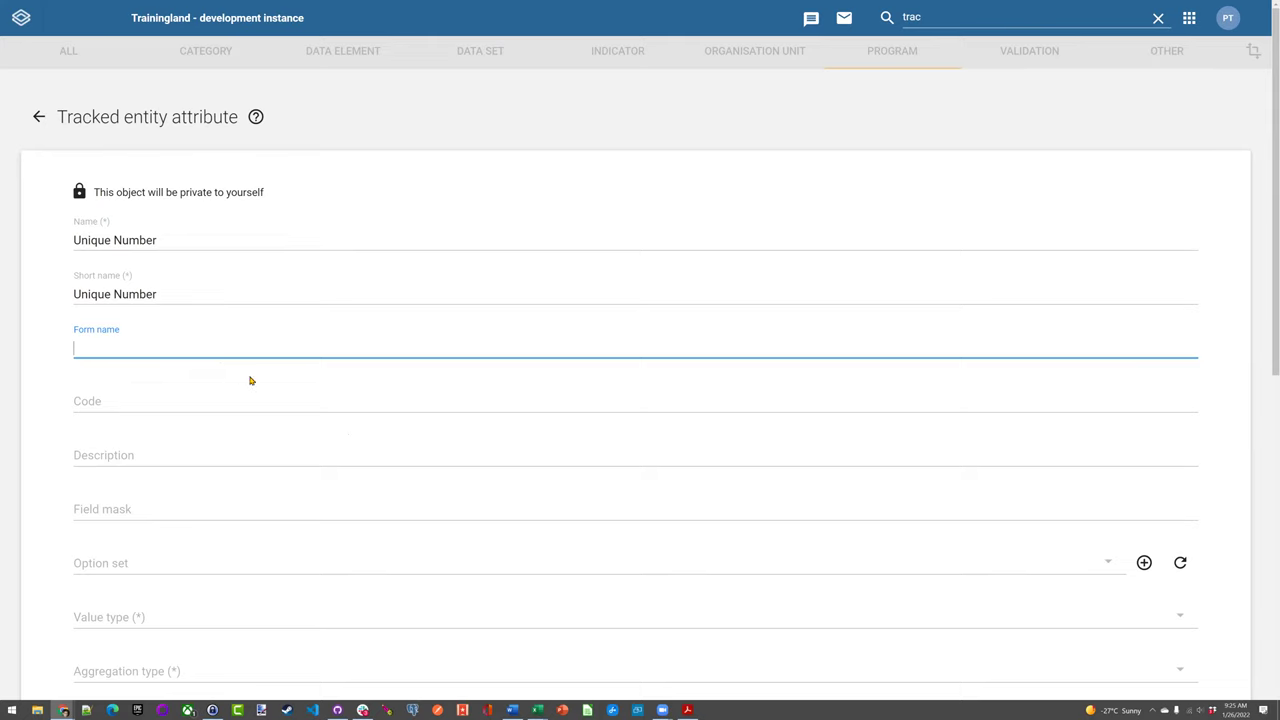
Enter Form name 'Unique ID', Code 'UID' and description 'Automatically generated UID'.
text(Un)
key(BackSpace)
key(BackSpace)
text(Unique ID)
scroll(157, 363, down, 1)
click(121, 284)
text(UID)
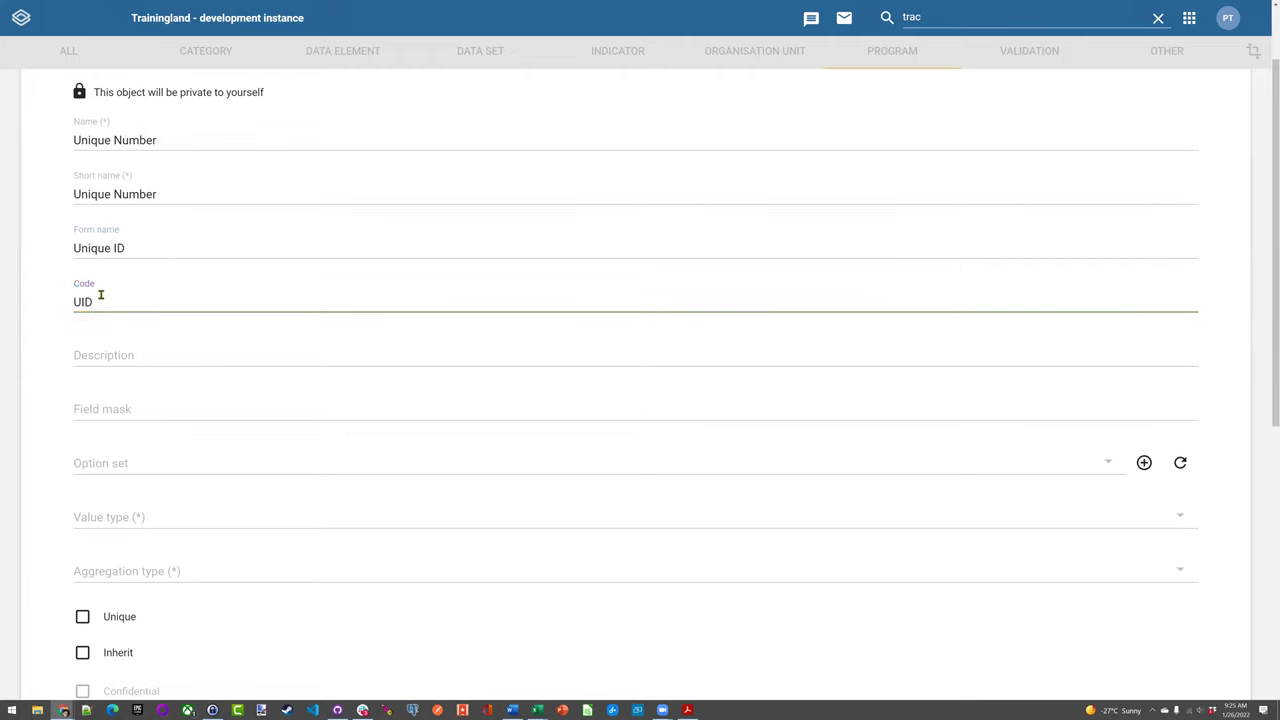
click(151, 351)
text(Au)
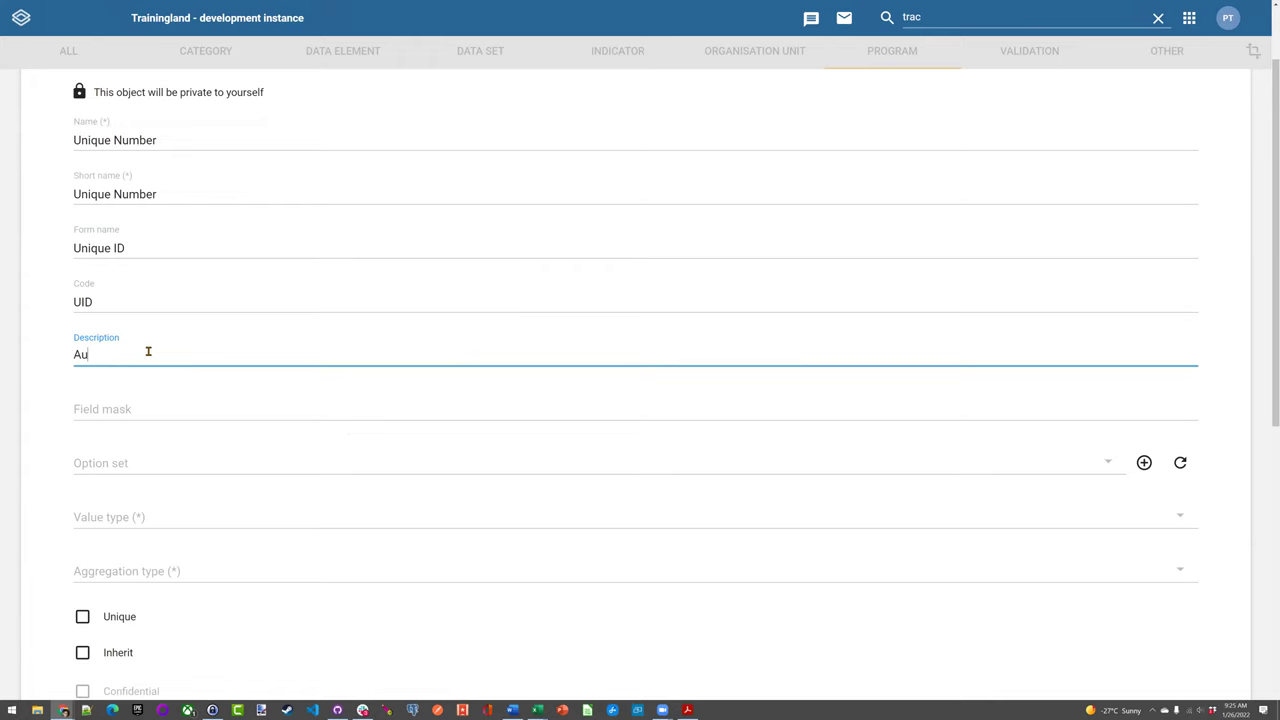
text(tomatically generated UI)
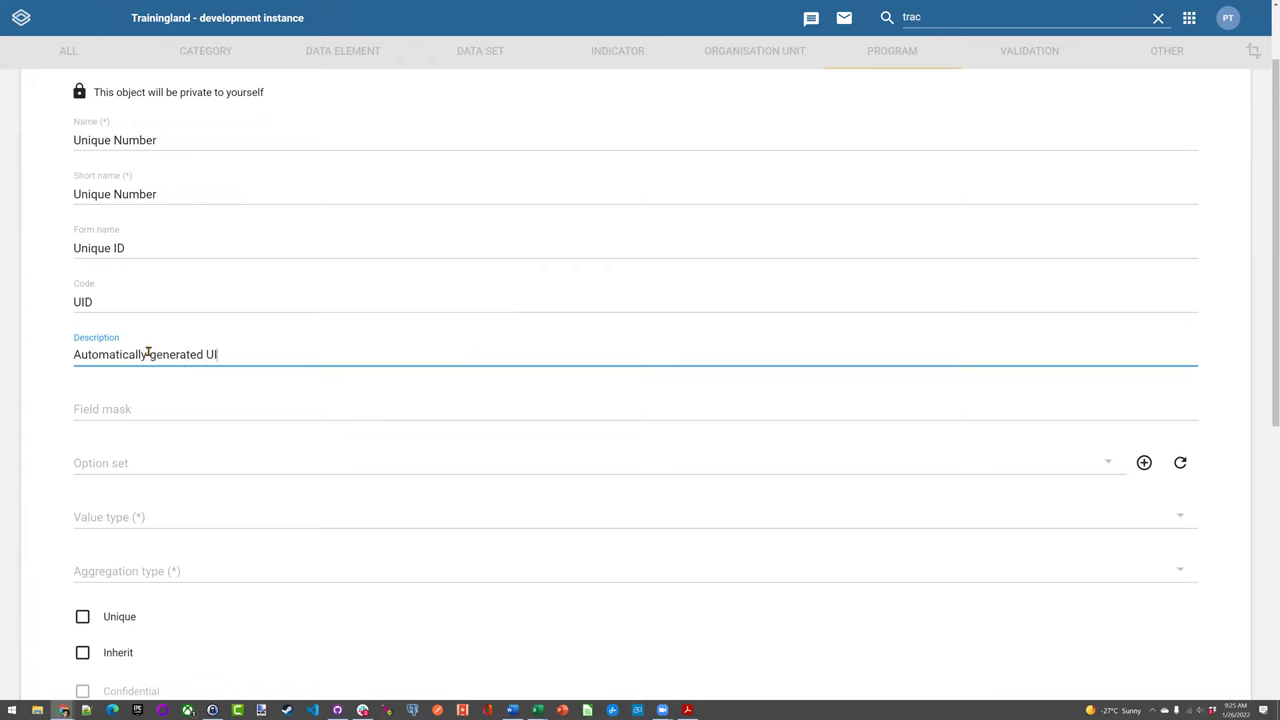
text(D)
Look through the option set list without choosing an option set.
scroll(206, 417, down, 1)
click(145, 311)
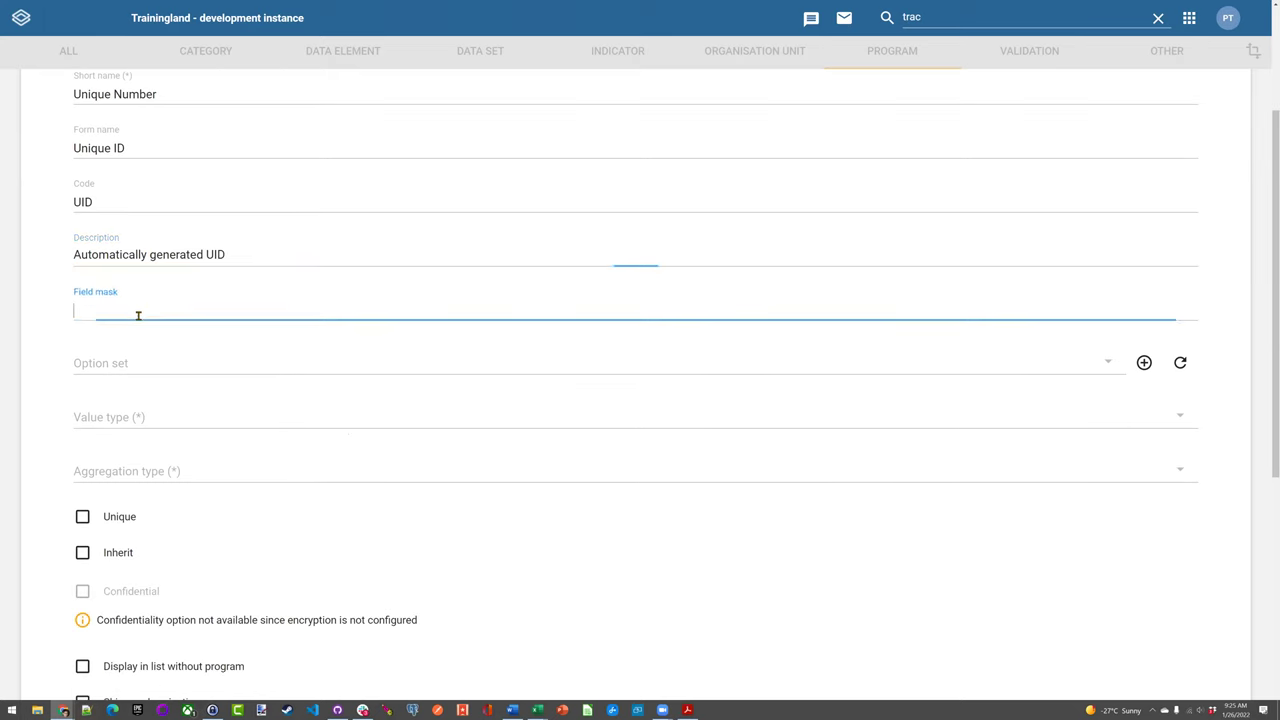
click(99, 372)
click(58, 291)
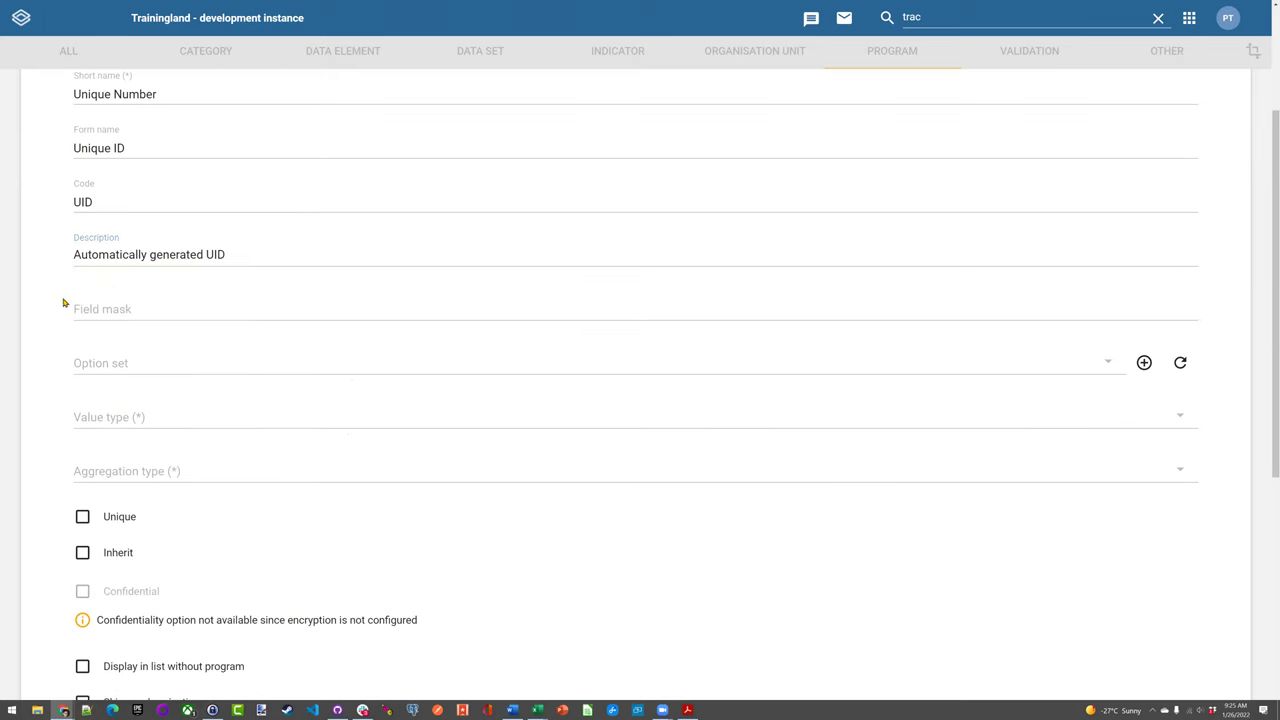
scroll(129, 400, down, 2)
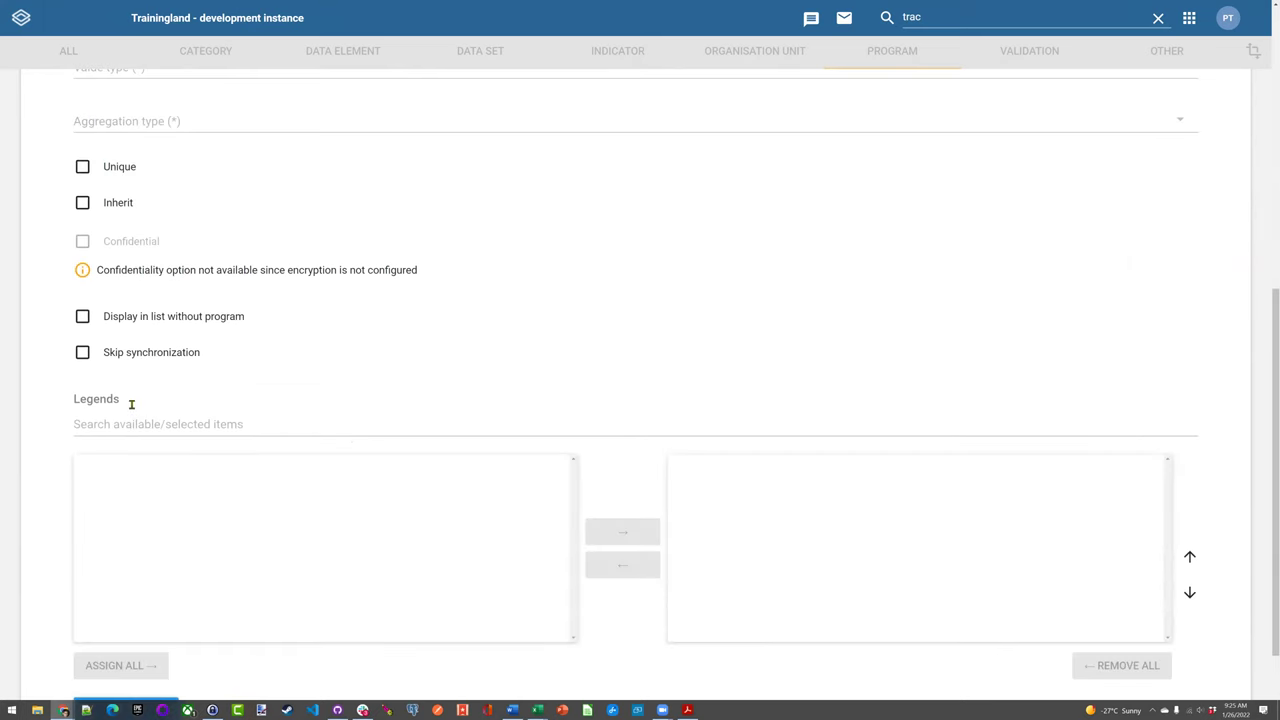
scroll(173, 395, up, 3)
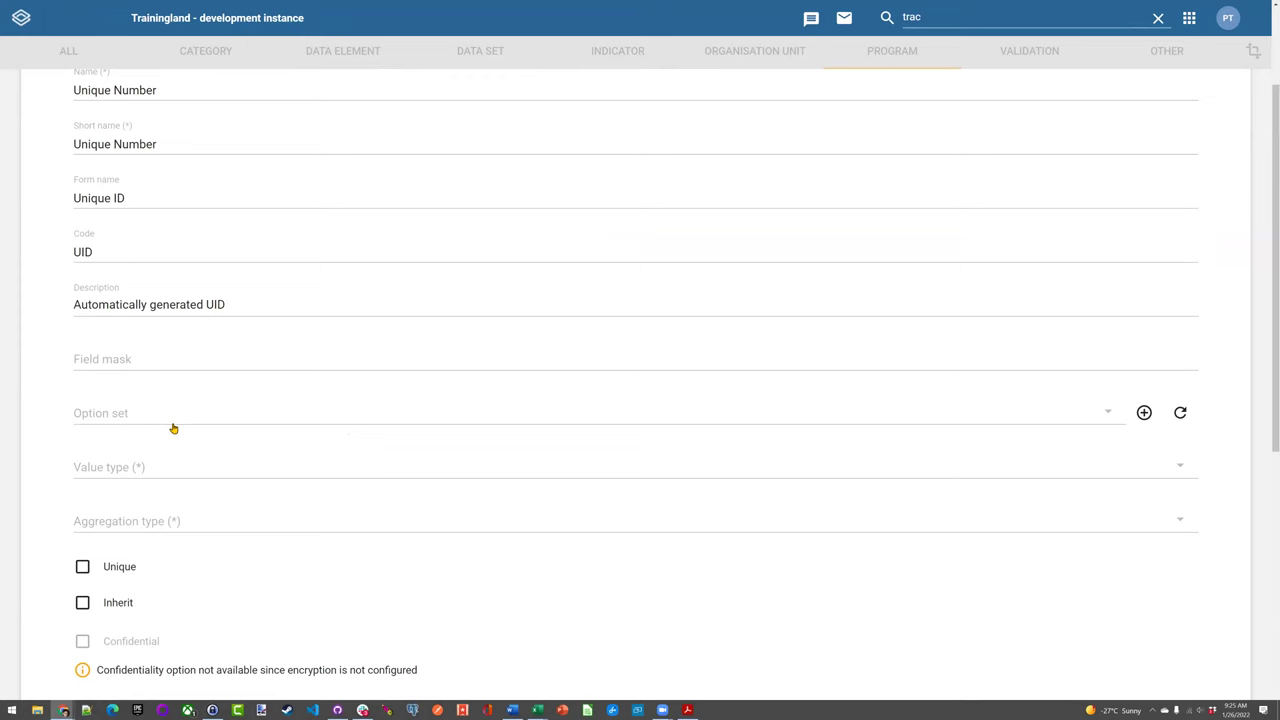
Leave the option set empty and set the value type to Text.
click(174, 423)
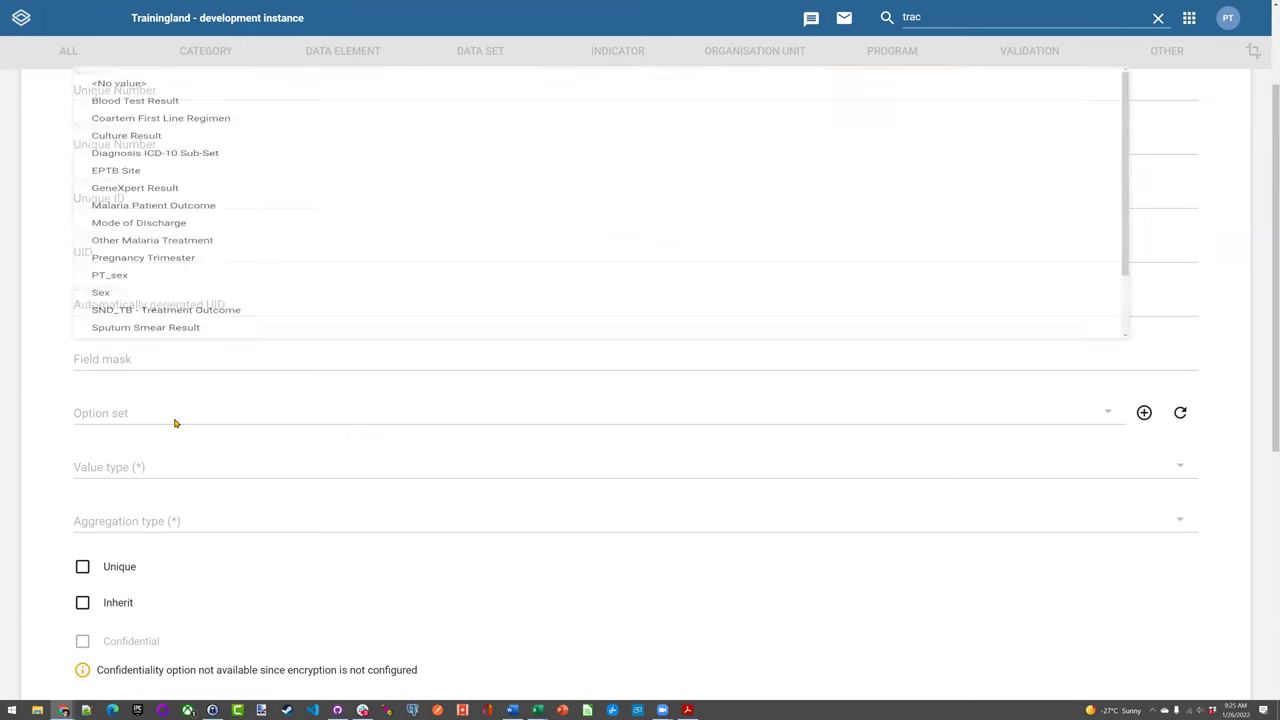
click(54, 412)
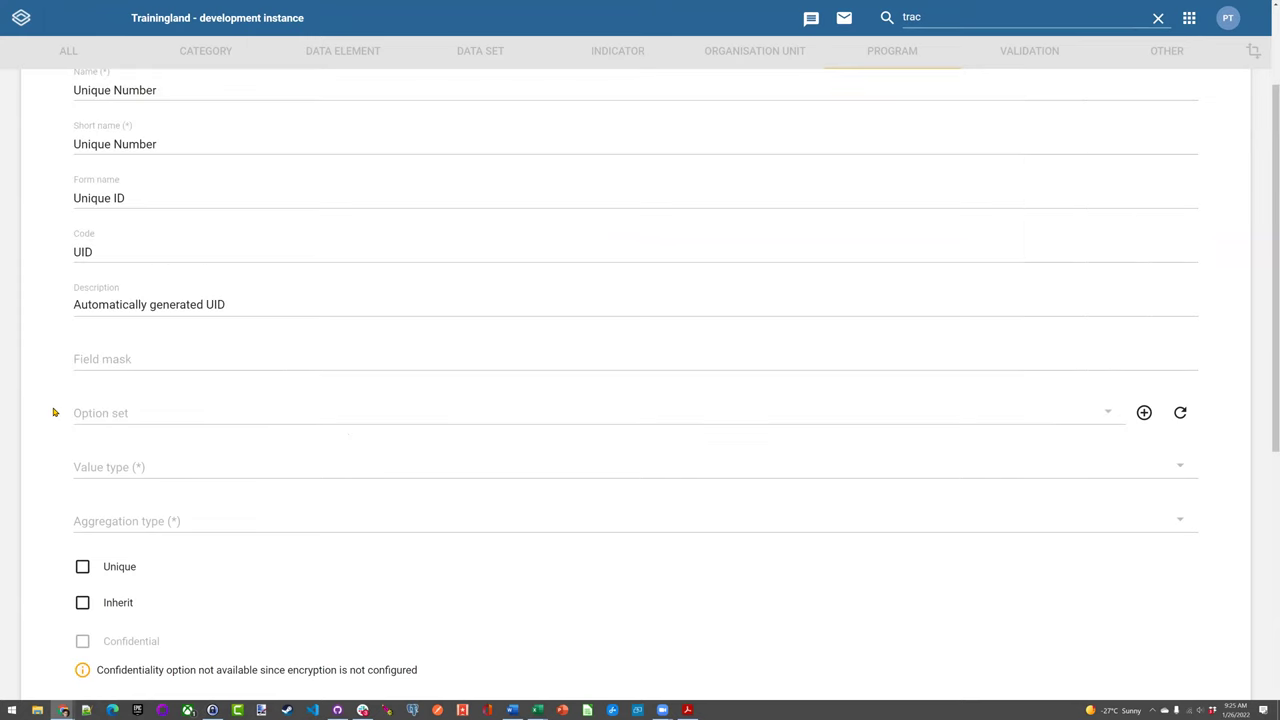
click(126, 419)
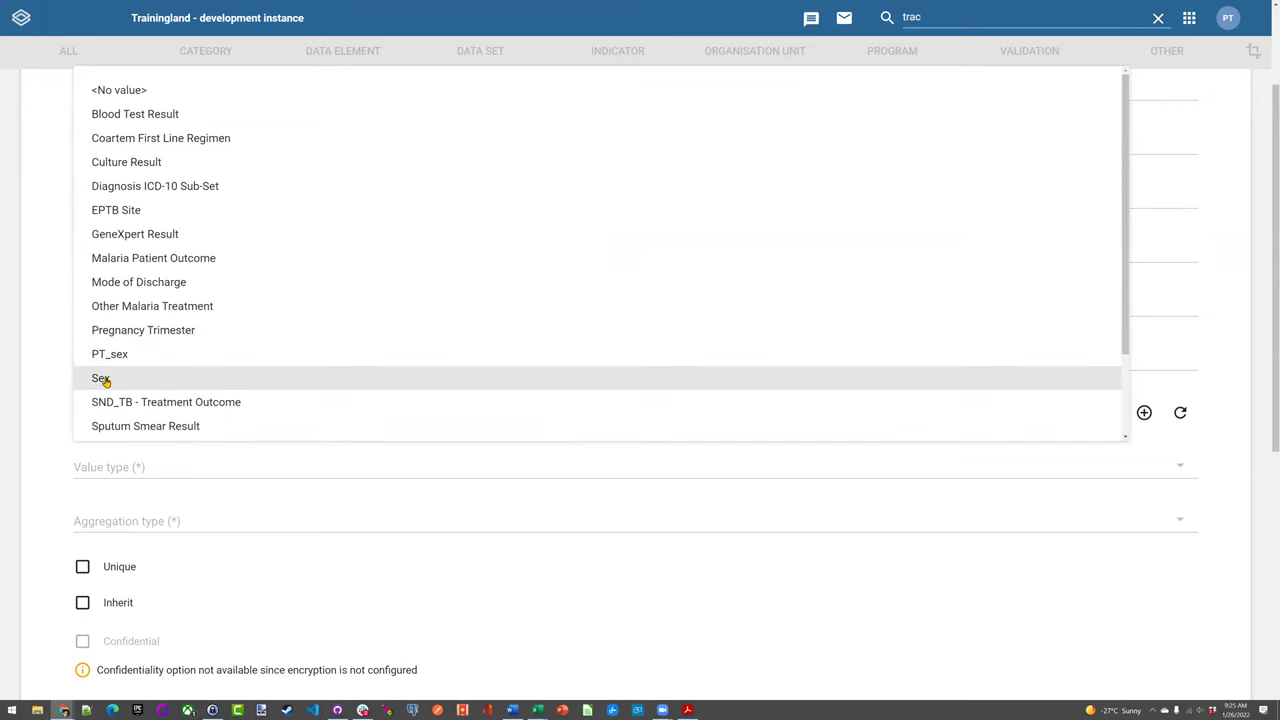
click(19, 418)
click(160, 470)
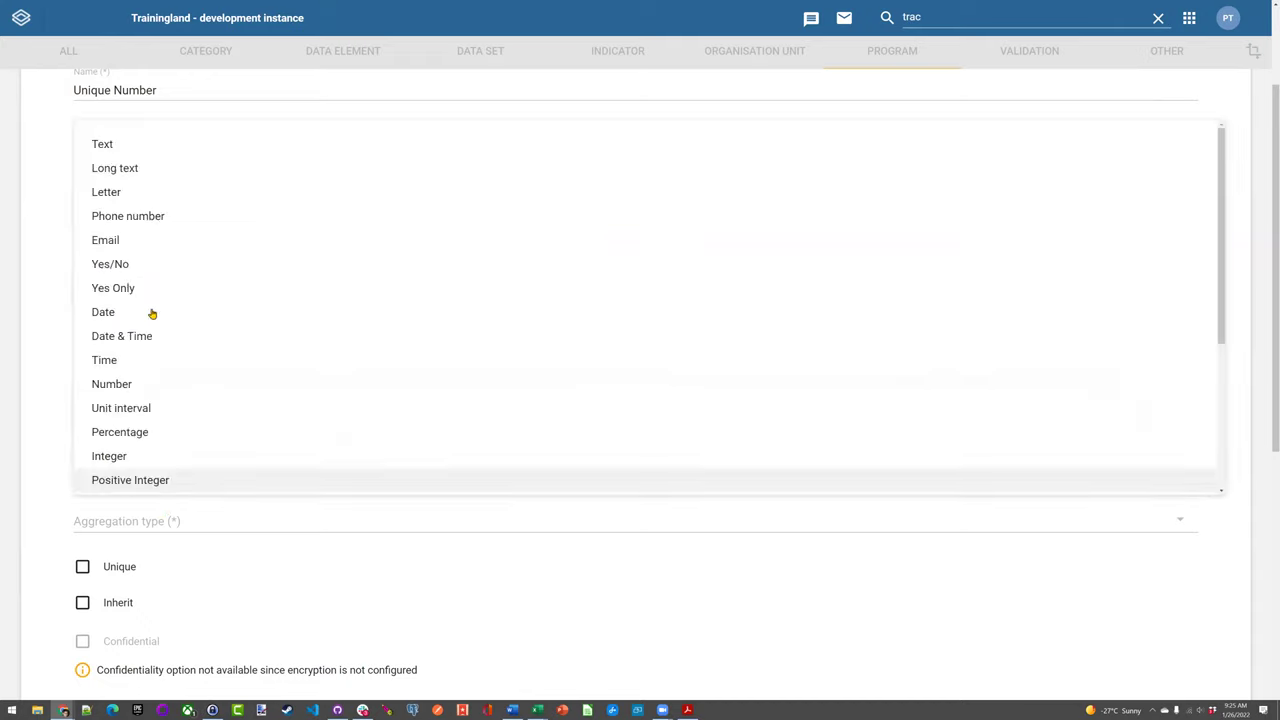
scroll(195, 350, up, 1)
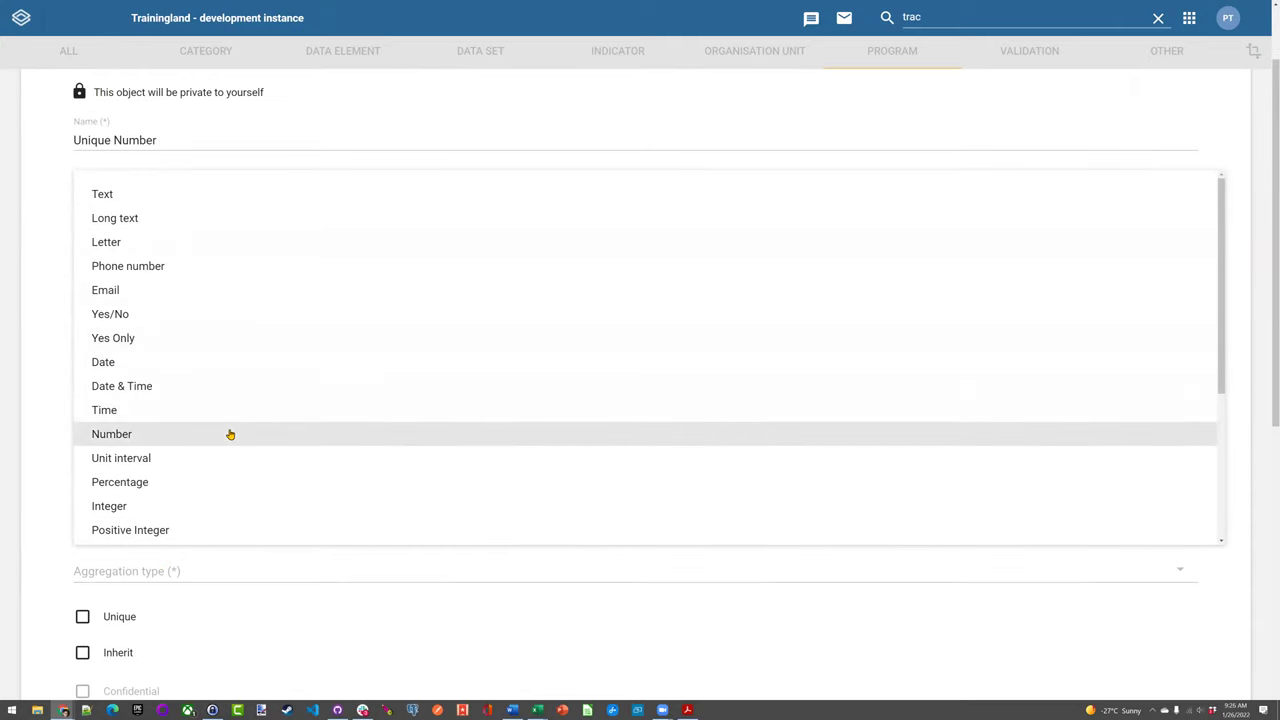
scroll(229, 434, down, 1)
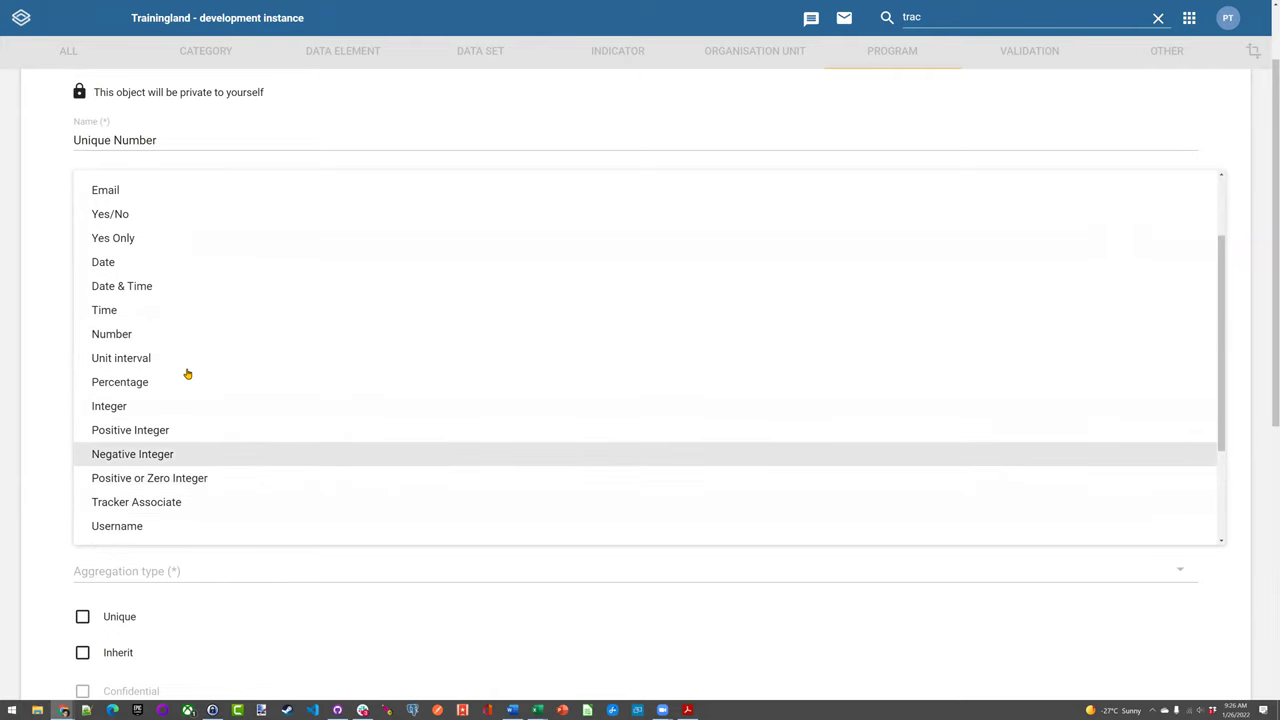
scroll(187, 373, up, 1)
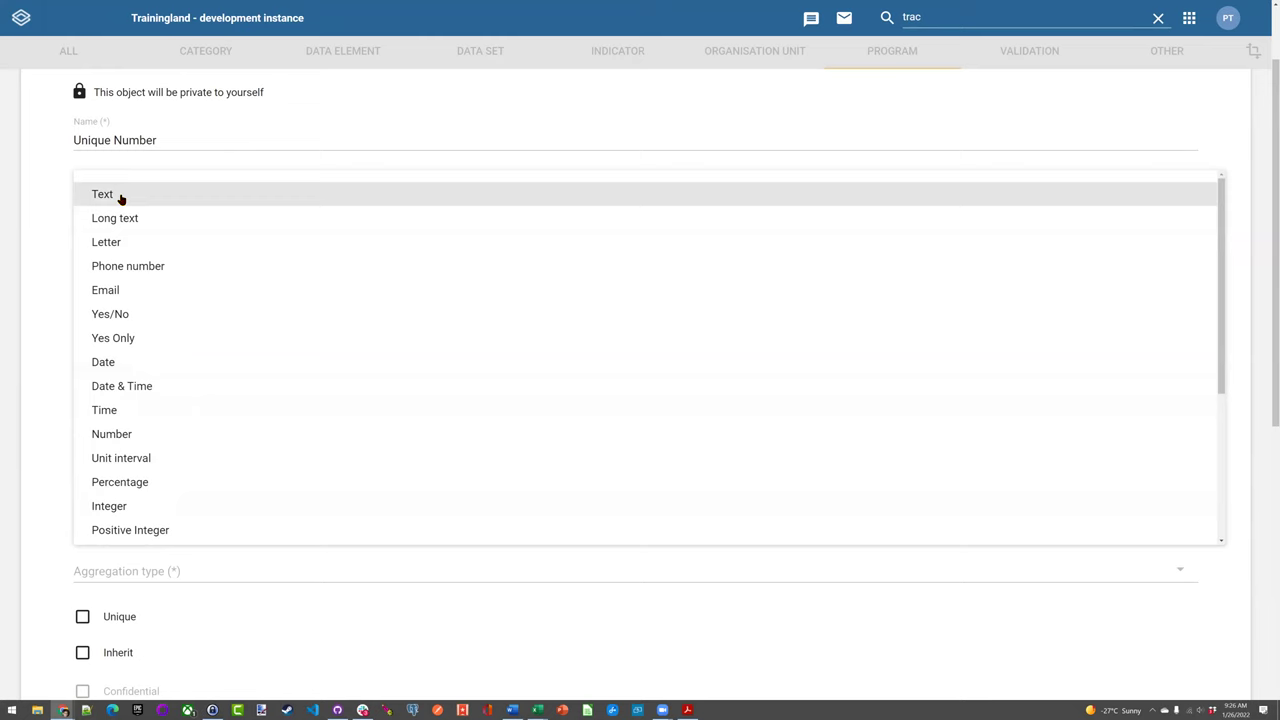
click(120, 198)
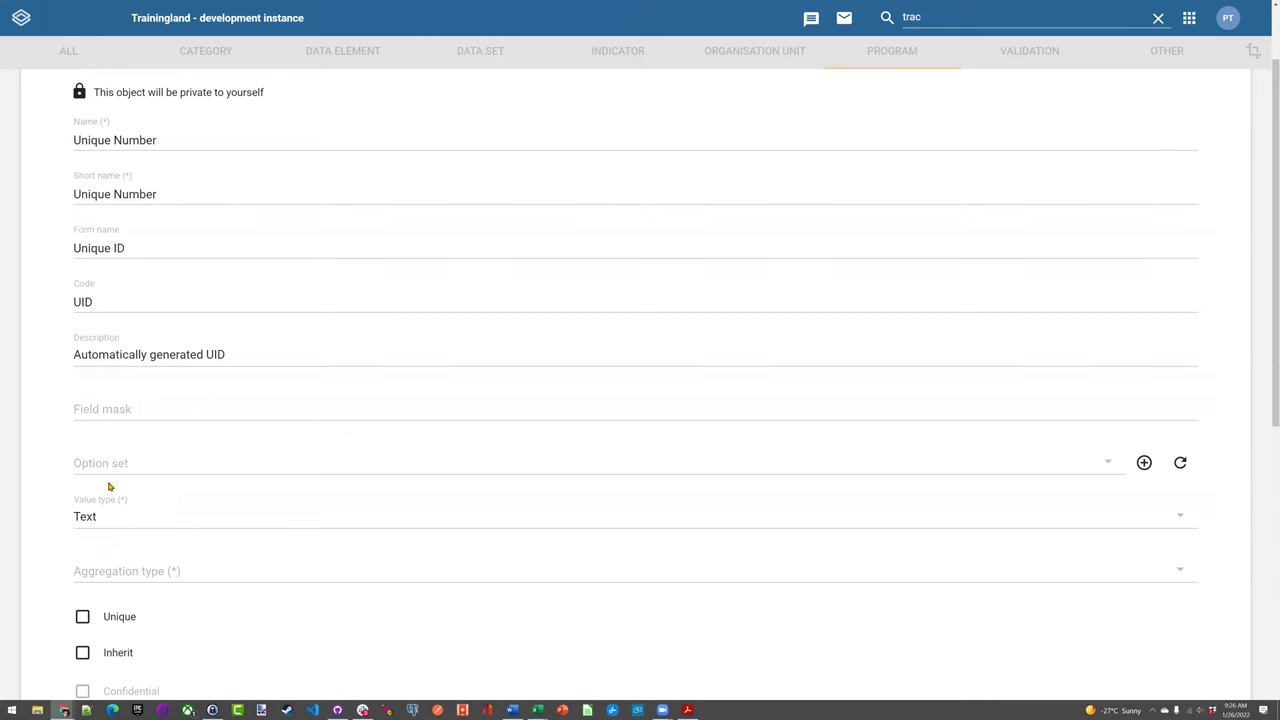
scroll(174, 528, down, 2)
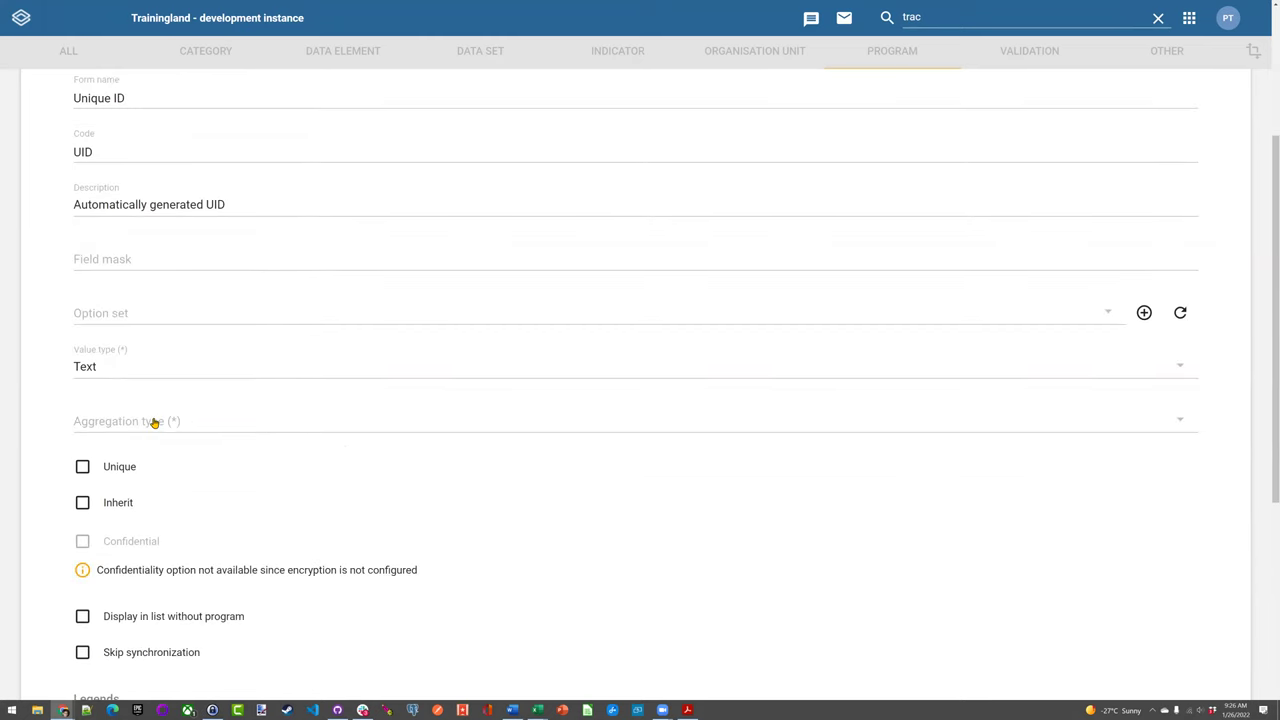
Set the aggregation type to None.
click(153, 422)
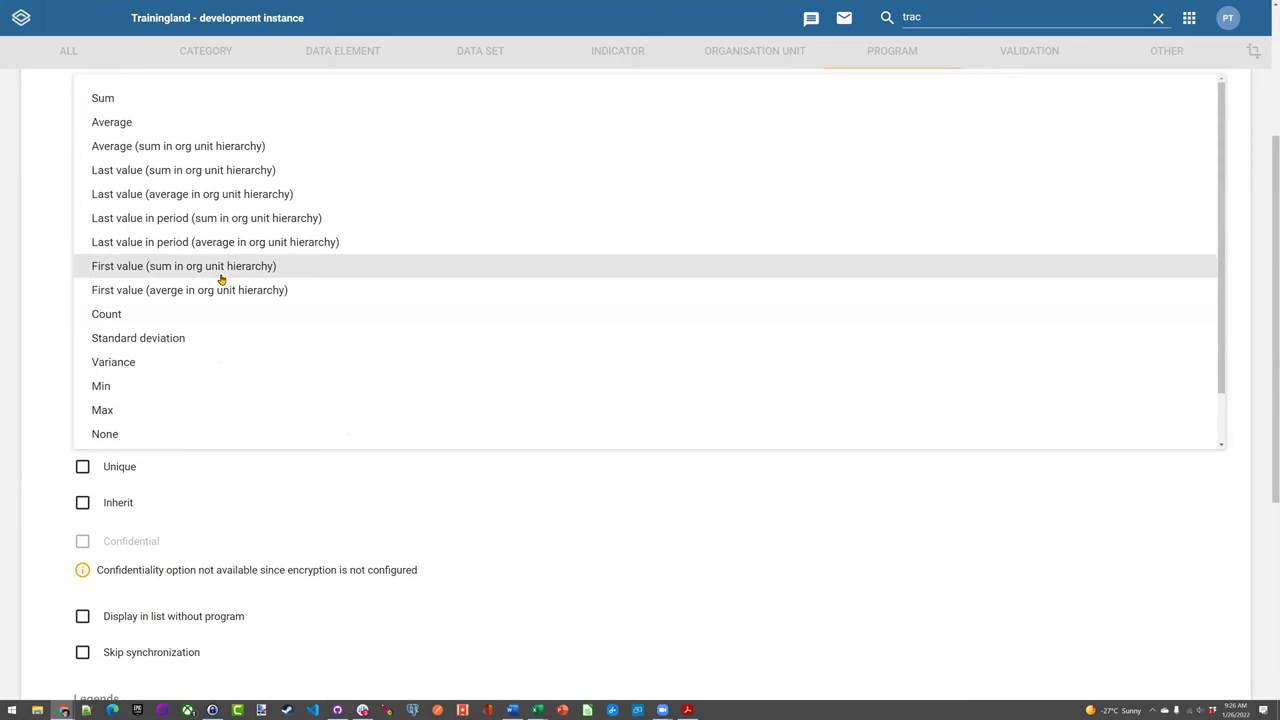
click(179, 486)
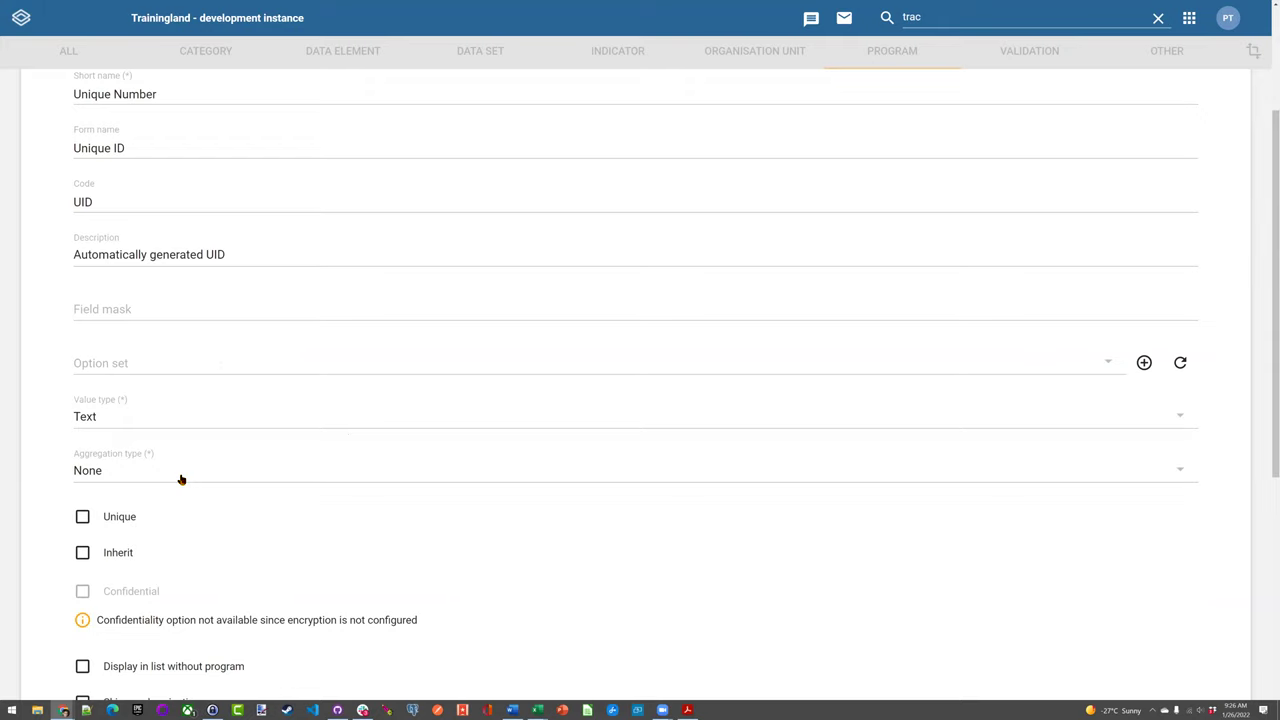
scroll(212, 440, down, 2)
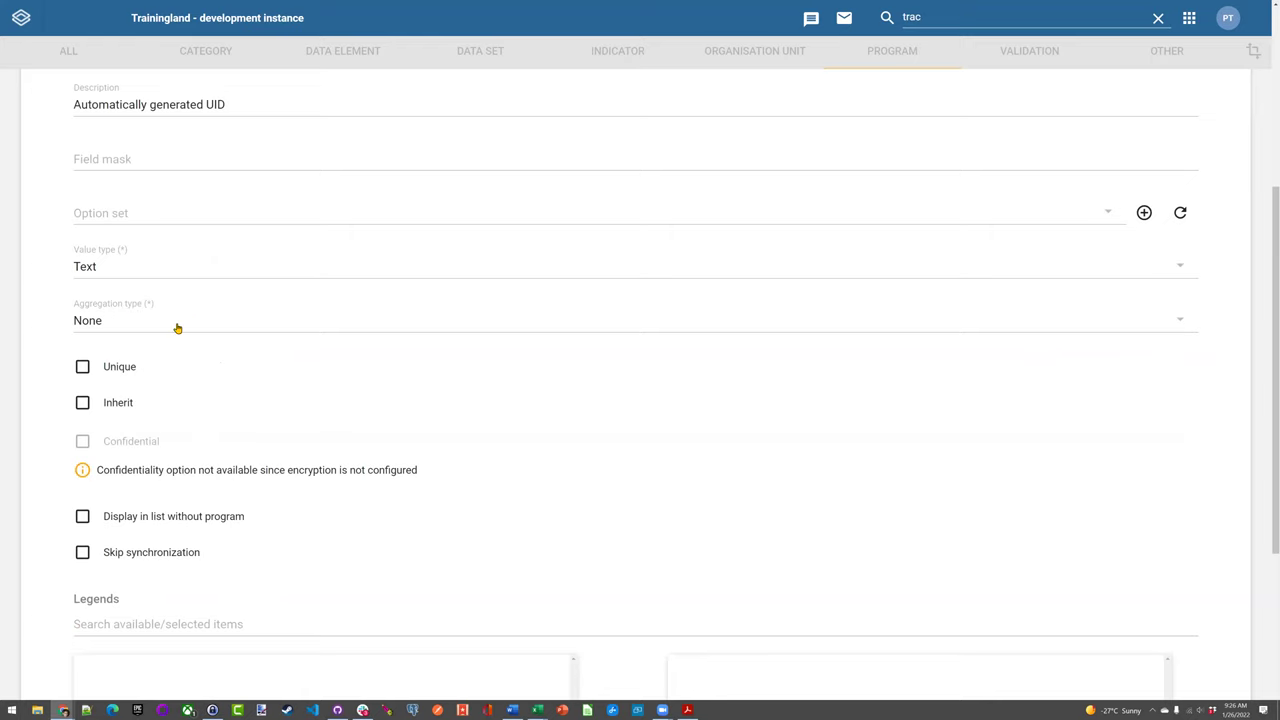
scroll(211, 385, down, 1)
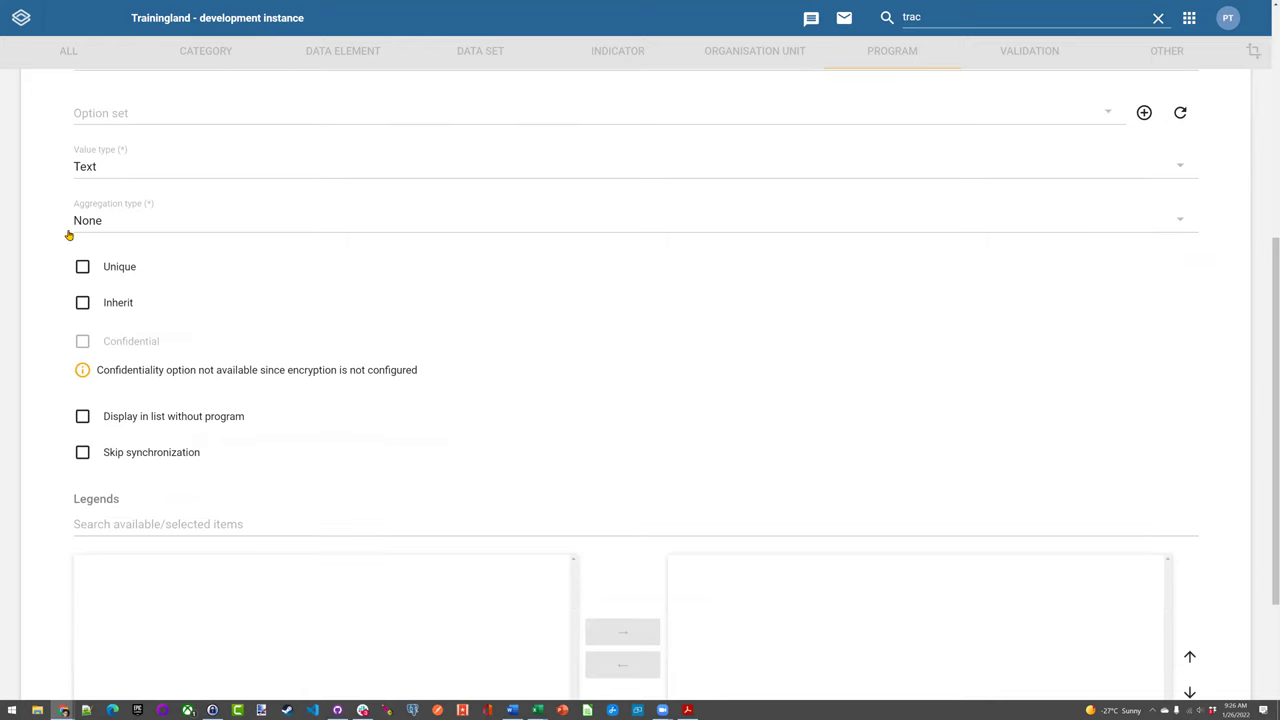
Mark the attribute Unique, keeping the uniqueness scope on Entire system.
click(82, 266)
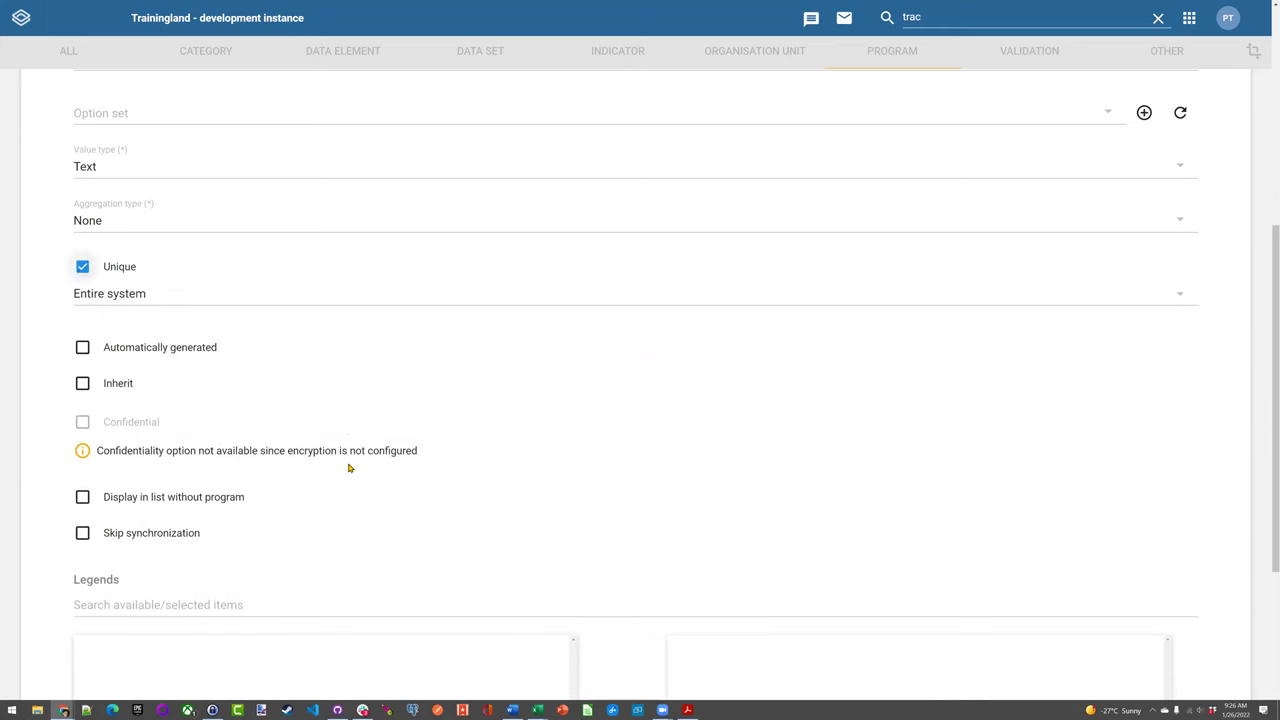
click(168, 297)
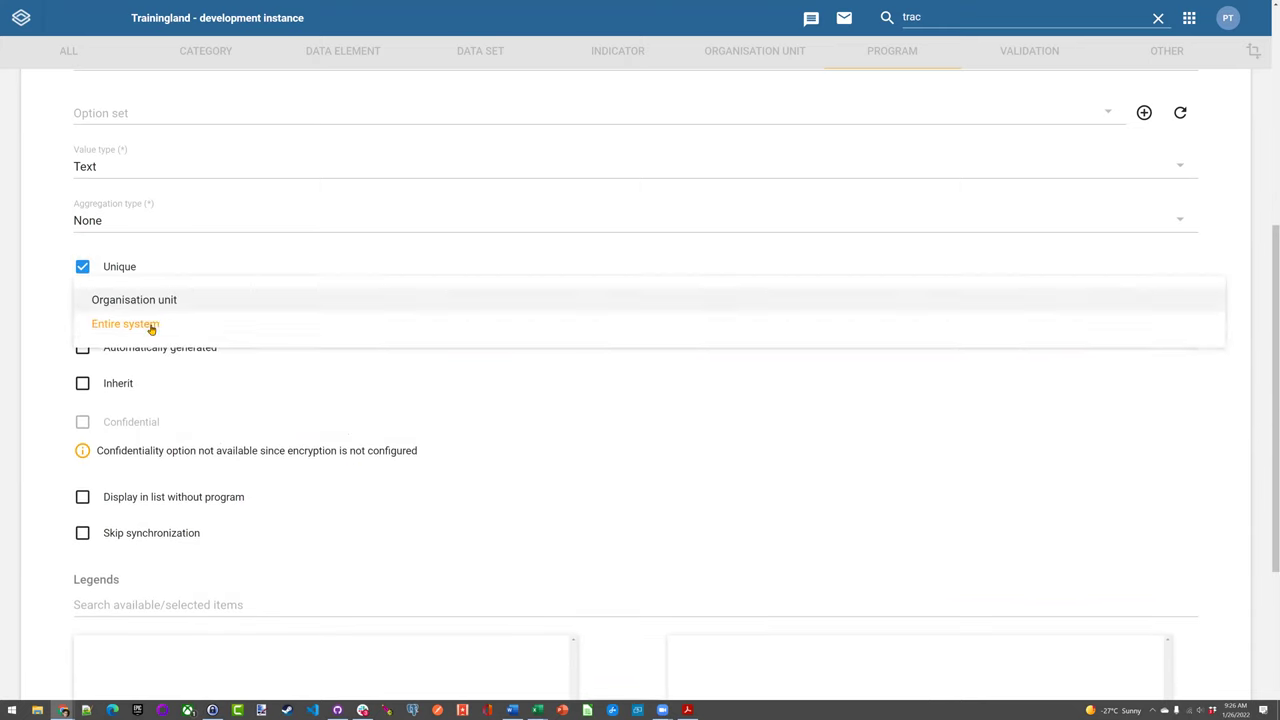
click(151, 325)
scroll(191, 331, up, 3)
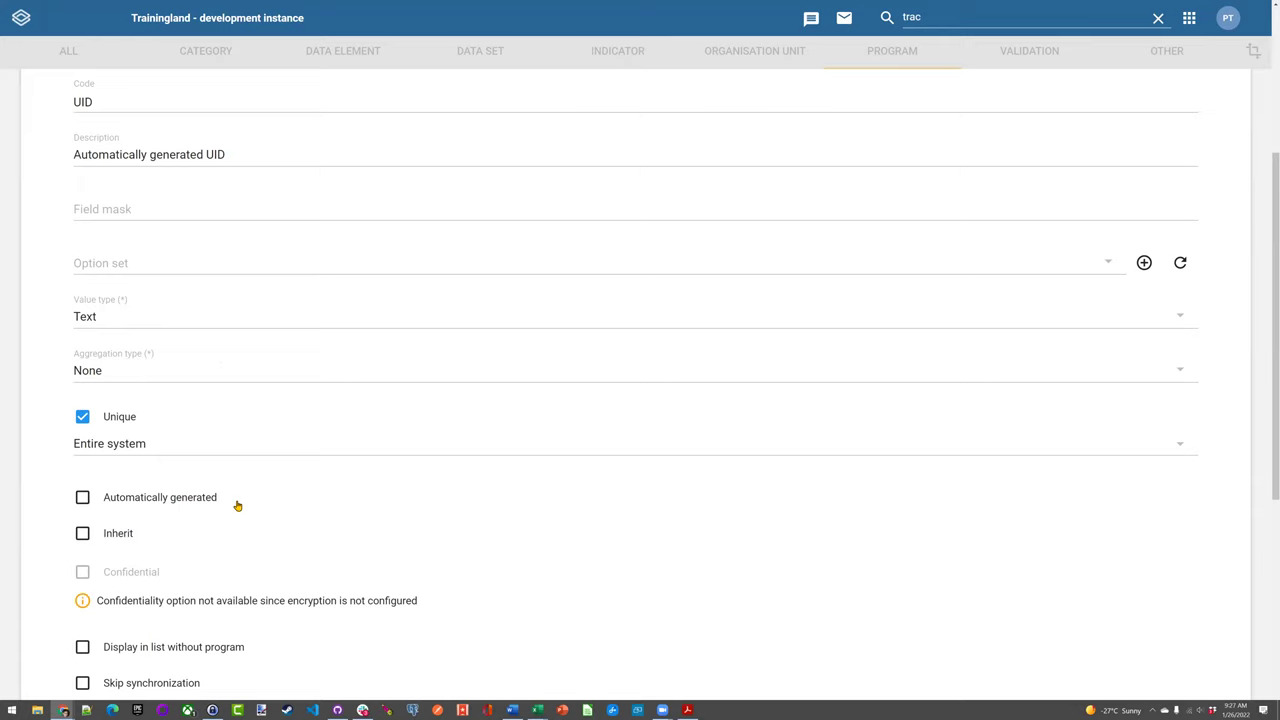
click(86, 417)
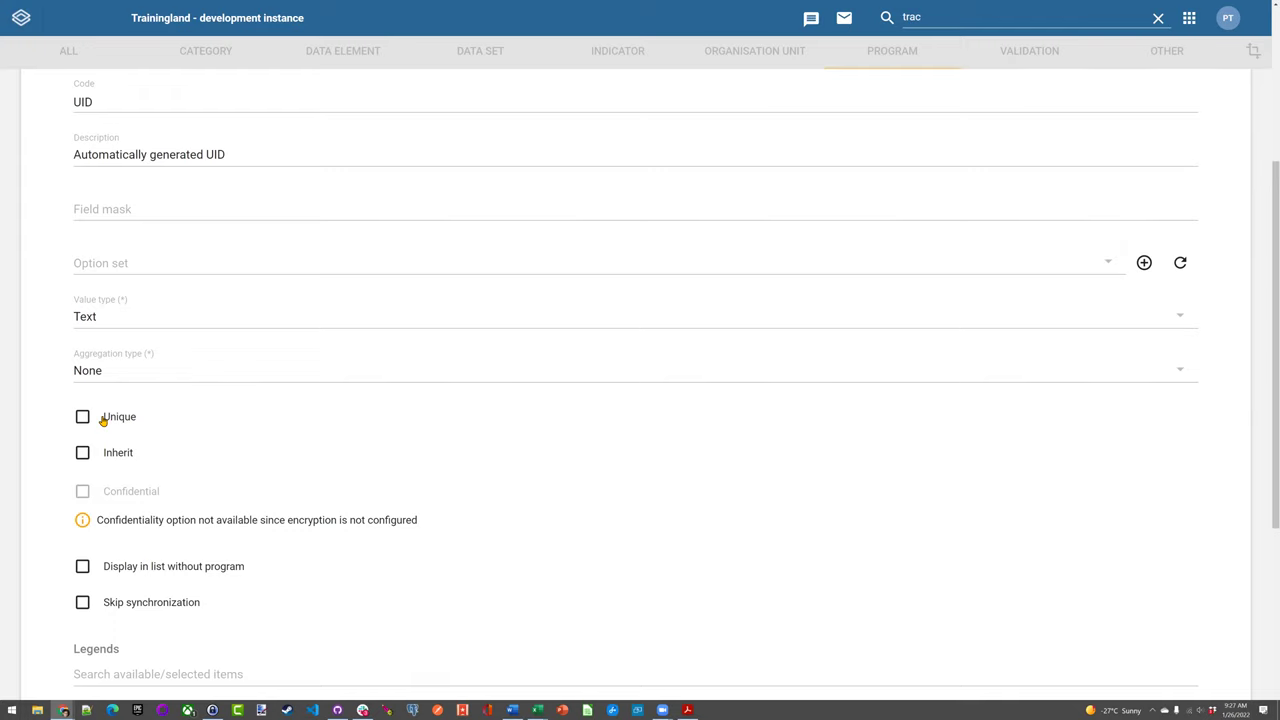
click(83, 418)
scroll(138, 214, down, 2)
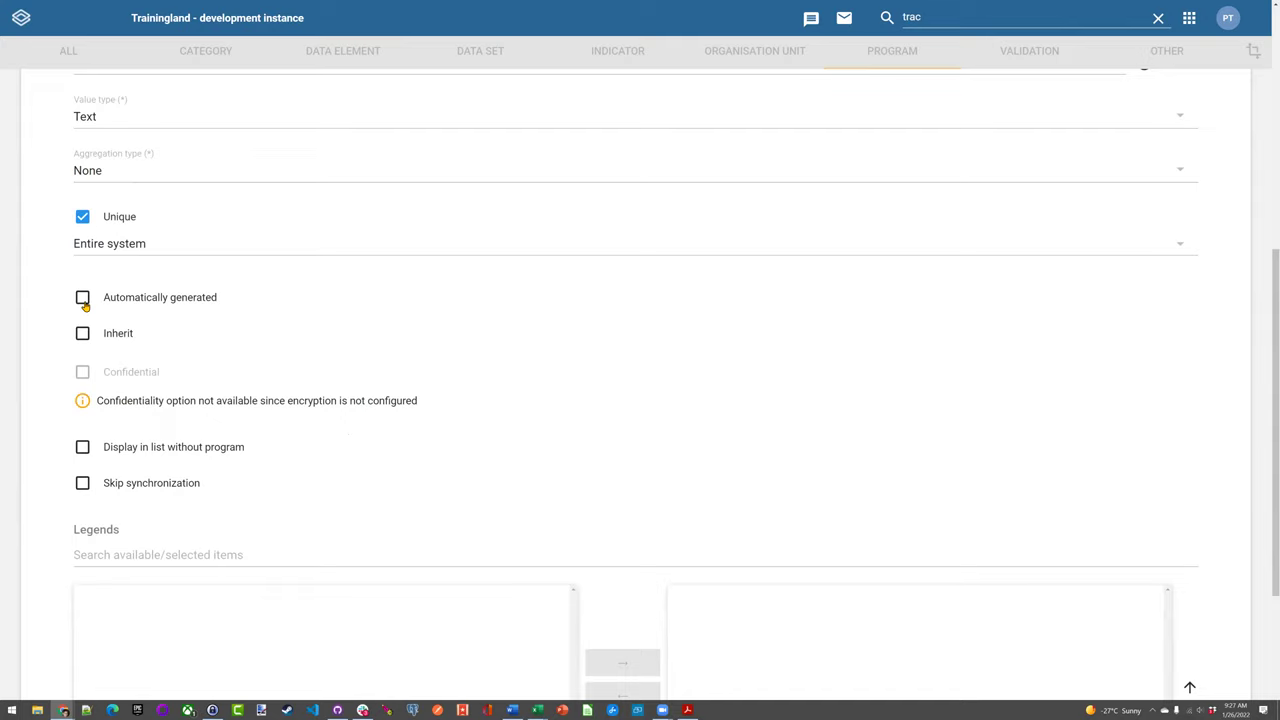
Enable automatic generation with pattern RANDOM(XX####) and save the Unique Number attribute.
click(83, 299)
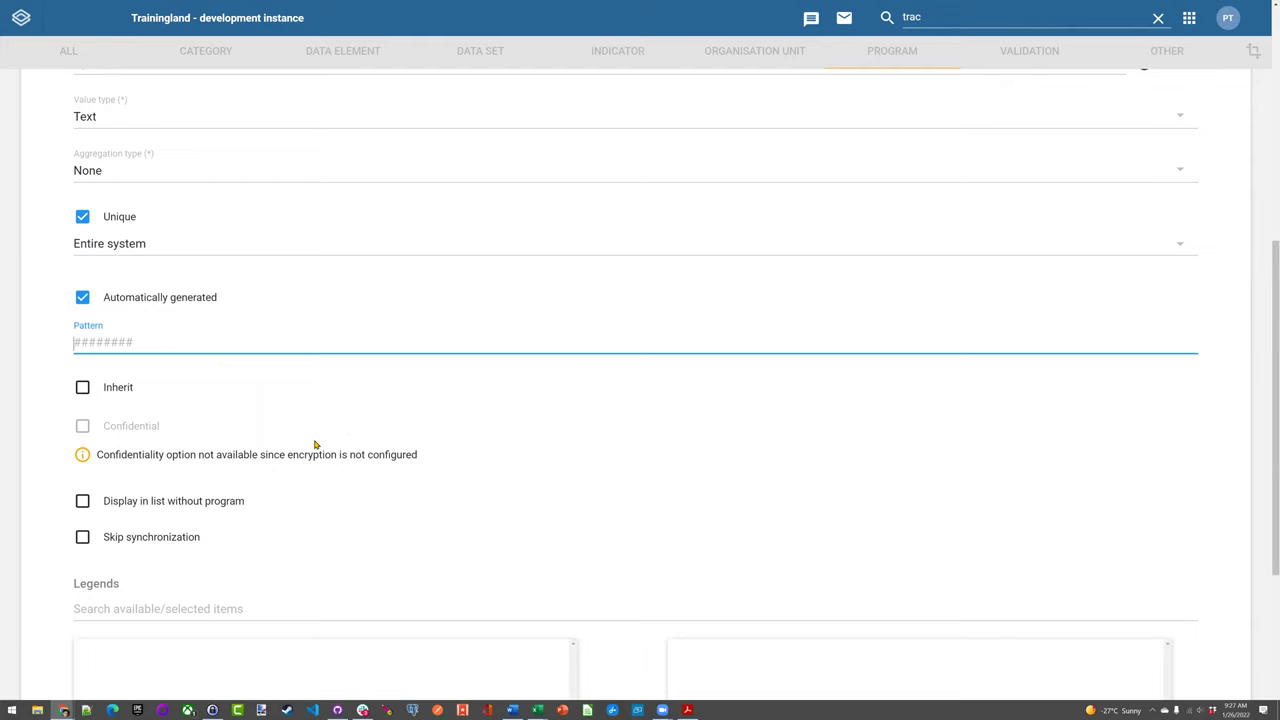
text(RANDOM(XX####))
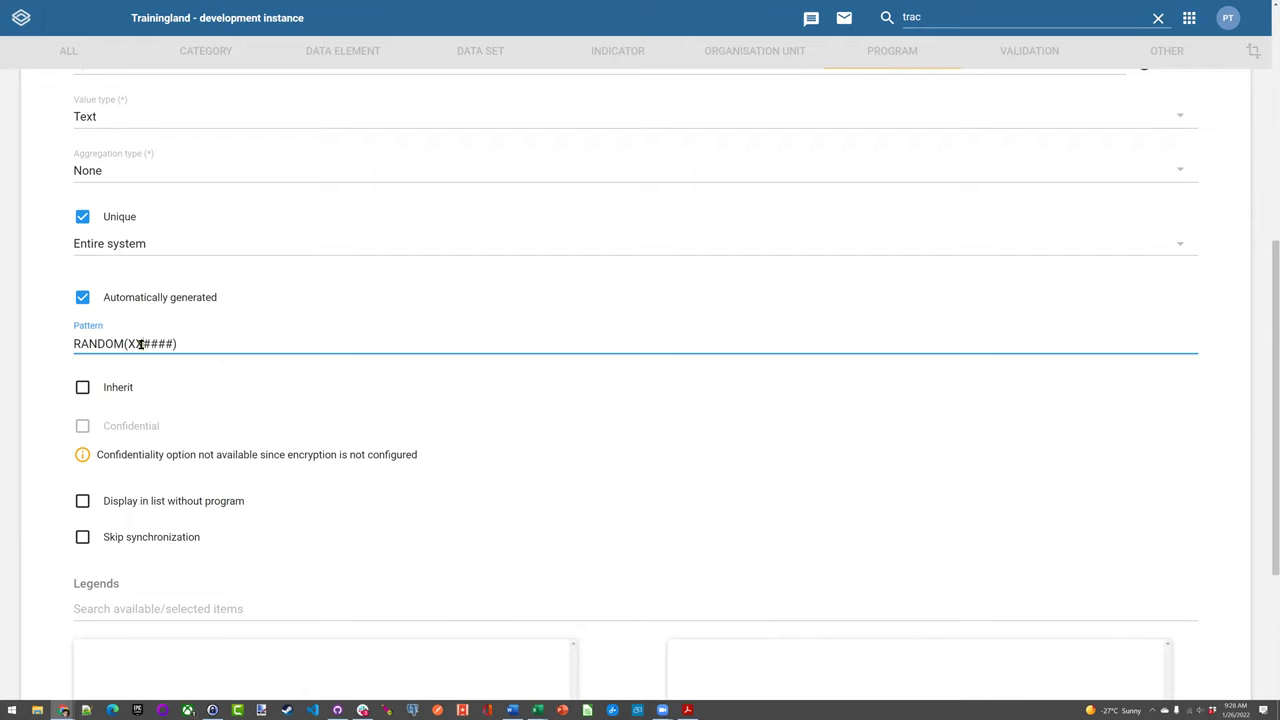
scroll(345, 430, down, 2)
scroll(338, 382, down, 2)
scroll(331, 371, up, 2)
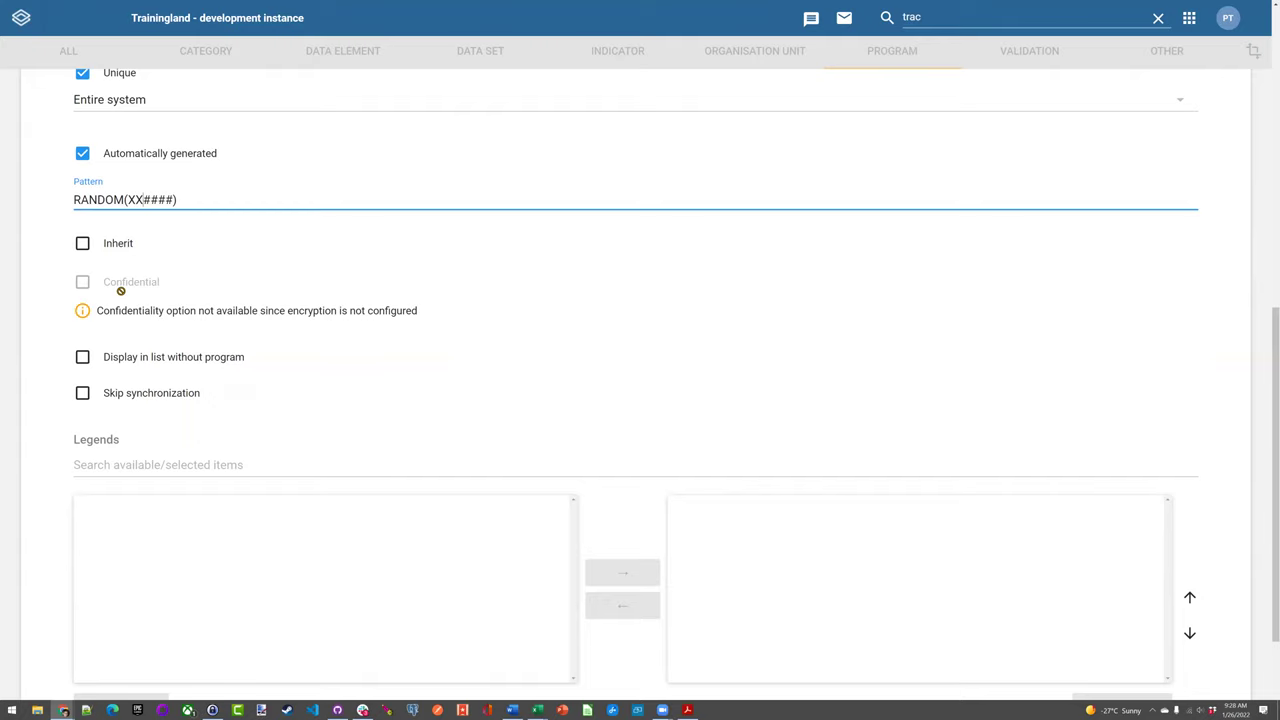
scroll(466, 326, down, 1)
scroll(466, 322, down, 3)
scroll(465, 312, up, 6)
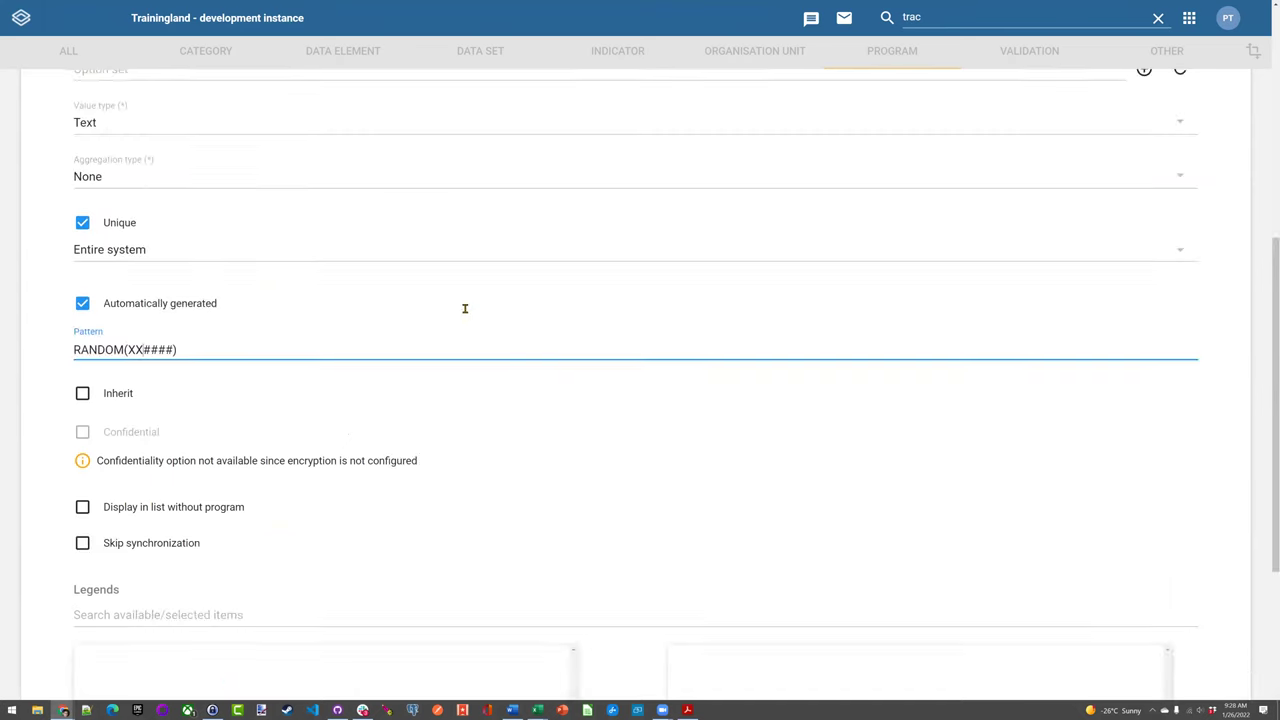
scroll(465, 309, up, 3)
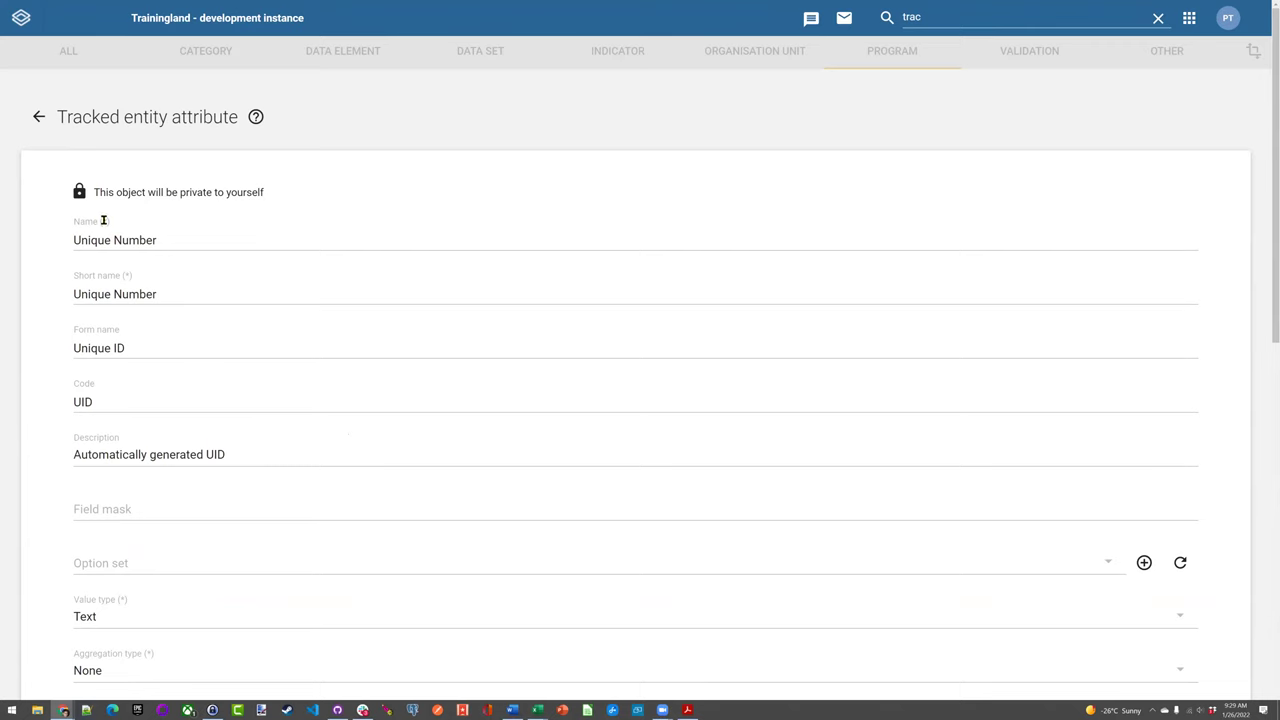
scroll(370, 400, down, 4)
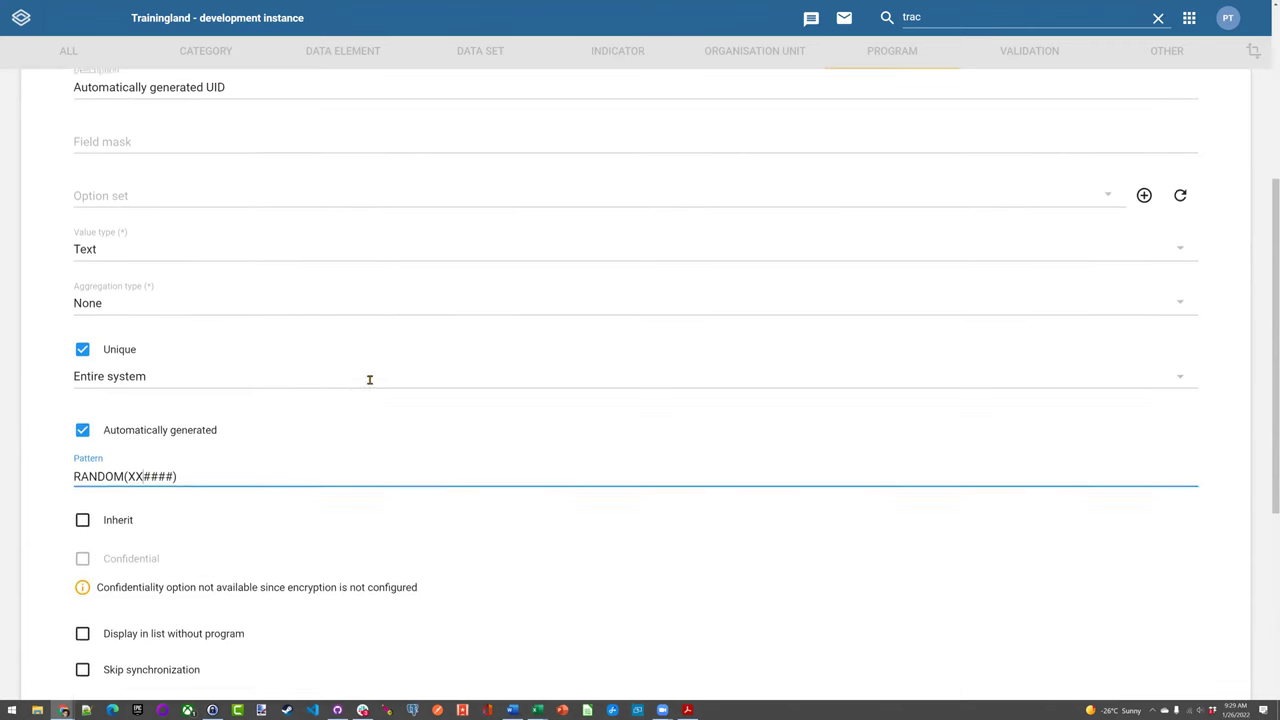
scroll(369, 379, down, 1)
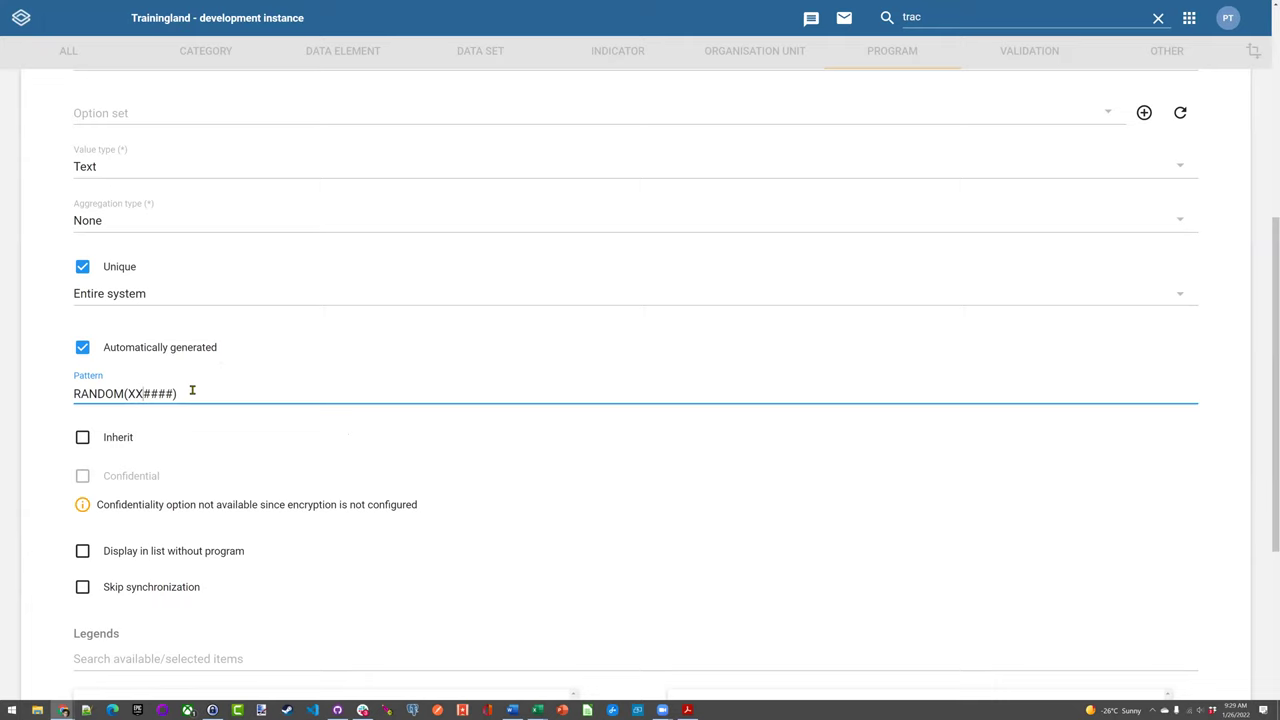
scroll(474, 417, down, 4)
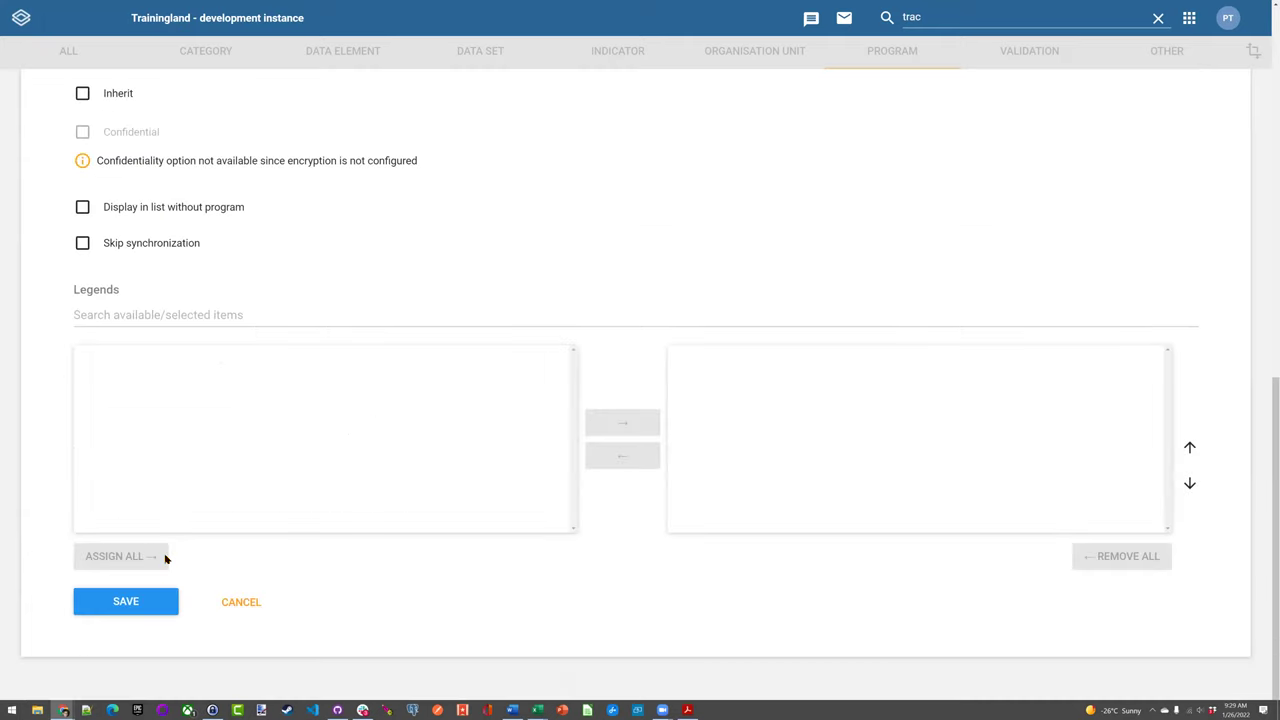
click(118, 610)
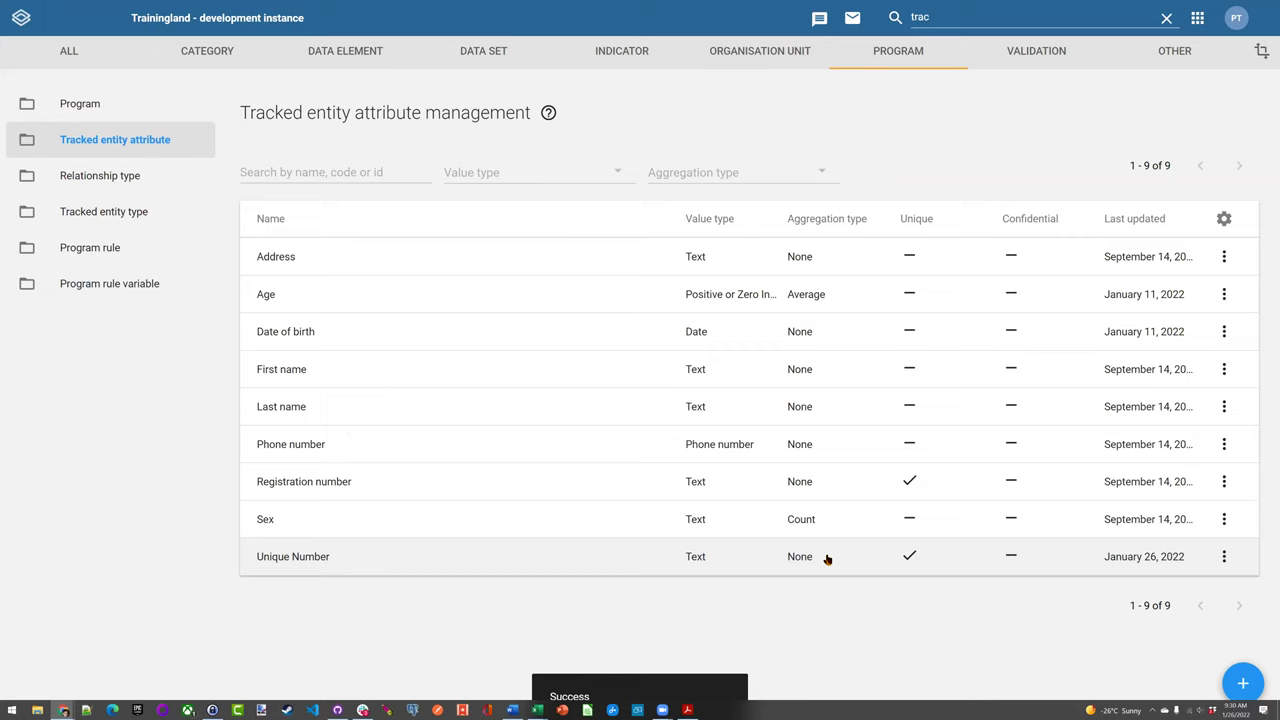
Add another new tracked entity attribute from the attribute list.
click(1232, 684)
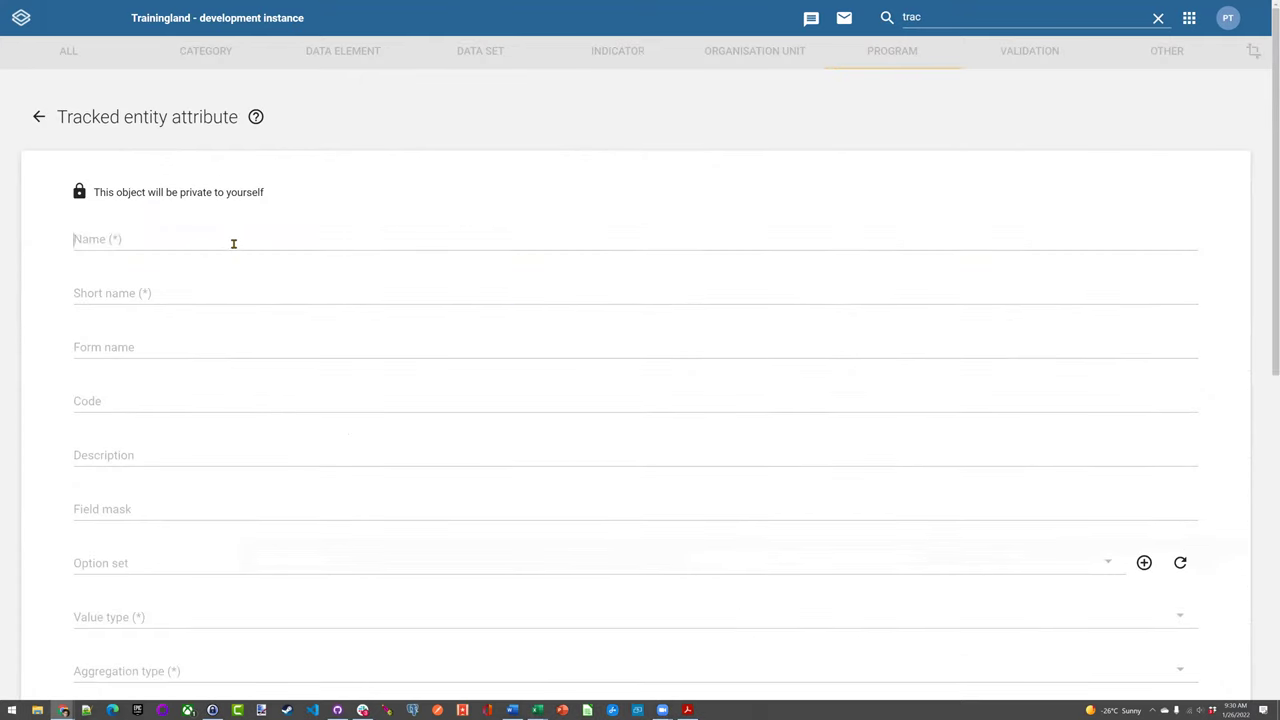
Name the attribute 'SND_First Name', with Short and Form name 'First Name' and code FN.
text(SND_First Name)
drag(232, 241, 103, 244)
key(ctrl+c)
click(130, 292)
key(ctrl+v)
click(157, 356)
key(ctrl+v)
click(170, 395)
text(FN)
Describe it as 'First name of any person registered in the system', value type Text, aggregation None.
scroll(175, 390, down, 1)
click(160, 349)
text(Fisr)
key(BackSpace)
text(st name of any person registered in the system)
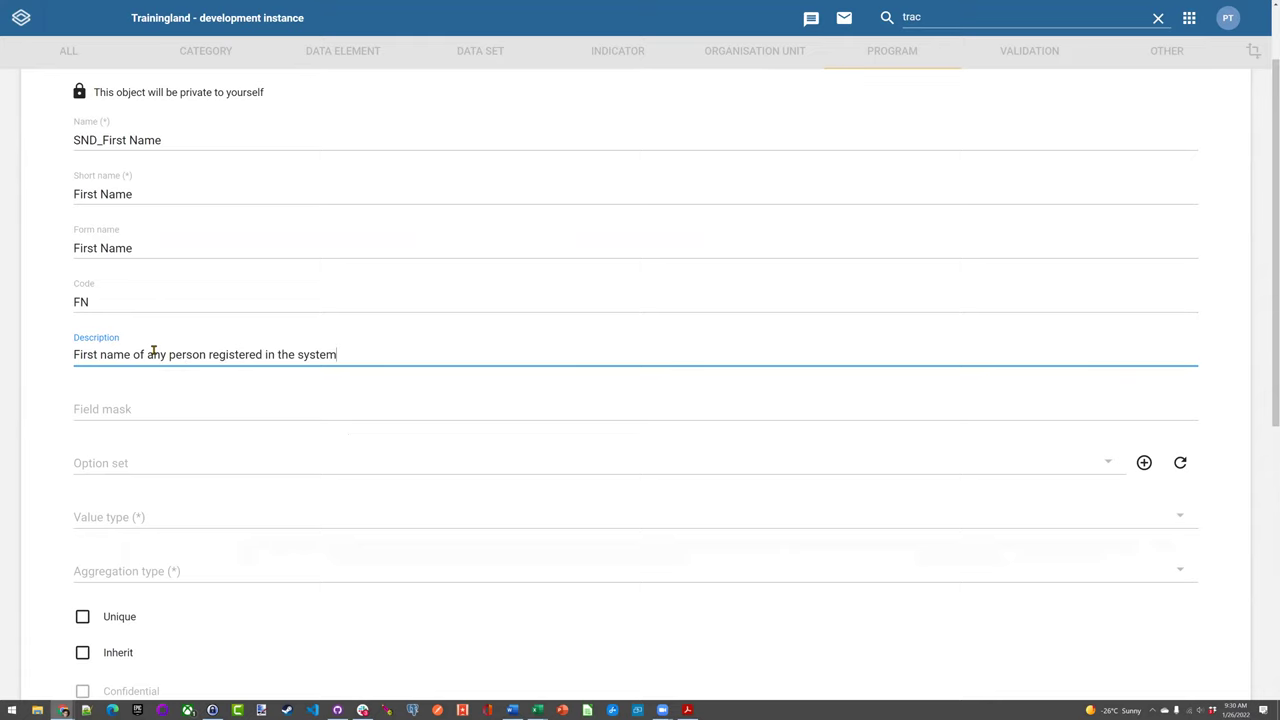
scroll(114, 350, down, 3)
click(158, 380)
click(110, 366)
click(150, 425)
click(123, 440)
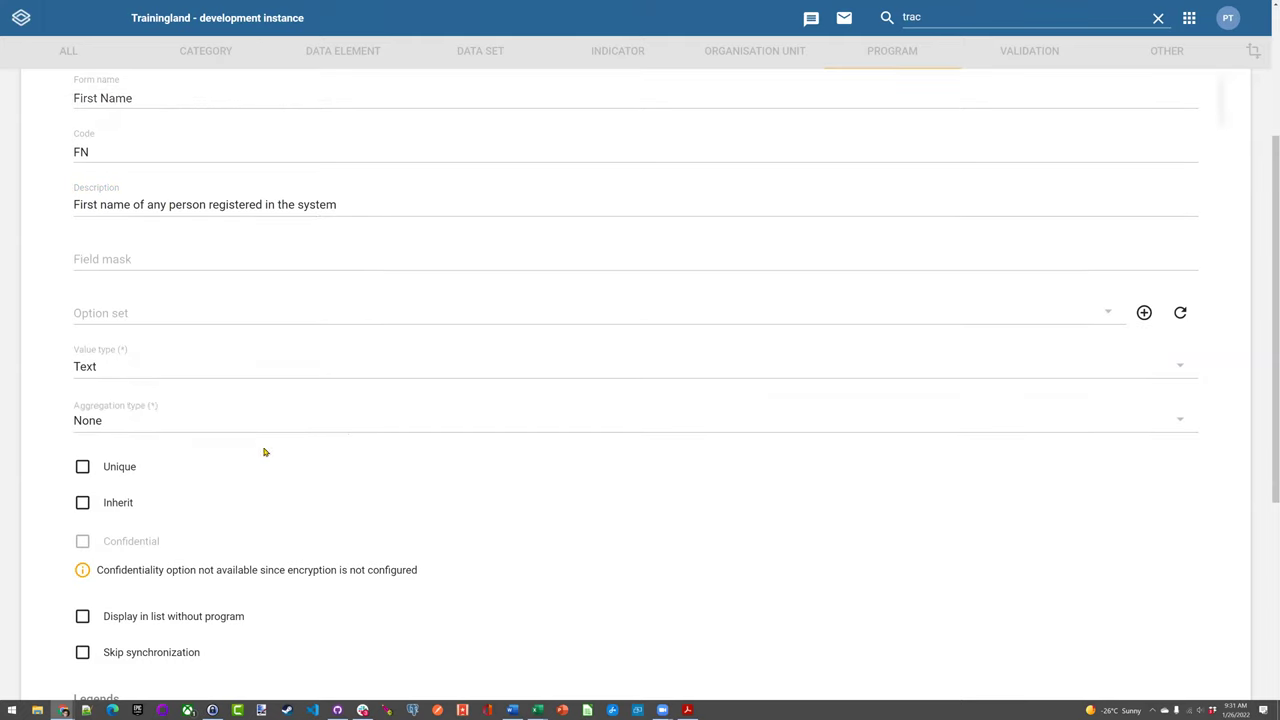
Cancel the SND_First Name attribute without saving it.
scroll(264, 452, down, 5)
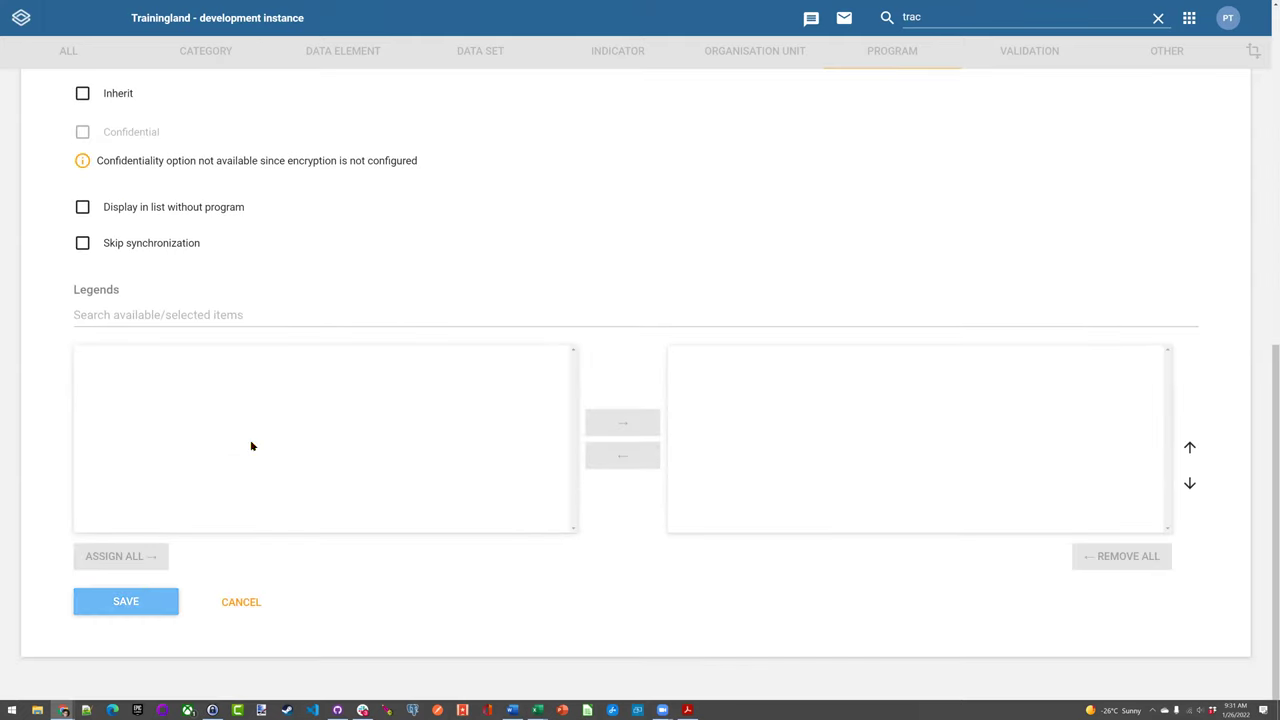
scroll(269, 397, up, 10)
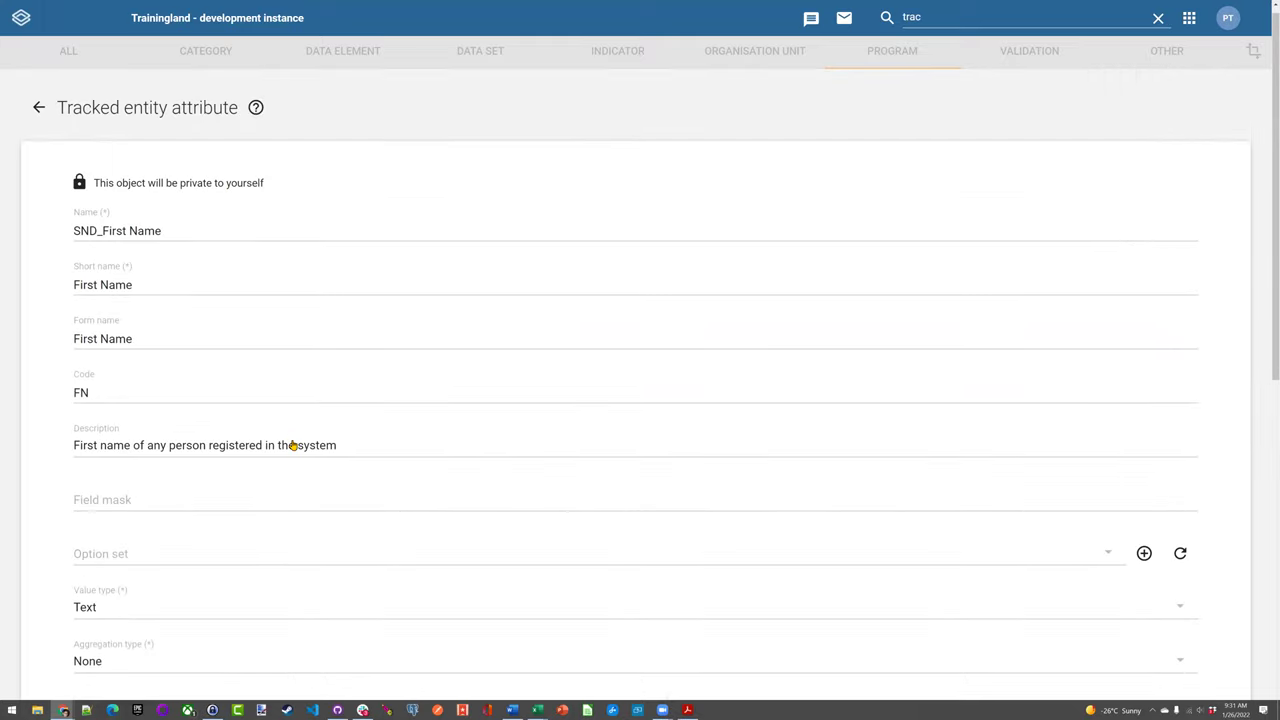
scroll(292, 445, down, 2)
scroll(157, 551, down, 6)
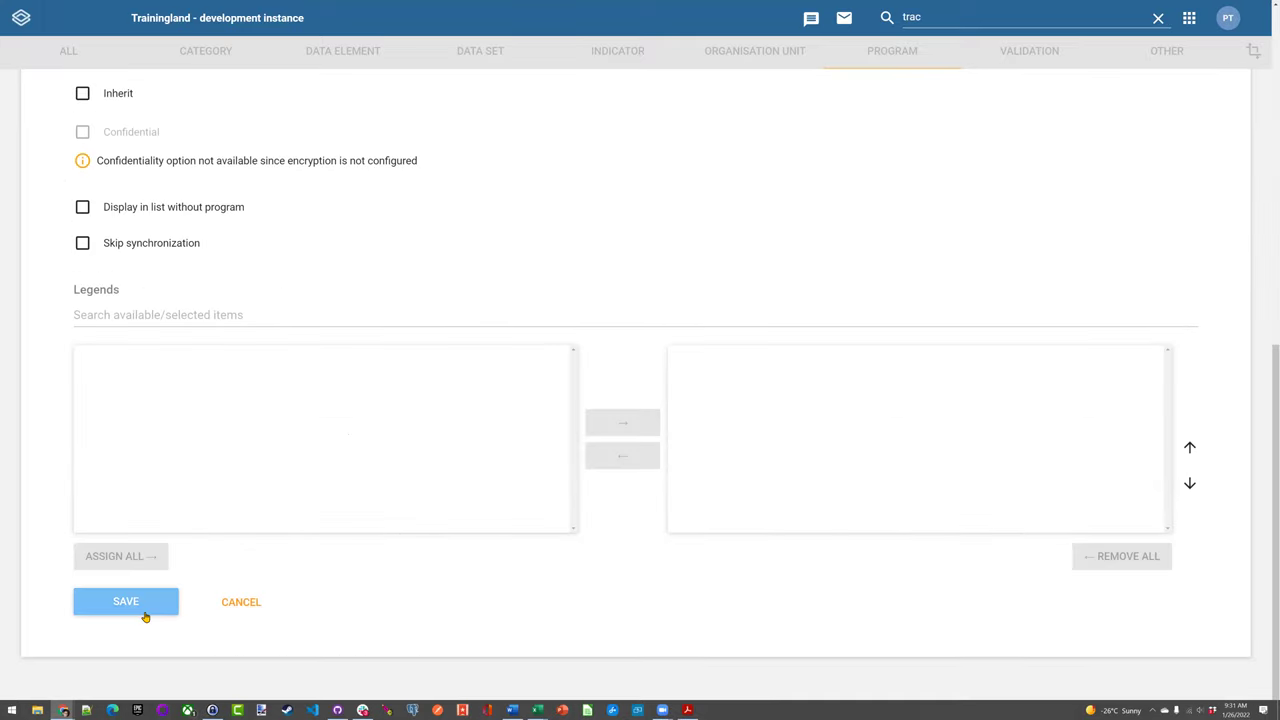
click(223, 602)
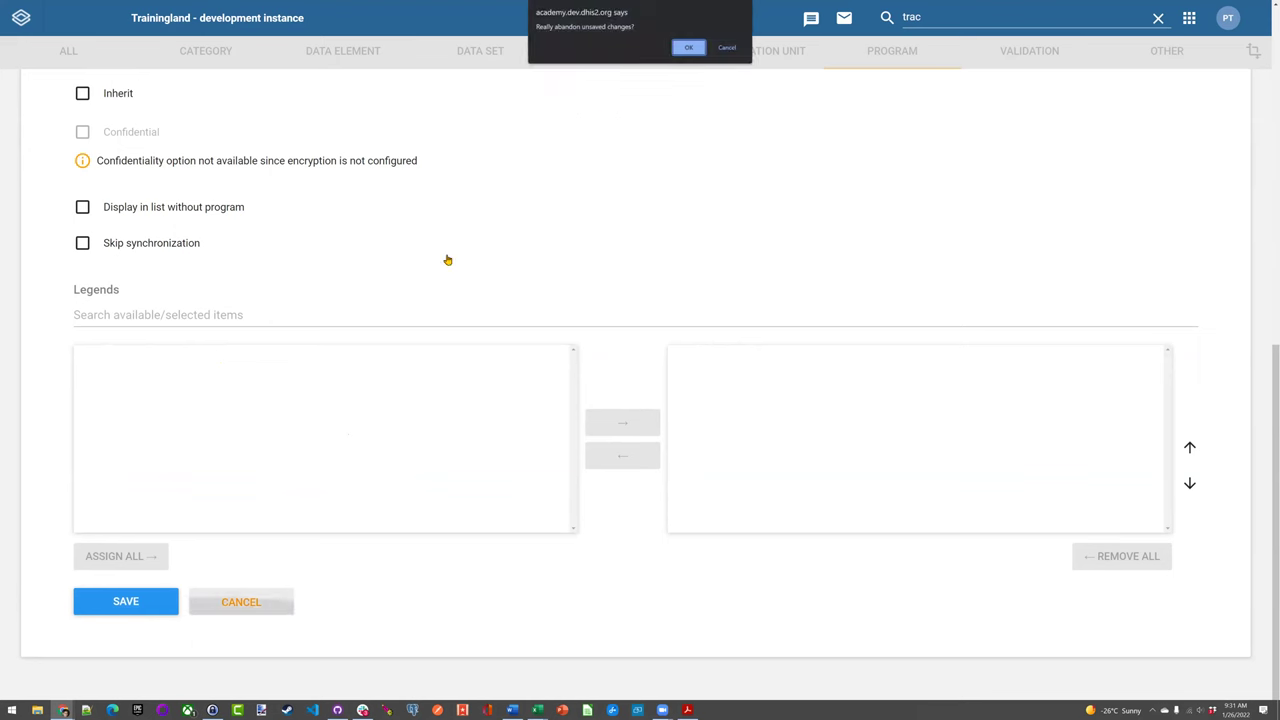
click(688, 48)
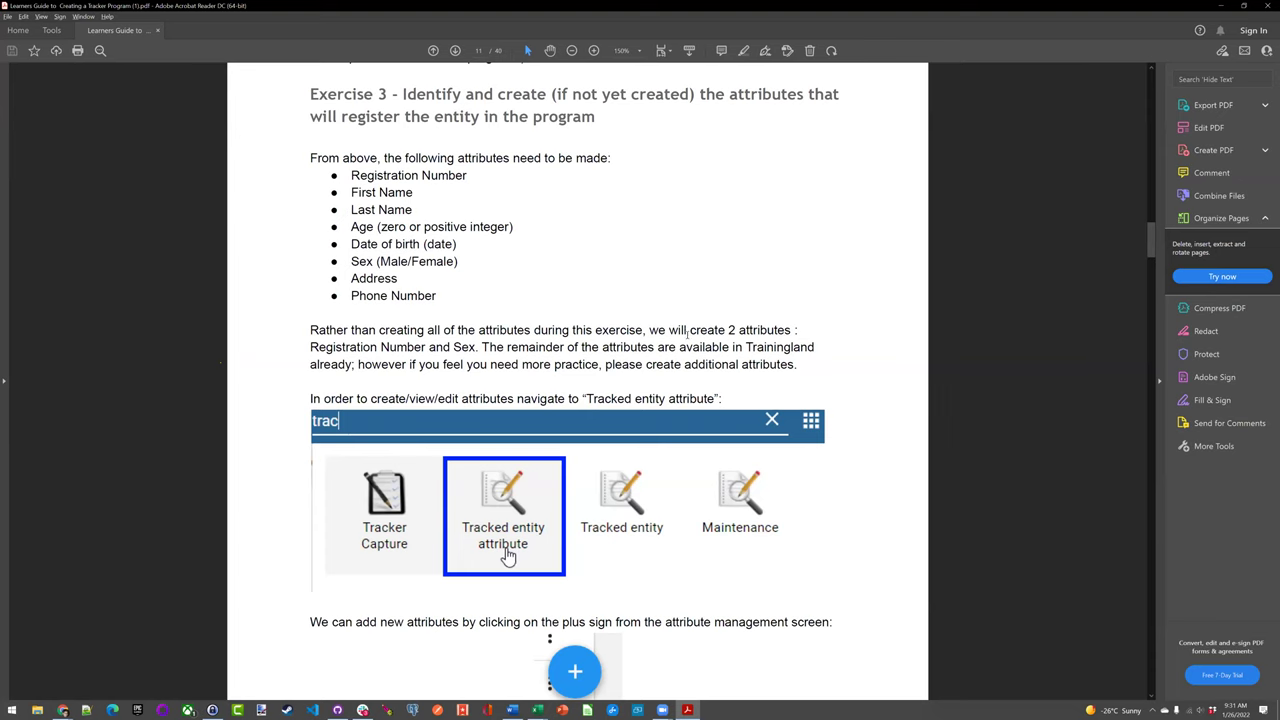
Read the Exercise 3 attribute list in the PDF guide, then switch to the TB_Tracker Design workbook.
scroll(920, 354, down, 4)
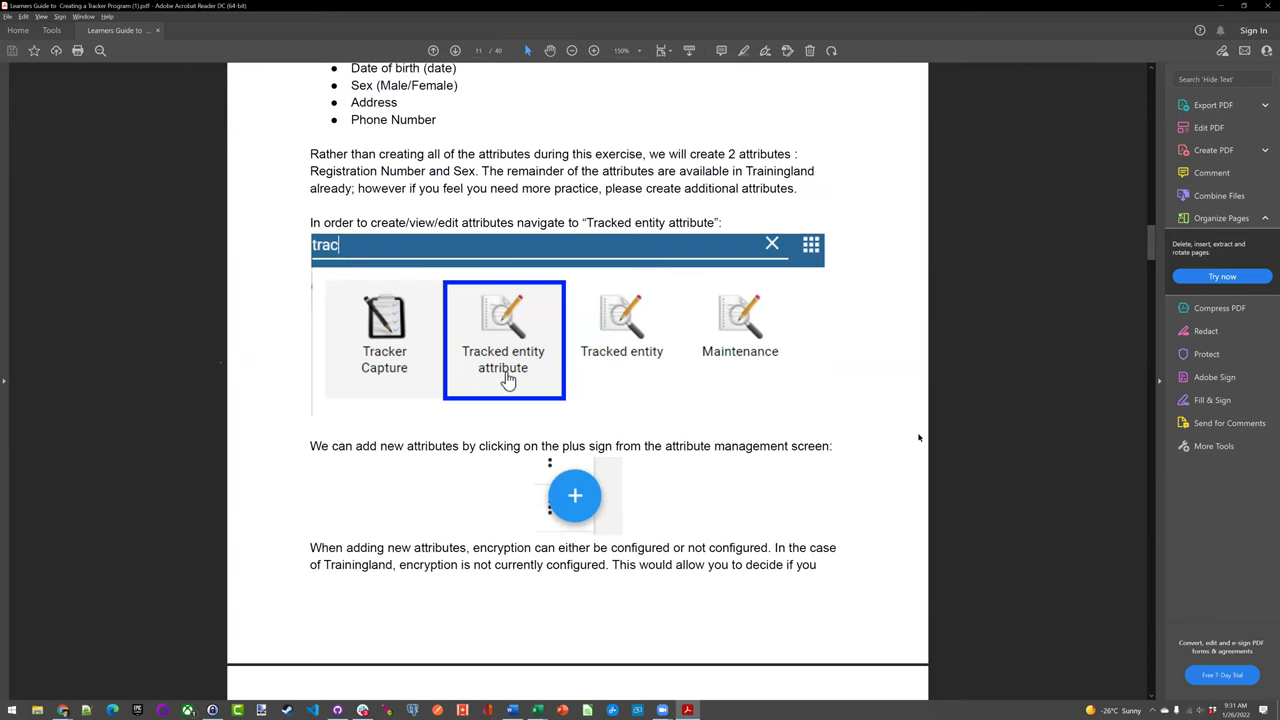
scroll(917, 438, down, 6)
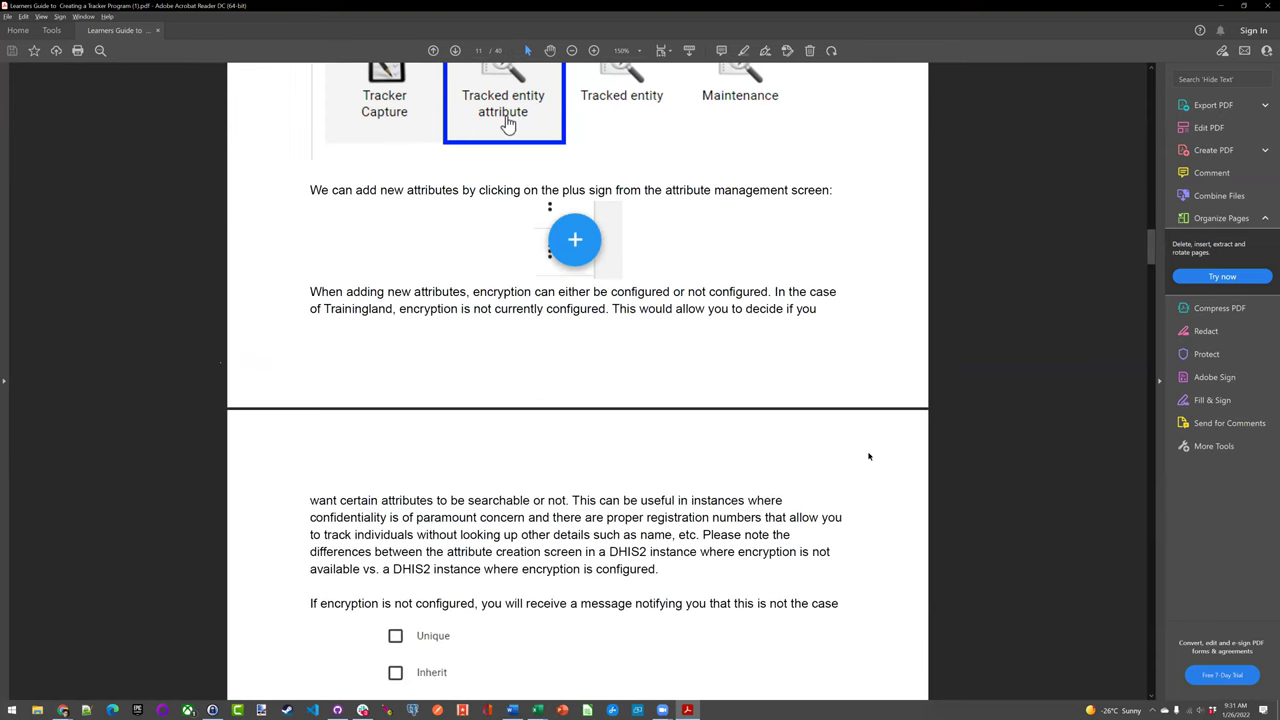
scroll(828, 467, down, 6)
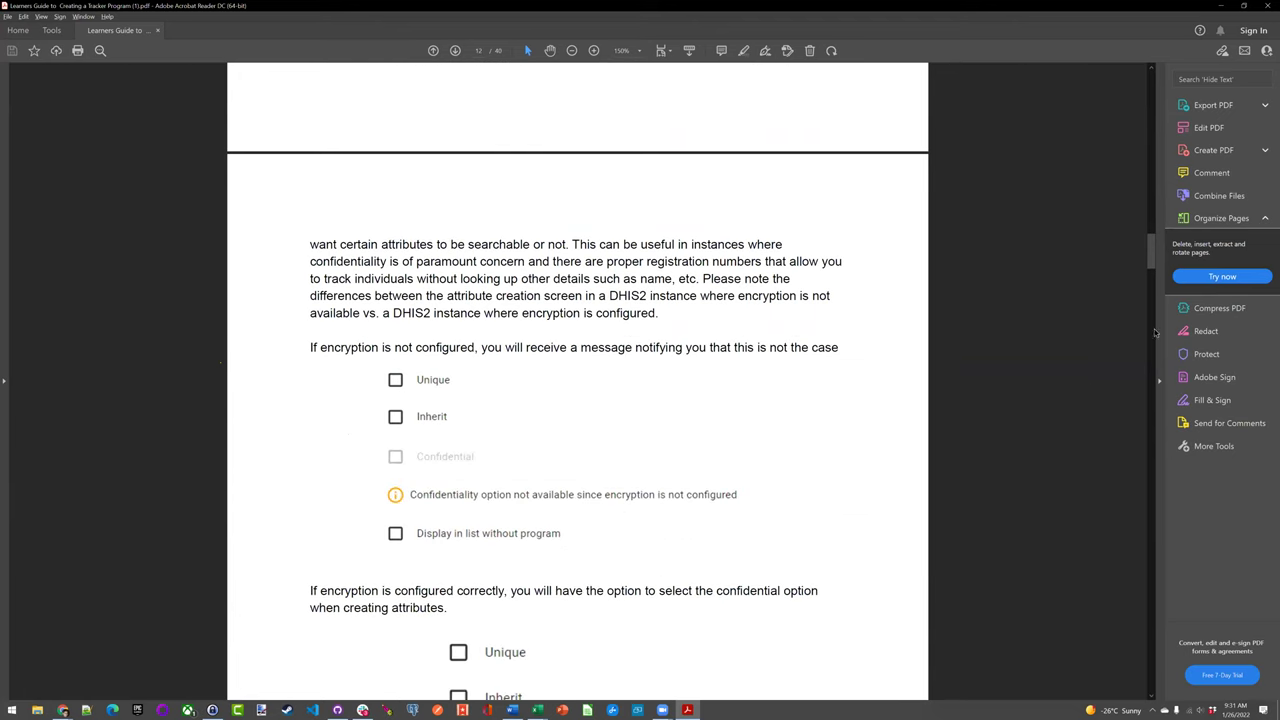
drag(1149, 243, 1149, 226)
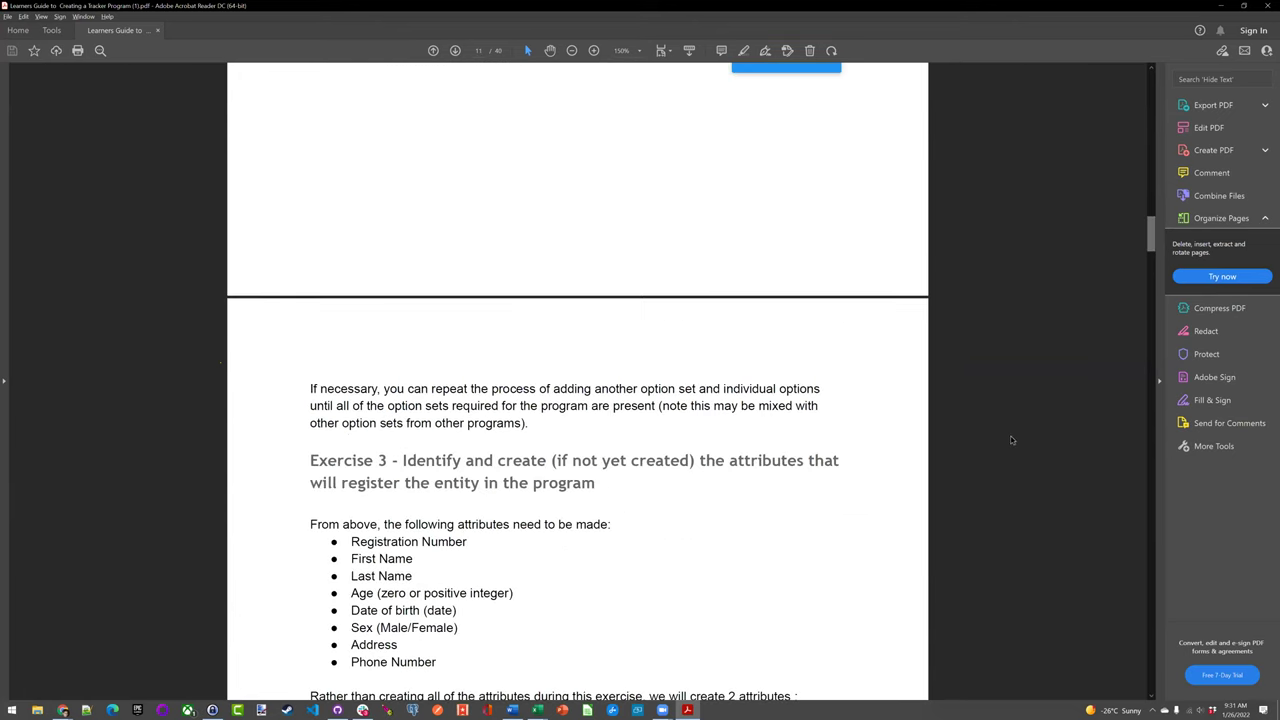
scroll(997, 423, down, 4)
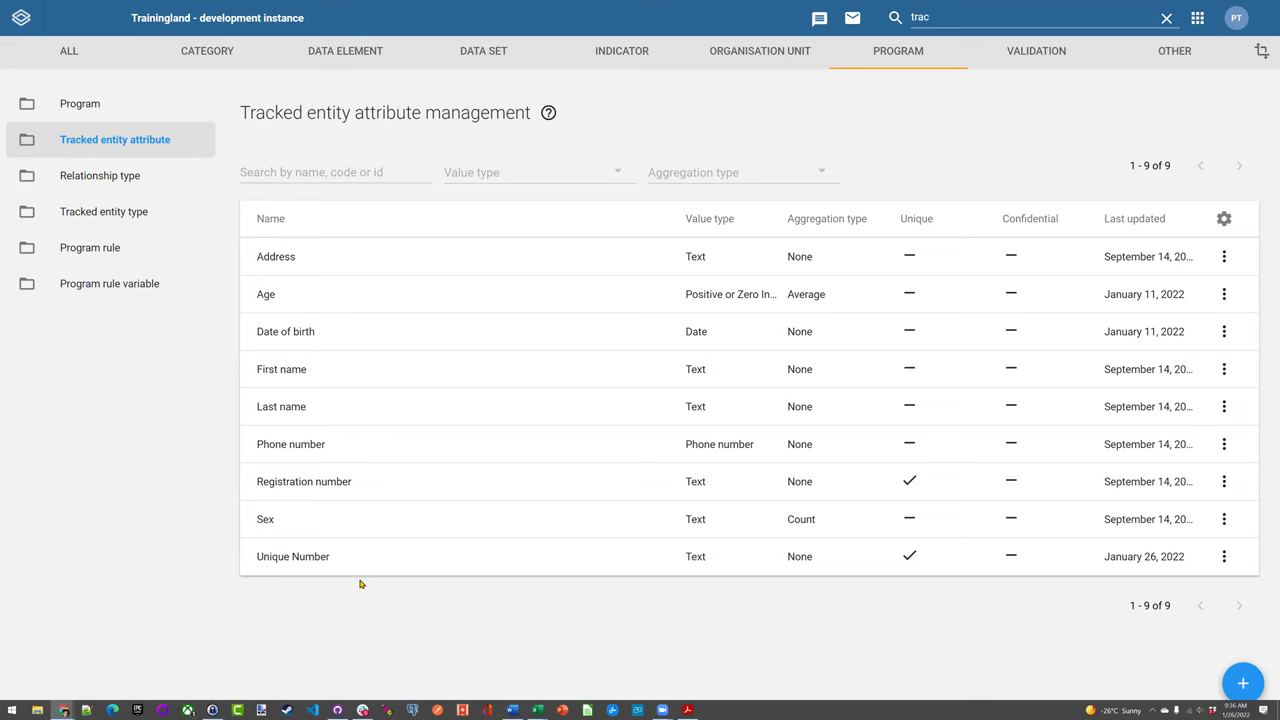
mouse_move(540, 709)
click(590, 660)
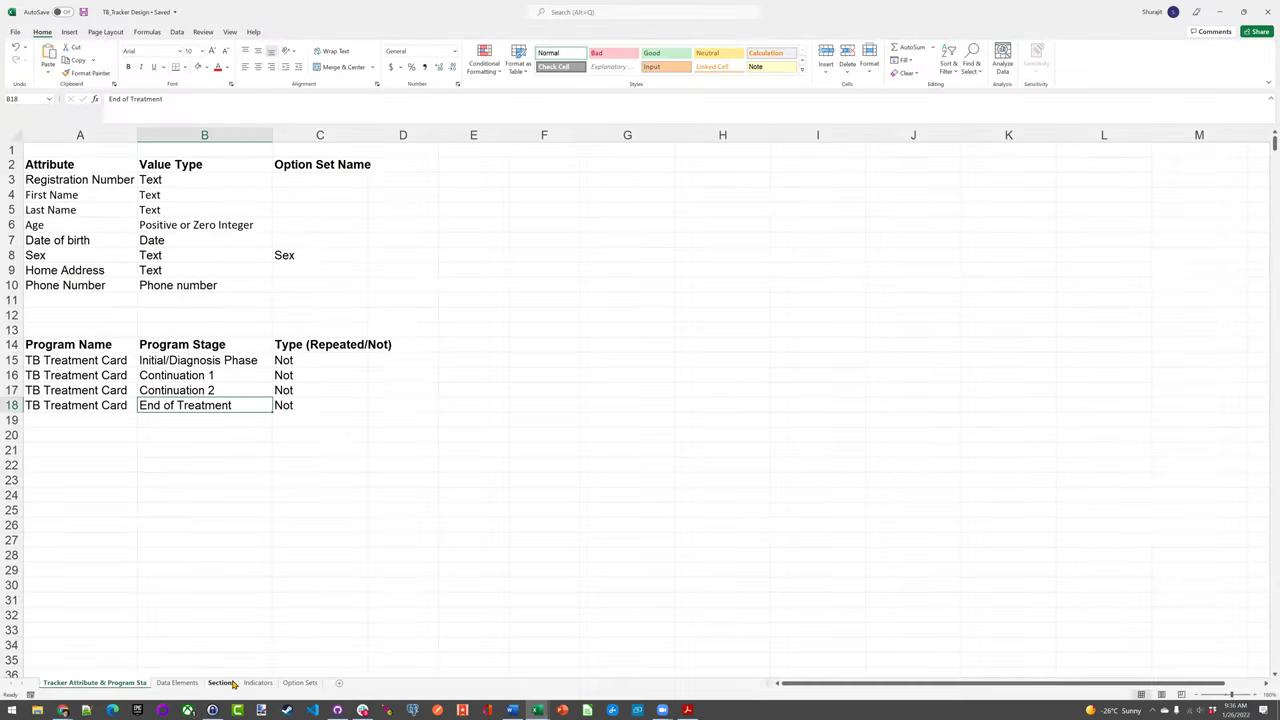
Check the TB Patient Type row (B2:D2) on the Data Elements sheet, then return to DHIS2.
click(178, 682)
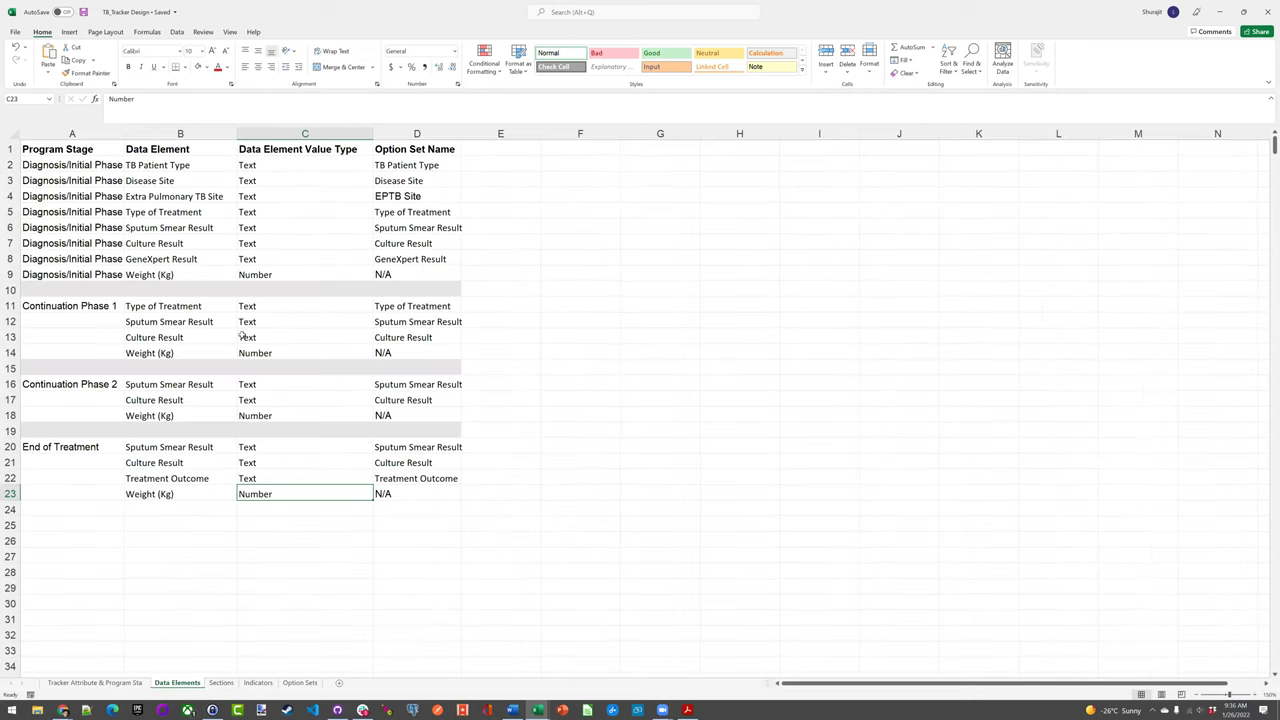
drag(178, 165, 392, 166)
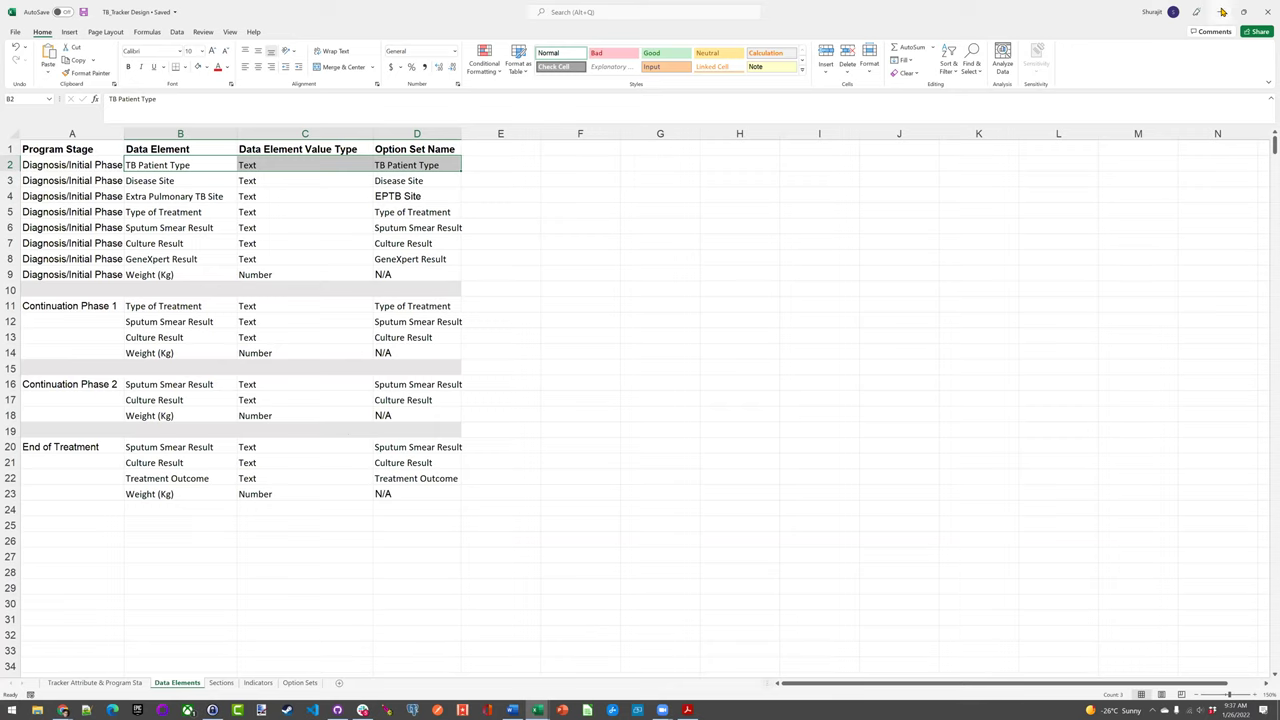
key(alt+Tab)
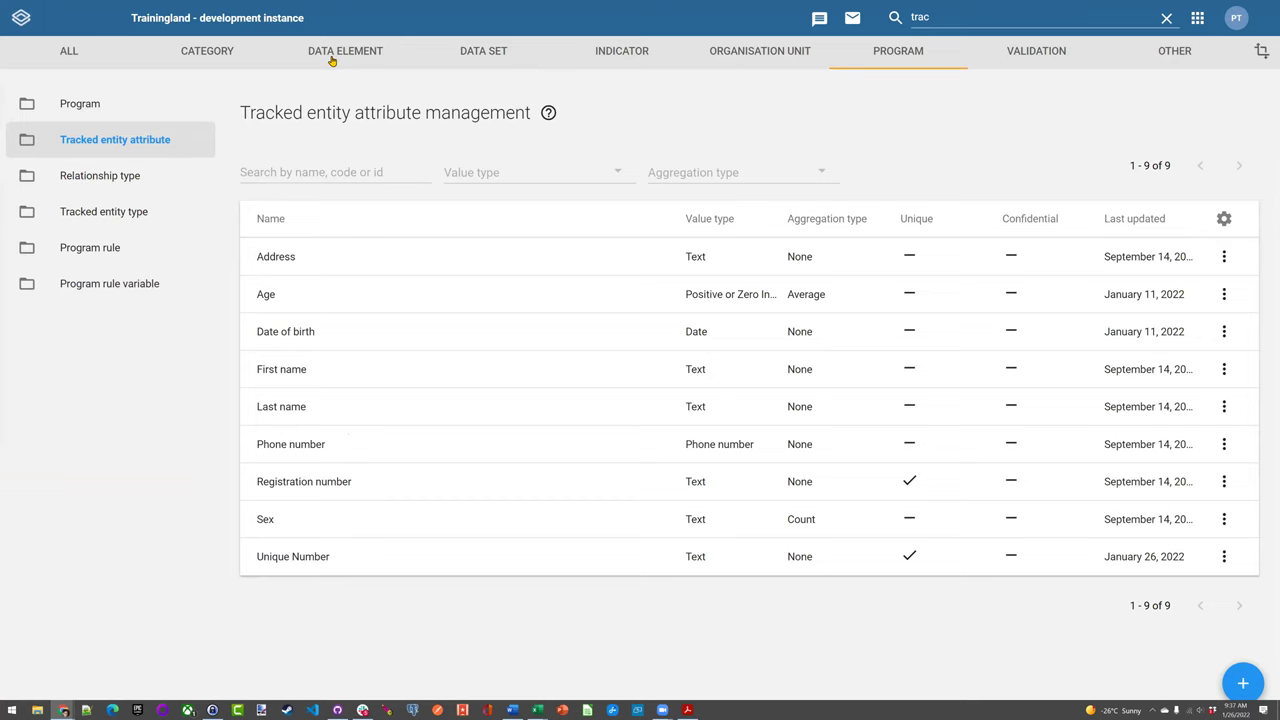
Filter the Data element list by 'TB' to show the eight TB data elements.
click(324, 63)
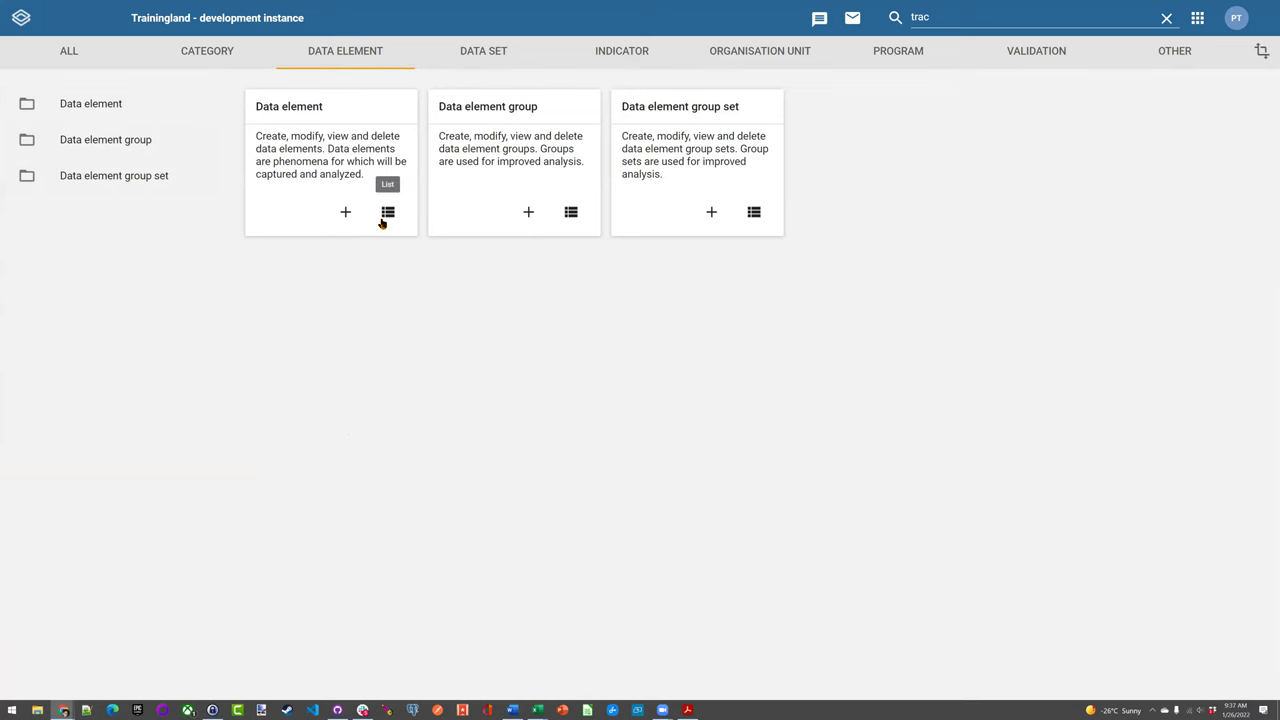
click(382, 222)
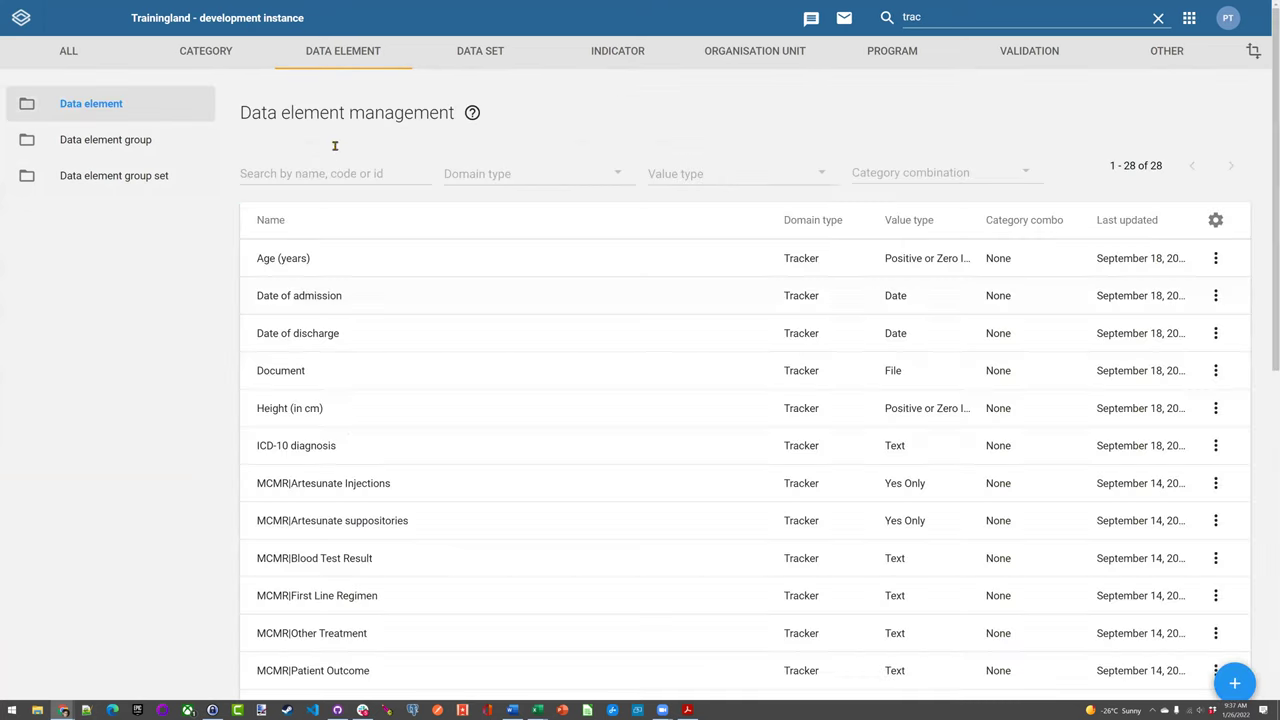
click(325, 165)
text(TB)
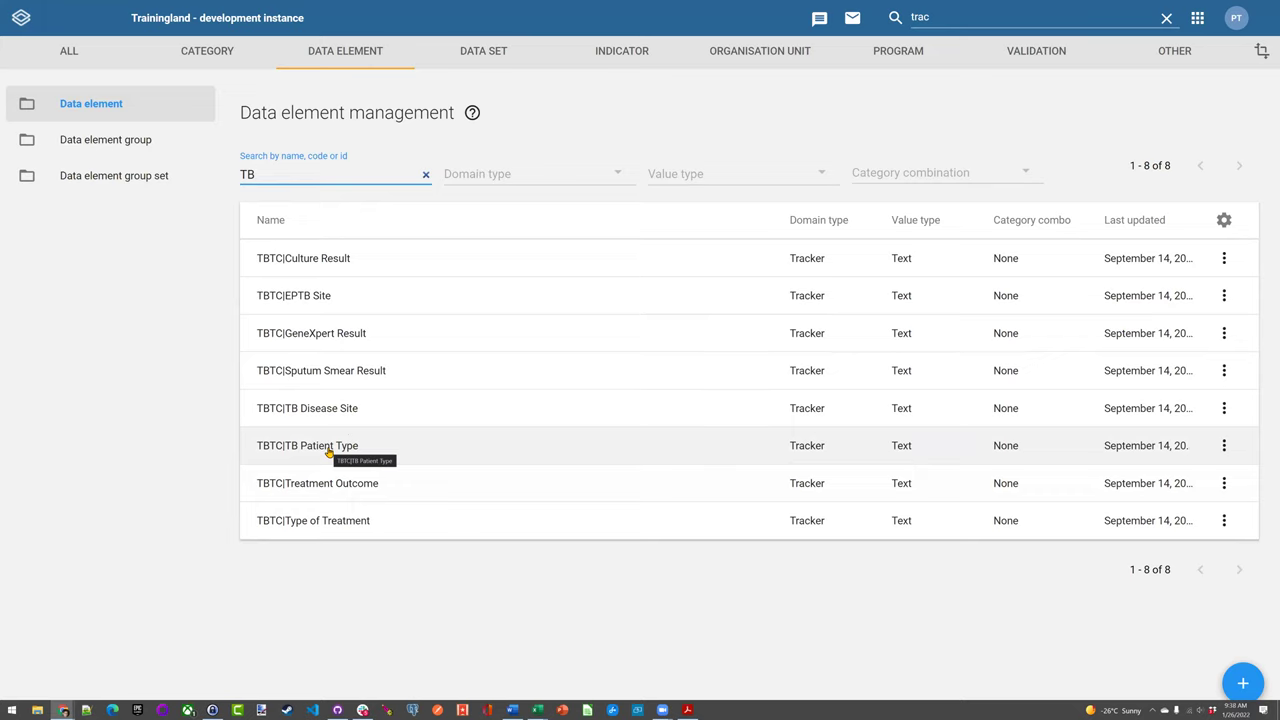
key(BackSpace)
key(BackSpace)
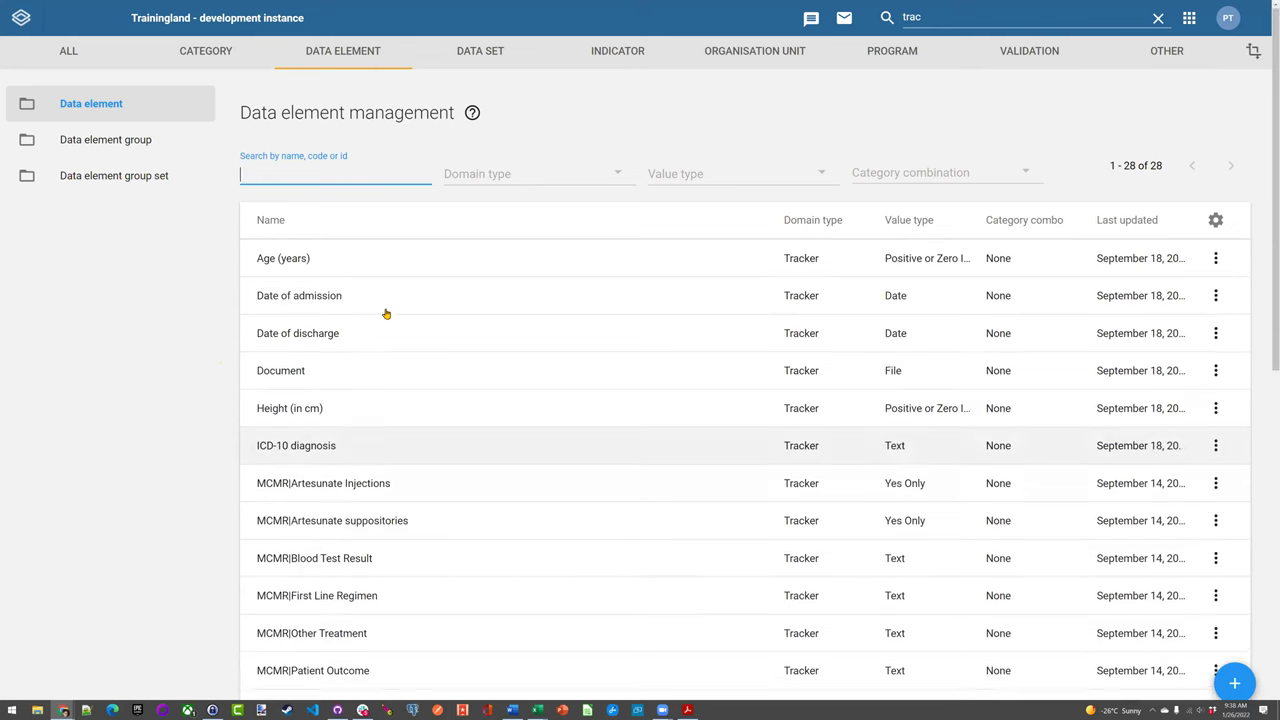
scroll(370, 300, down, 3)
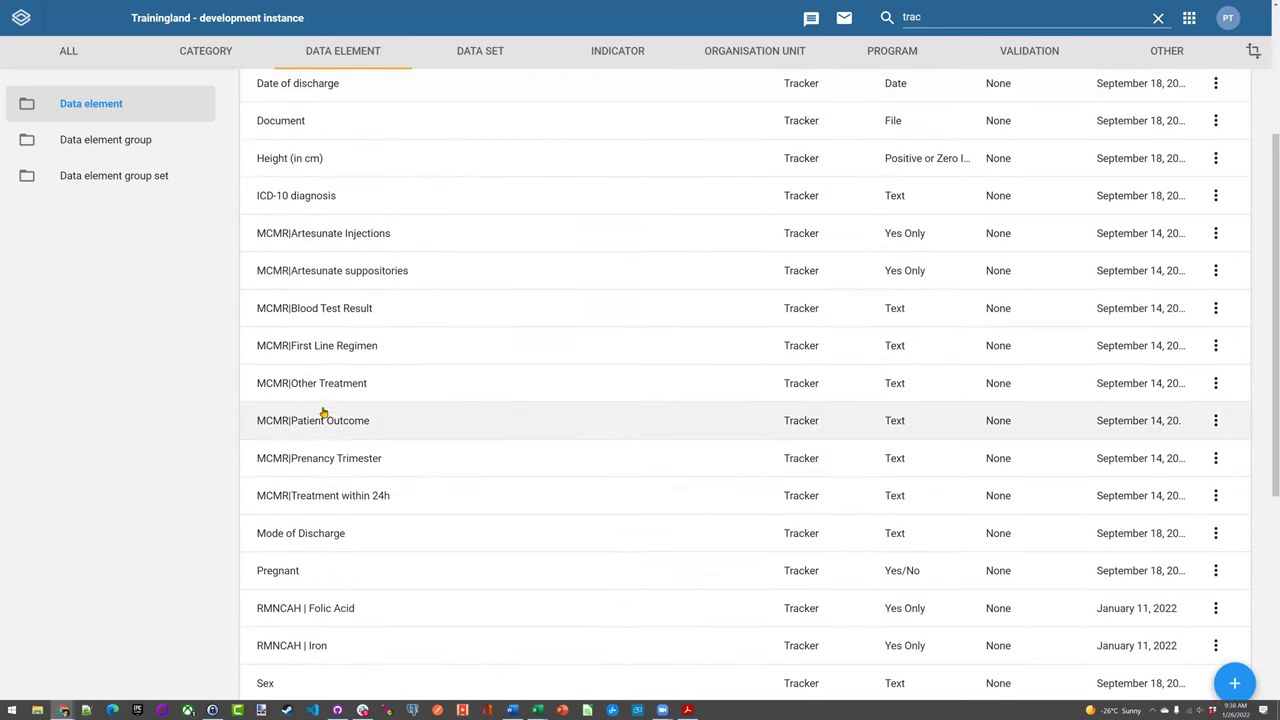
scroll(347, 392, up, 3)
click(318, 165)
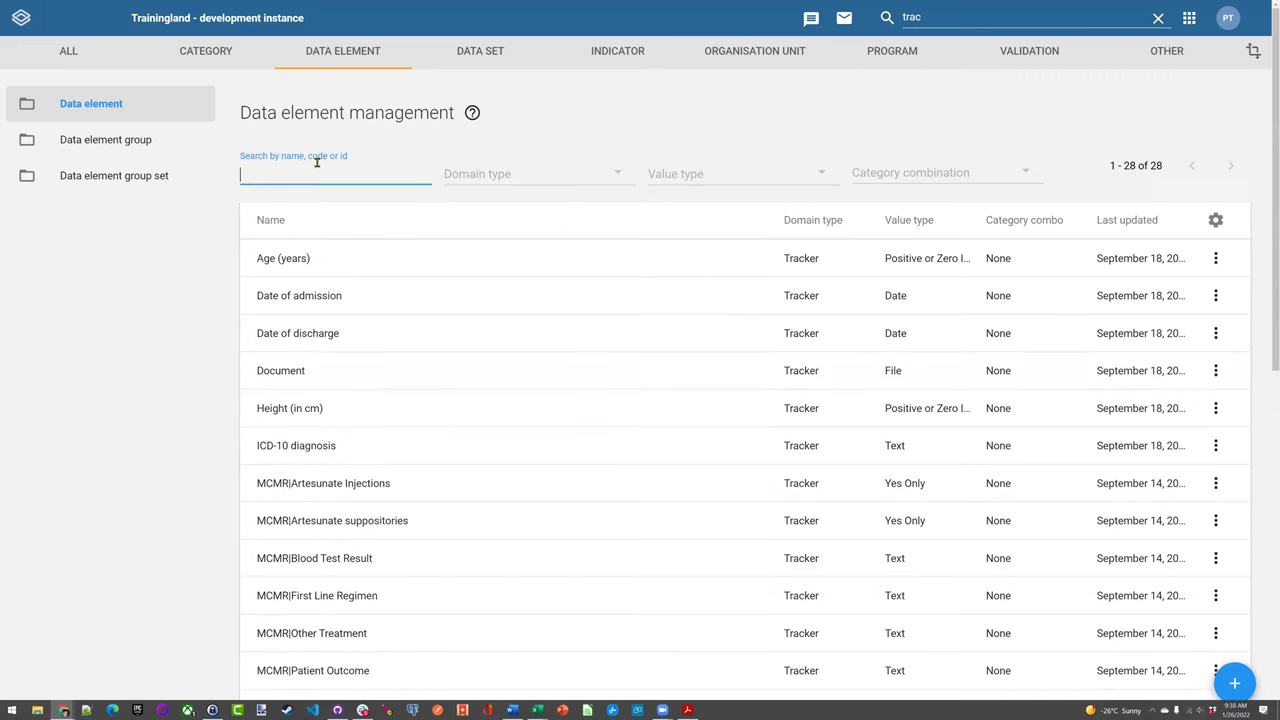
text(TB)
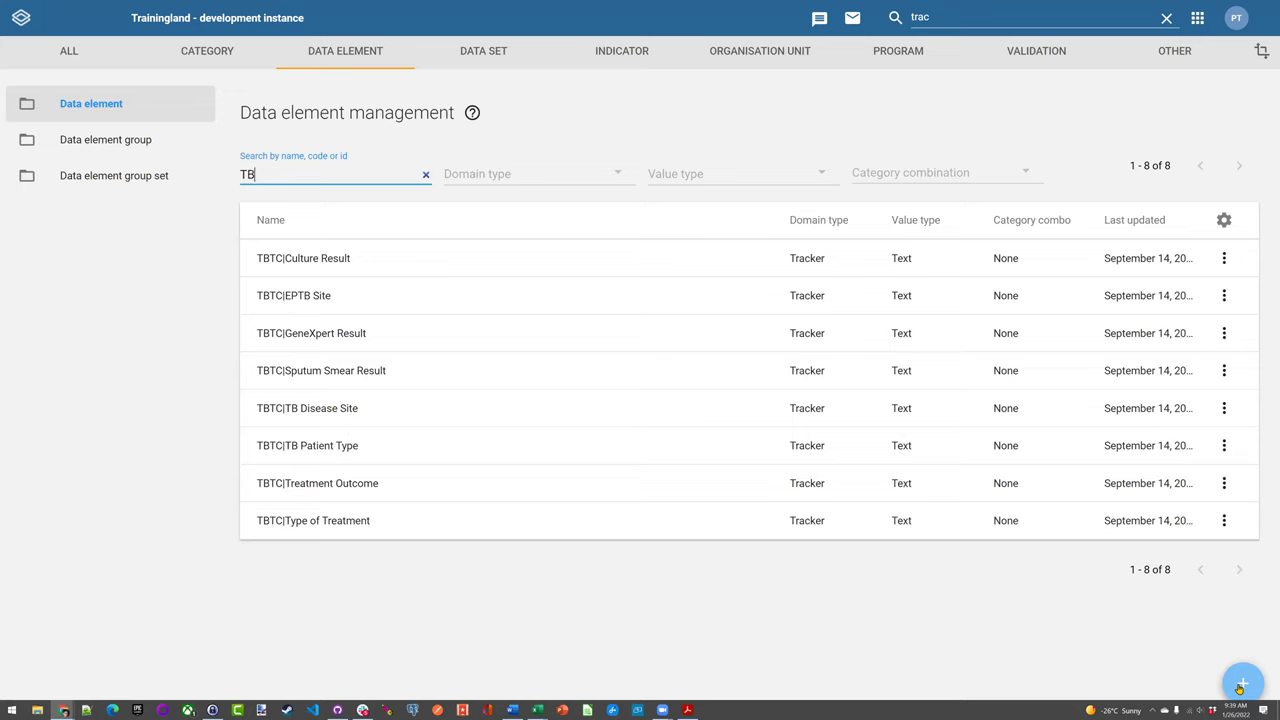
Create a new data element named 'SND_TB - TB Patient Type'.
click(1240, 687)
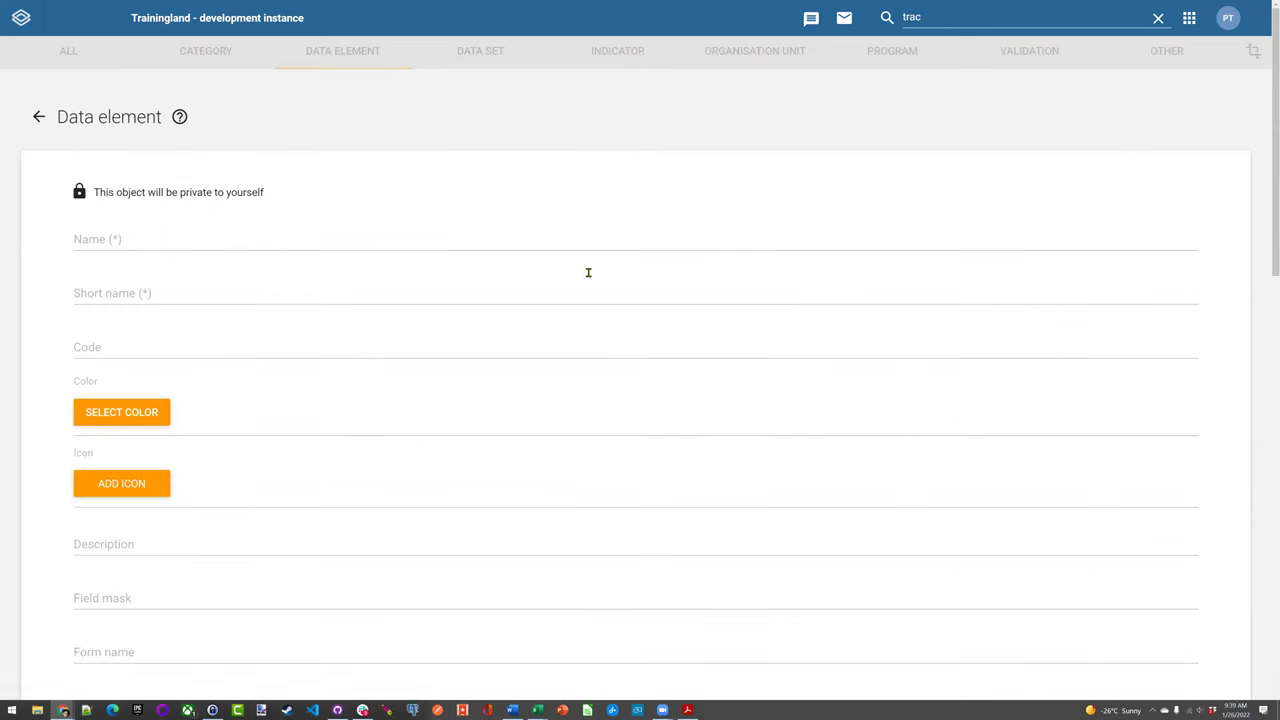
click(269, 238)
text(S)
text(DN)
key(BackSpace)
key(BackSpace)
text(ND_)
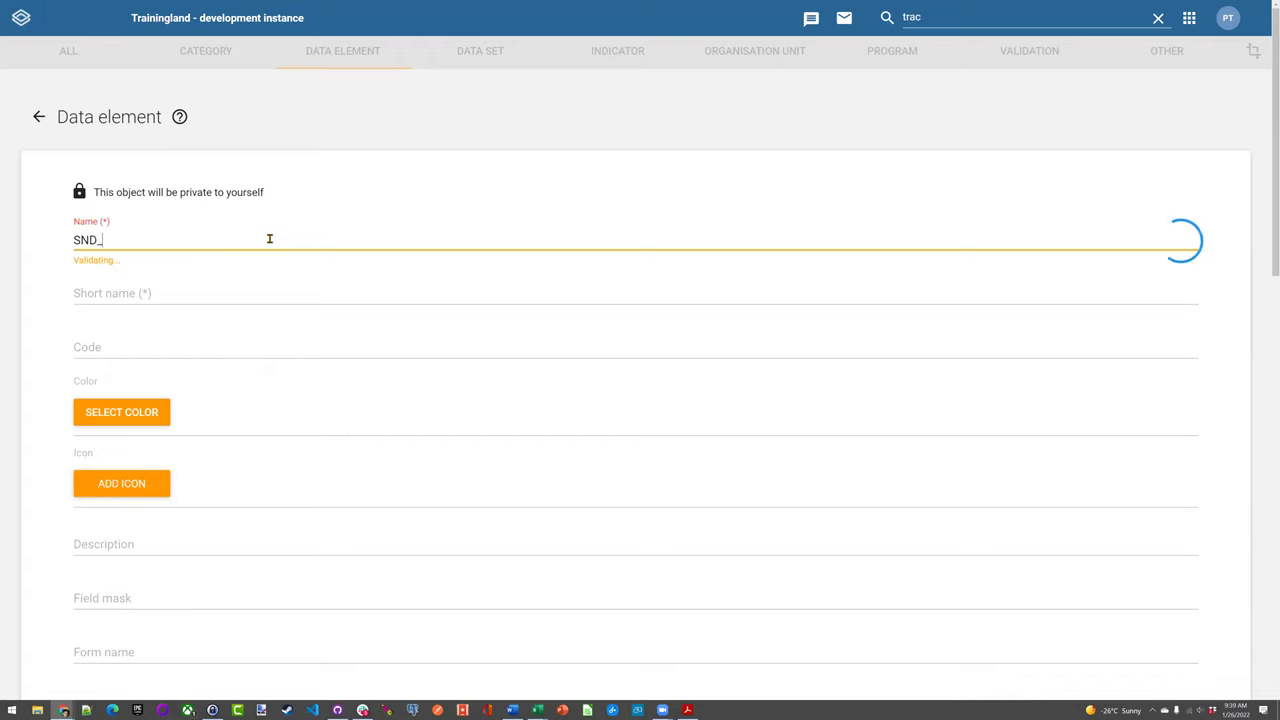
text(TB - Treat)
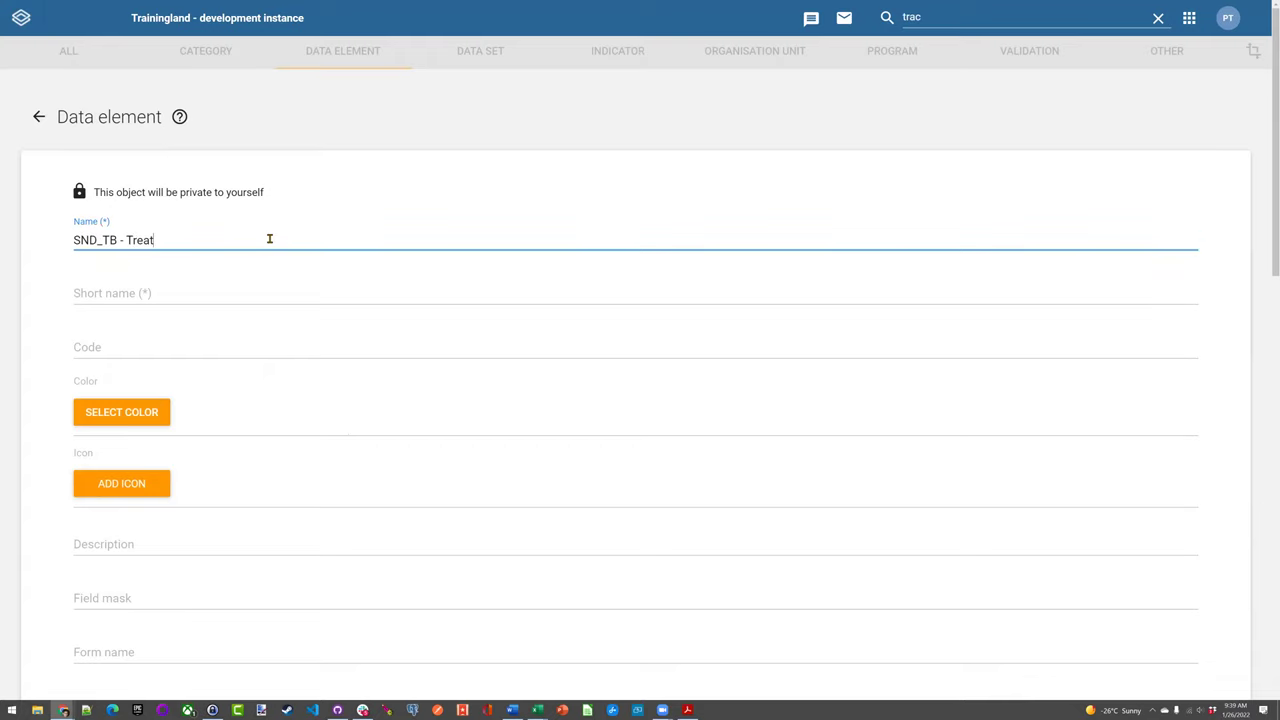
key(BackSpace)
key(BackSpace)
key(BackSpace)
key(BackSpace)
text(B)
key(alt+Tab)
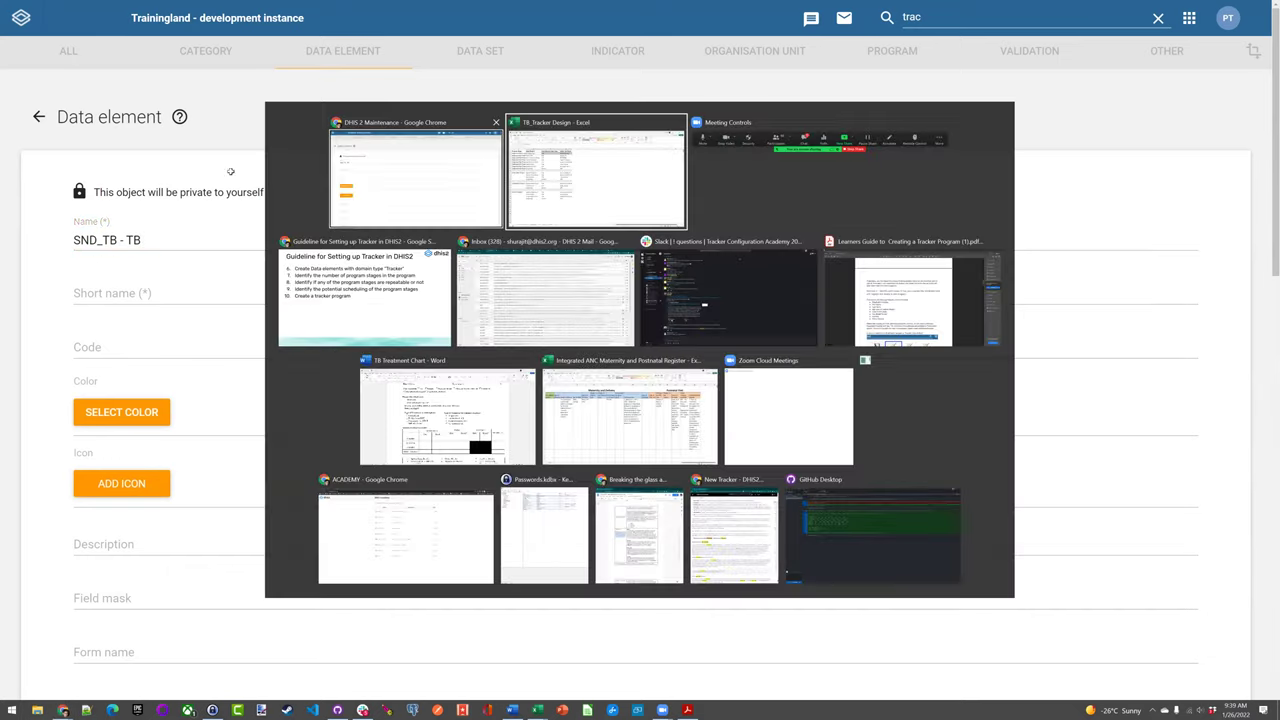
key(Escape)
text(Patient Type)
Enter short name 'SND_TB Patient Type' and code 'TBPT'.
click(170, 285)
text(TB)
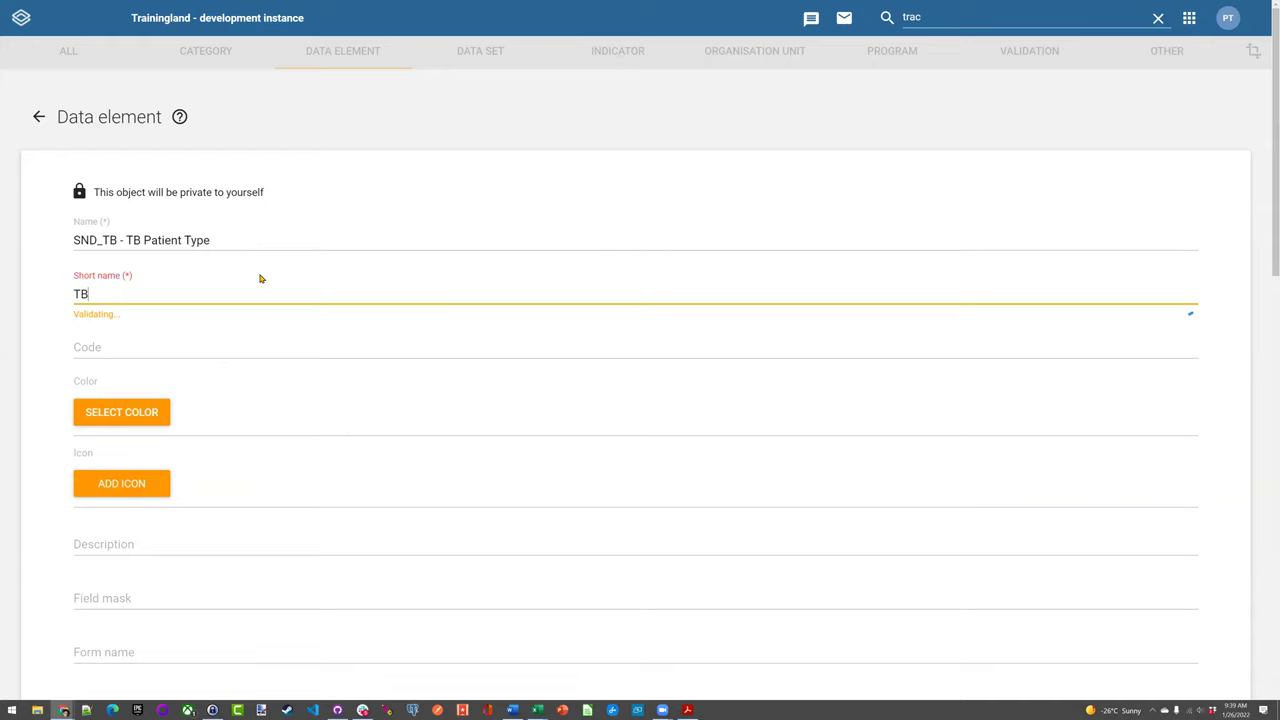
text( Patient Type)
click(115, 350)
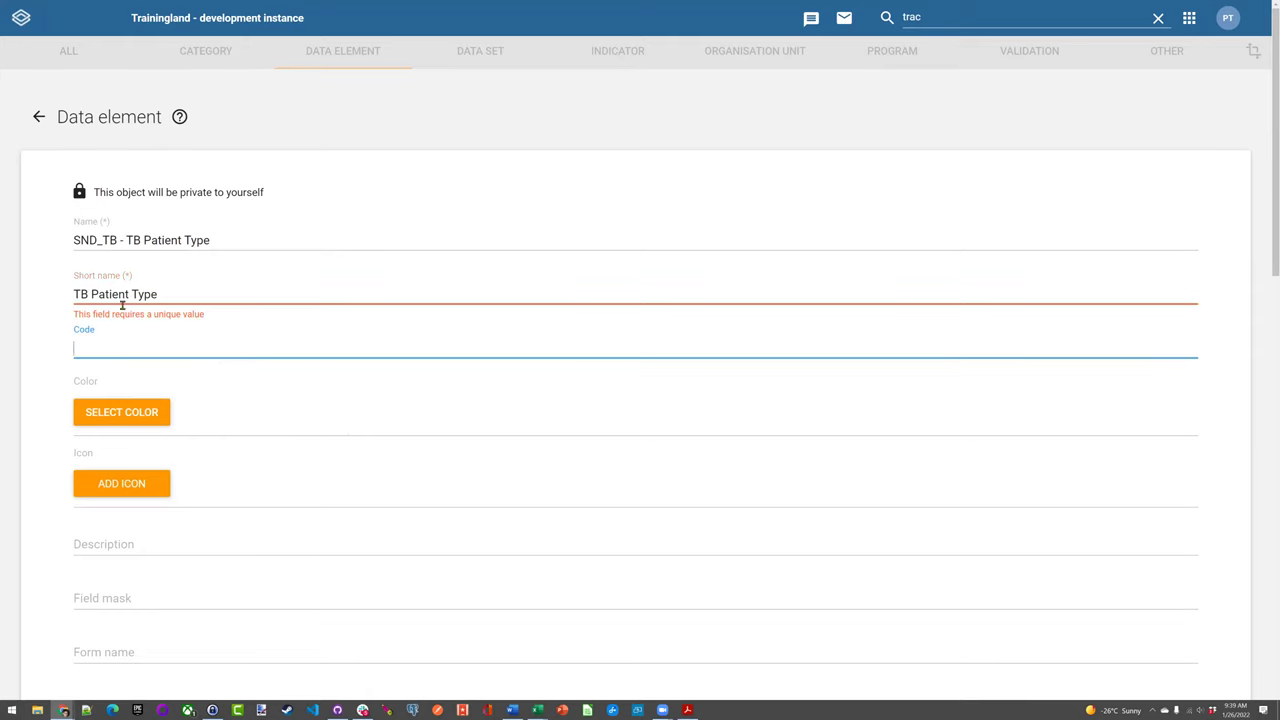
click(73, 294)
text(SND_)
click(131, 354)
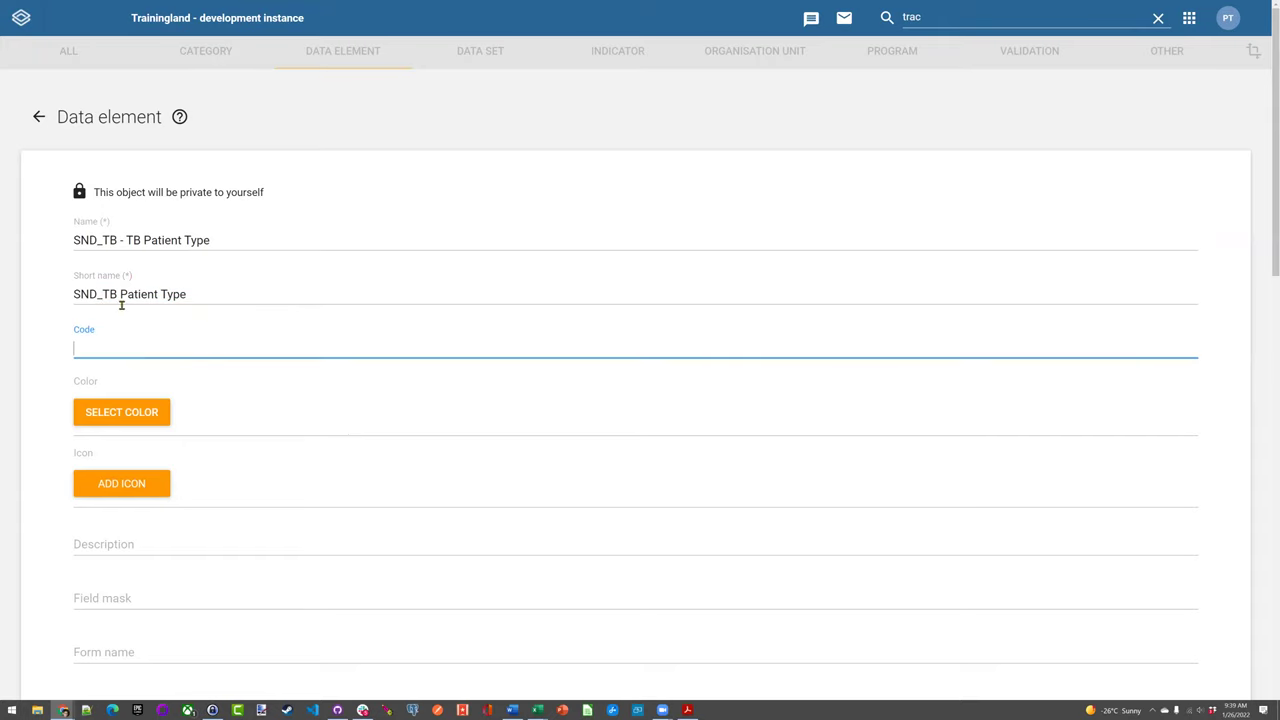
text(TBPT)
scroll(173, 485, down, 2)
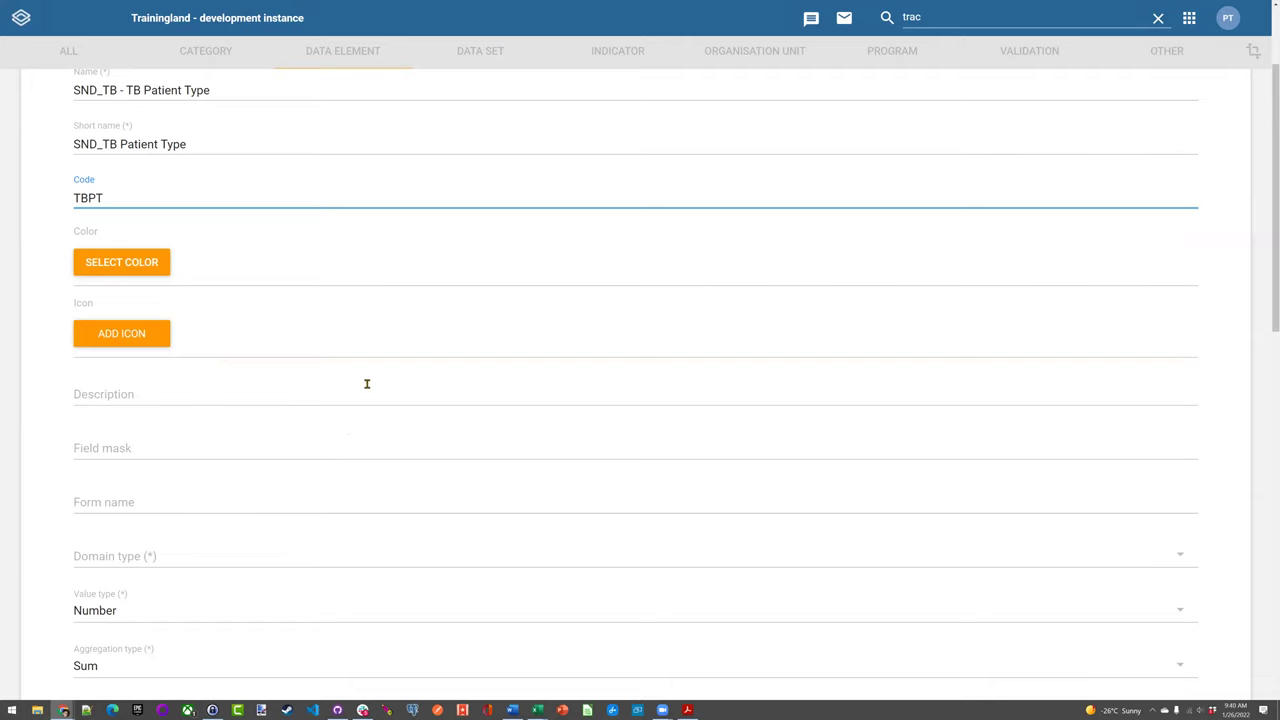
Copy 'TB Patient Type' from the name into the Form name field.
scroll(306, 403, down, 3)
click(231, 265)
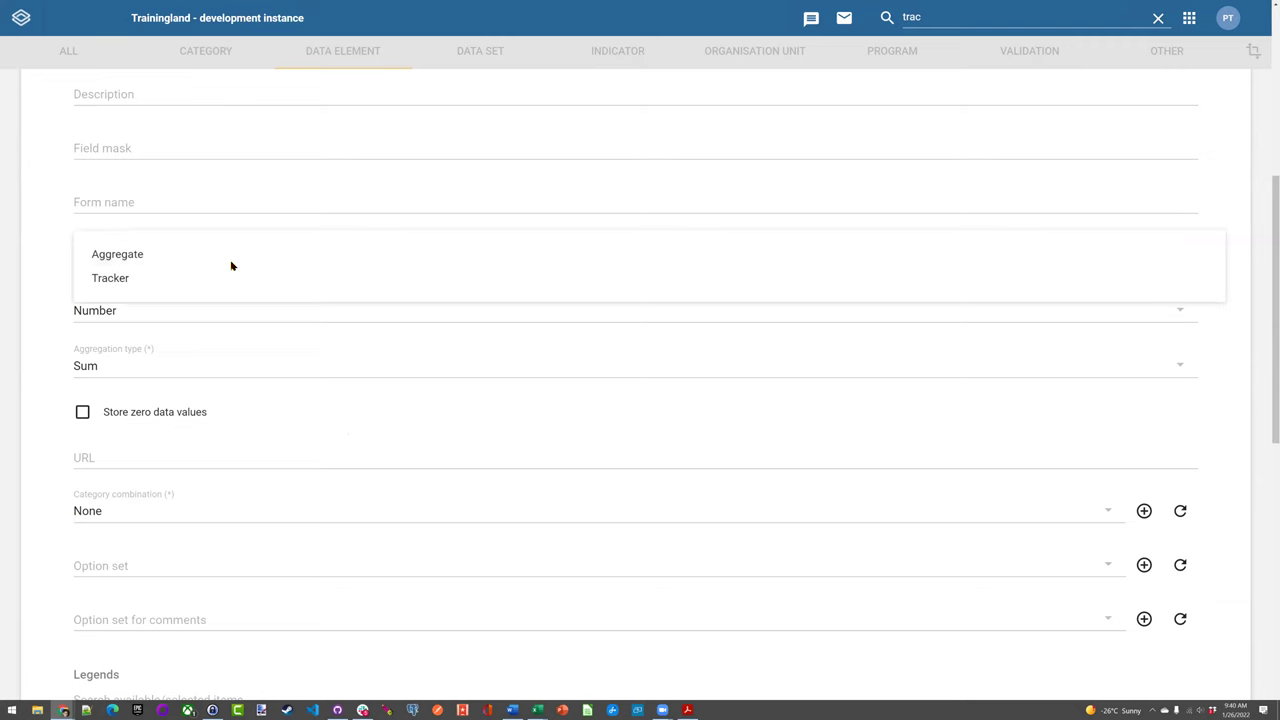
click(166, 209)
click(163, 201)
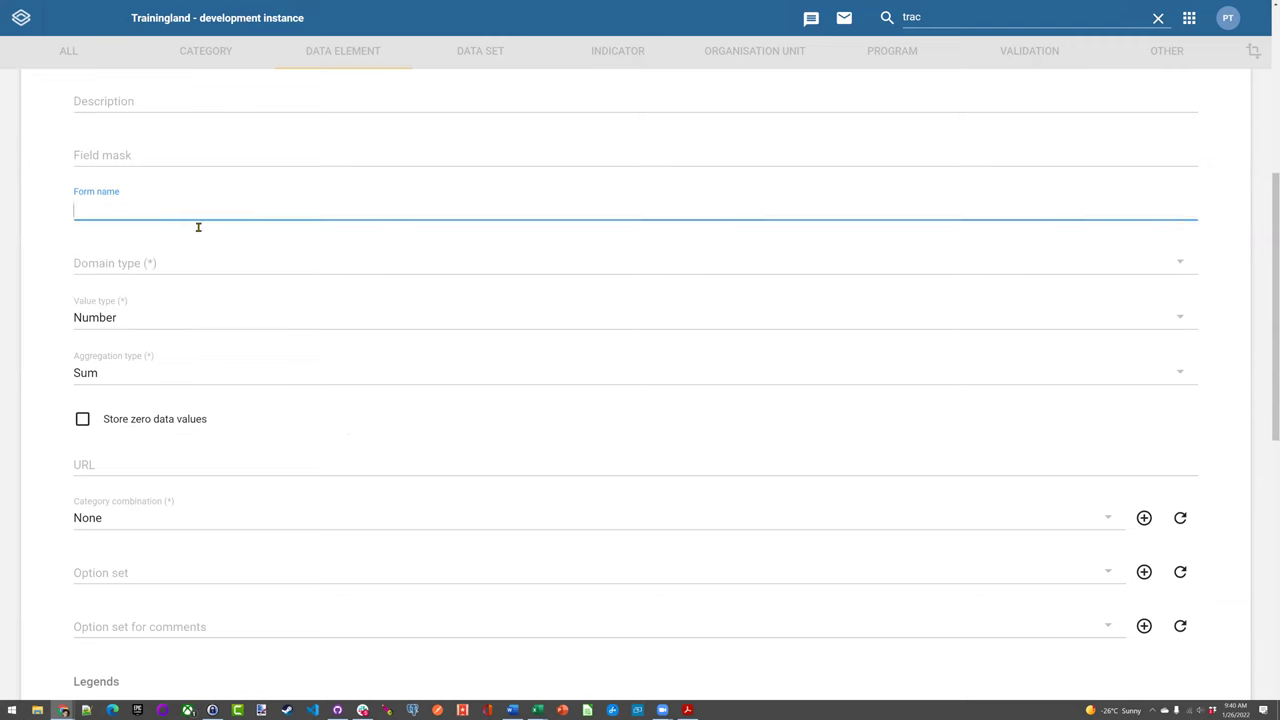
scroll(198, 227, up, 3)
scroll(183, 149, up, 1)
drag(127, 141, 215, 147)
key(ctrl+c)
click(186, 550)
key(ctrl+v)
Set the data element's domain type to Tracker.
scroll(300, 438, down, 1)
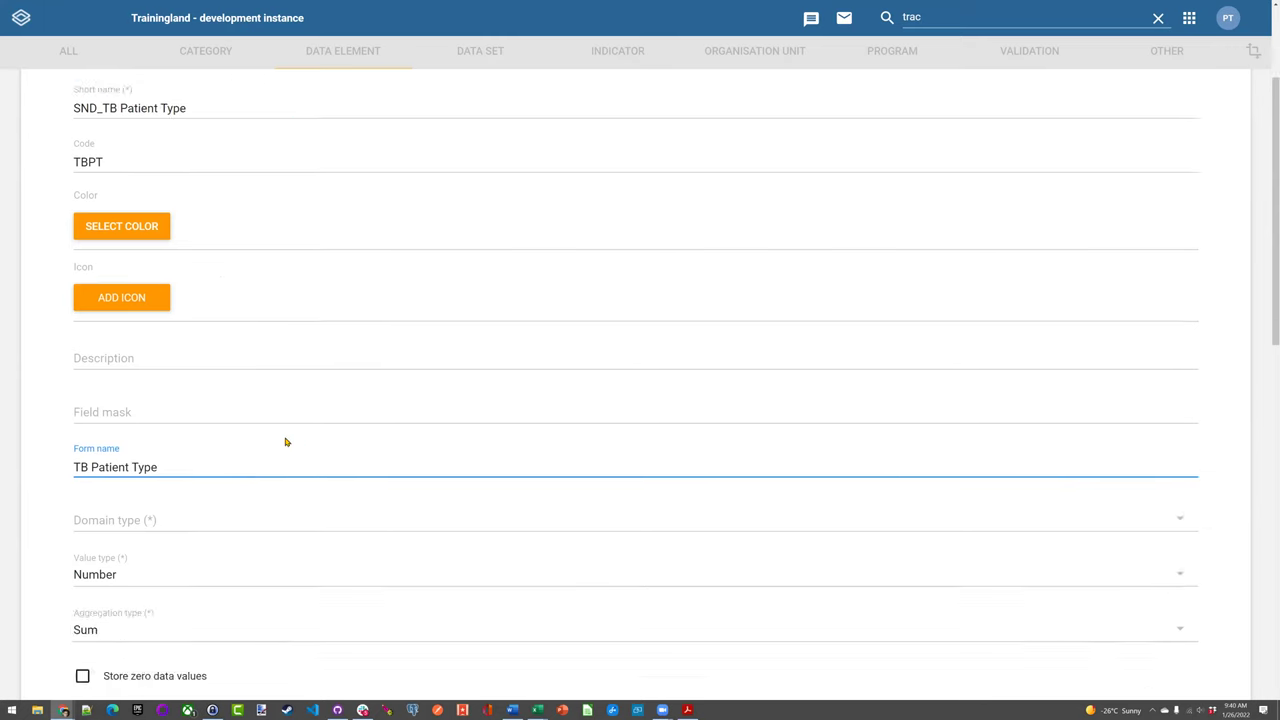
scroll(285, 442, down, 2)
click(149, 358)
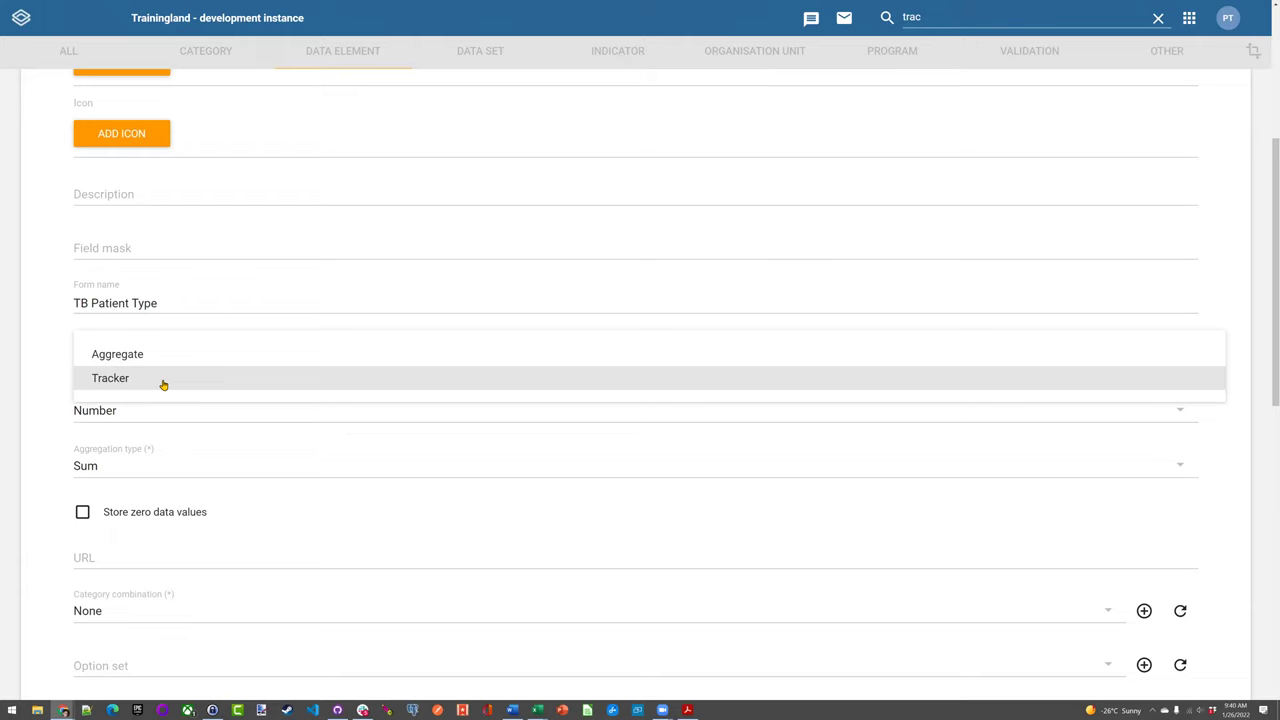
click(163, 384)
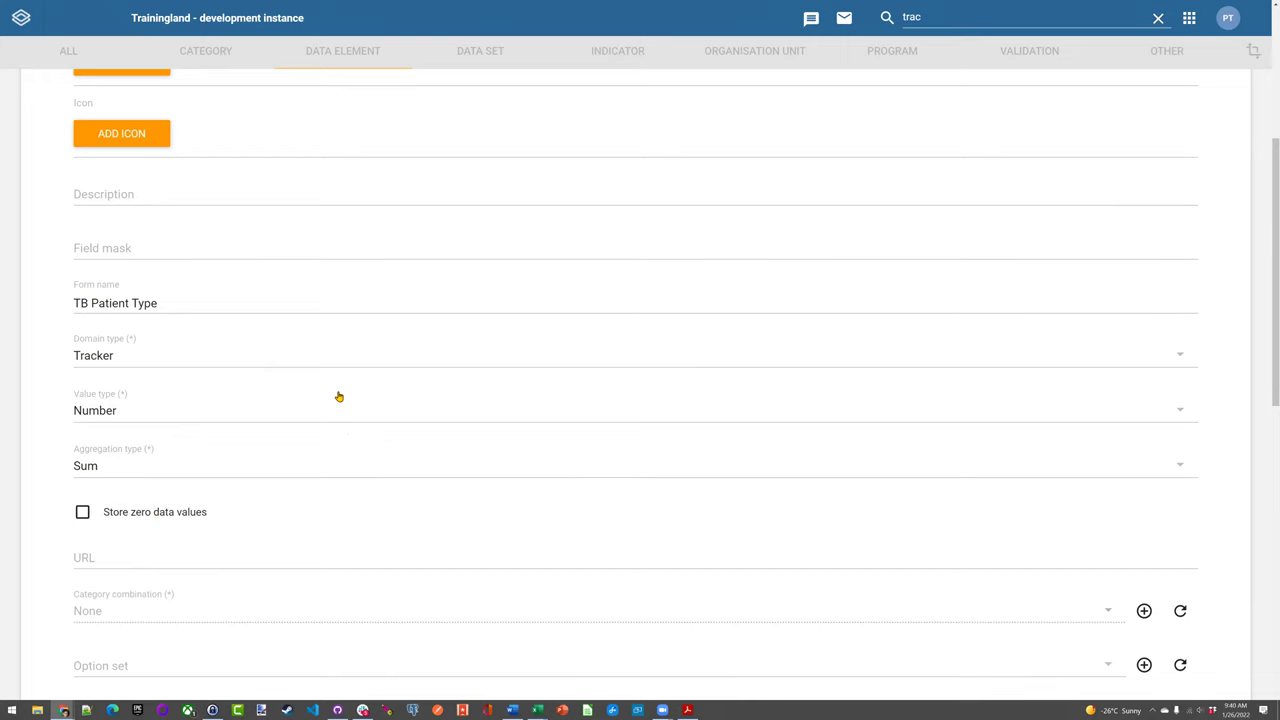
scroll(335, 400, down, 2)
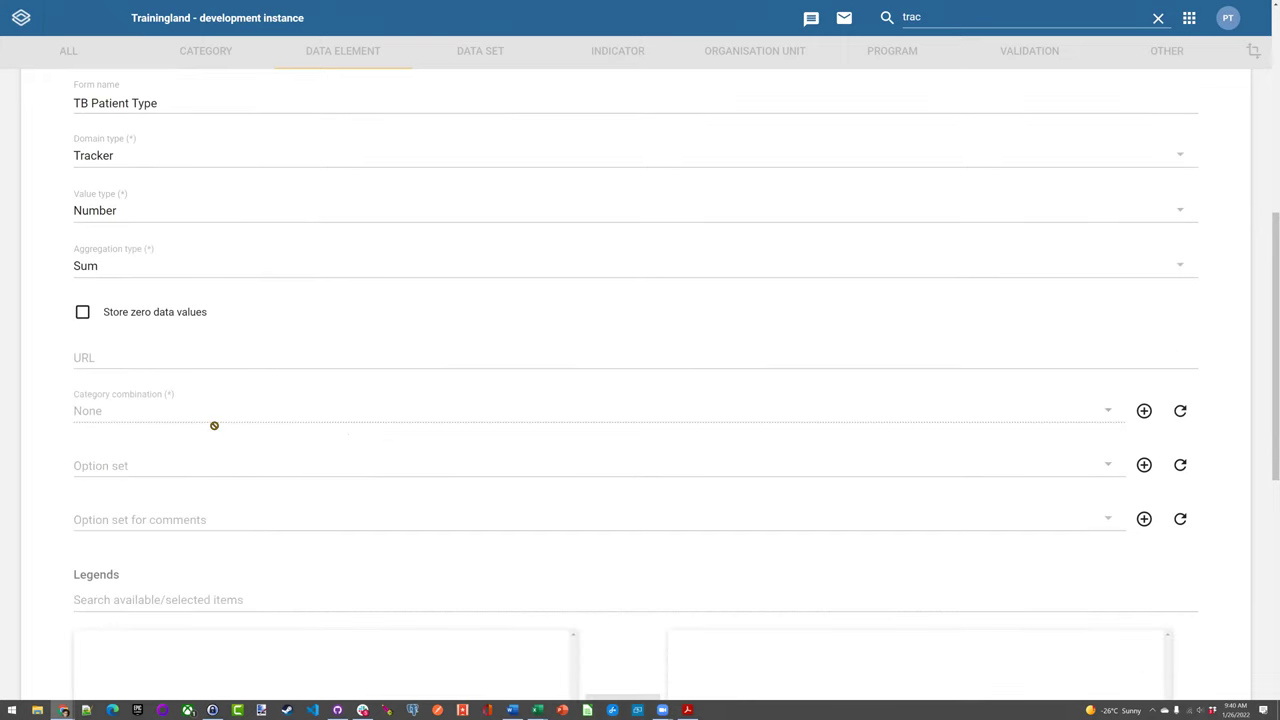
click(161, 465)
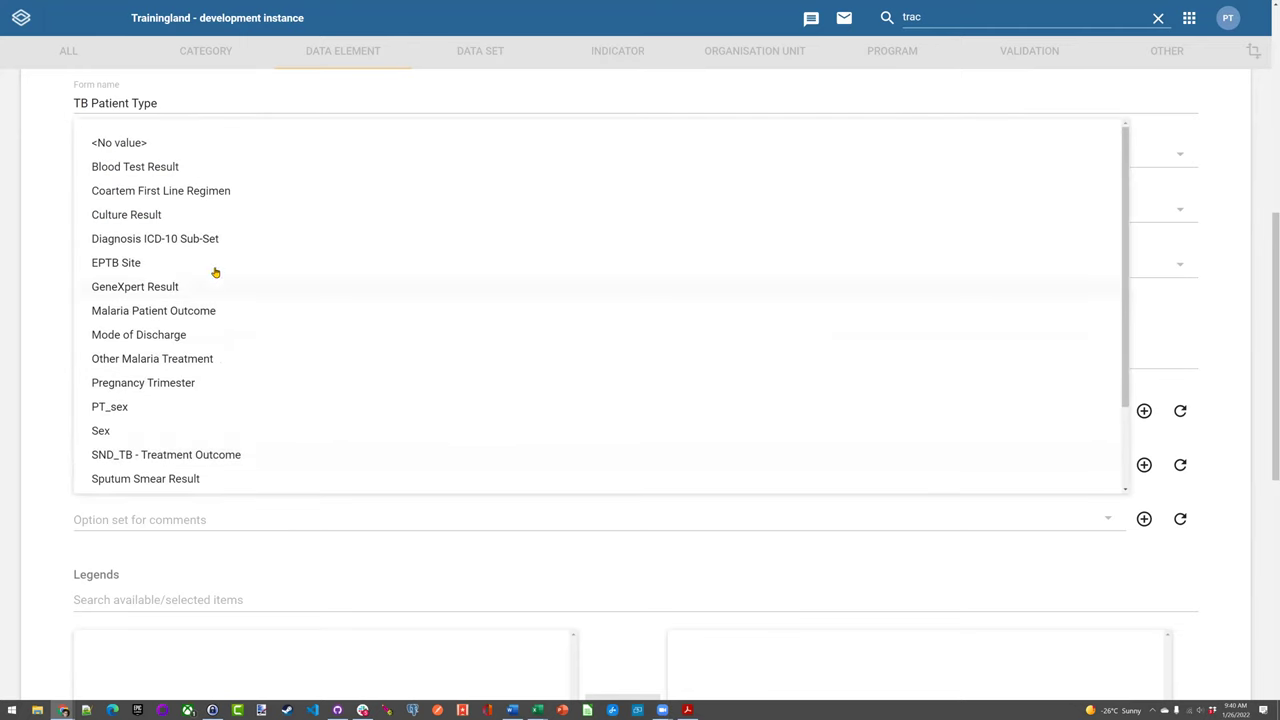
Choose the TB Patient Type option set, which sets value type Text and aggregation None.
scroll(186, 380, down, 1)
scroll(188, 400, down, 2)
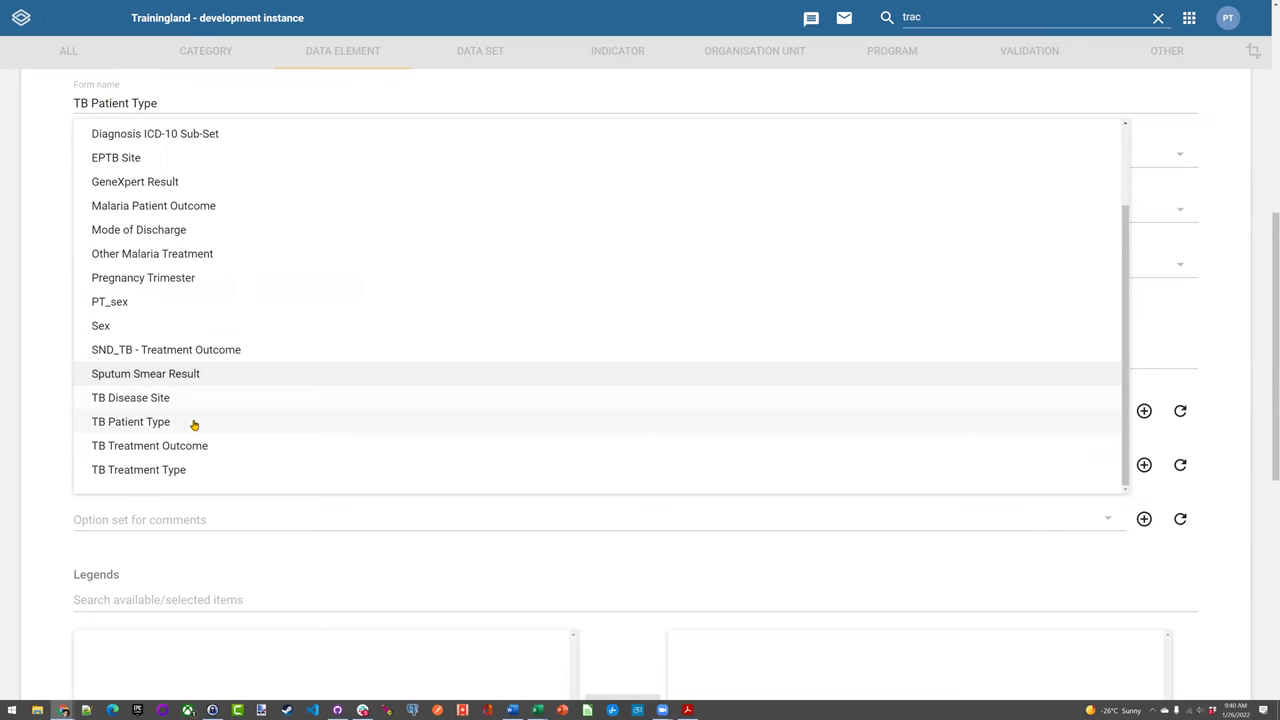
click(194, 423)
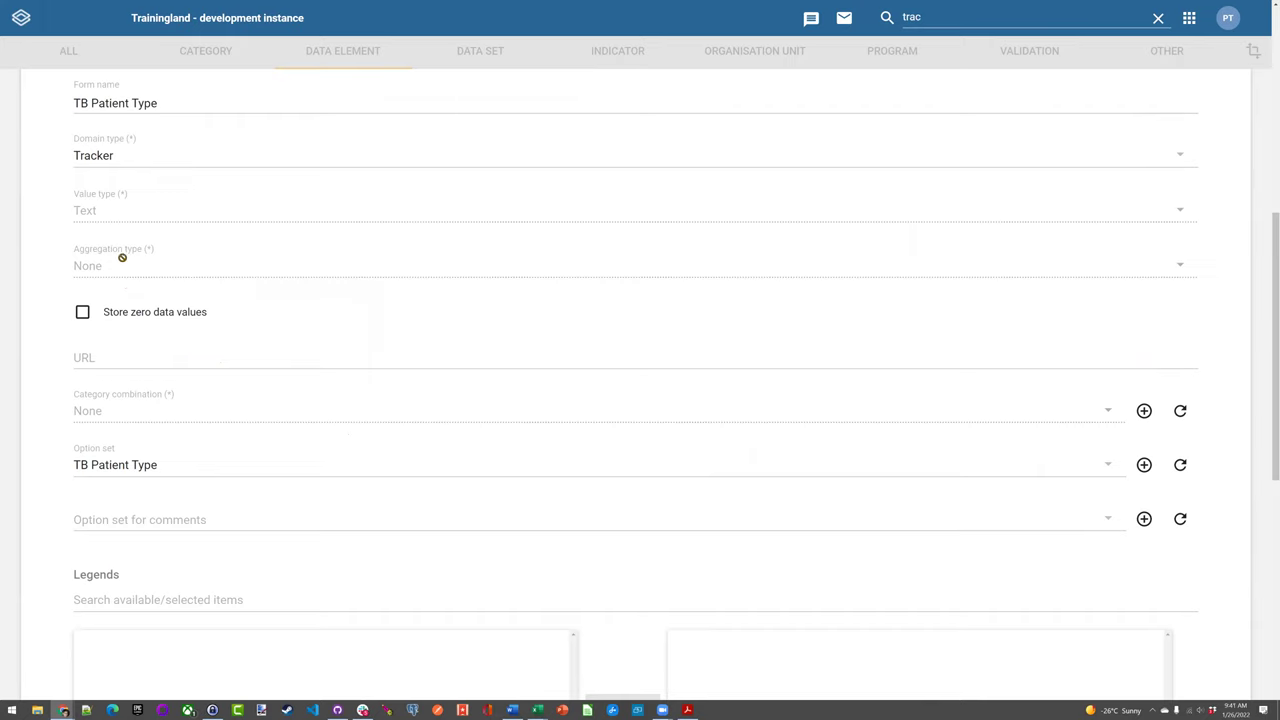
double_click(85, 208)
click(177, 278)
double_click(88, 265)
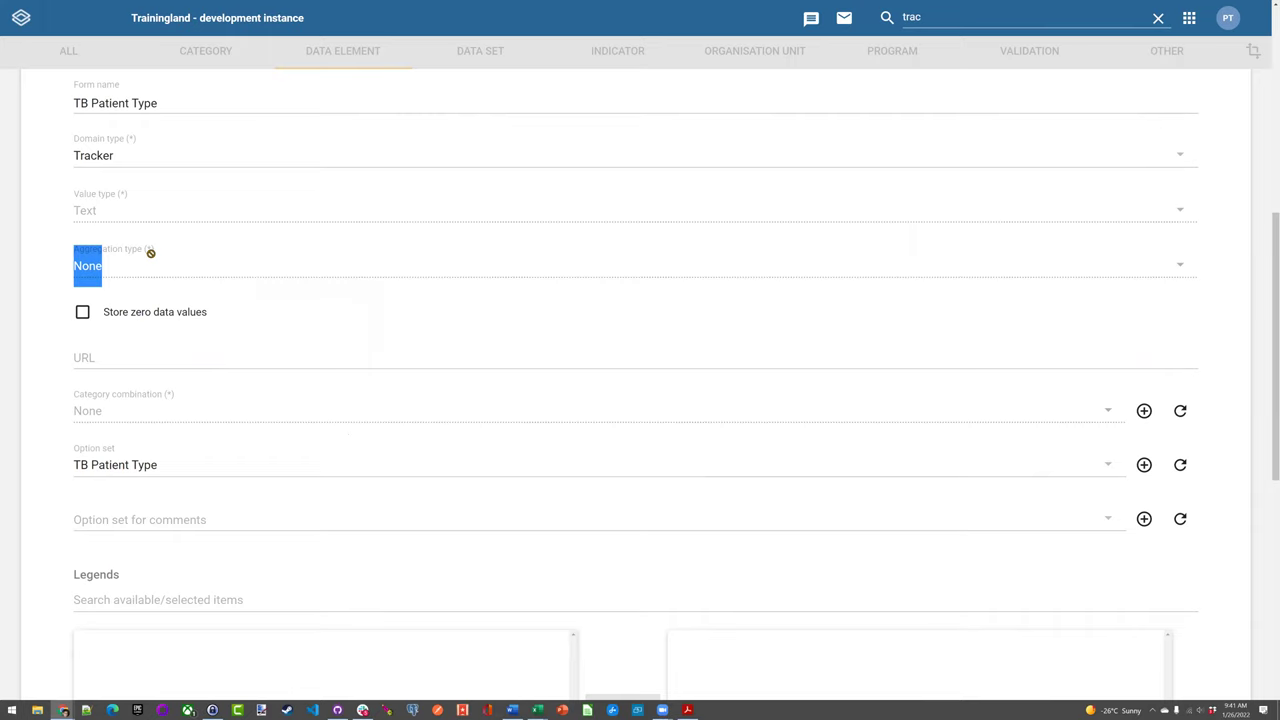
Save the SND_TB - TB Patient Type data element from the bottom of the form.
click(254, 249)
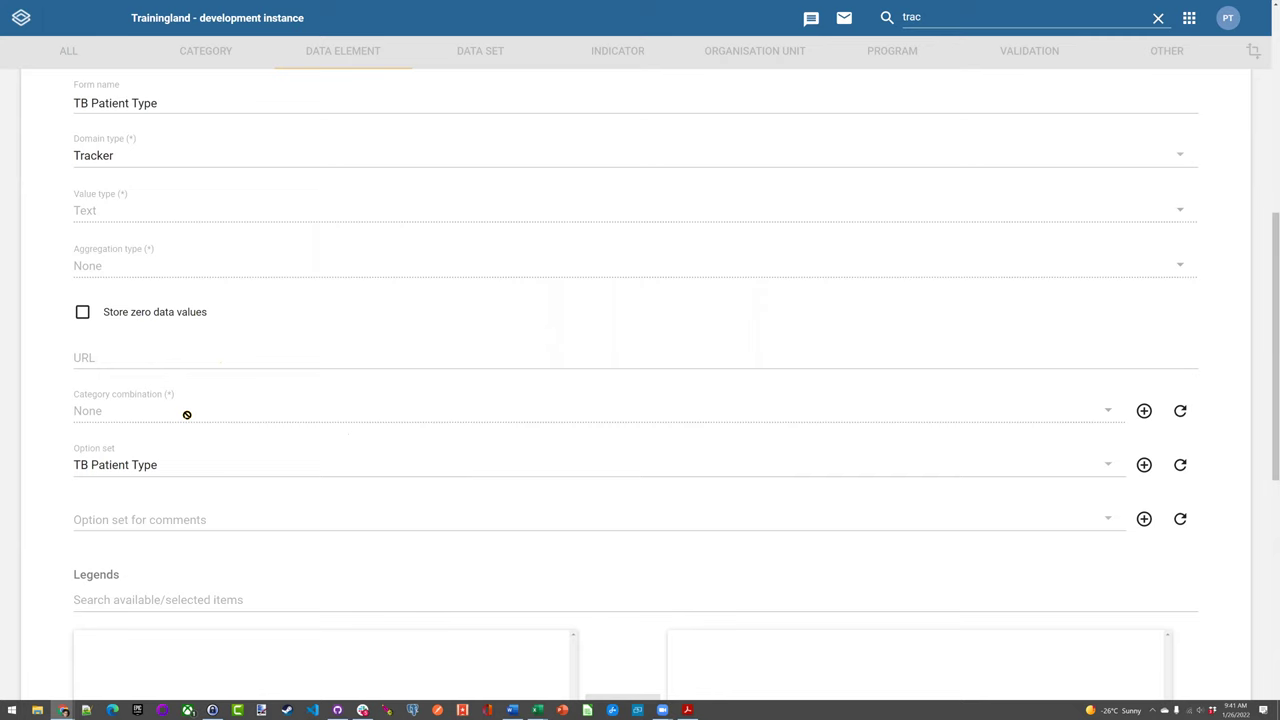
scroll(294, 403, down, 3)
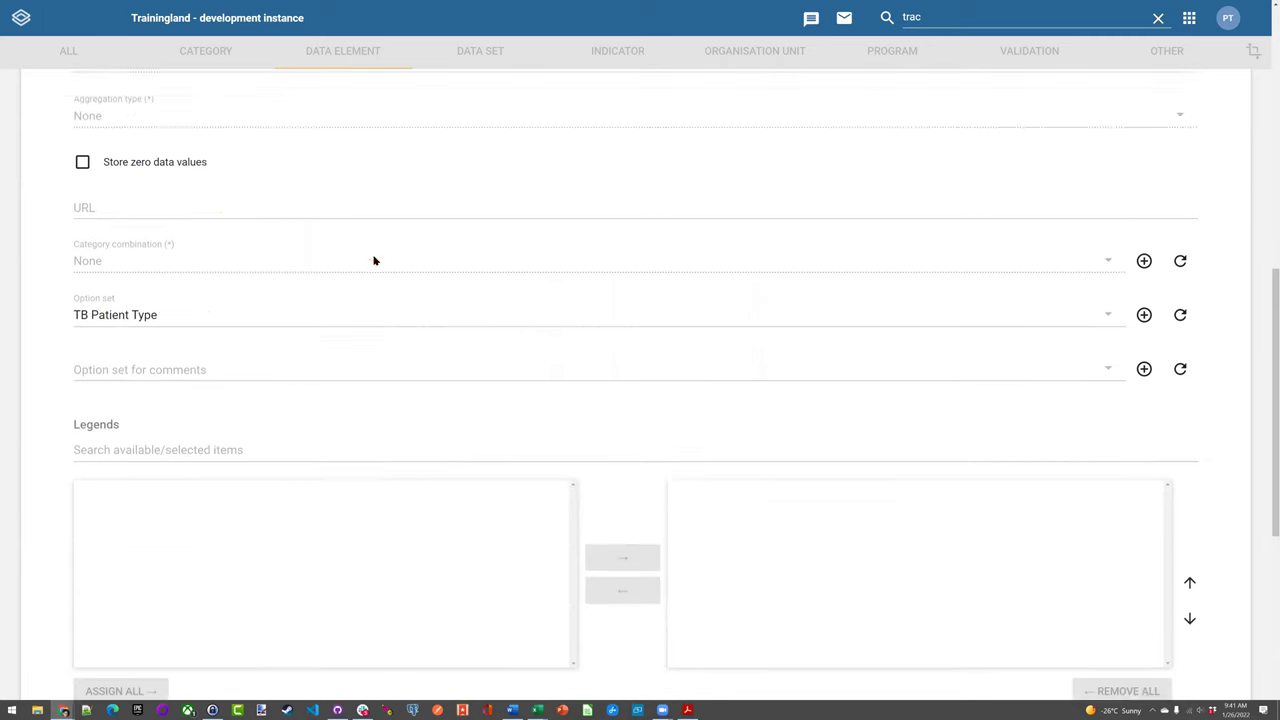
scroll(355, 231, down, 4)
click(150, 601)
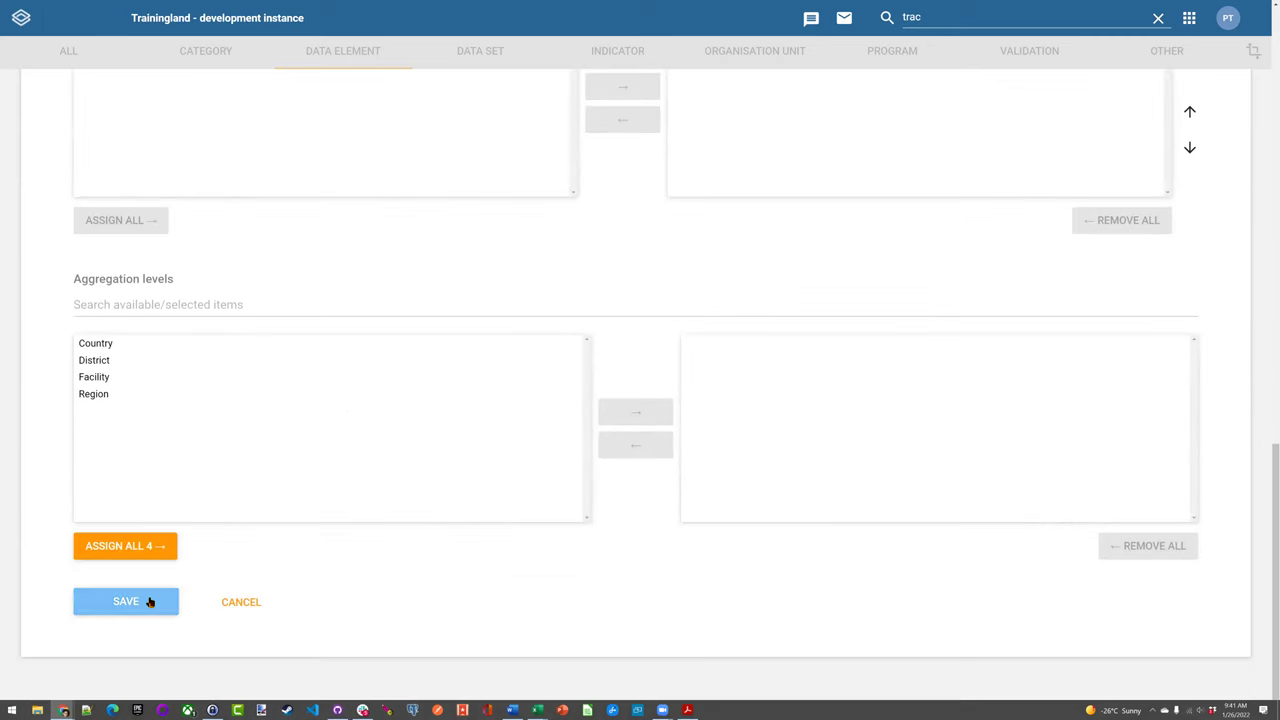
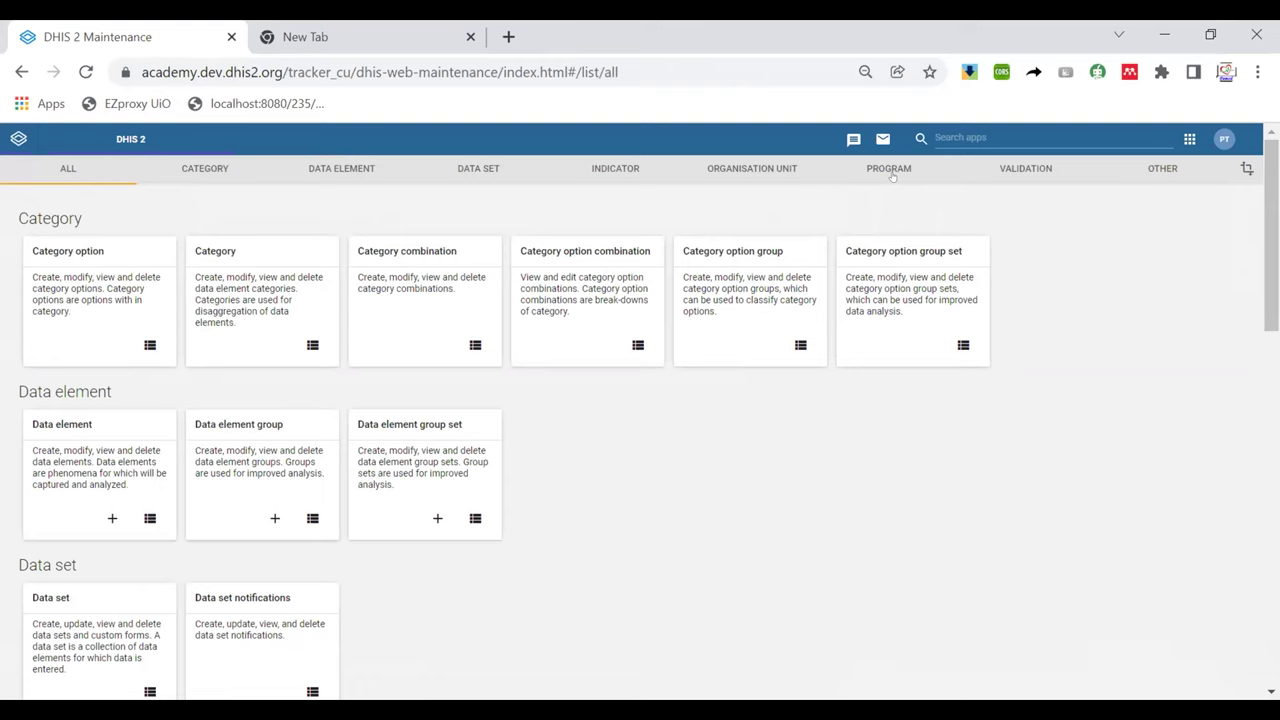
Show the Program list and try opening TB Treatment Card, which has no edit permission.
click(889, 170)
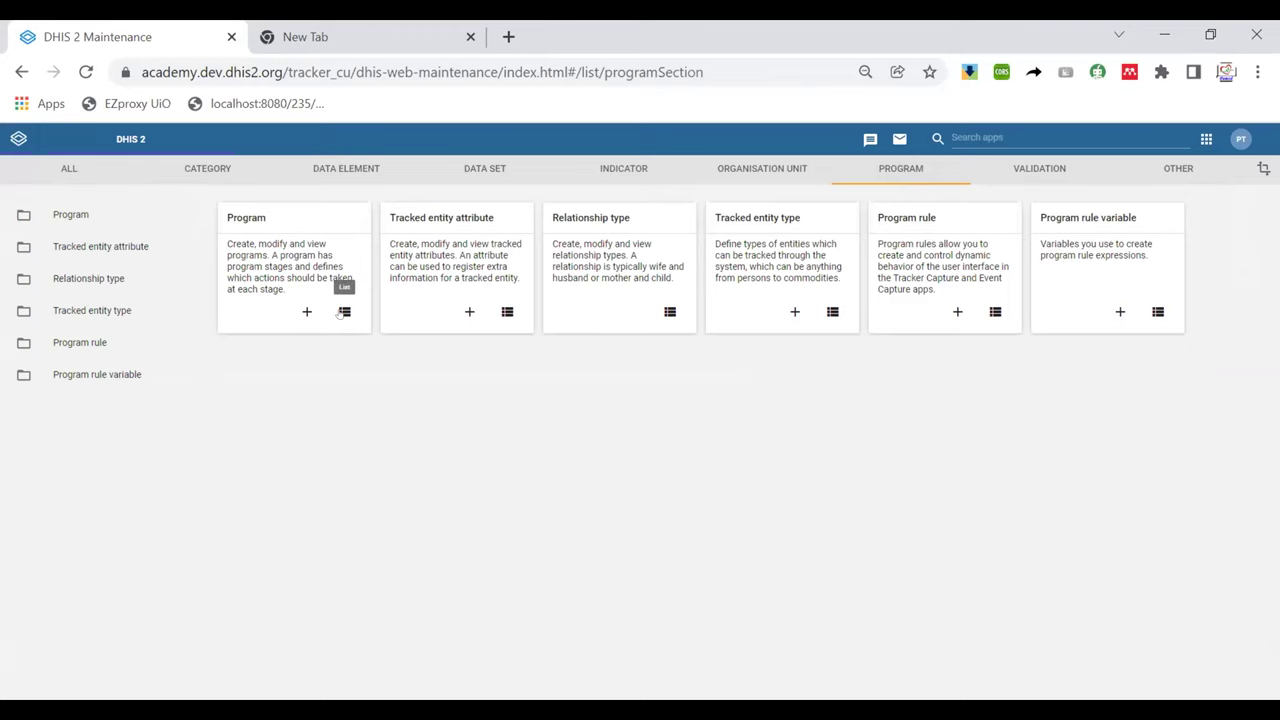
click(343, 312)
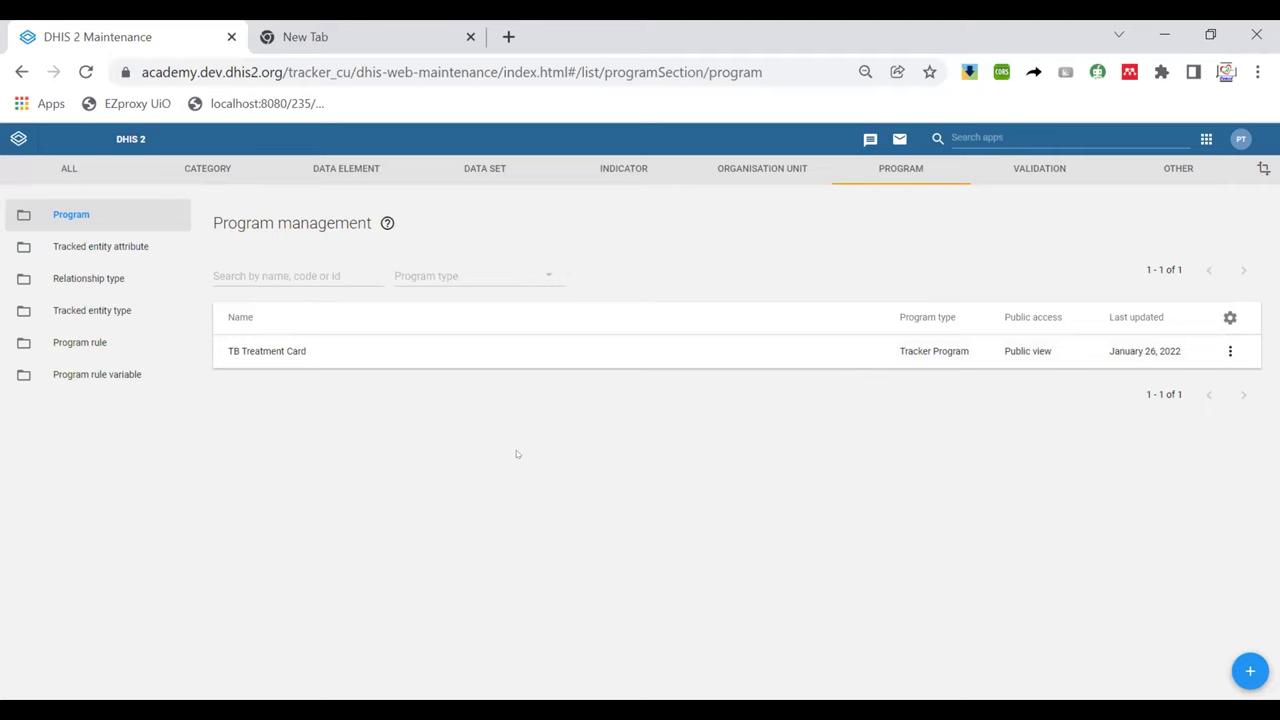
click(538, 357)
Start a new Tracker Program from the add button's speed-dial.
click(1251, 675)
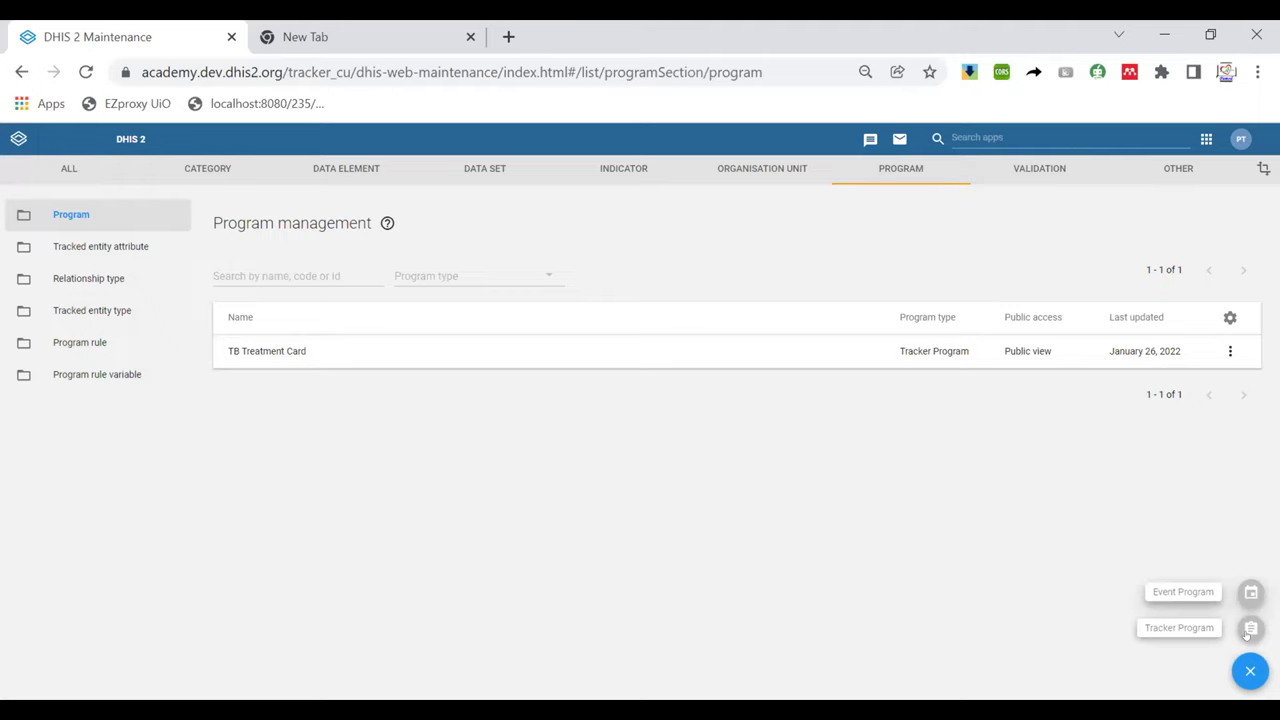
click(1250, 629)
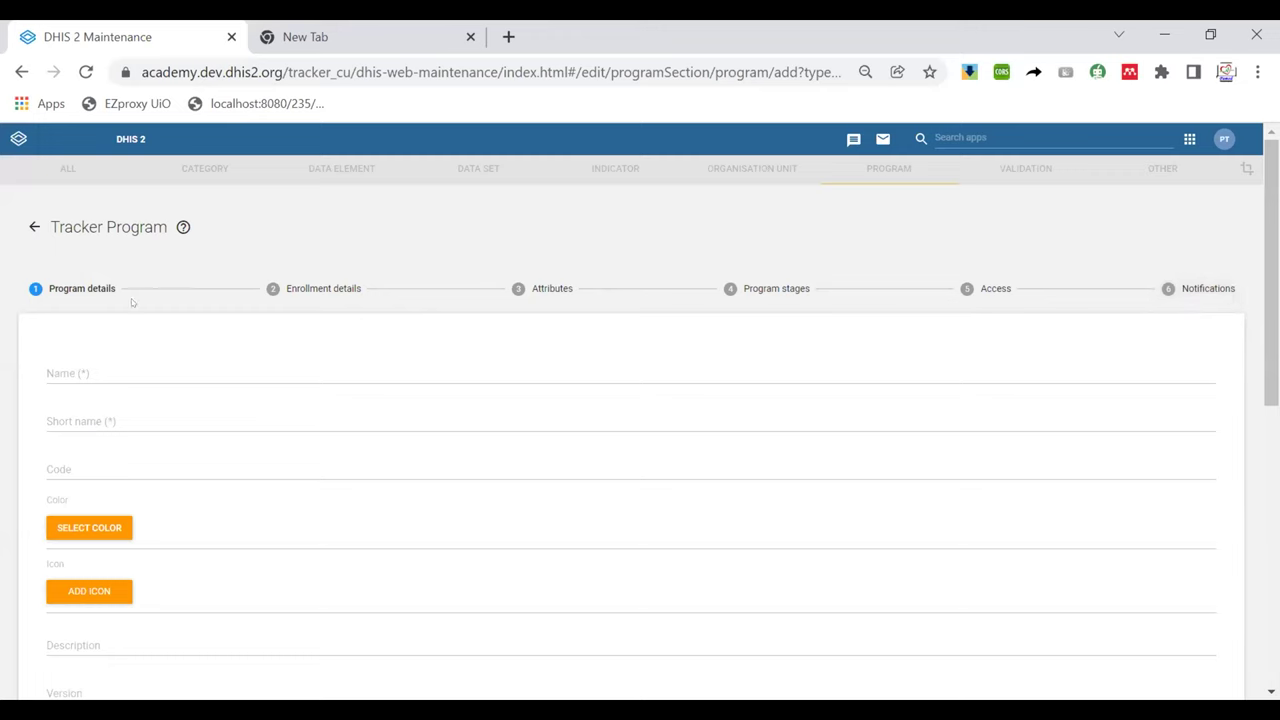
scroll(205, 440, down, 8)
scroll(200, 444, up, 10)
Enter 'SND_TB Treatment Card' as both the program name and short name.
click(123, 368)
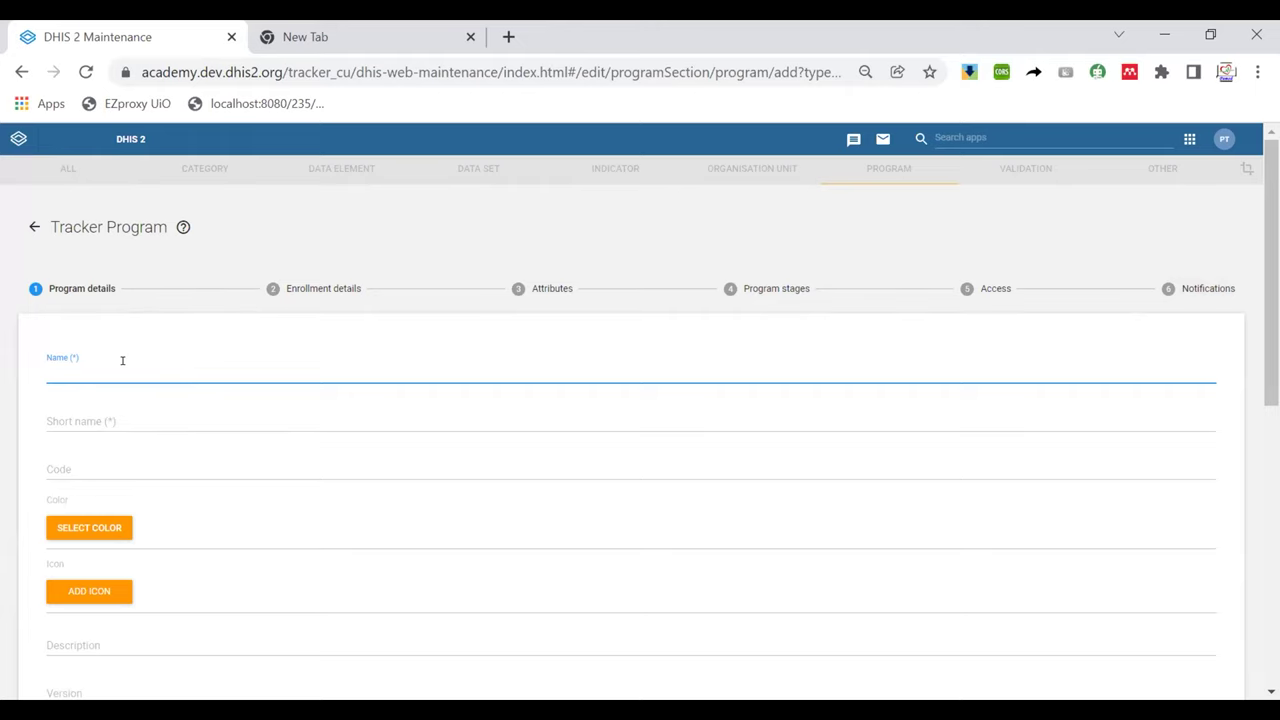
text(SND_)
text(TB Treatment Card)
triple_click(123, 378)
key(ctrl+c)
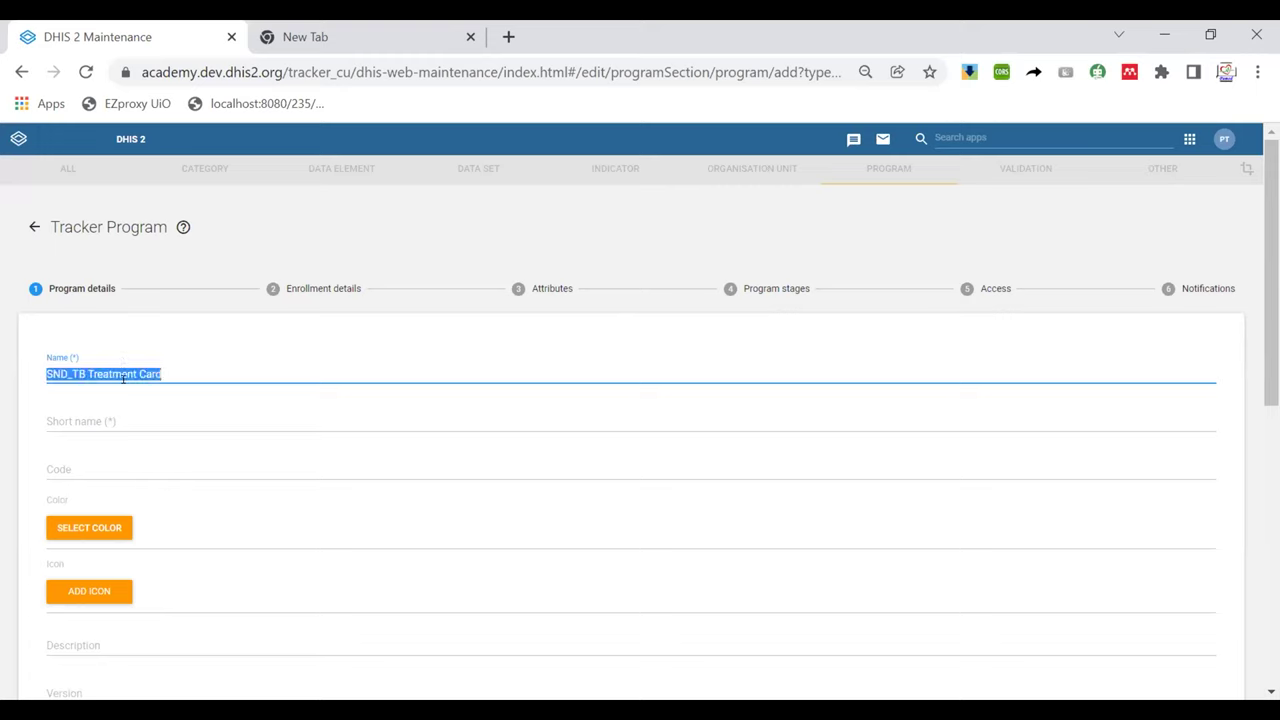
click(124, 422)
key(ctrl+v)
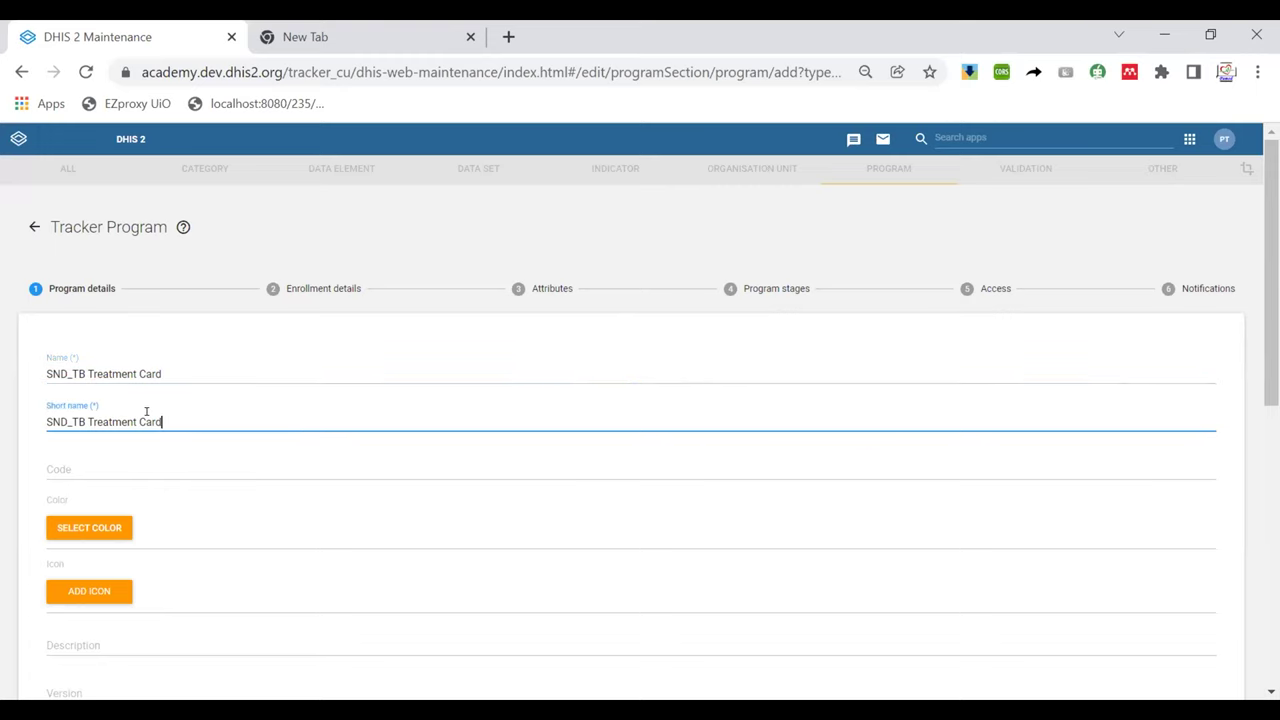
scroll(152, 420, down, 2)
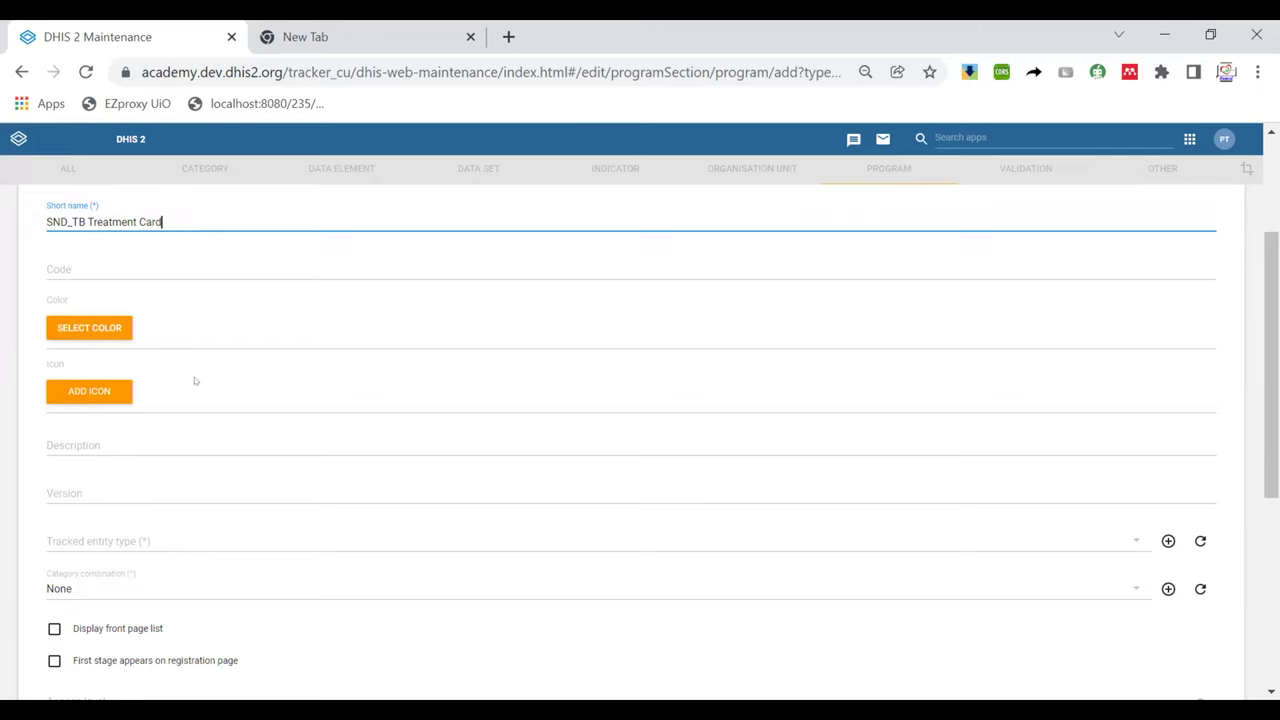
scroll(140, 455, down, 1)
Choose Person as the program's tracked entity type.
click(115, 379)
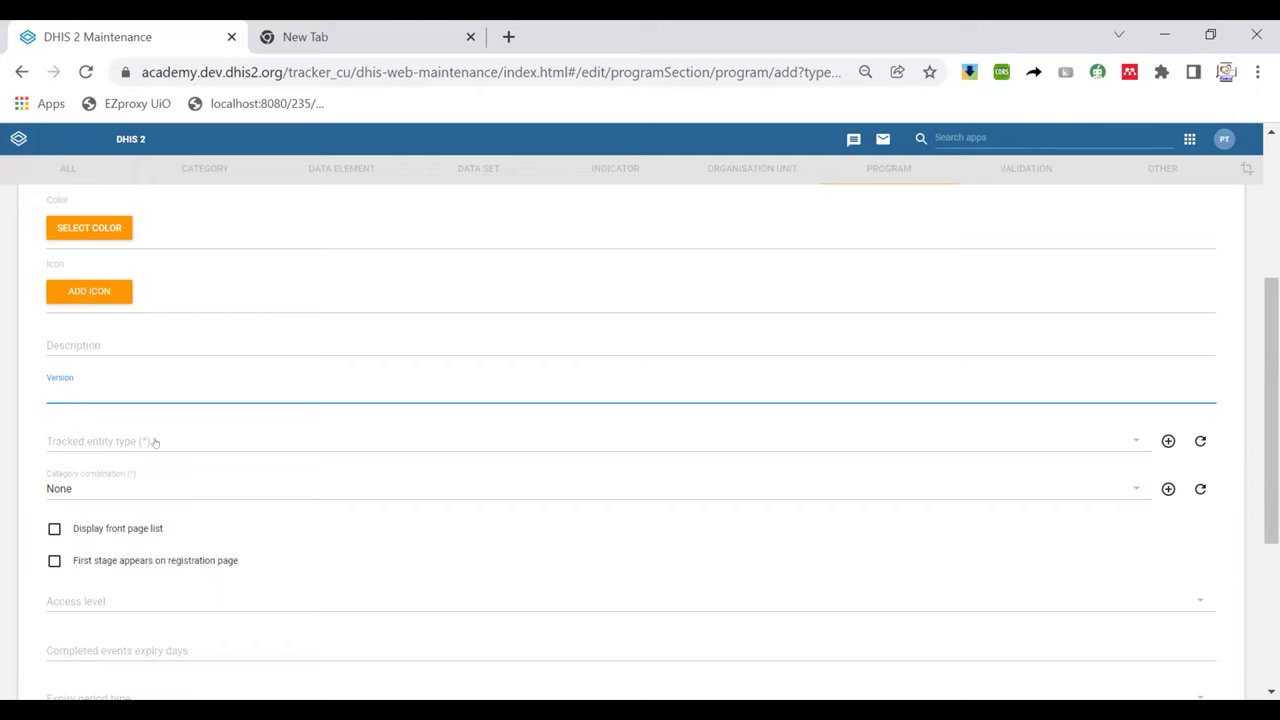
click(155, 442)
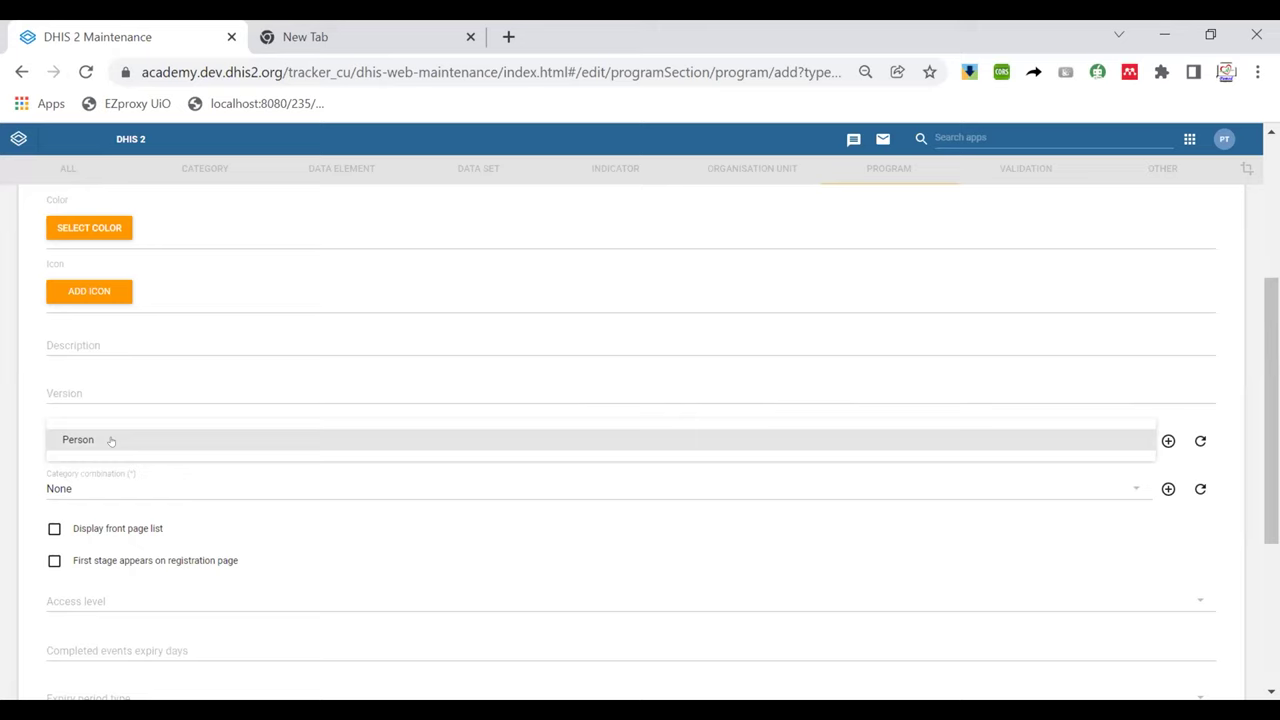
click(112, 443)
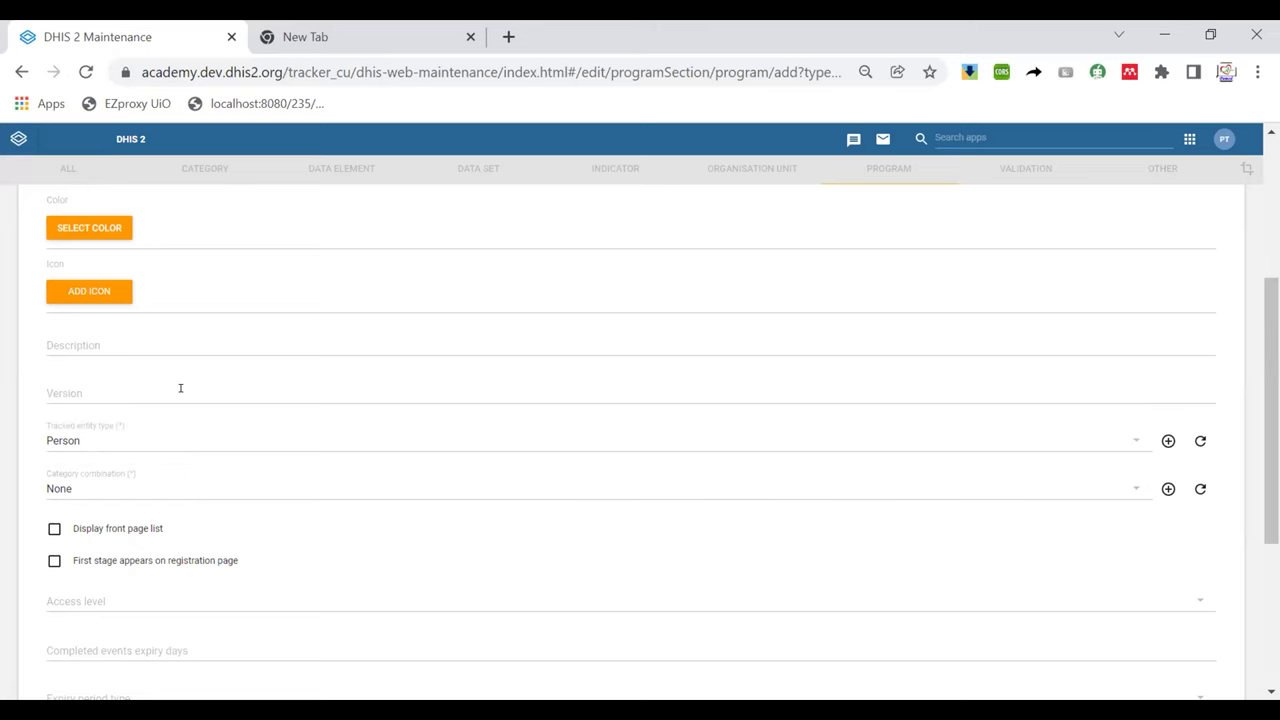
scroll(180, 388, down, 2)
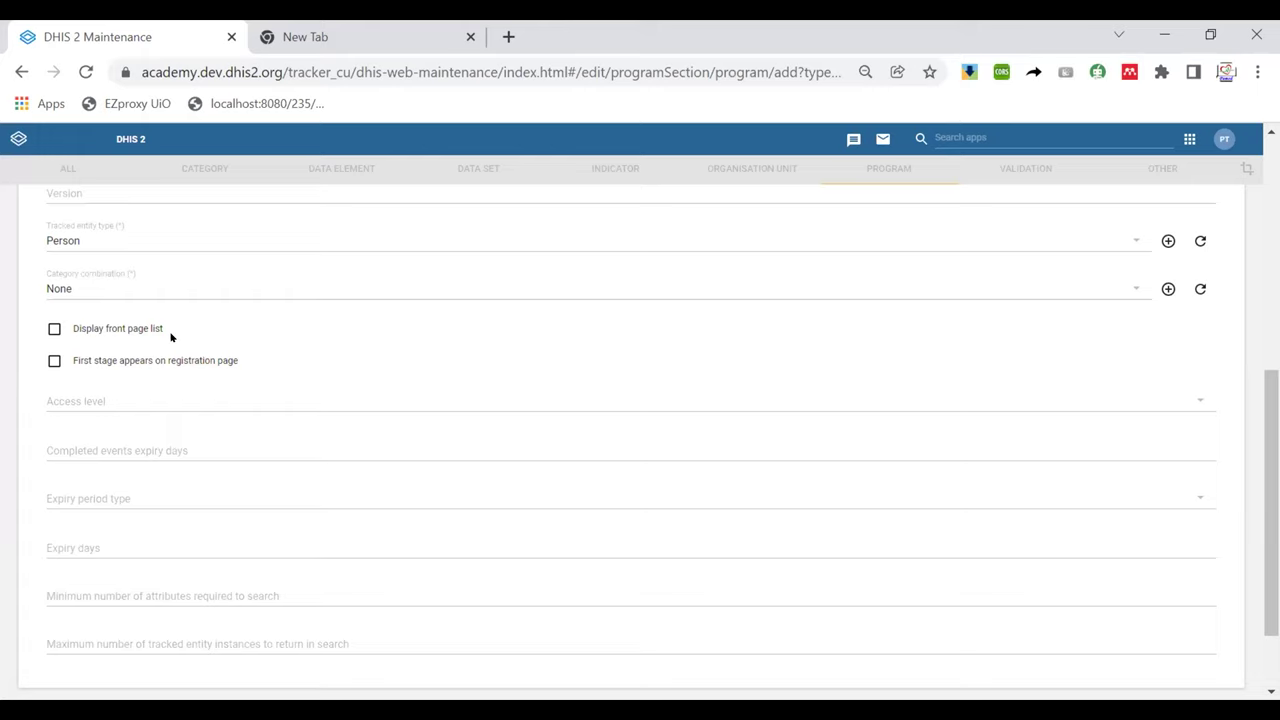
Enable 'Display front page list' and leave 'First stage appears on registration page' unchecked.
click(54, 330)
click(55, 363)
click(52, 361)
scroll(357, 348, down, 1)
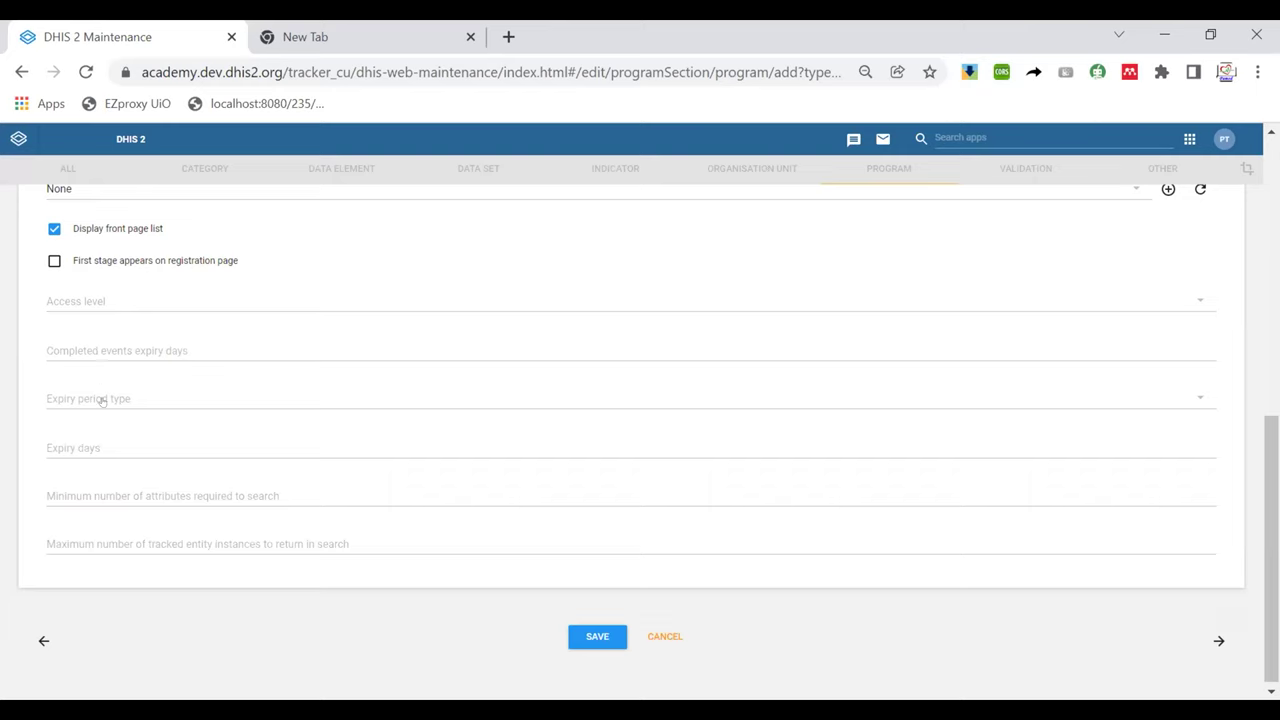
click(91, 435)
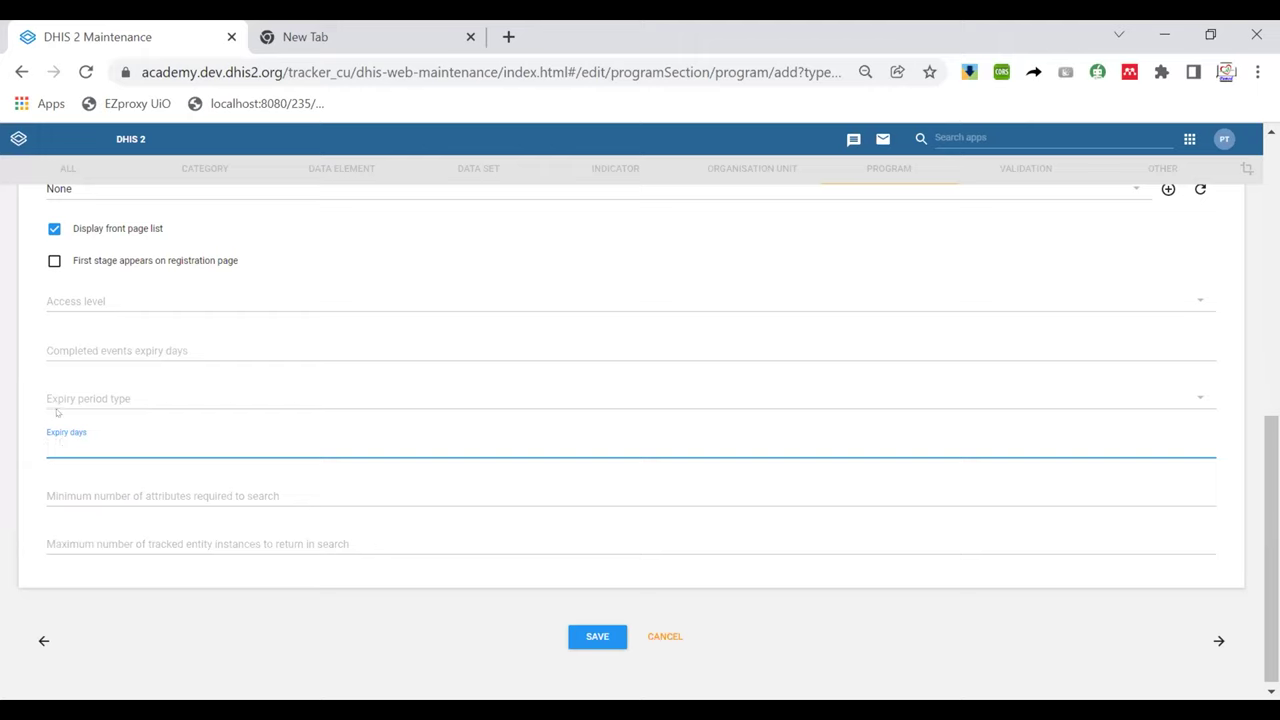
click(84, 400)
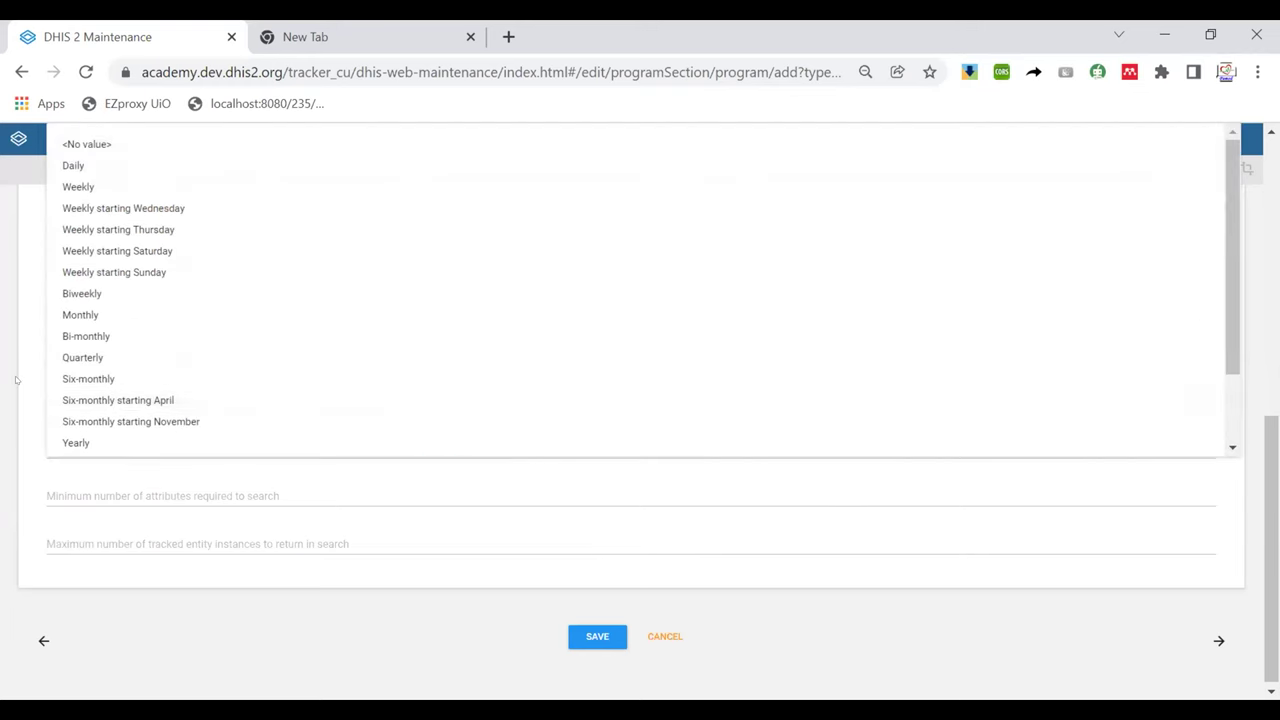
click(14, 386)
click(104, 487)
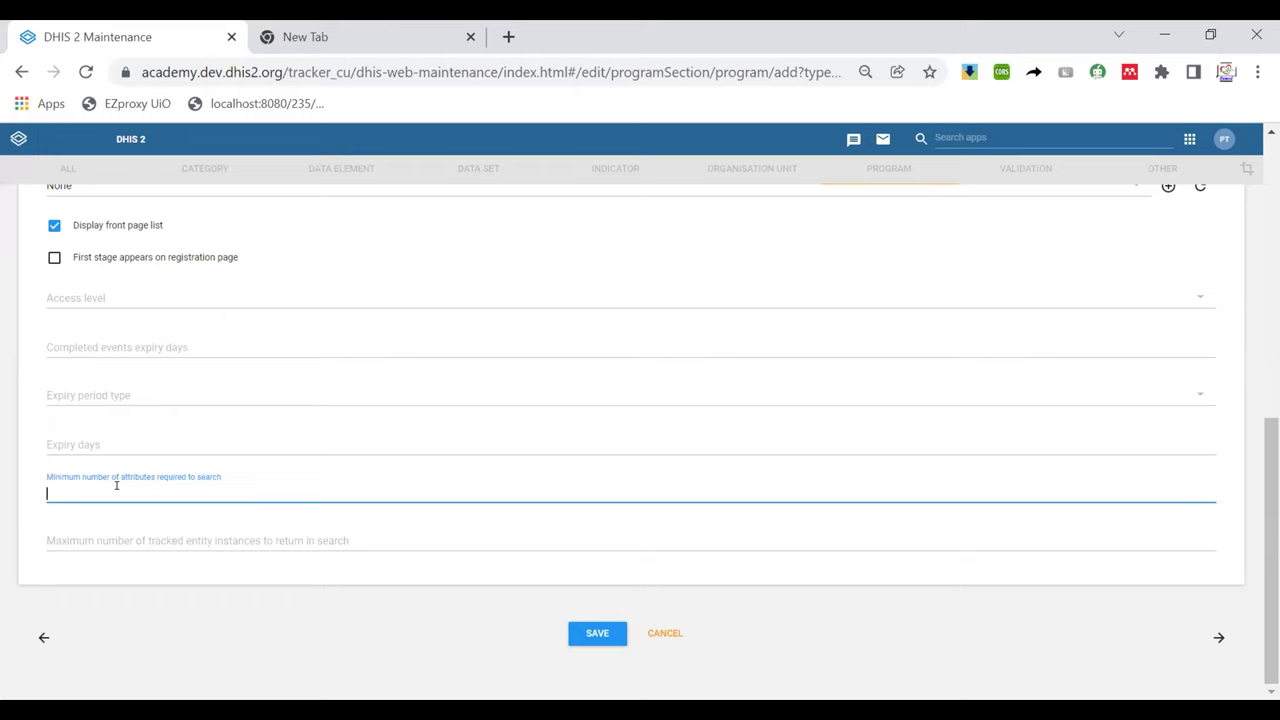
Set minimum search attributes to 3 and maximum returned tracked entity instances to 3.
text(3)
click(71, 531)
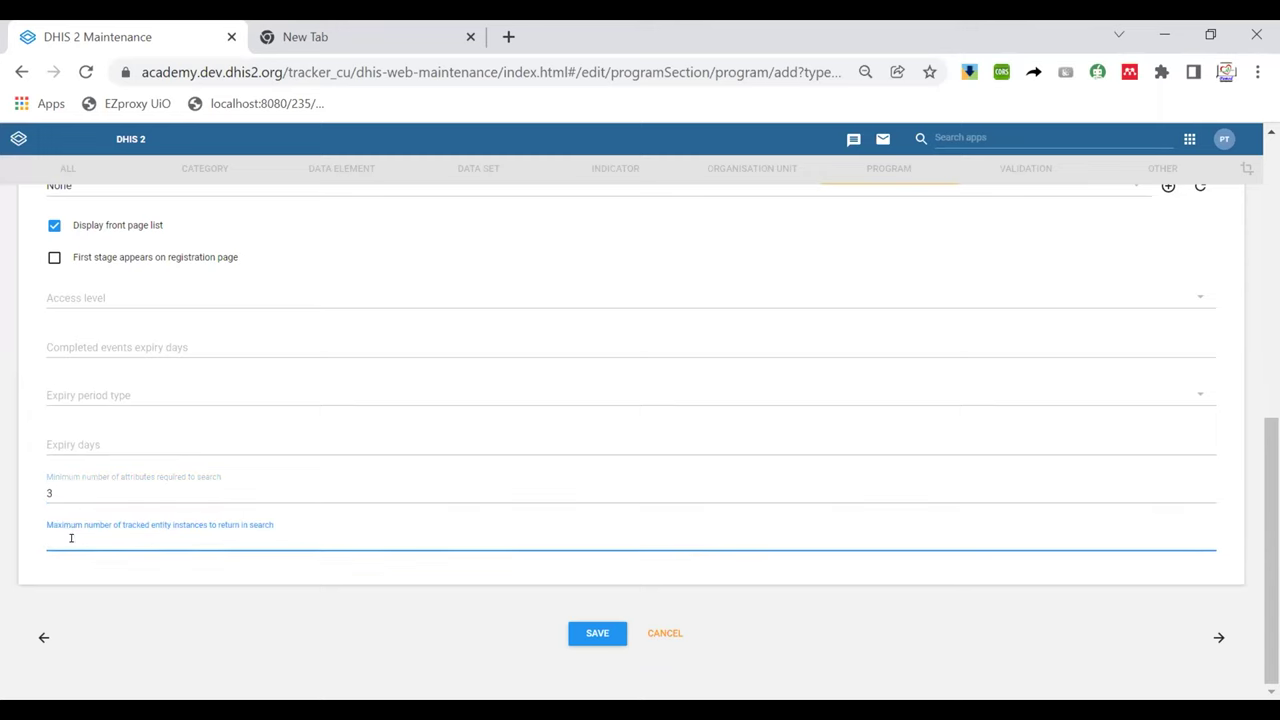
text(3)
key(shift+Tab)
click(95, 529)
scroll(160, 572, up, 10)
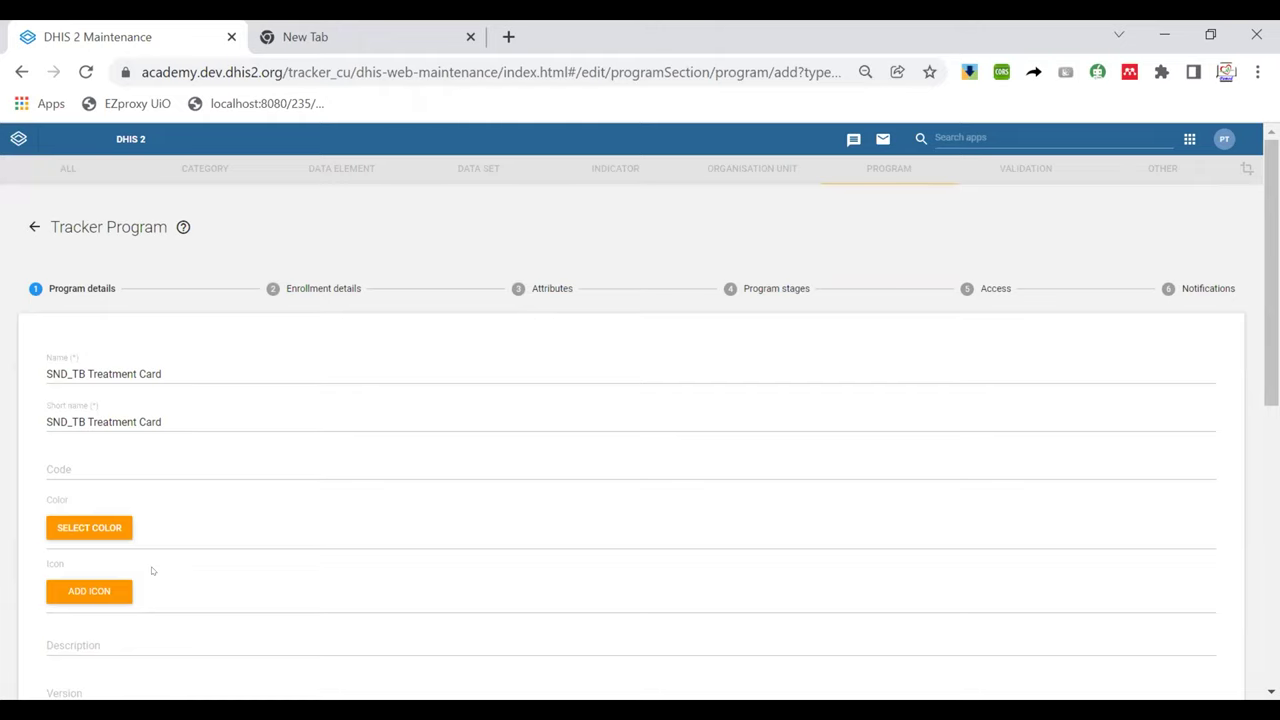
Go to the Enrollment details step and select the 'Description of incident date' field.
click(325, 289)
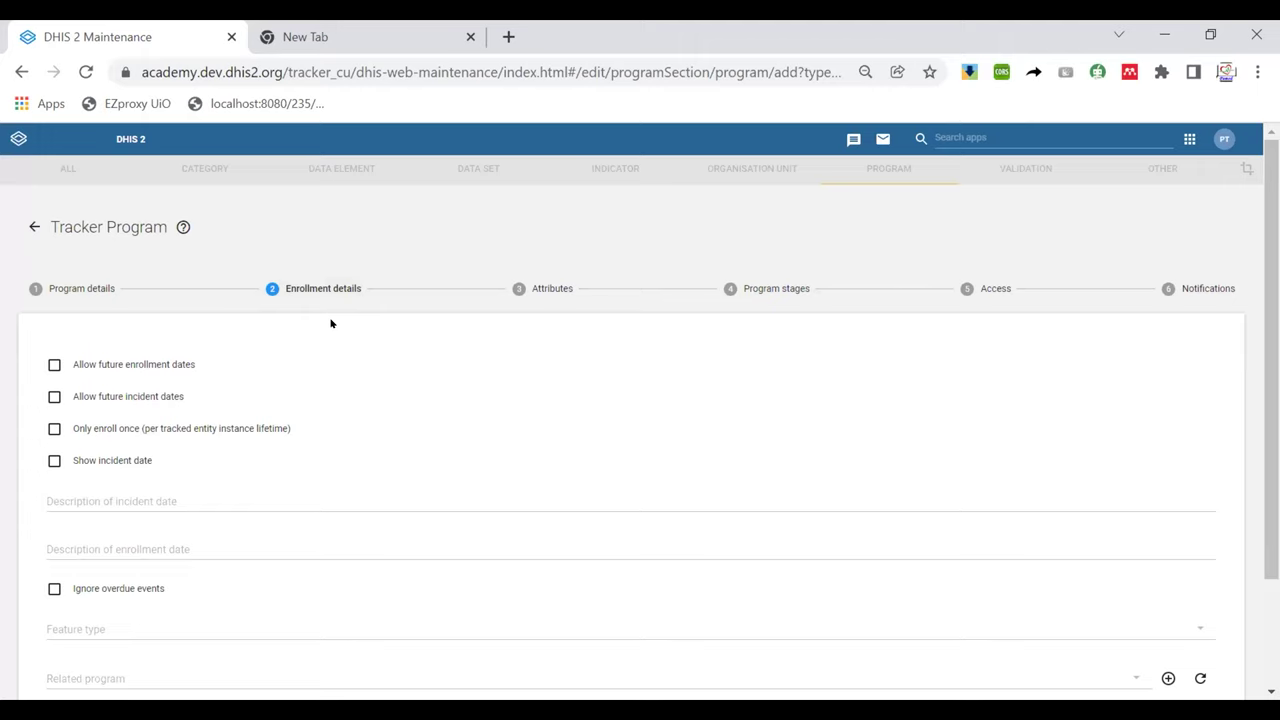
scroll(316, 360, down, 2)
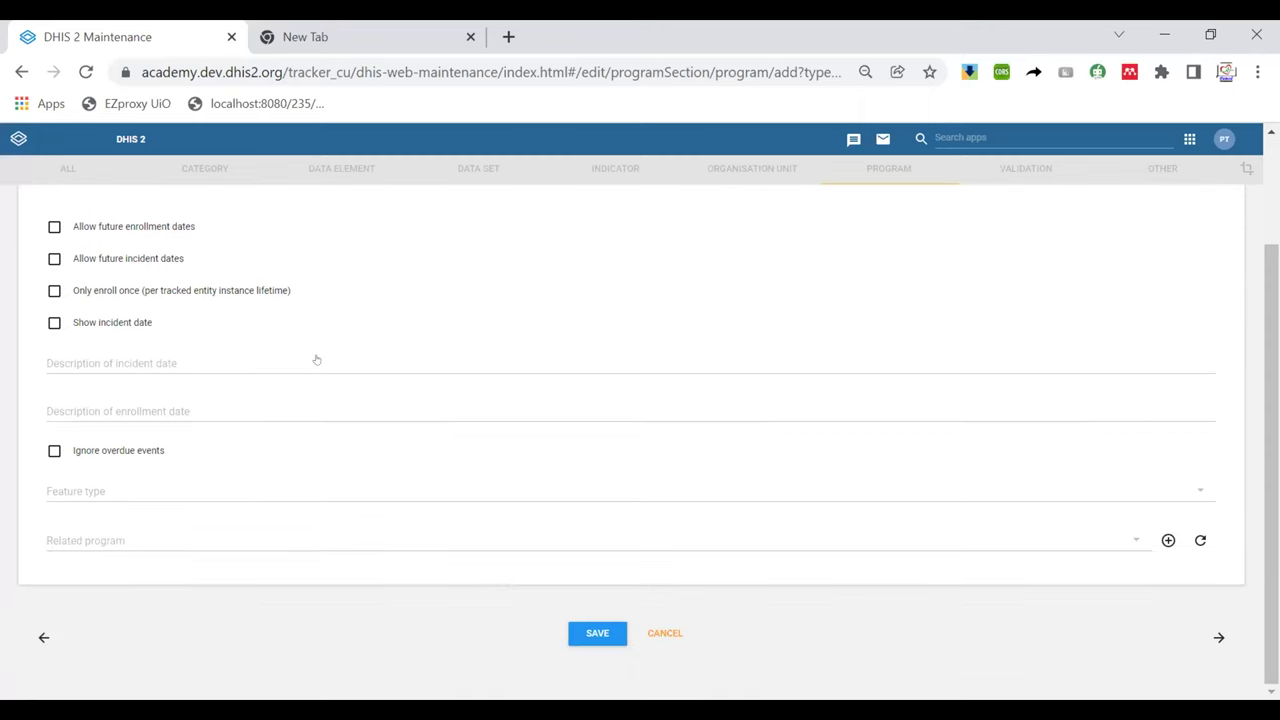
scroll(316, 360, up, 2)
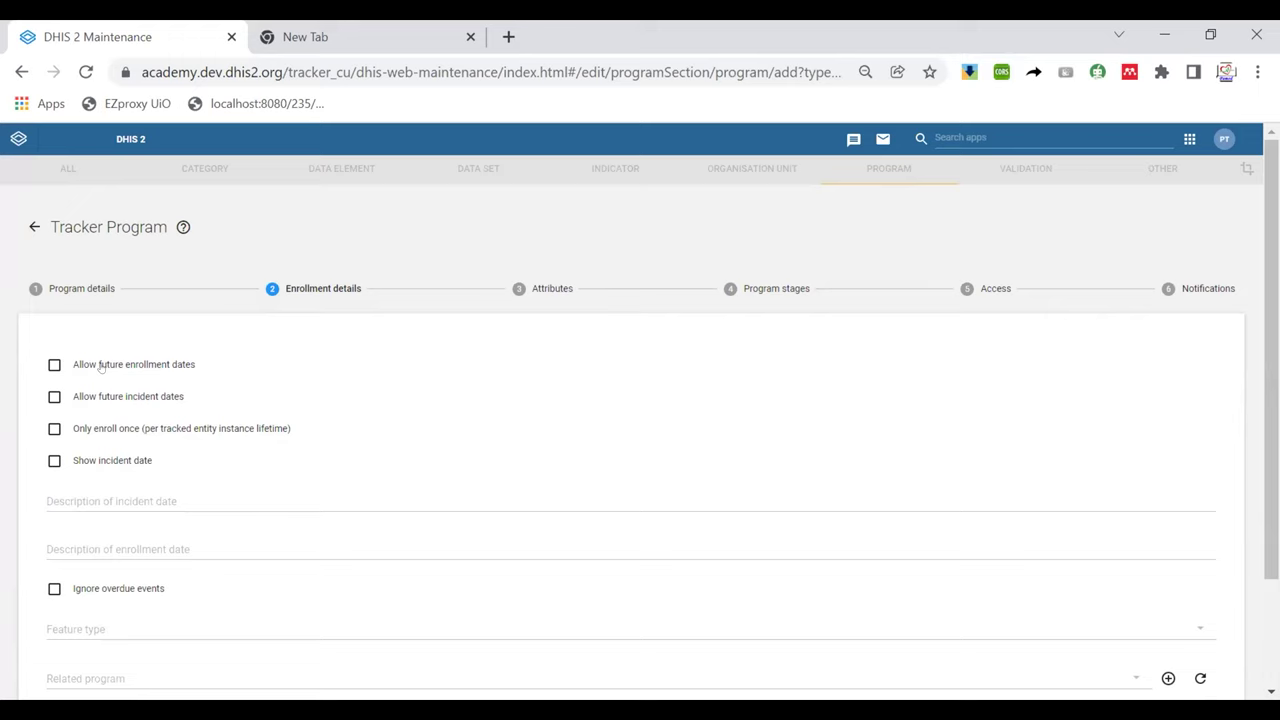
scroll(101, 368, down, 2)
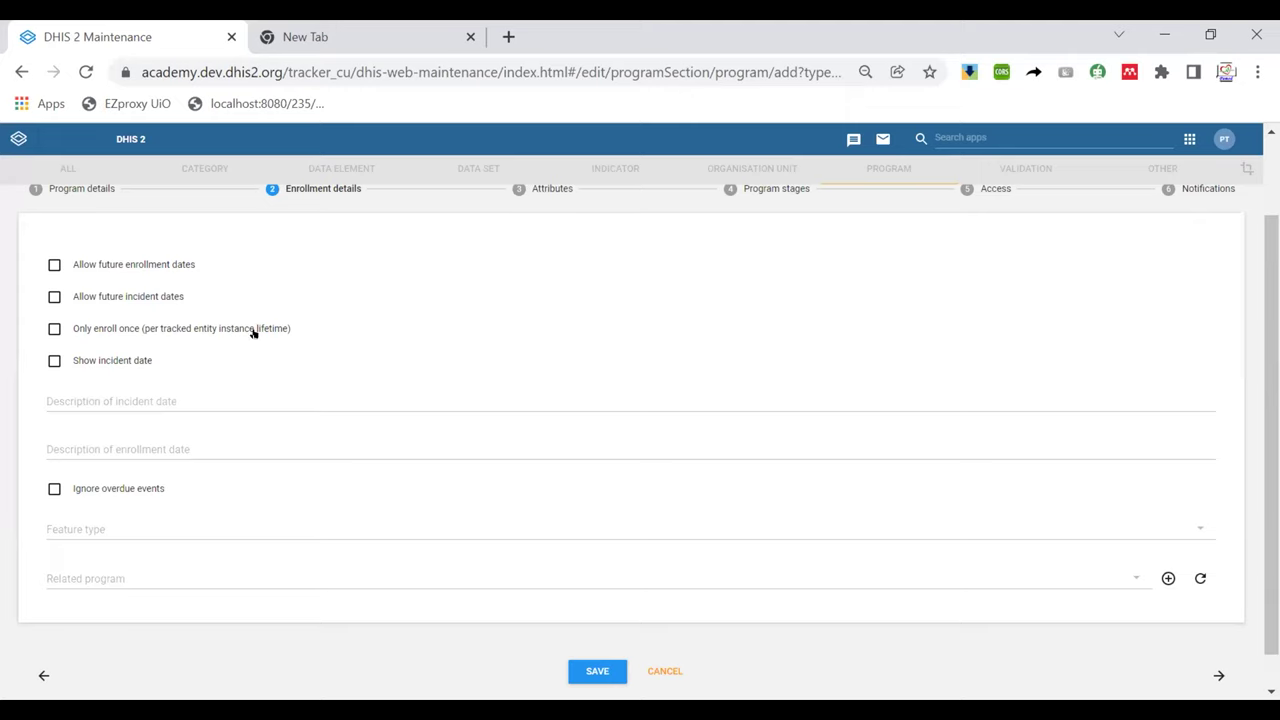
scroll(135, 336, down, 1)
click(123, 356)
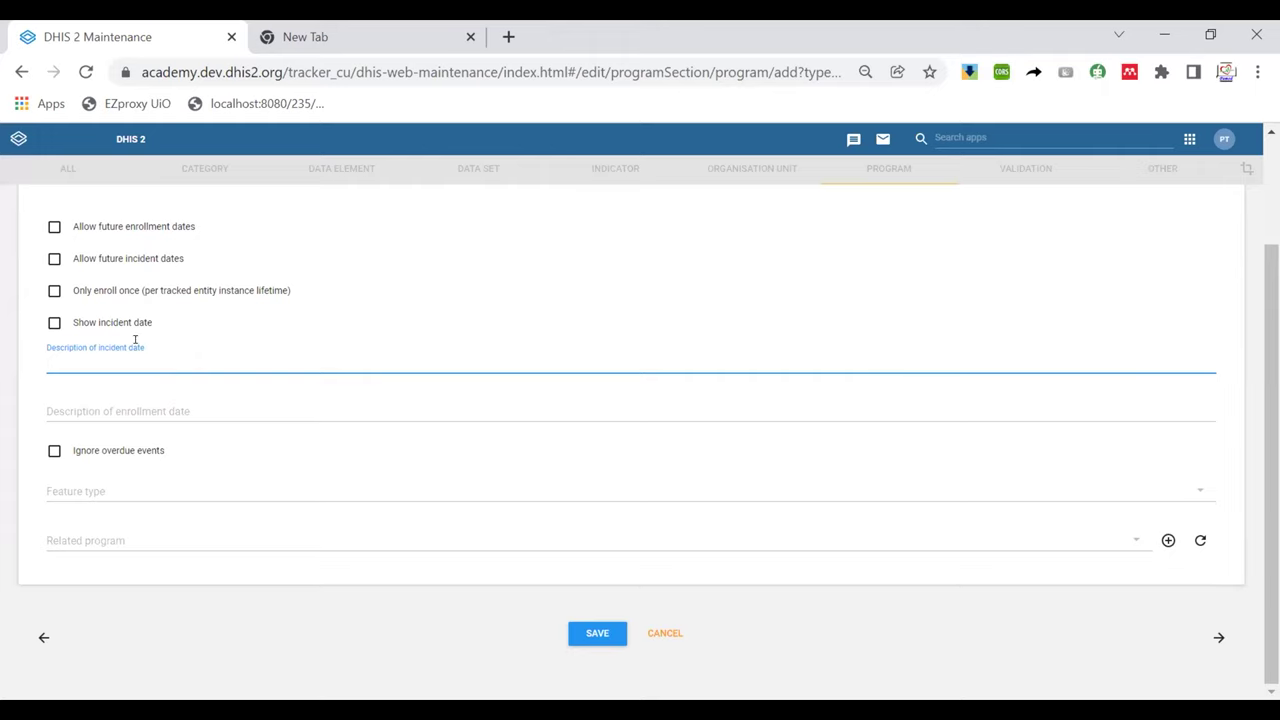
Write 'Date of onset of symptoms' as the incident date description.
click(84, 410)
click(90, 350)
text(Date ofo)
key(BackSpace)
text(onset of symptoms)
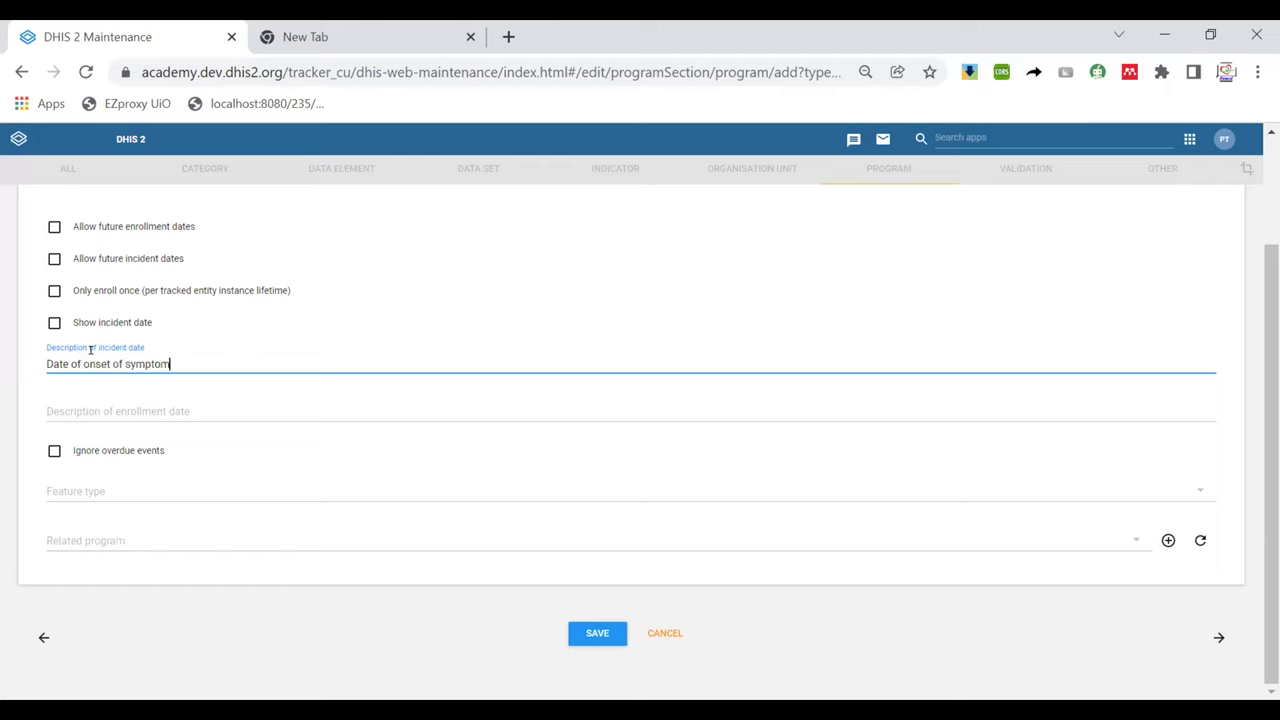
Write 'Date of initial visit' as the enrollment date description.
click(157, 404)
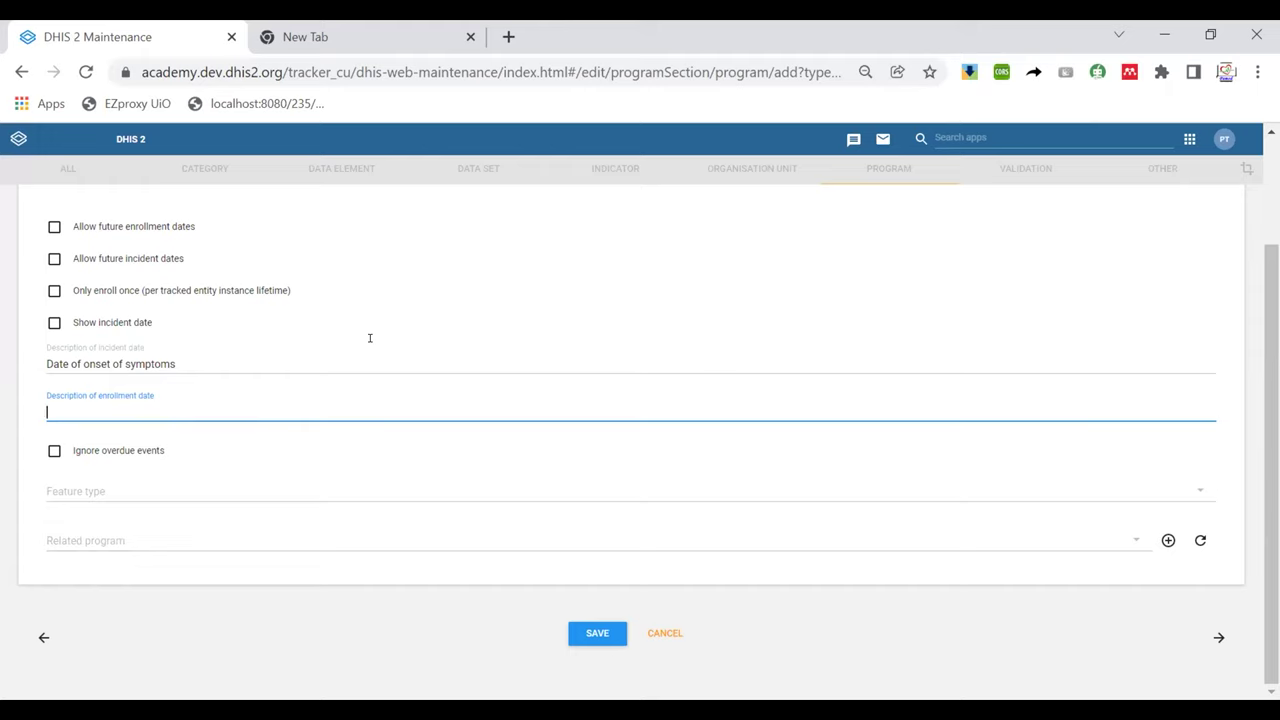
text(Date of initial visit)
scroll(378, 337, up, 1)
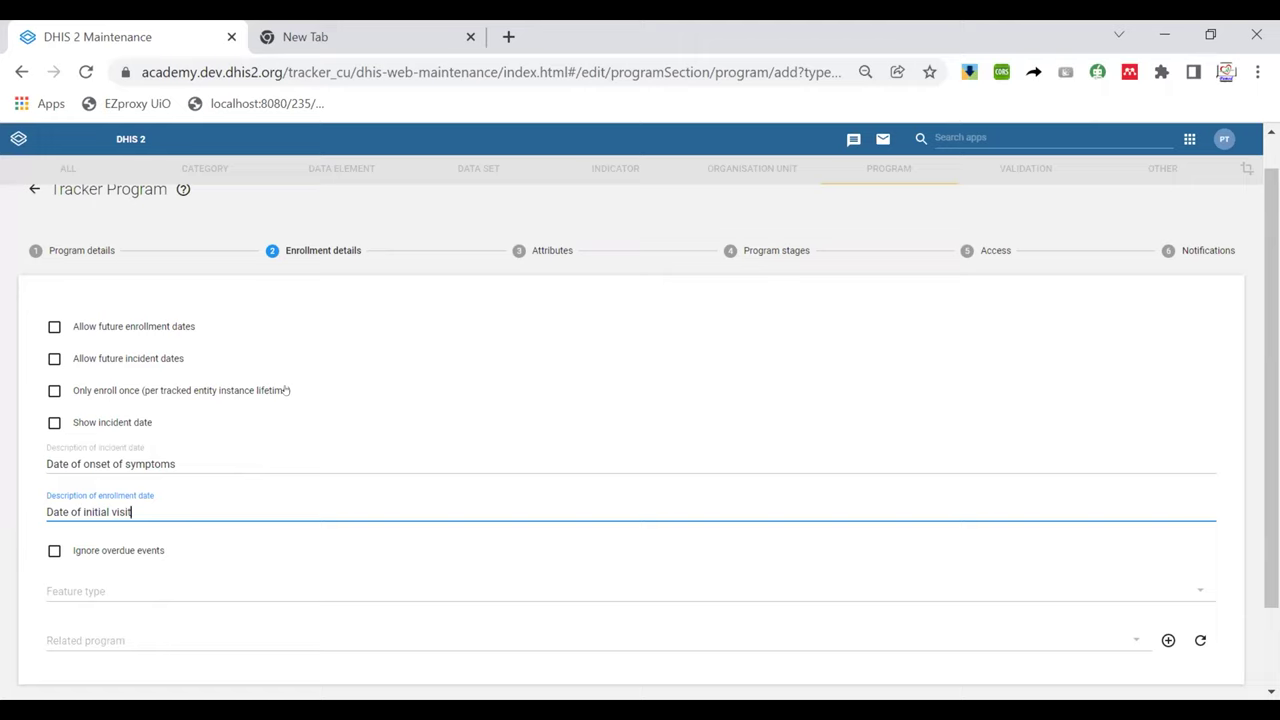
scroll(287, 391, down, 1)
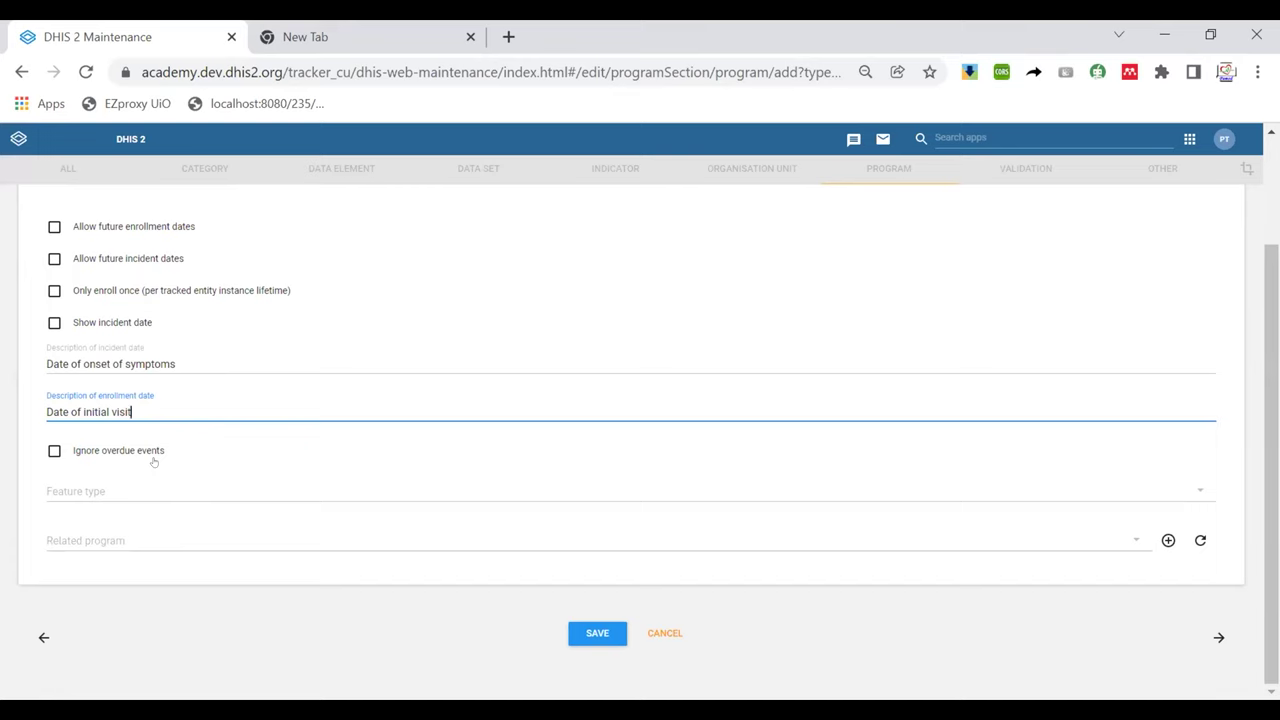
scroll(378, 465, up, 2)
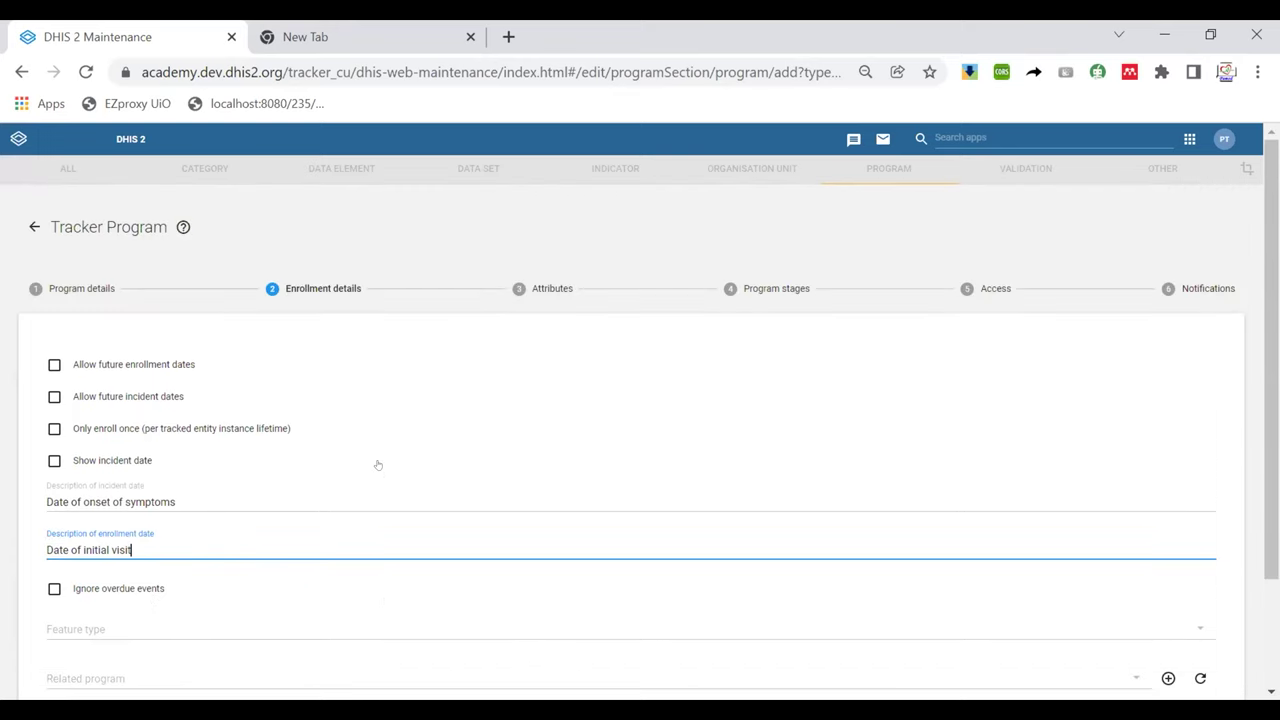
scroll(378, 465, down, 2)
scroll(378, 465, up, 2)
scroll(534, 410, down, 2)
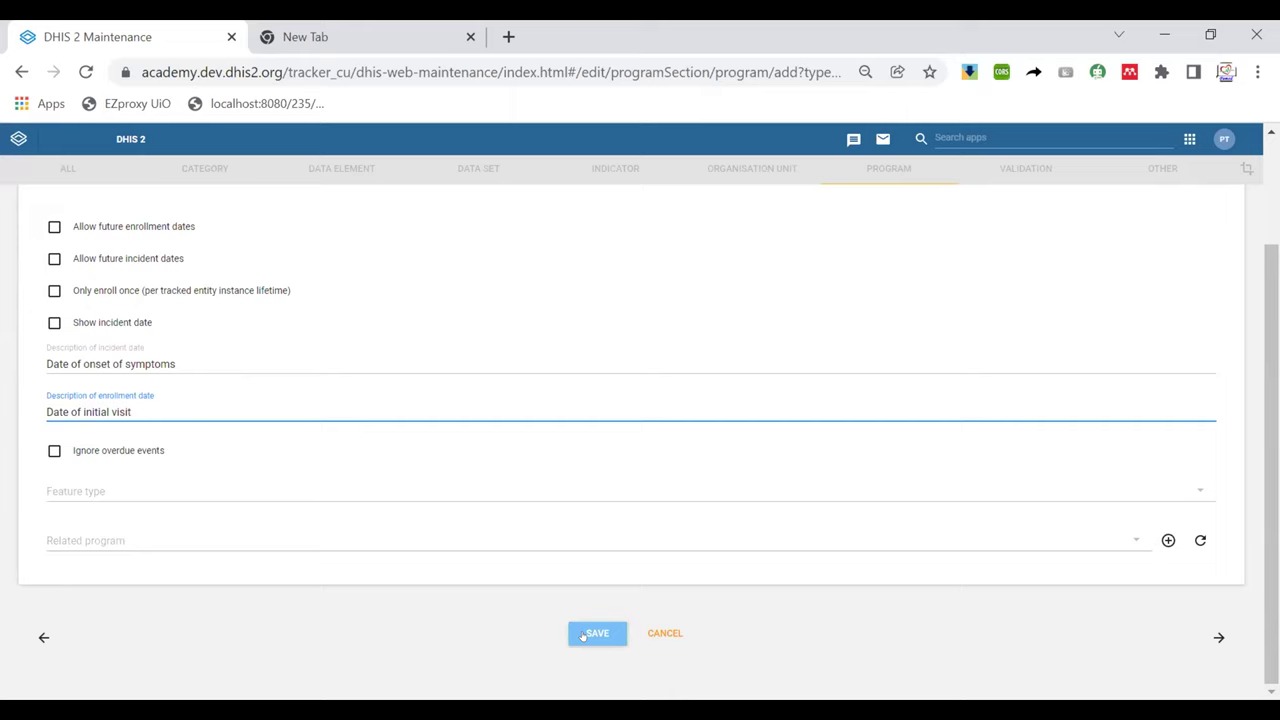
Save the program, then reopen SND_TB Treatment Card's Enrollment details to verify both descriptions.
click(584, 637)
click(586, 635)
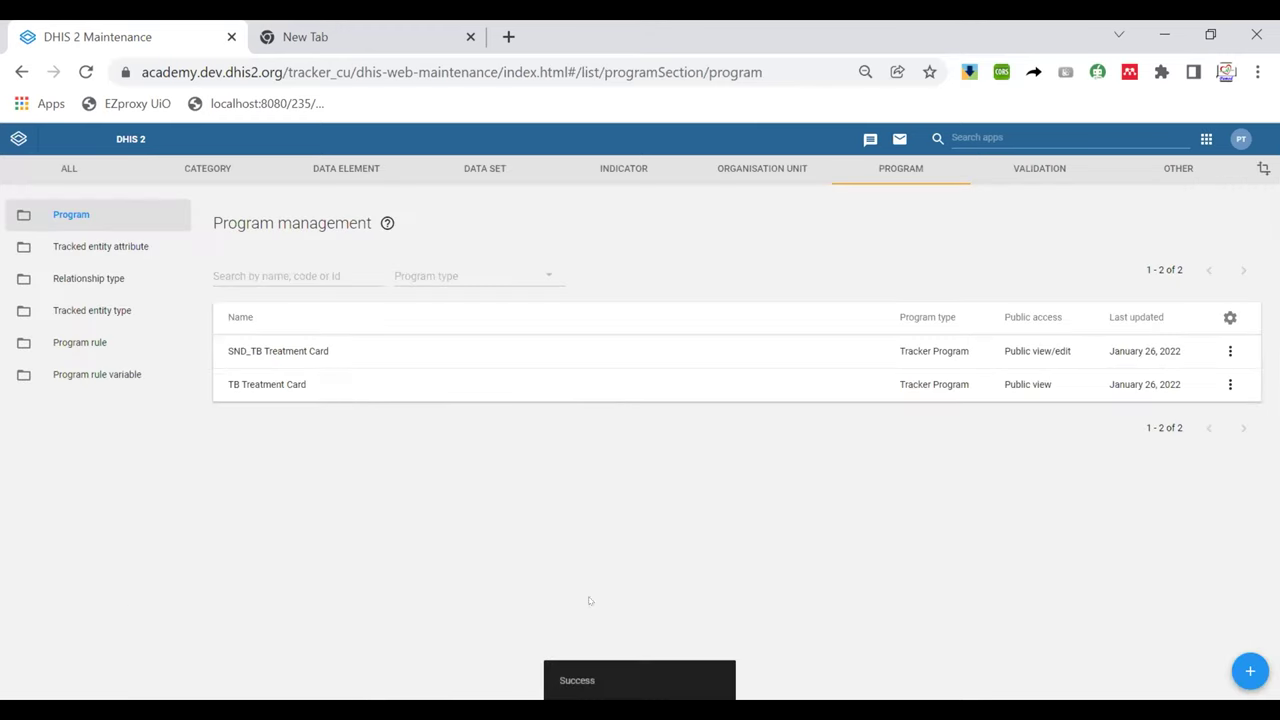
click(316, 355)
scroll(125, 400, down, 15)
scroll(129, 419, up, 15)
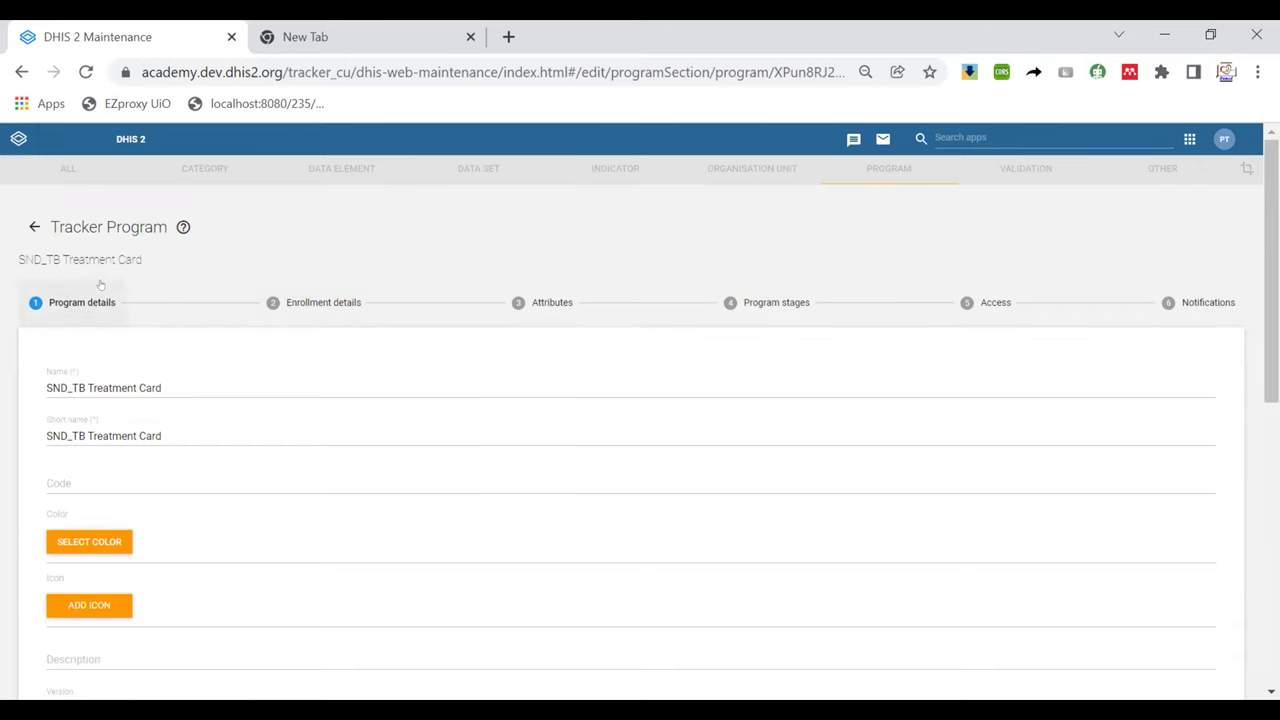
click(318, 302)
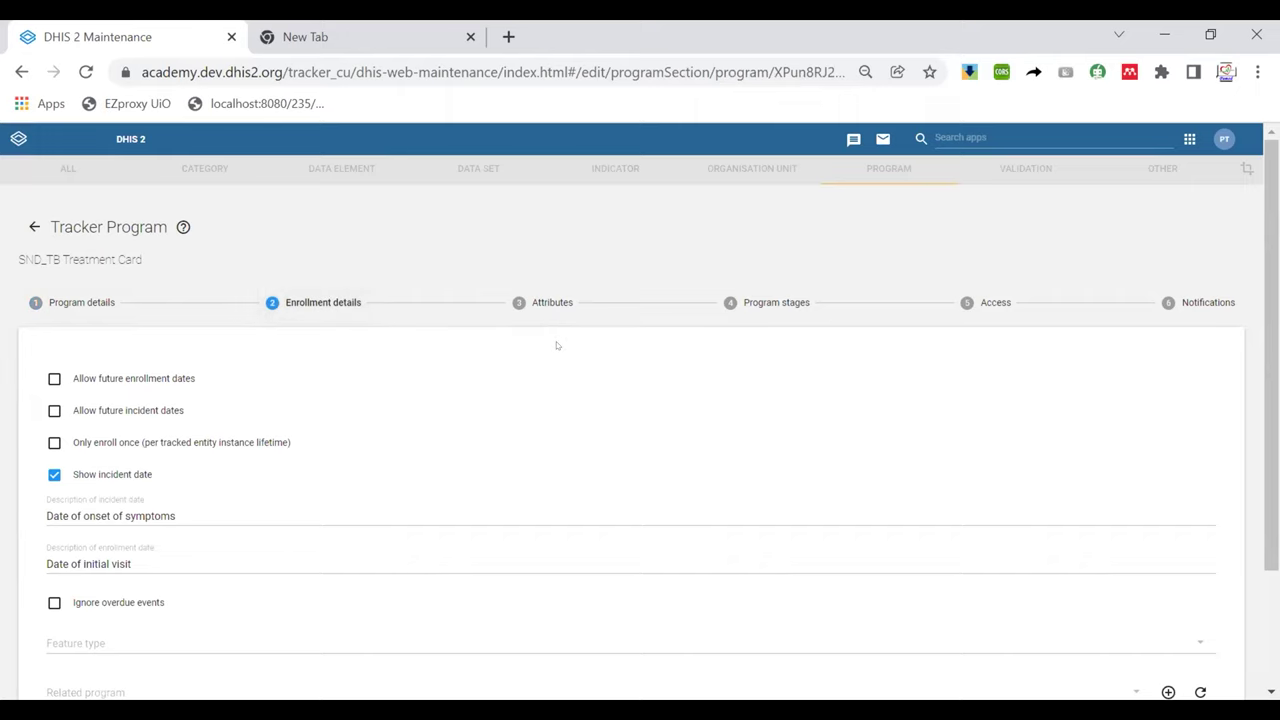
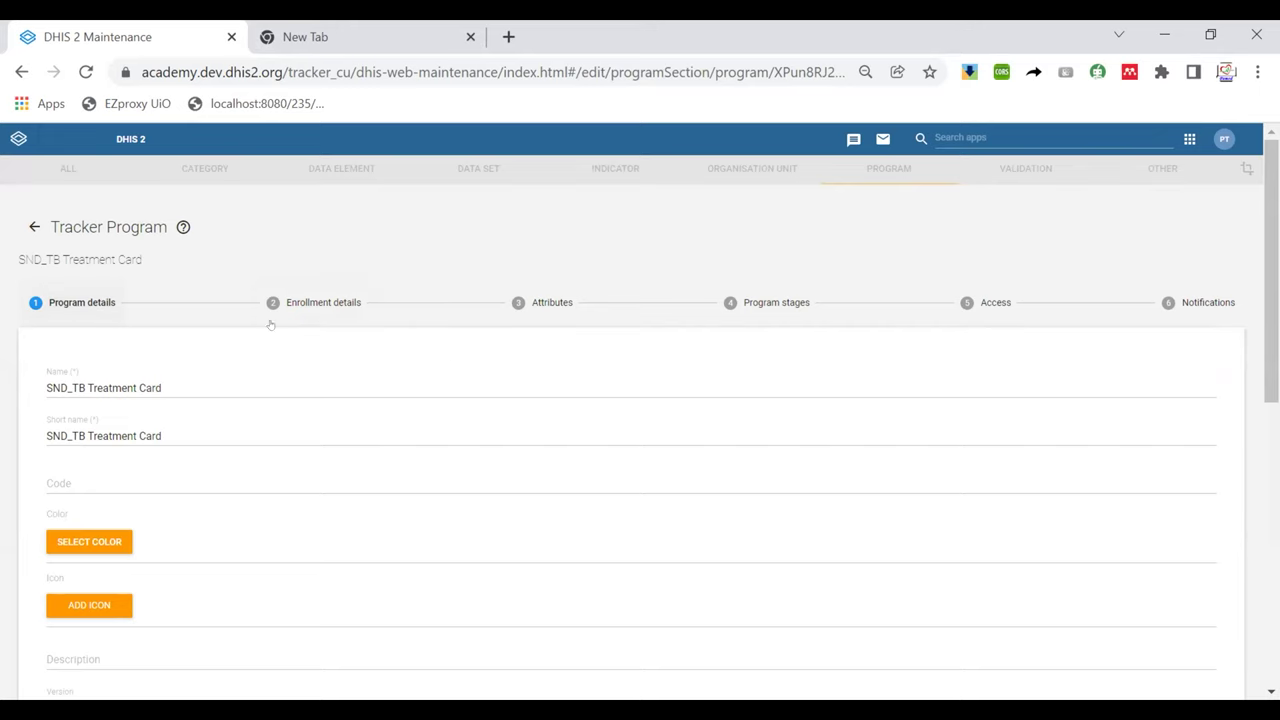
Go from Enrollment details to the Attributes step and assign Registration number to the program.
click(323, 302)
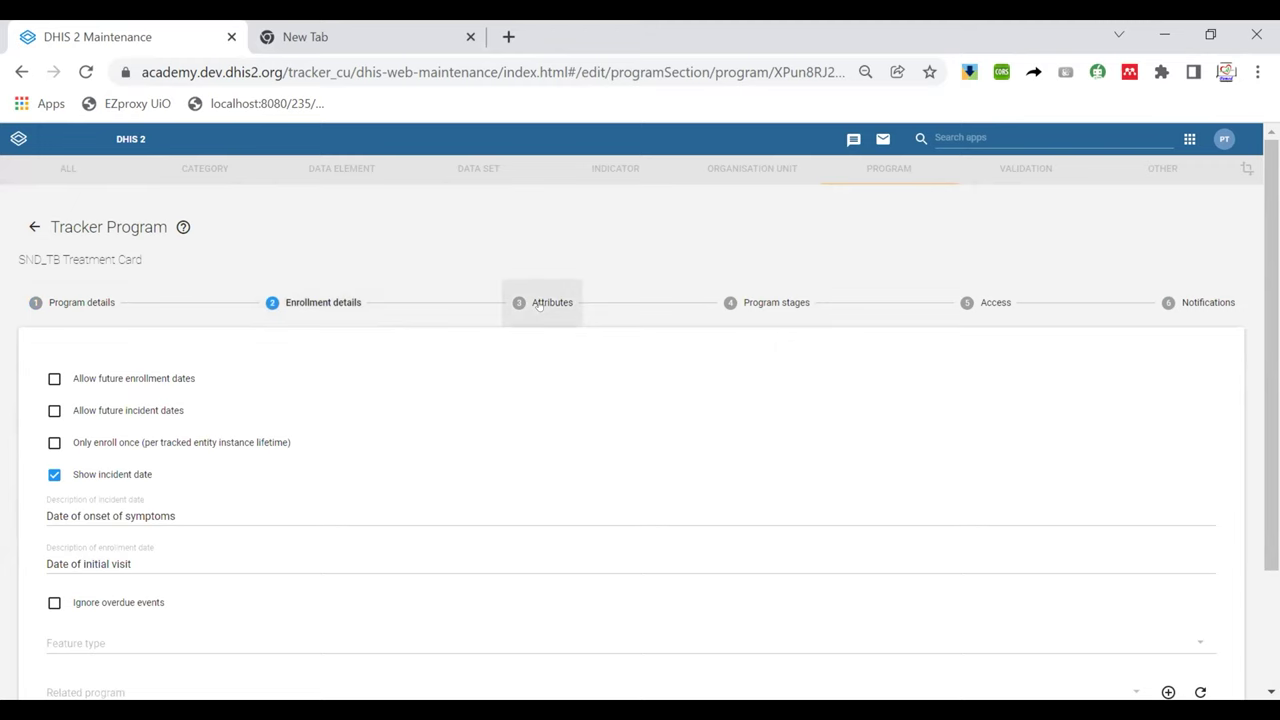
click(539, 305)
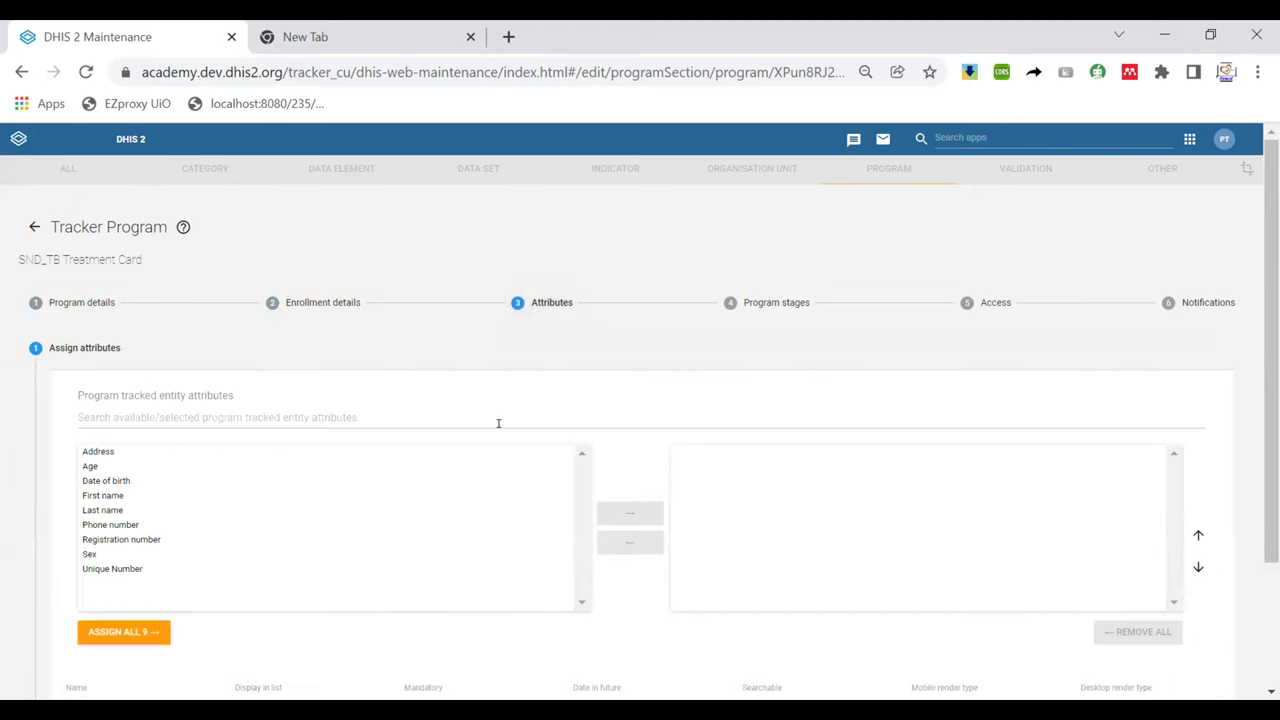
scroll(440, 485, down, 1)
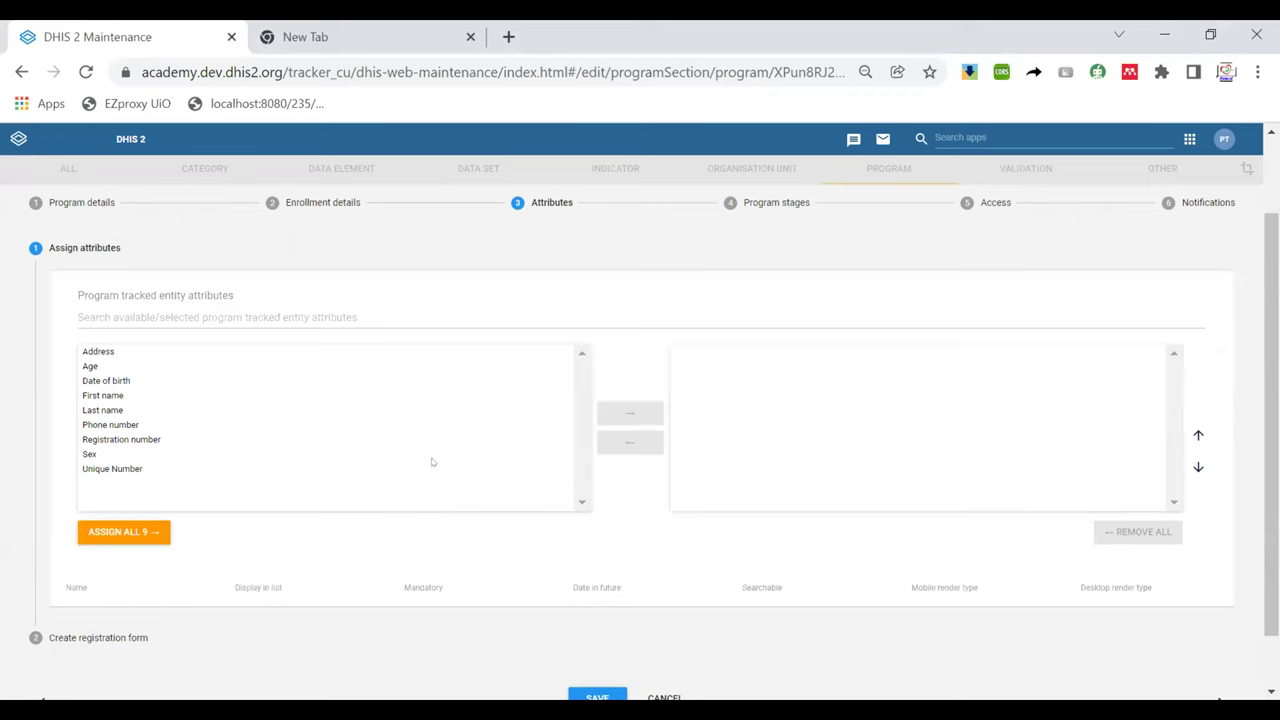
double_click(97, 440)
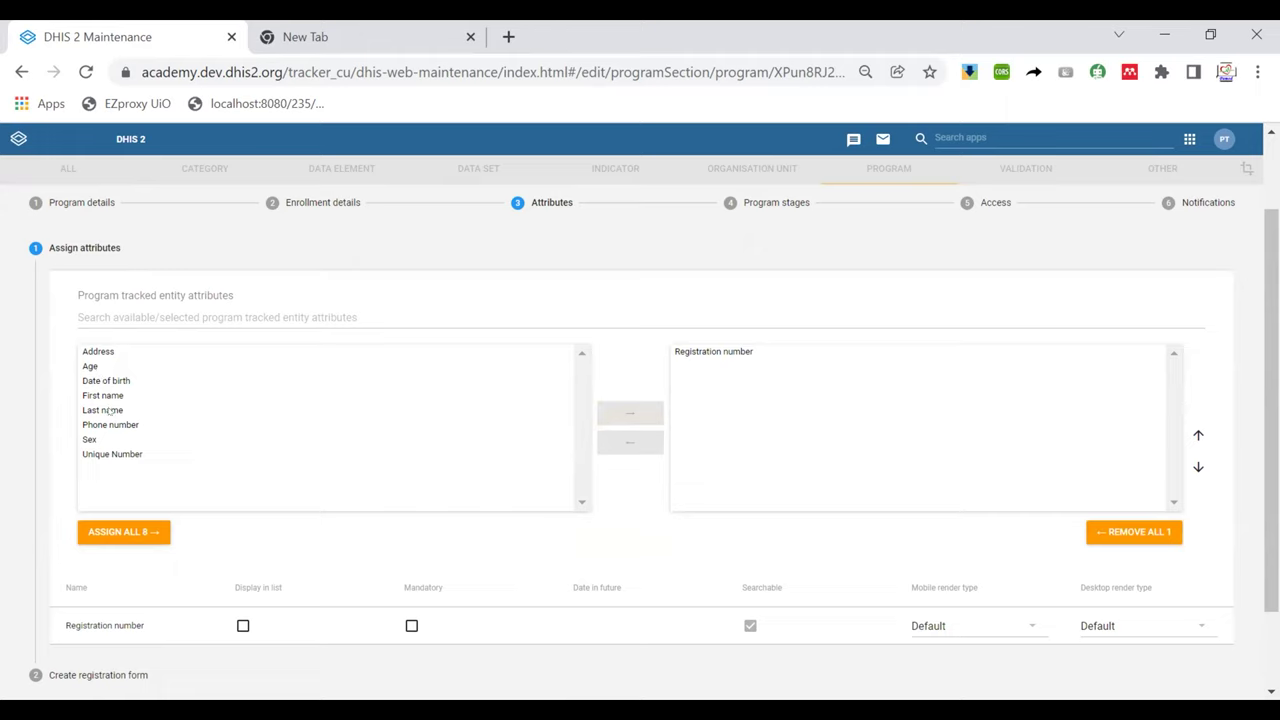
Add Date of birth, First name and Last name individually, then assign every remaining available attribute.
click(109, 380)
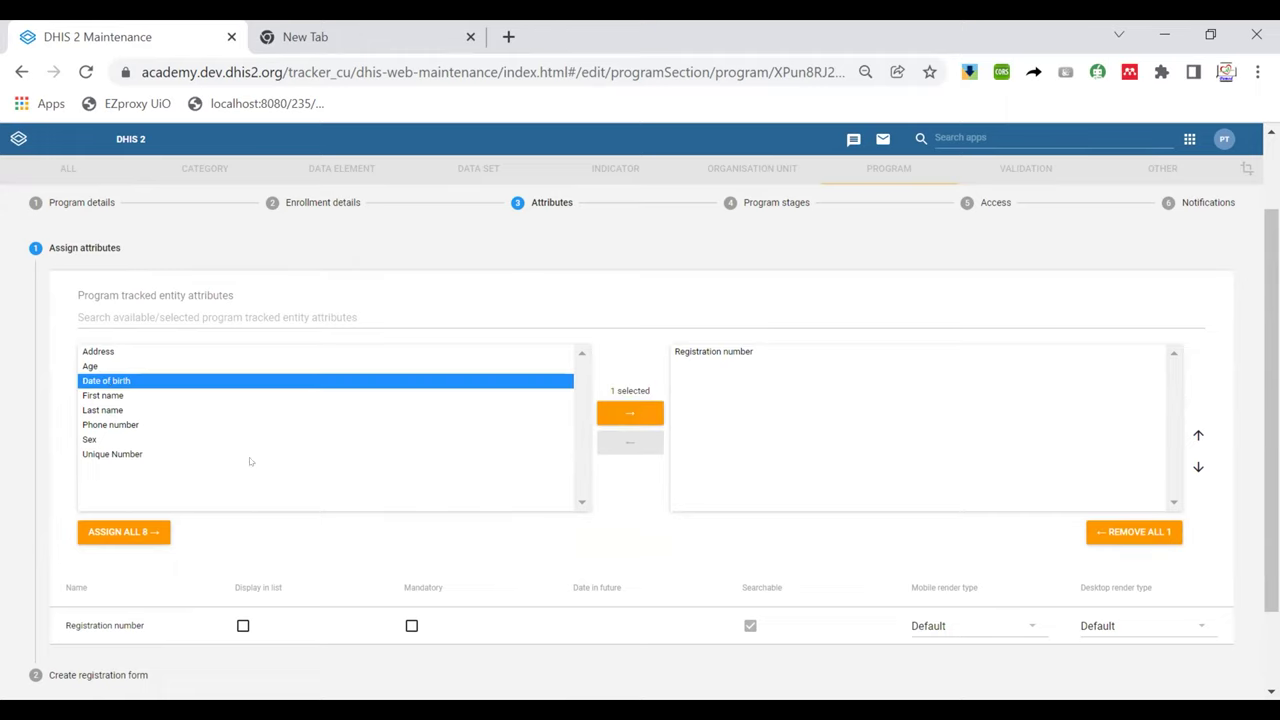
click(626, 419)
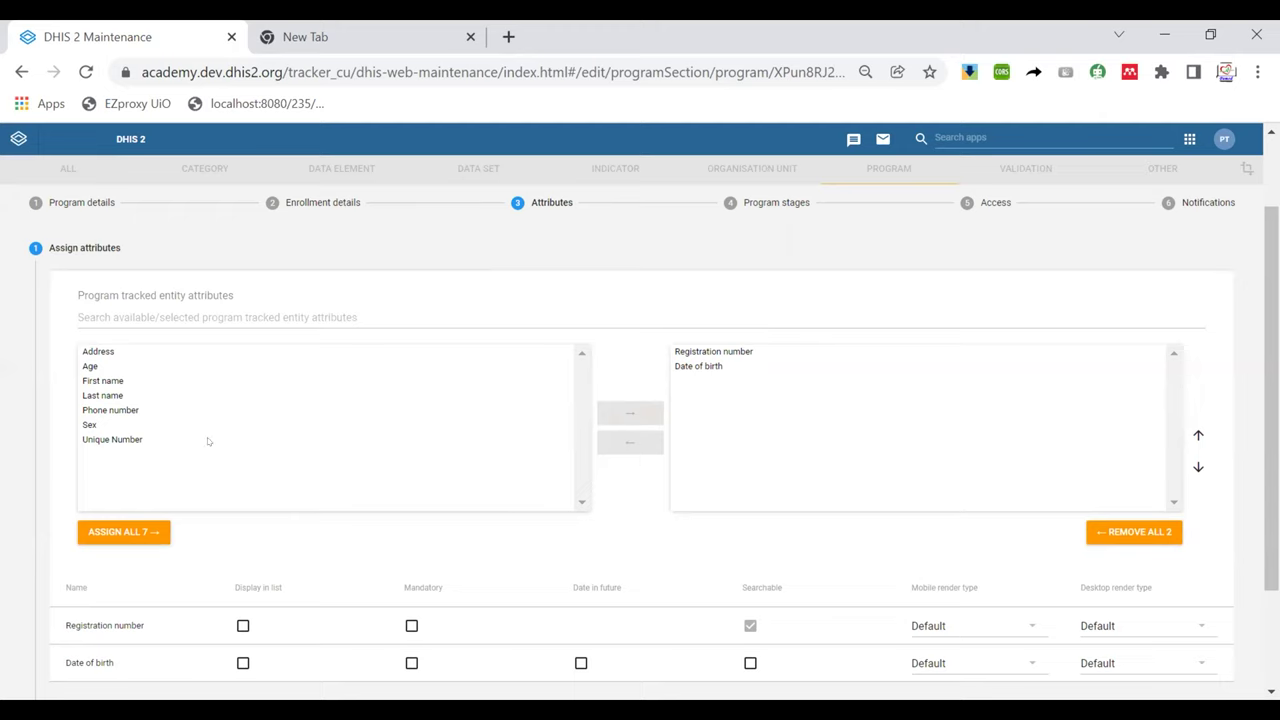
double_click(116, 381)
double_click(117, 382)
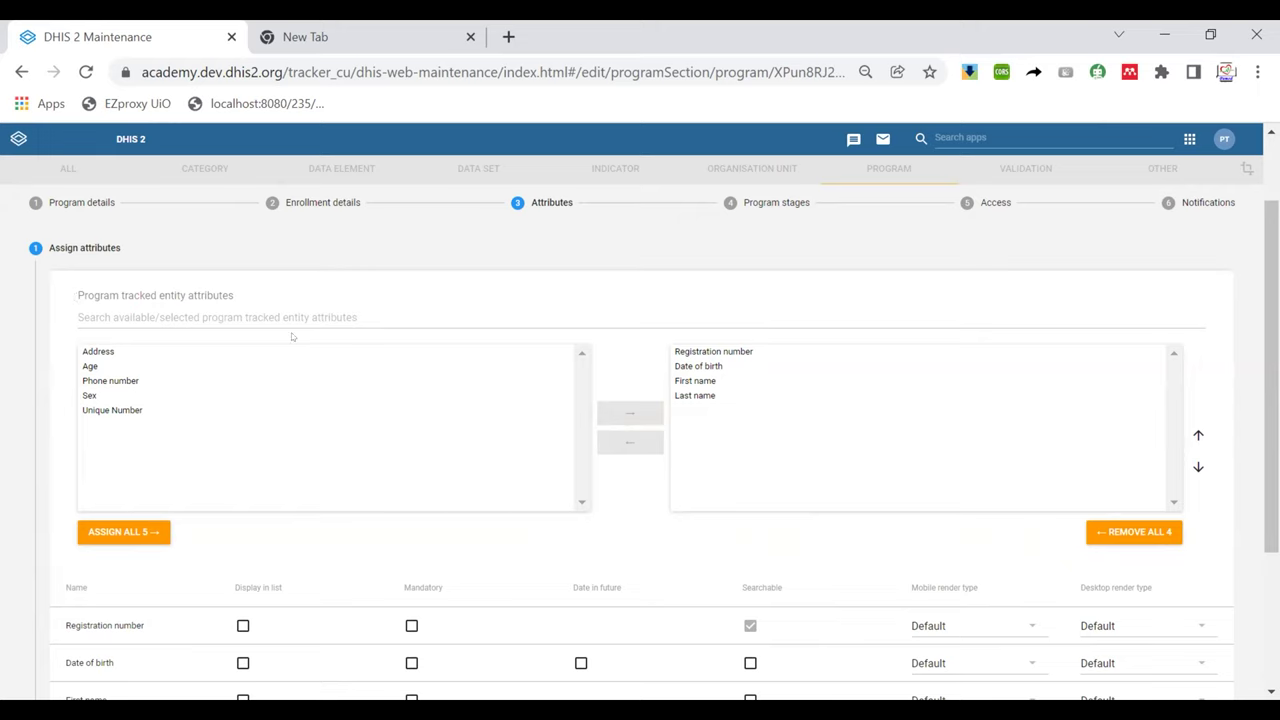
click(135, 532)
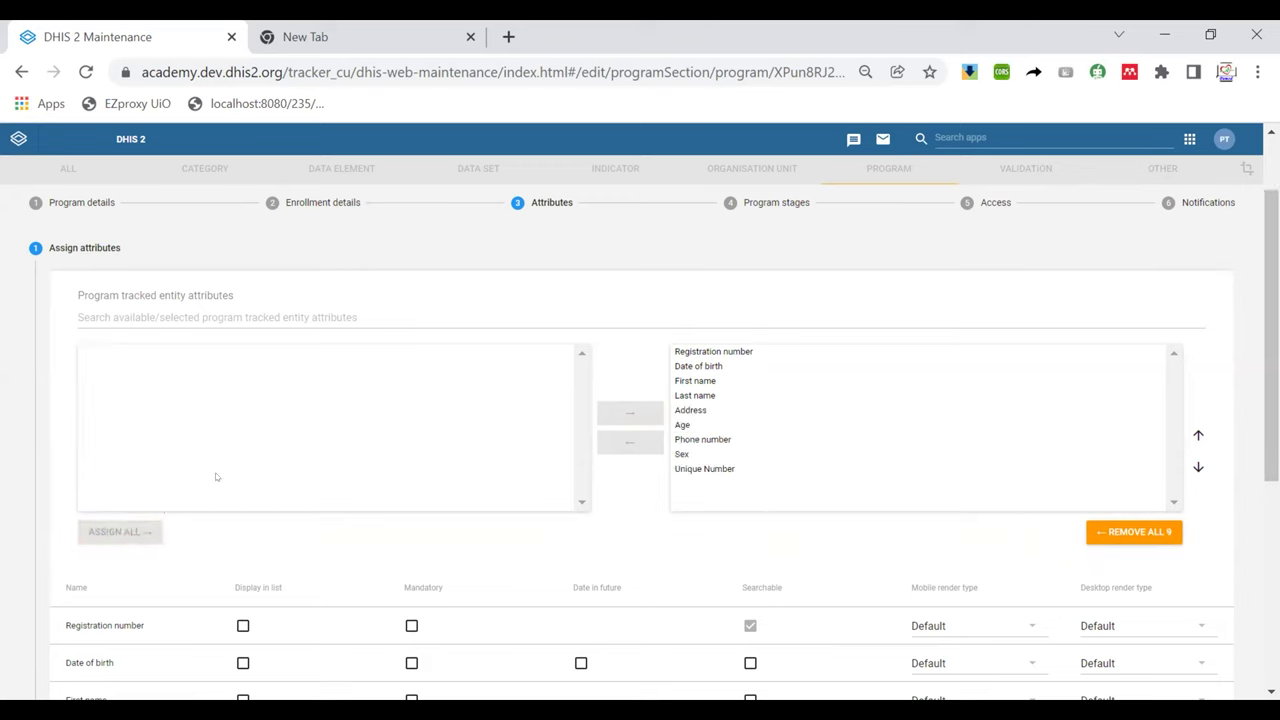
Move Age and Sex up in the assigned list so both sit above Address.
scroll(675, 450, down, 3)
scroll(675, 452, up, 3)
scroll(823, 569, down, 5)
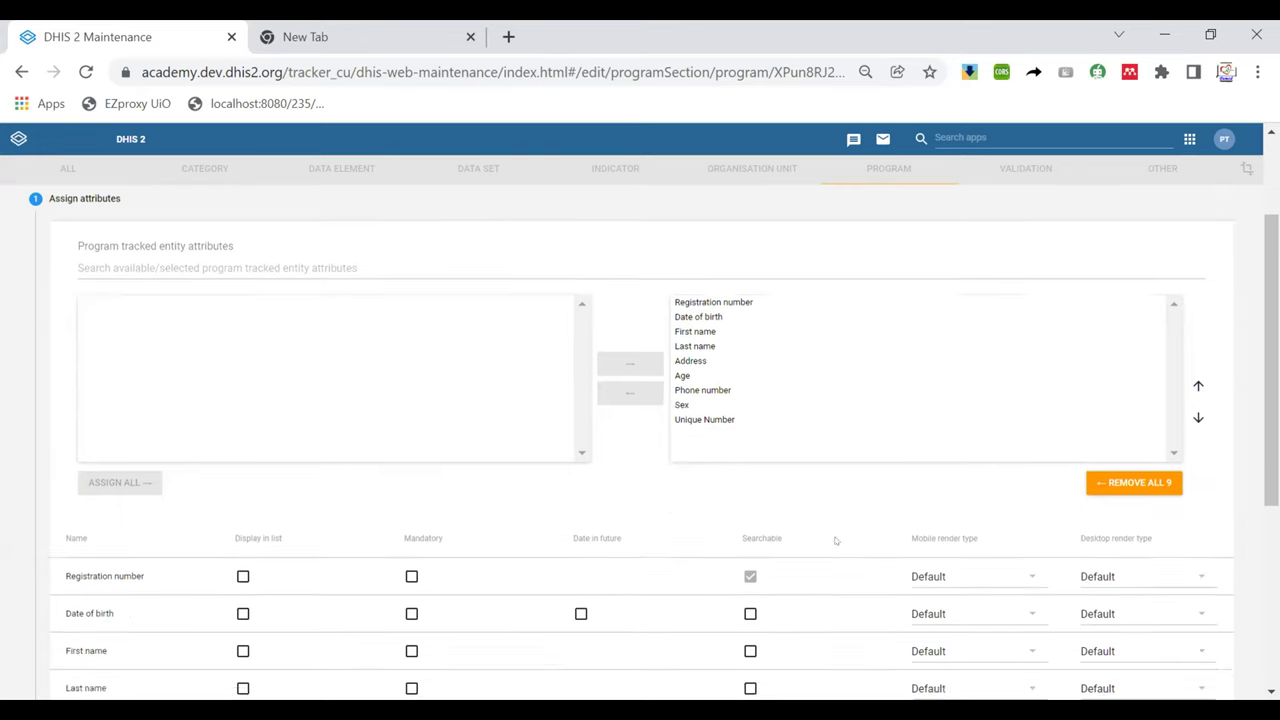
scroll(834, 535, up, 6)
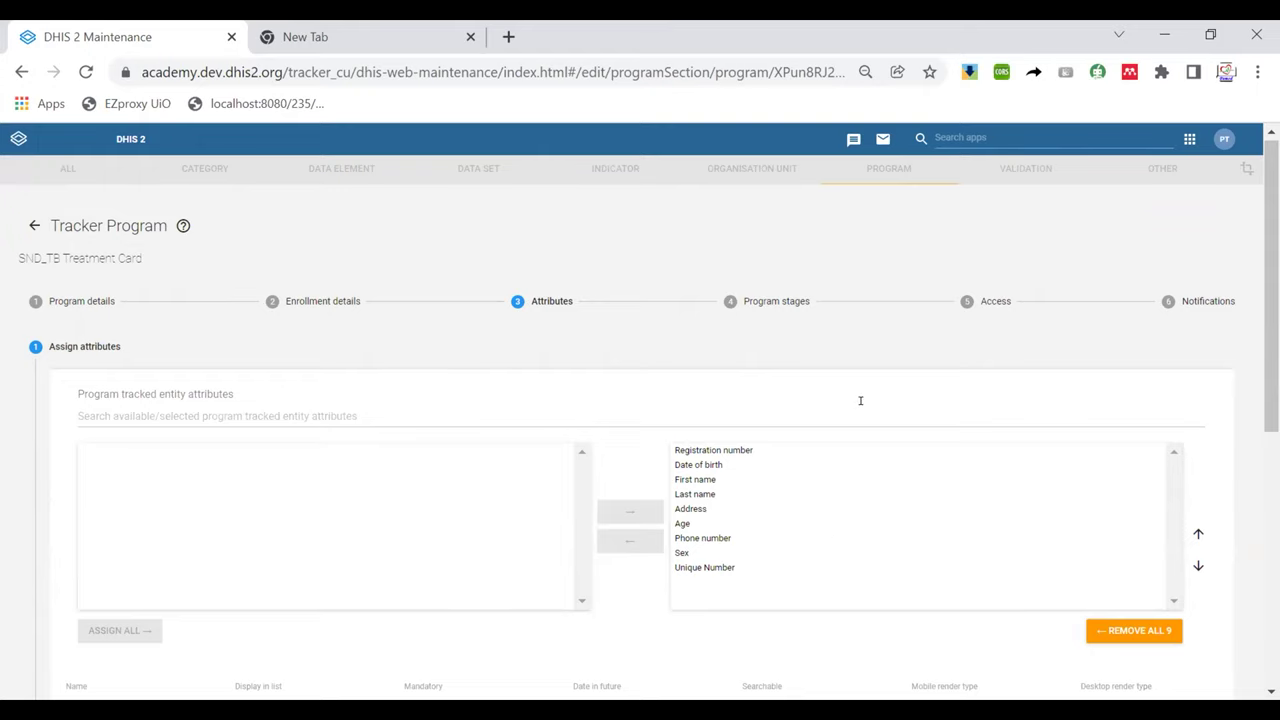
scroll(860, 396, down, 1)
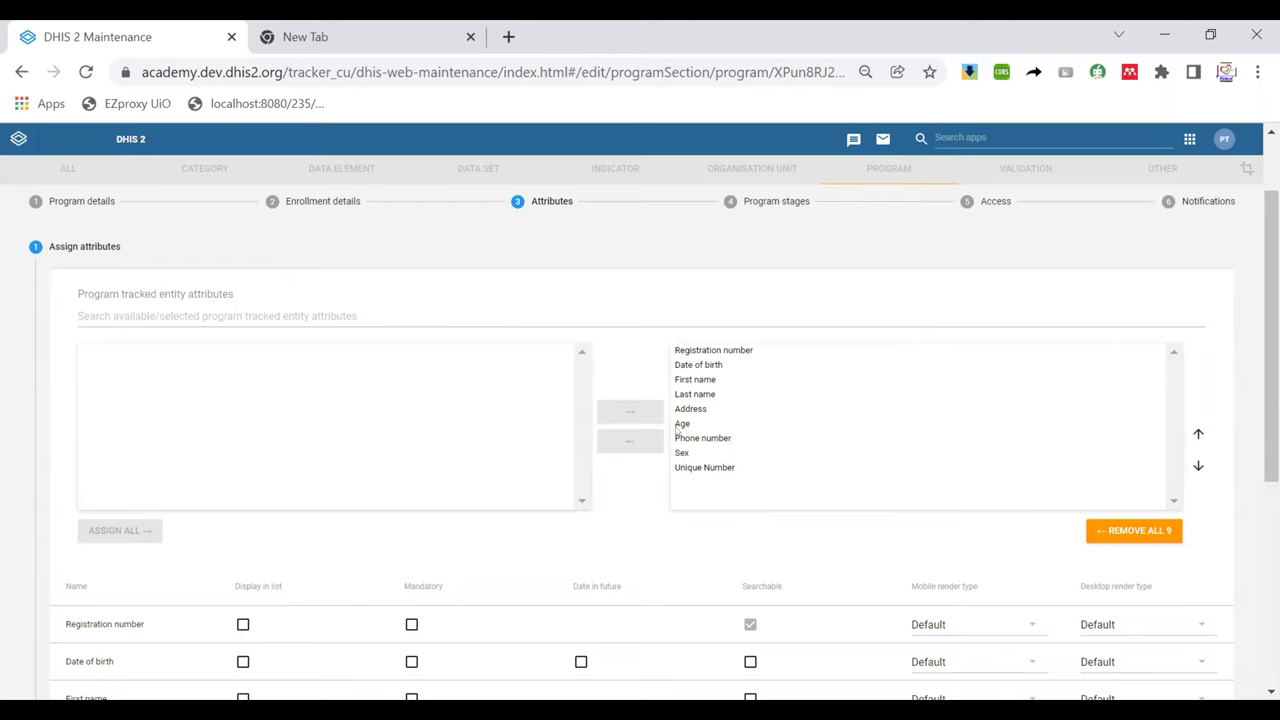
click(677, 426)
click(1198, 433)
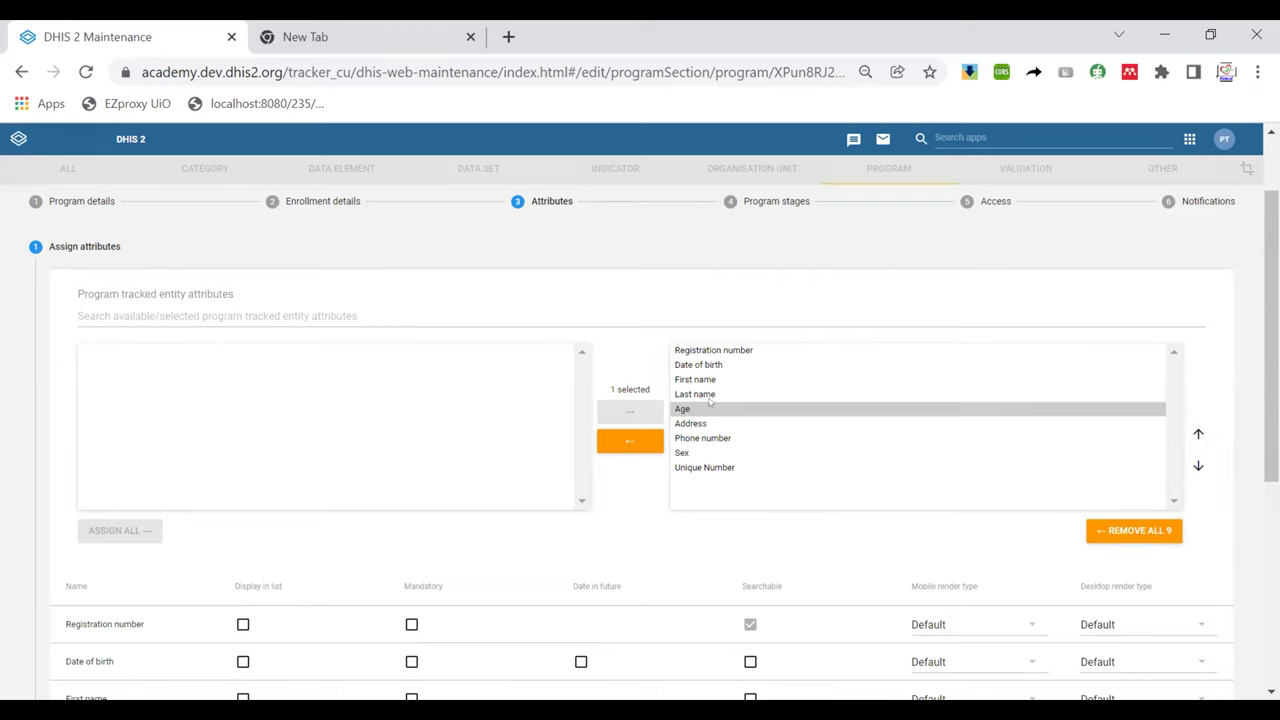
click(682, 453)
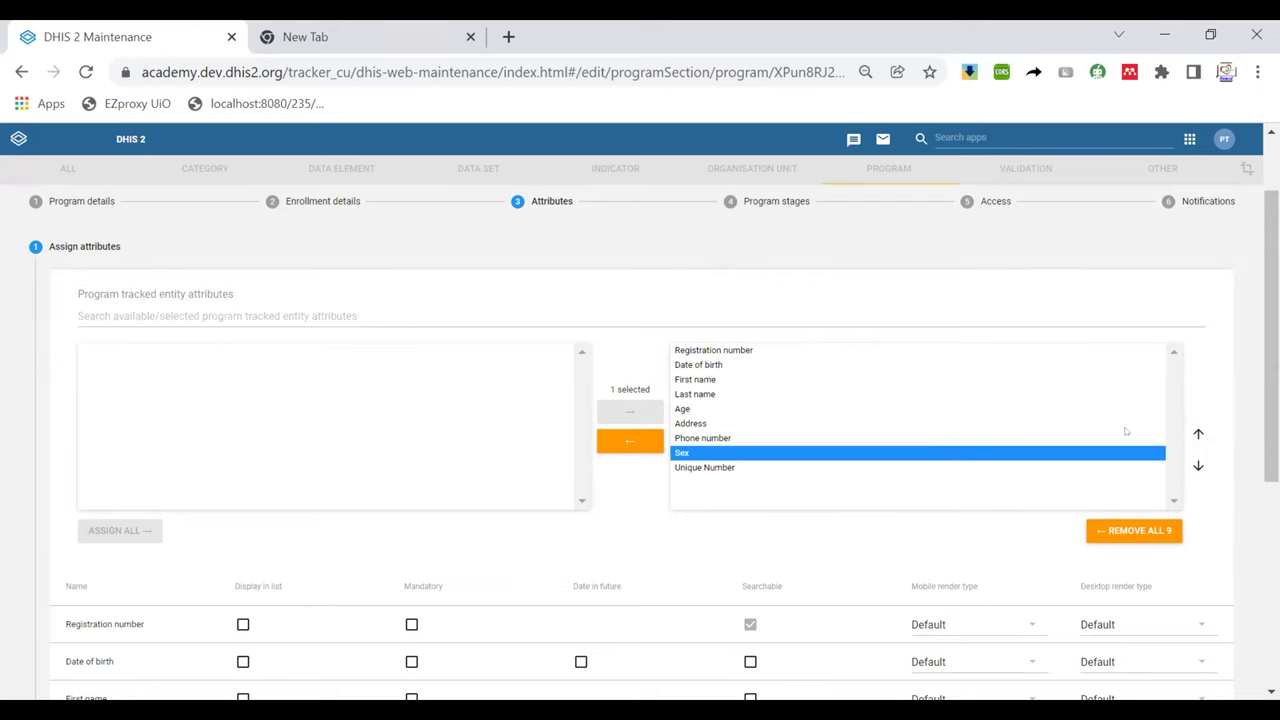
click(1197, 434)
click(1197, 434)
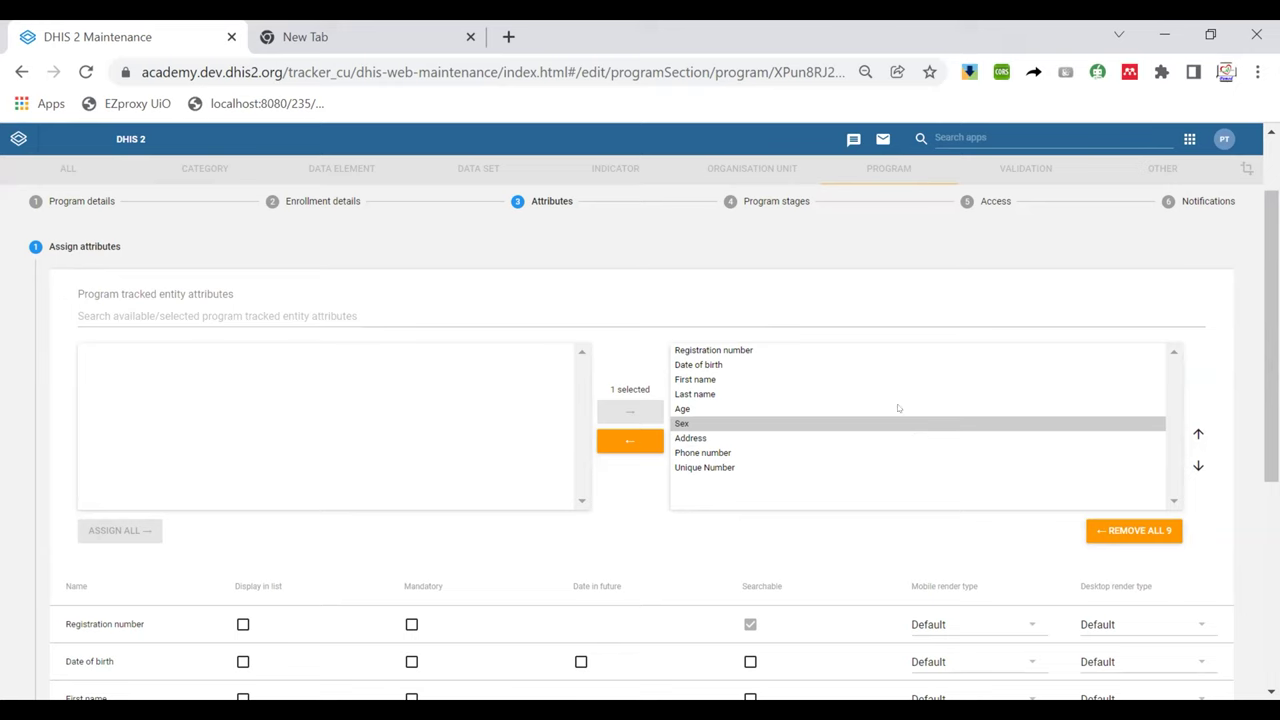
Remove Unique Number from the assigned attributes, leaving eight.
scroll(900, 400, down, 1)
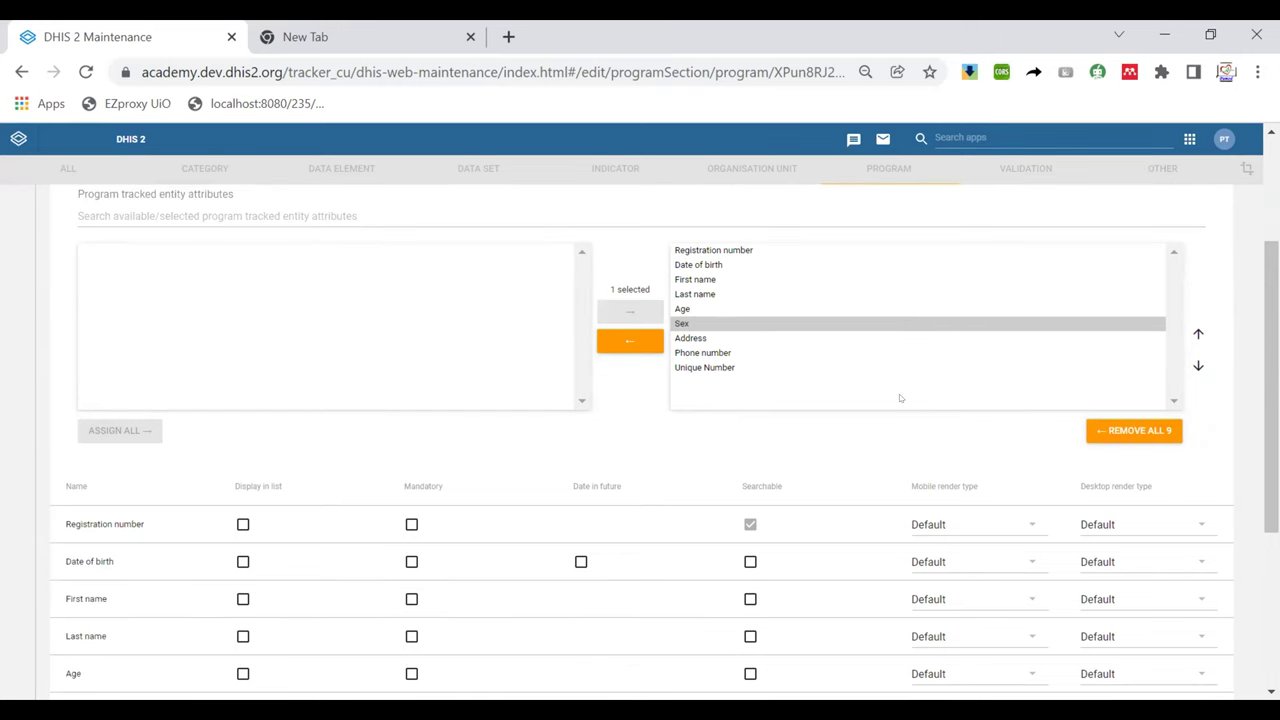
scroll(900, 400, down, 1)
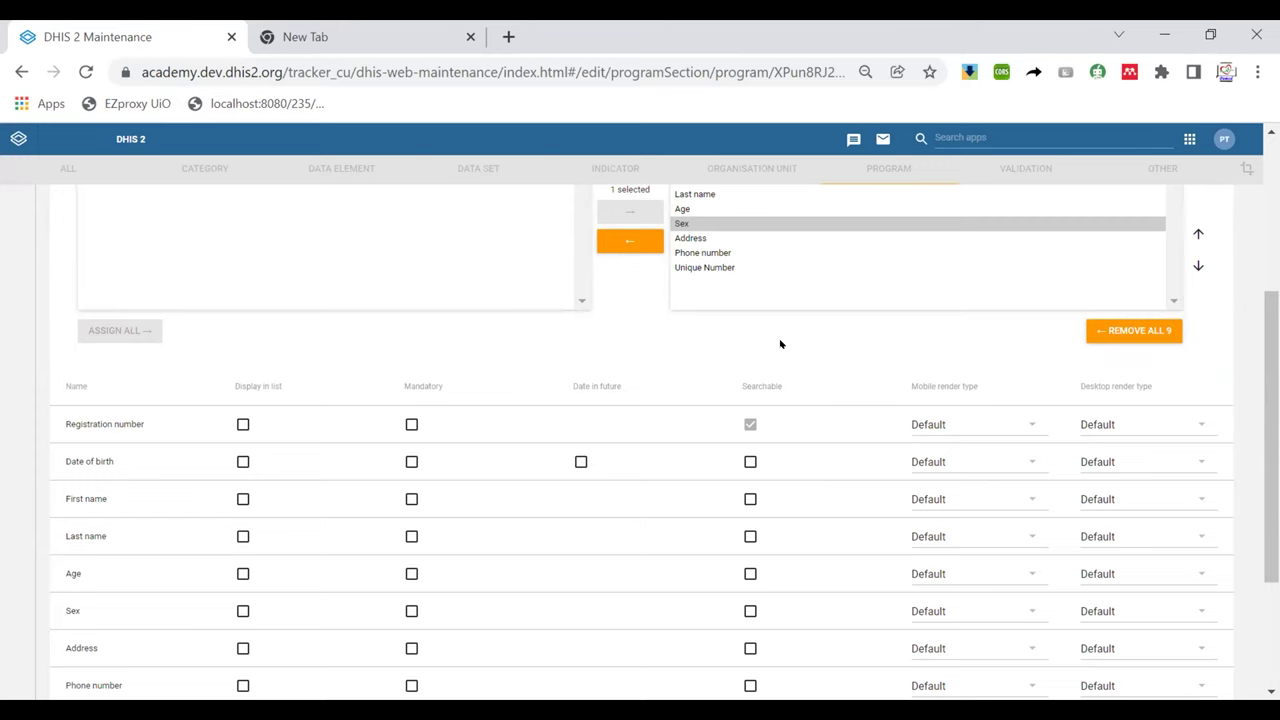
scroll(418, 370, down, 1)
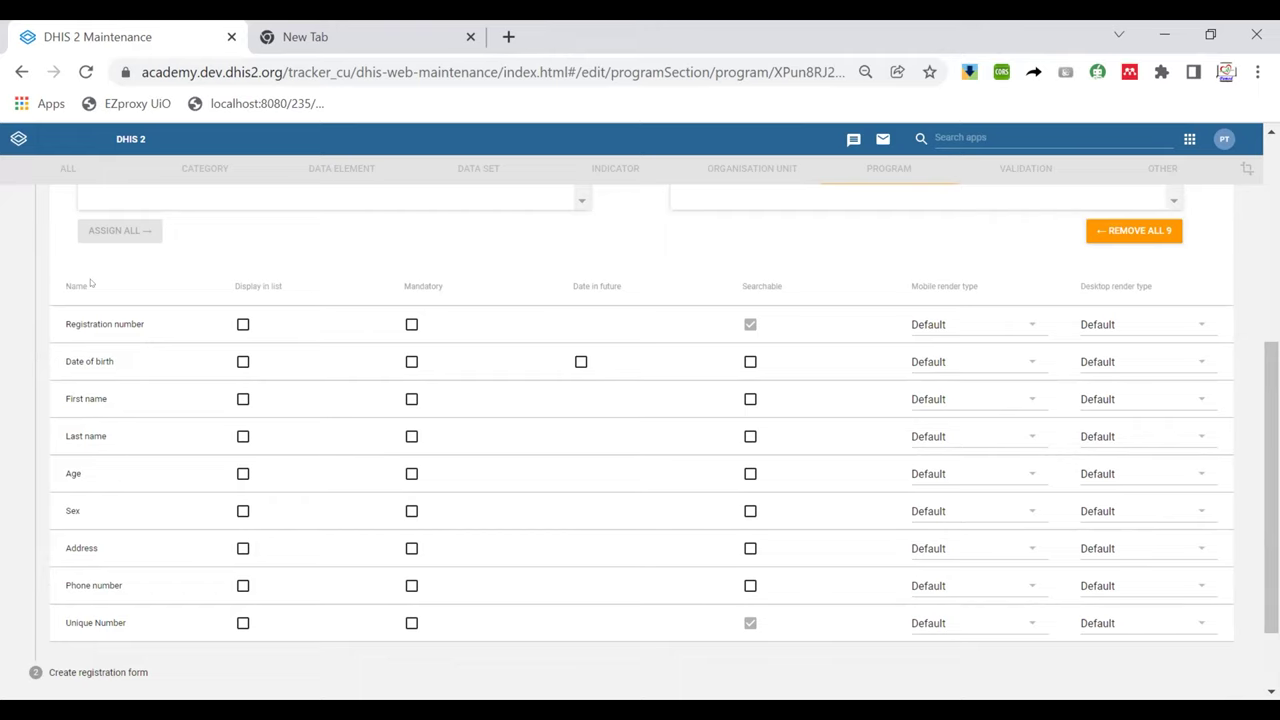
scroll(281, 363, up, 4)
scroll(282, 360, down, 2)
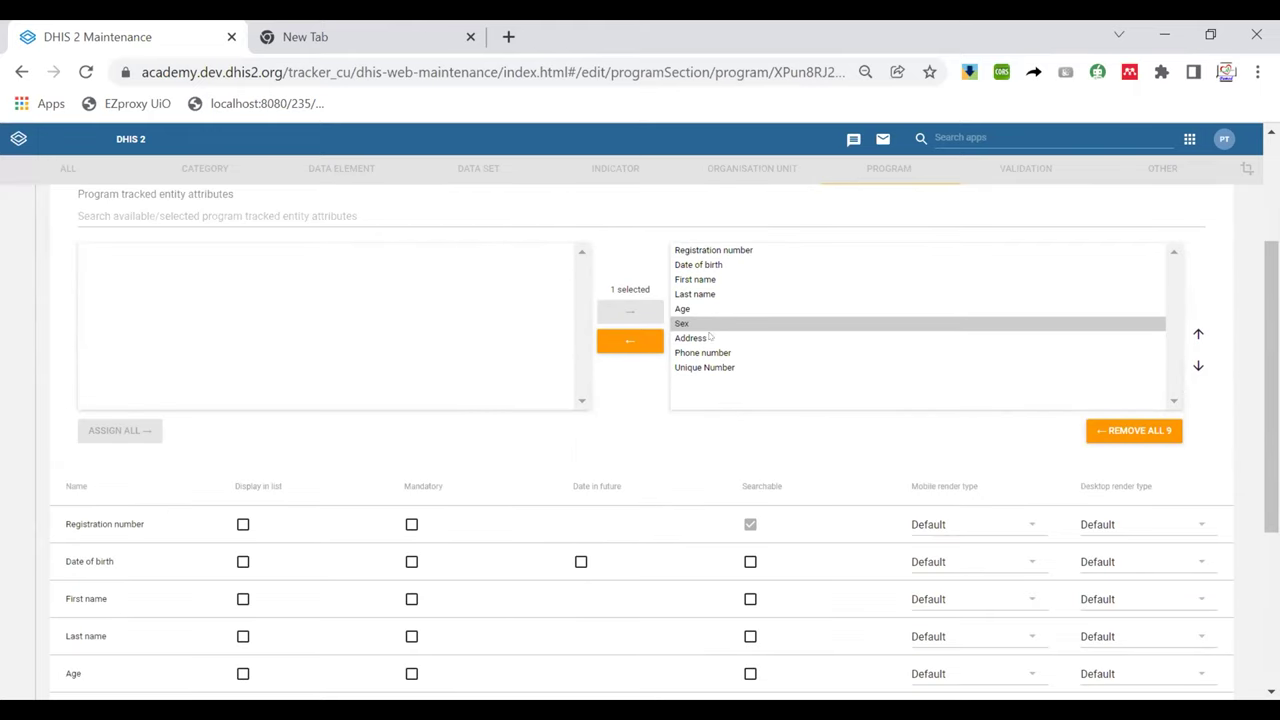
double_click(705, 368)
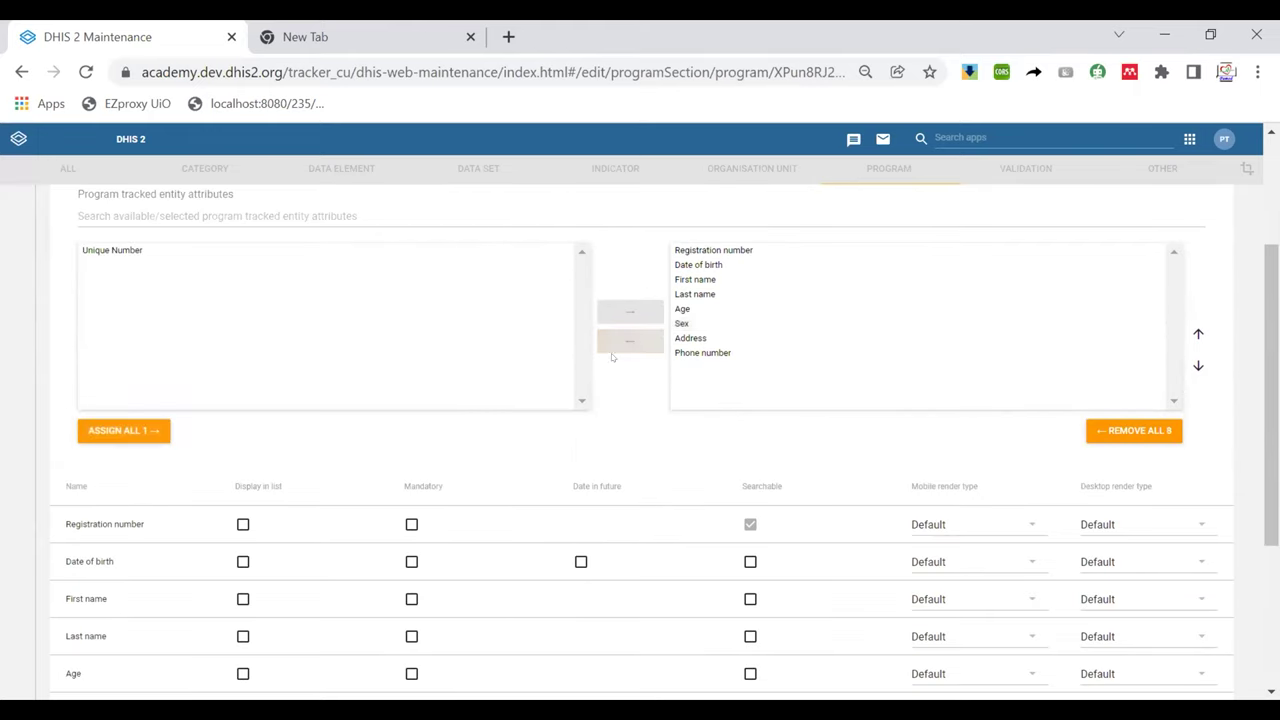
scroll(410, 432, down, 3)
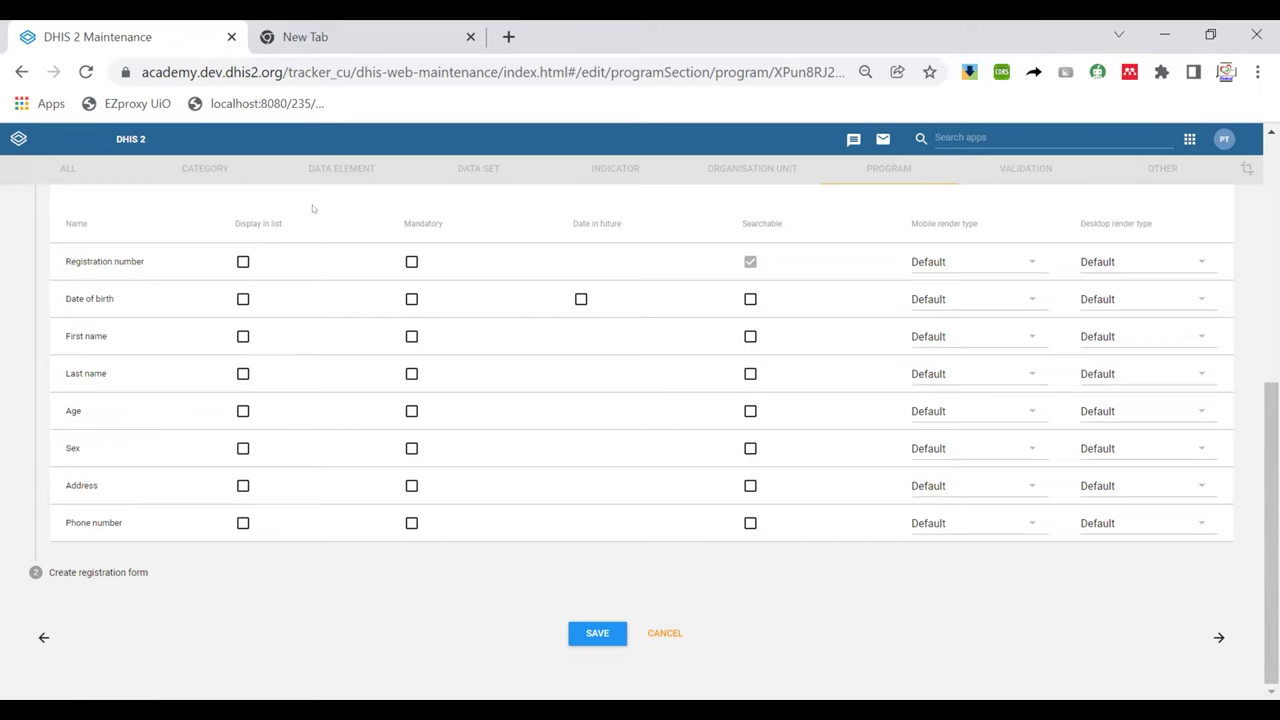
Tick Display in list for Registration number, First name, Last name, Age and Sex.
click(242, 261)
click(242, 338)
click(242, 374)
click(242, 413)
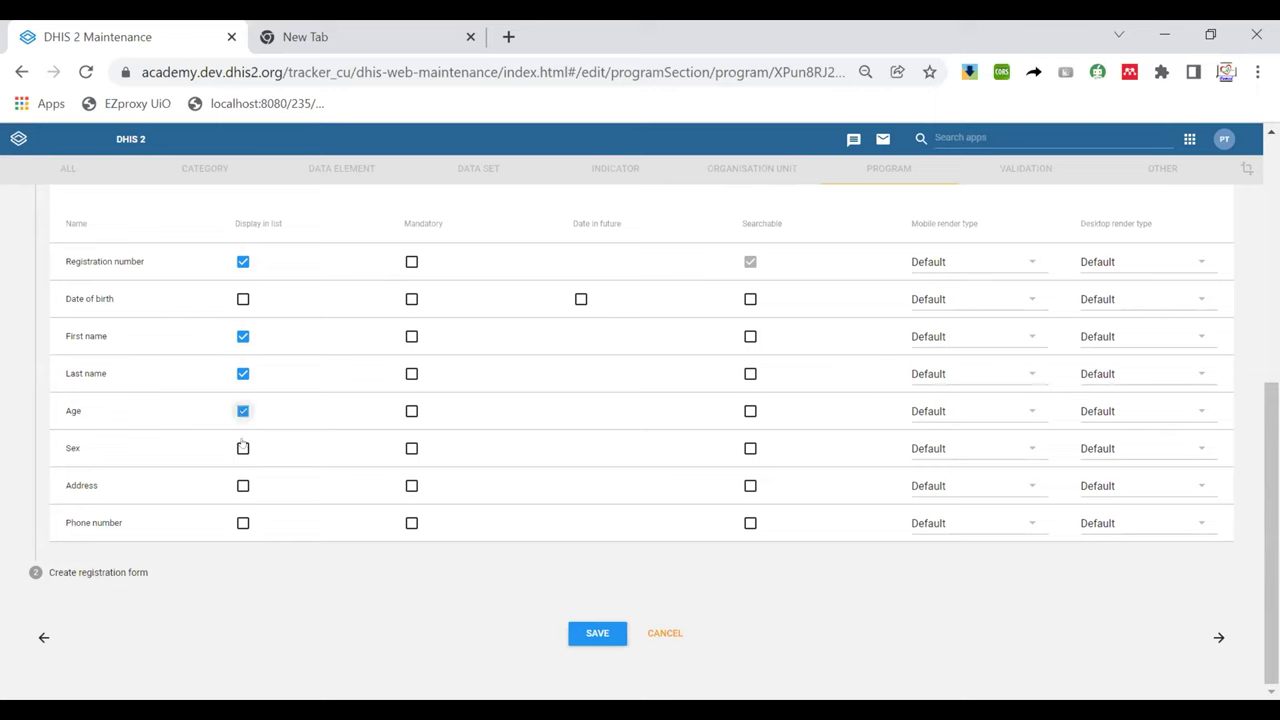
click(242, 449)
Mark First name, Last name and Sex as mandatory.
click(403, 342)
click(410, 374)
click(410, 450)
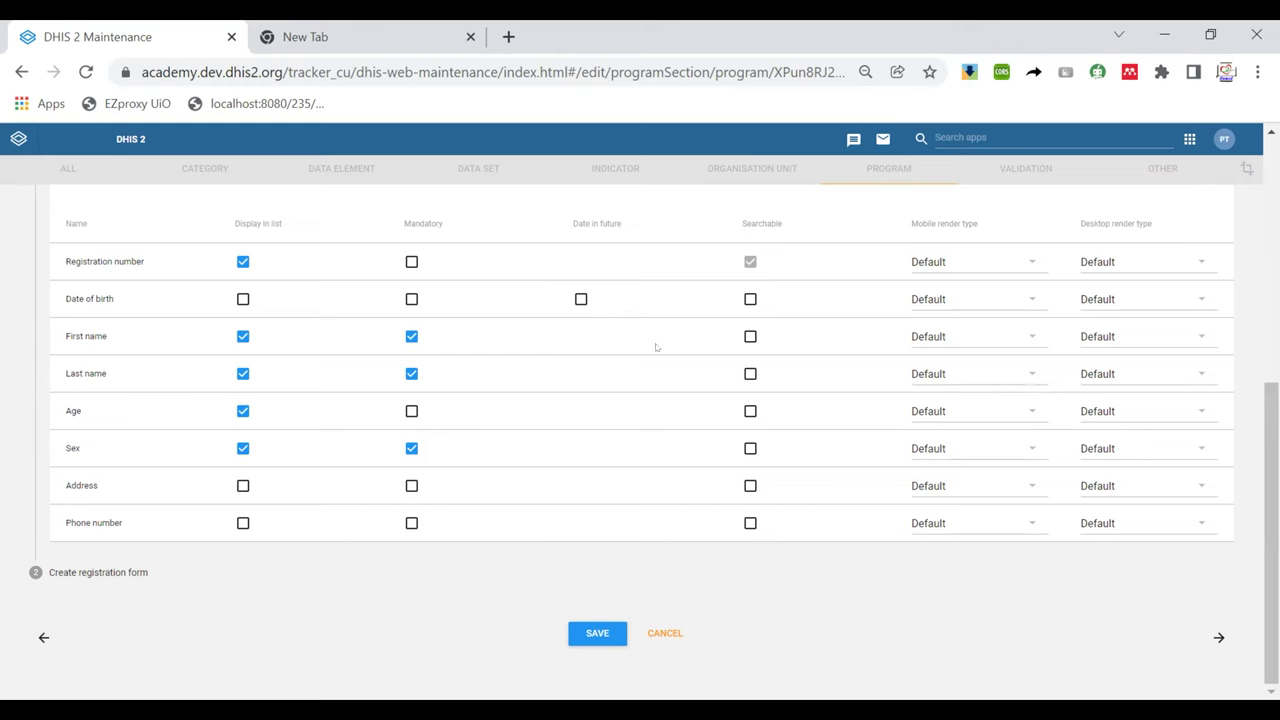
scroll(624, 445, up, 2)
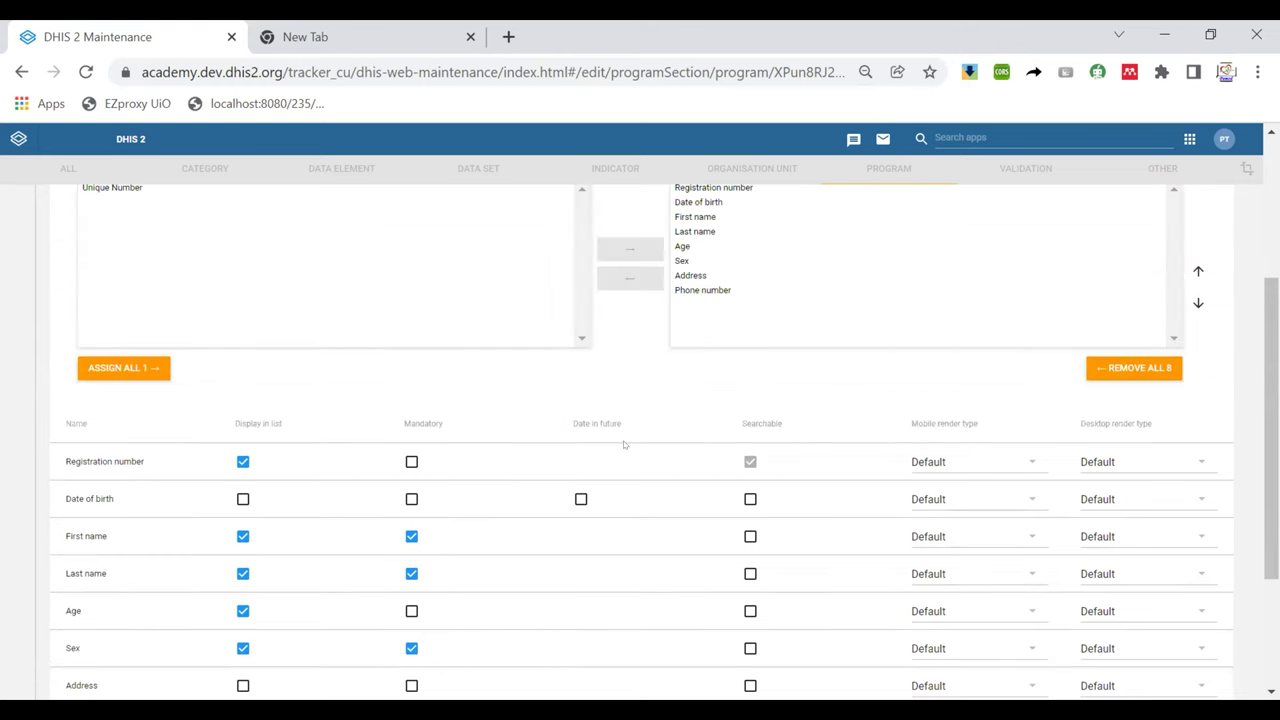
Save the program with eight attributes, five shown in list and three mandatory.
scroll(624, 445, up, 3)
scroll(624, 445, down, 5)
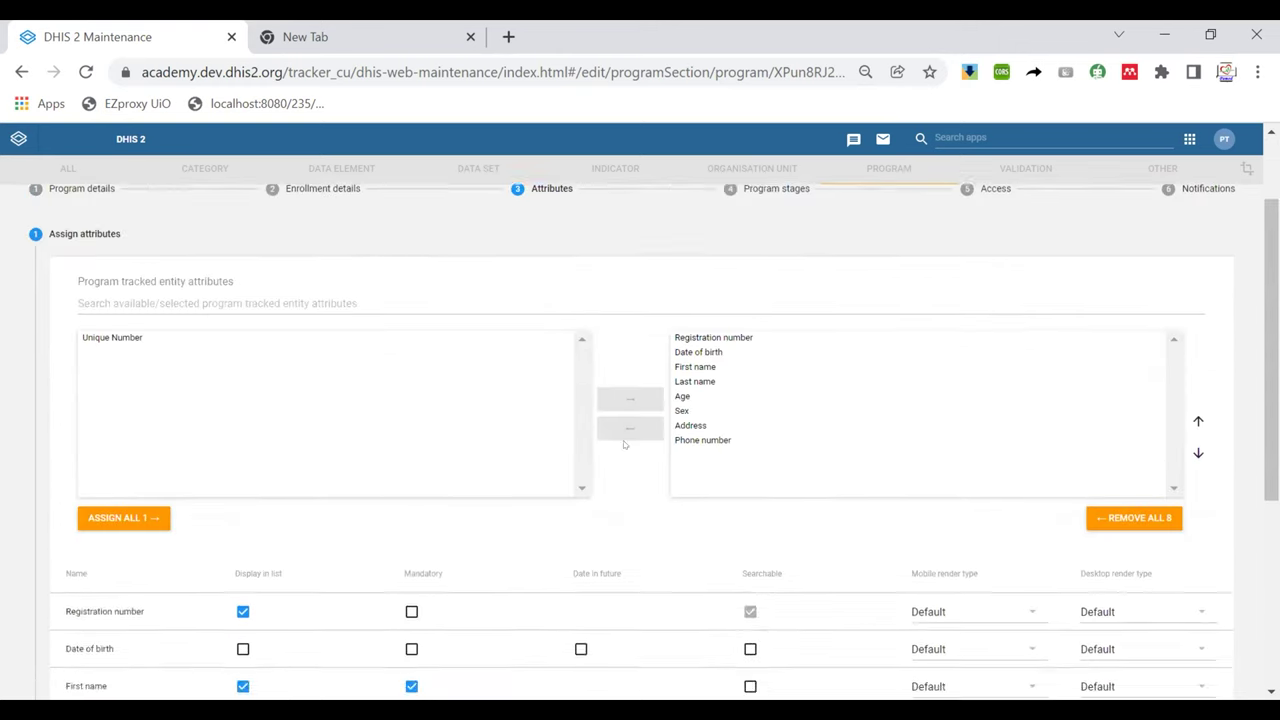
scroll(645, 443, up, 5)
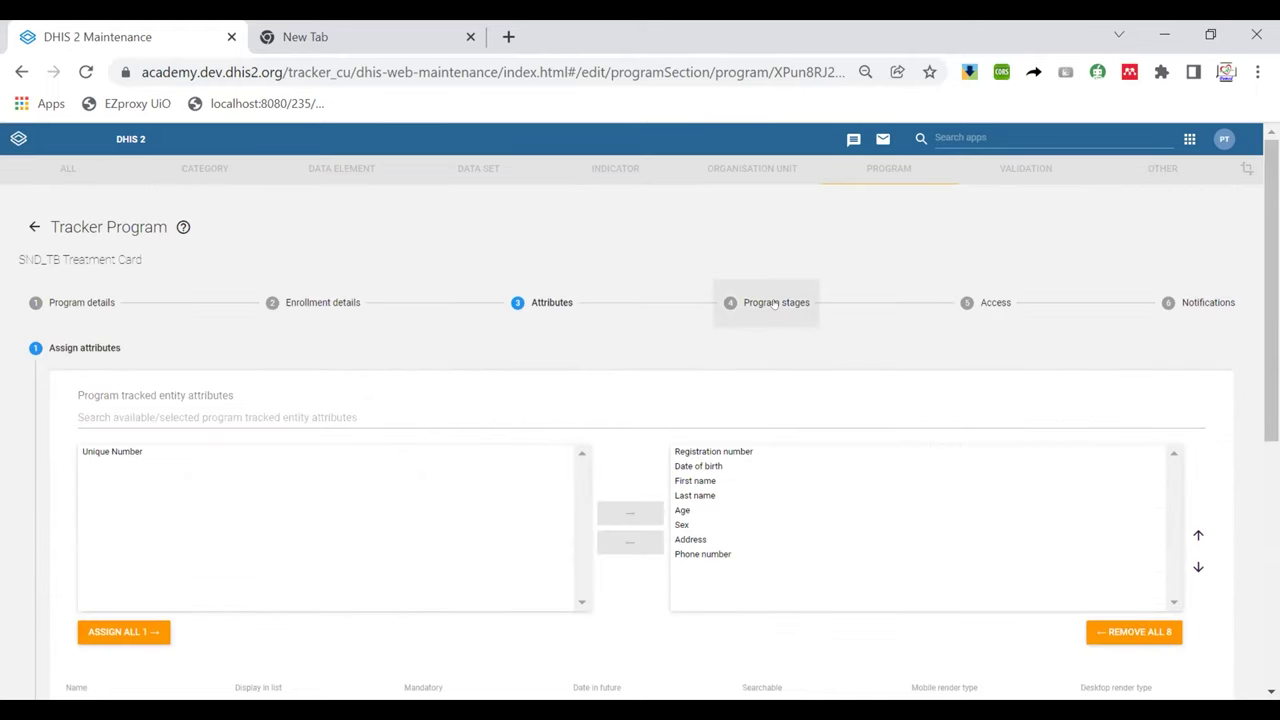
scroll(761, 356, down, 5)
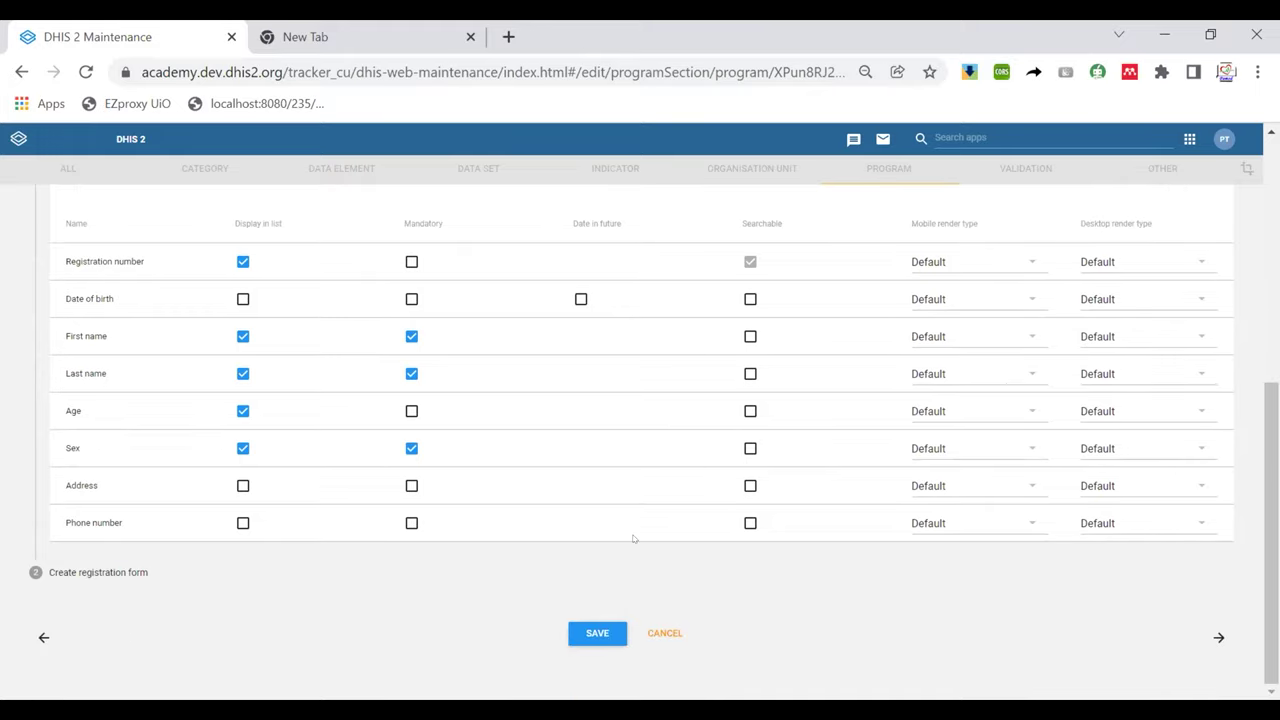
scroll(704, 335, up, 3)
scroll(700, 335, down, 3)
click(585, 641)
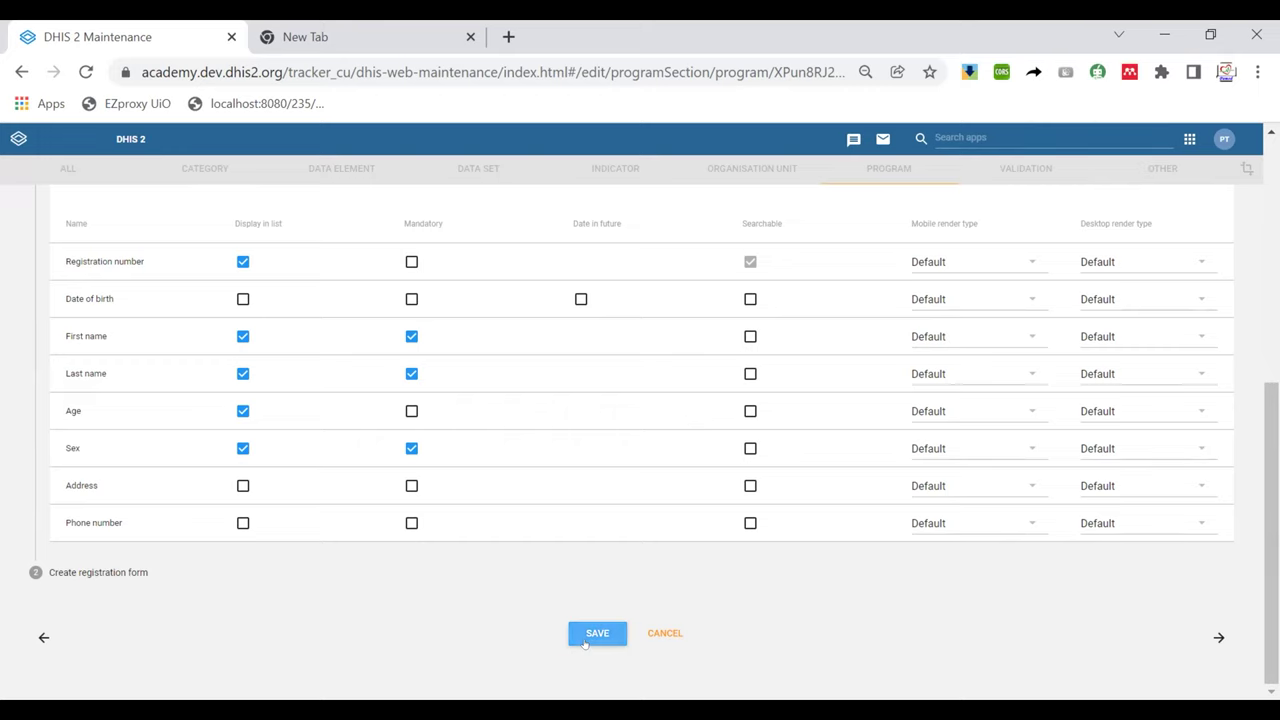
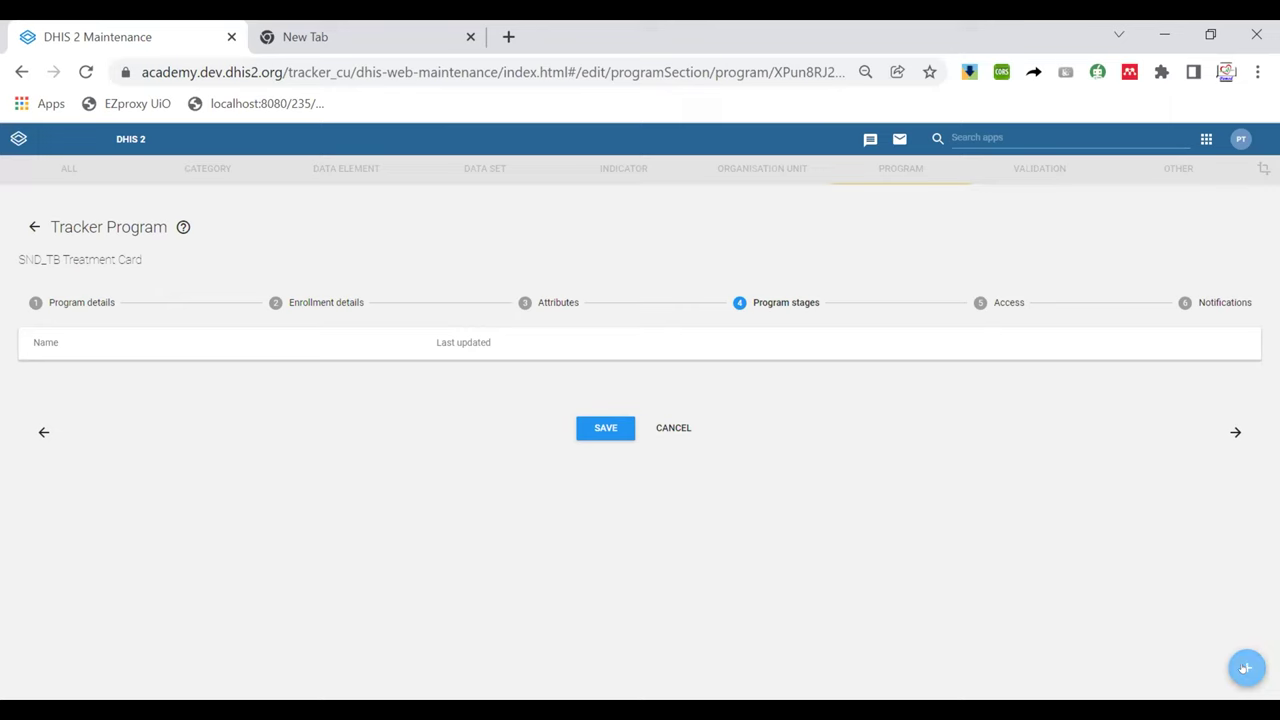
Add a new program stage to SND_TB Treatment Card named 'Diagnosis/Initial Phase'.
click(1245, 669)
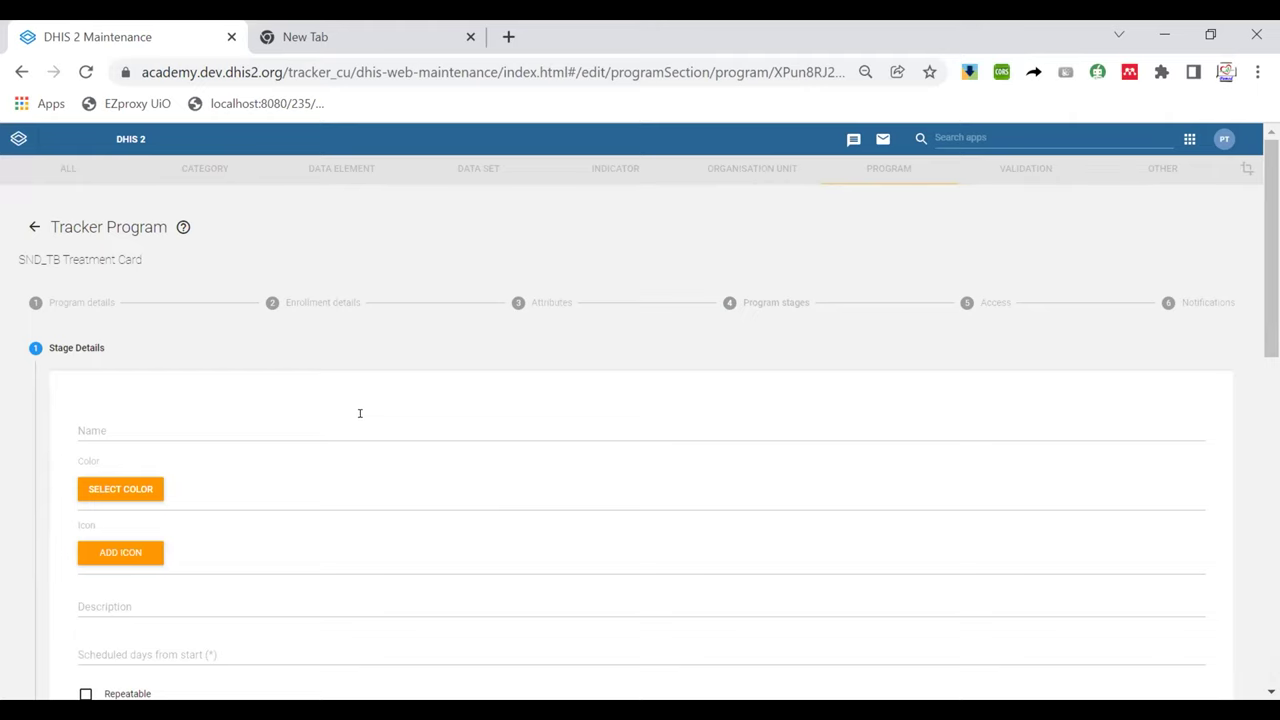
scroll(357, 413, down, 1)
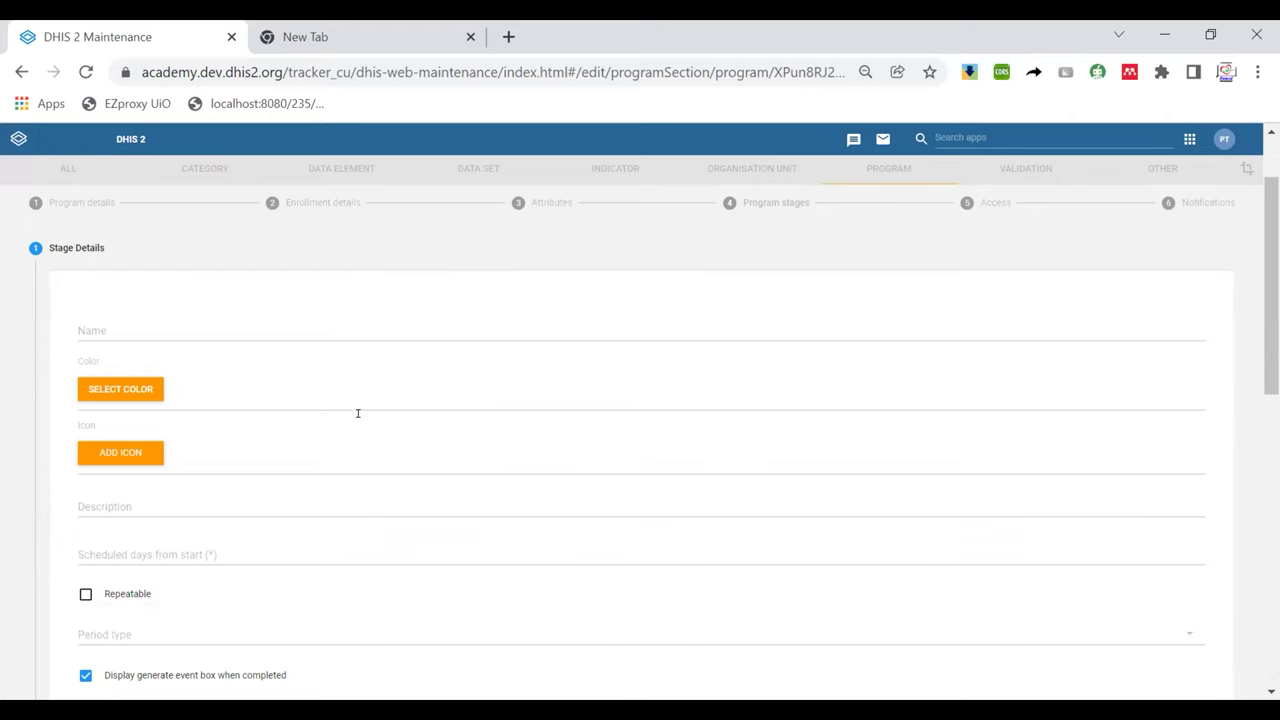
click(195, 331)
text(Diag)
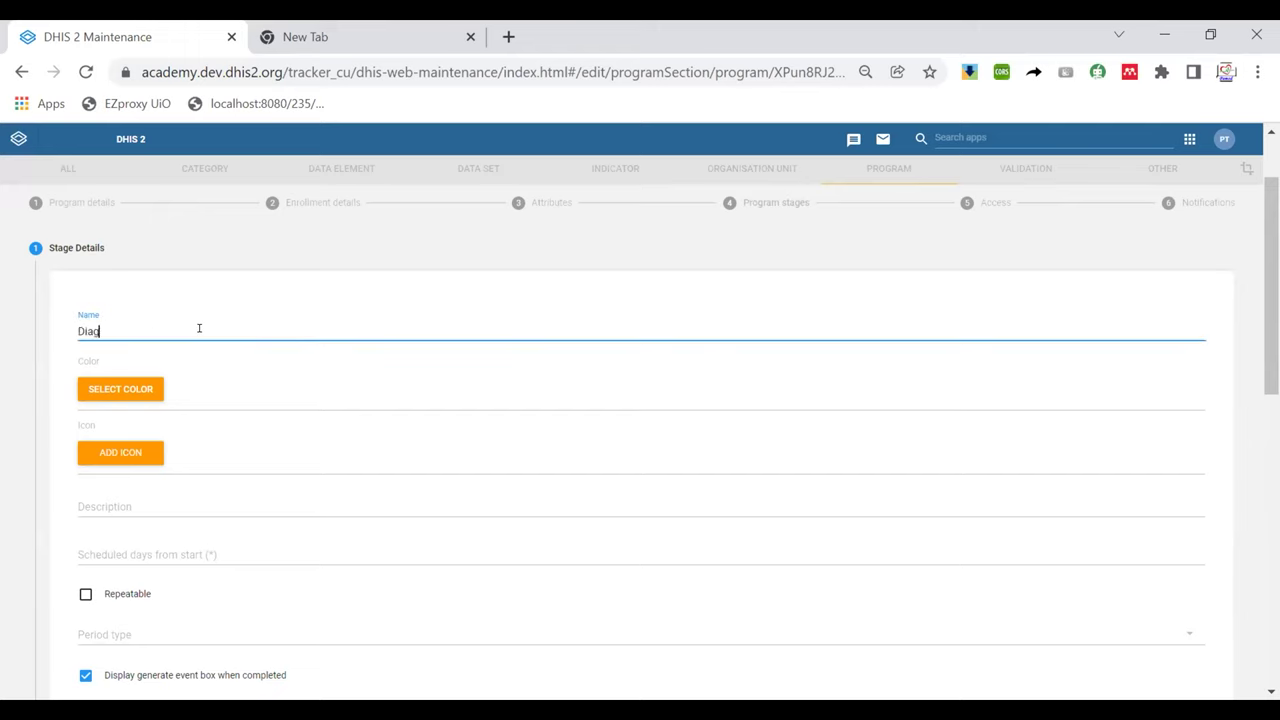
text(nosis/Initial Phase)
scroll(343, 390, down, 1)
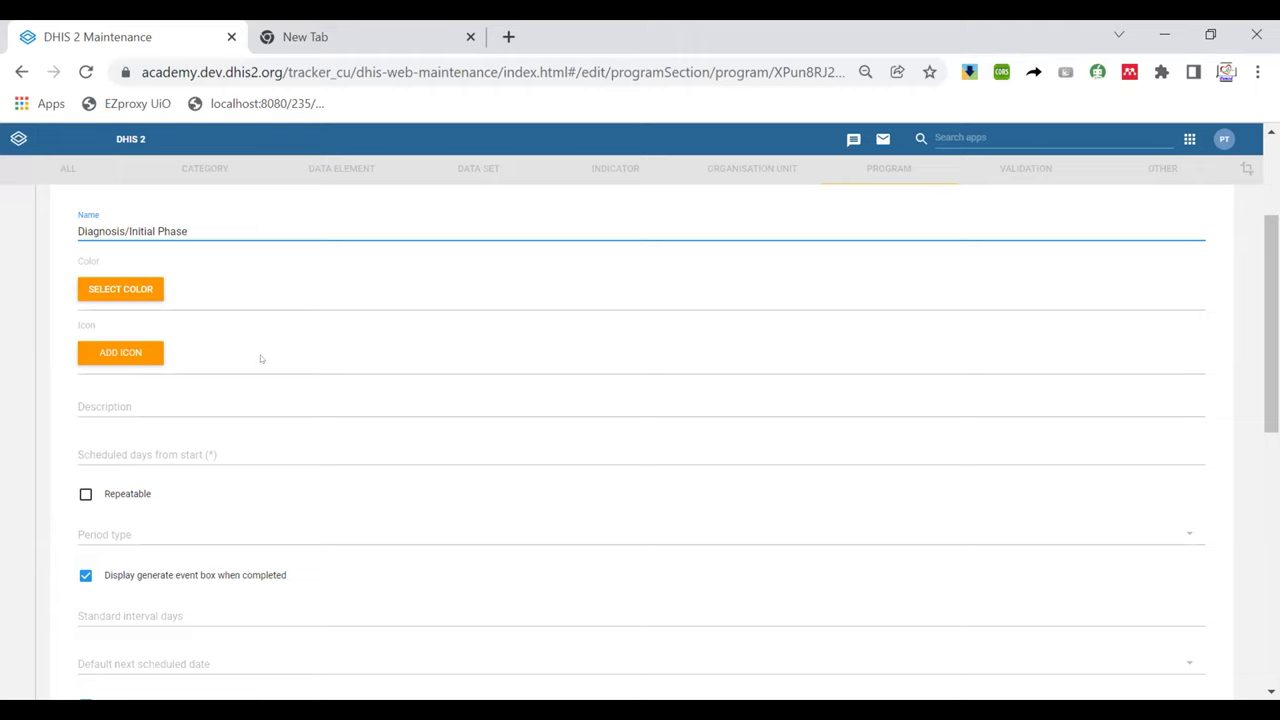
click(105, 445)
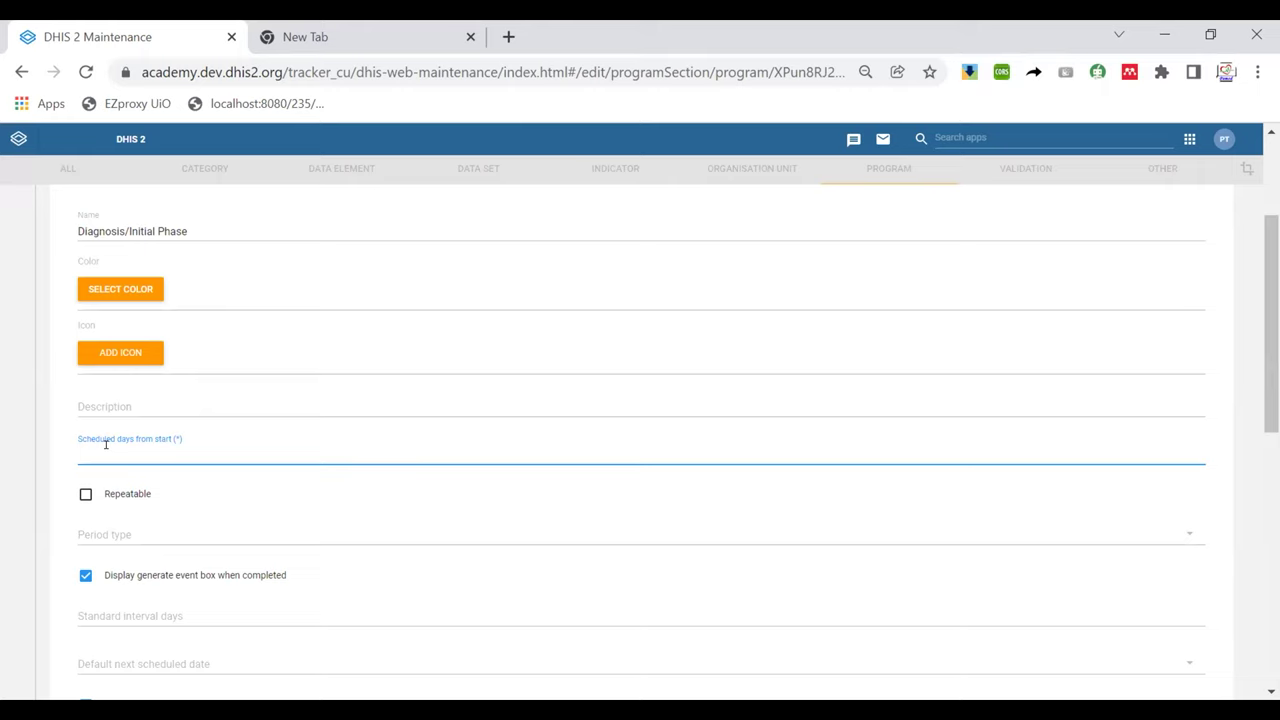
Set Scheduled days from start to 0 and untick 'Display generate event box when completed'.
text(0)
scroll(158, 455, down, 1)
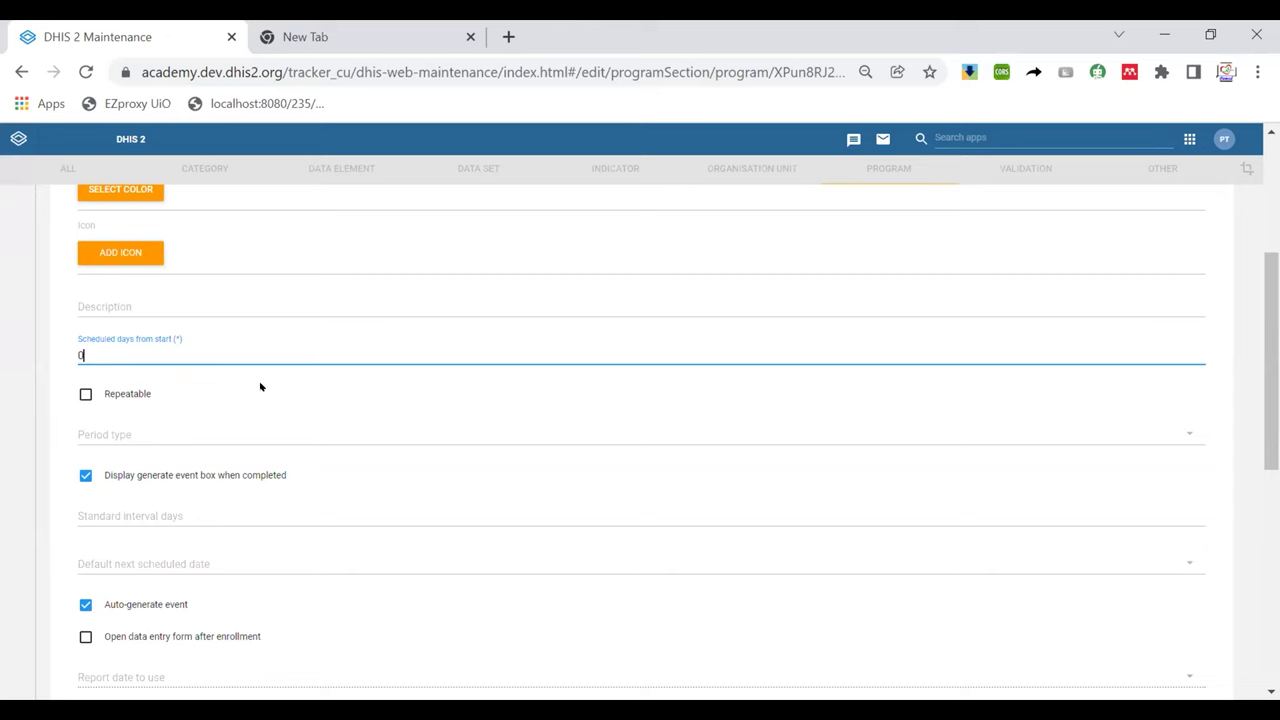
scroll(262, 387, down, 1)
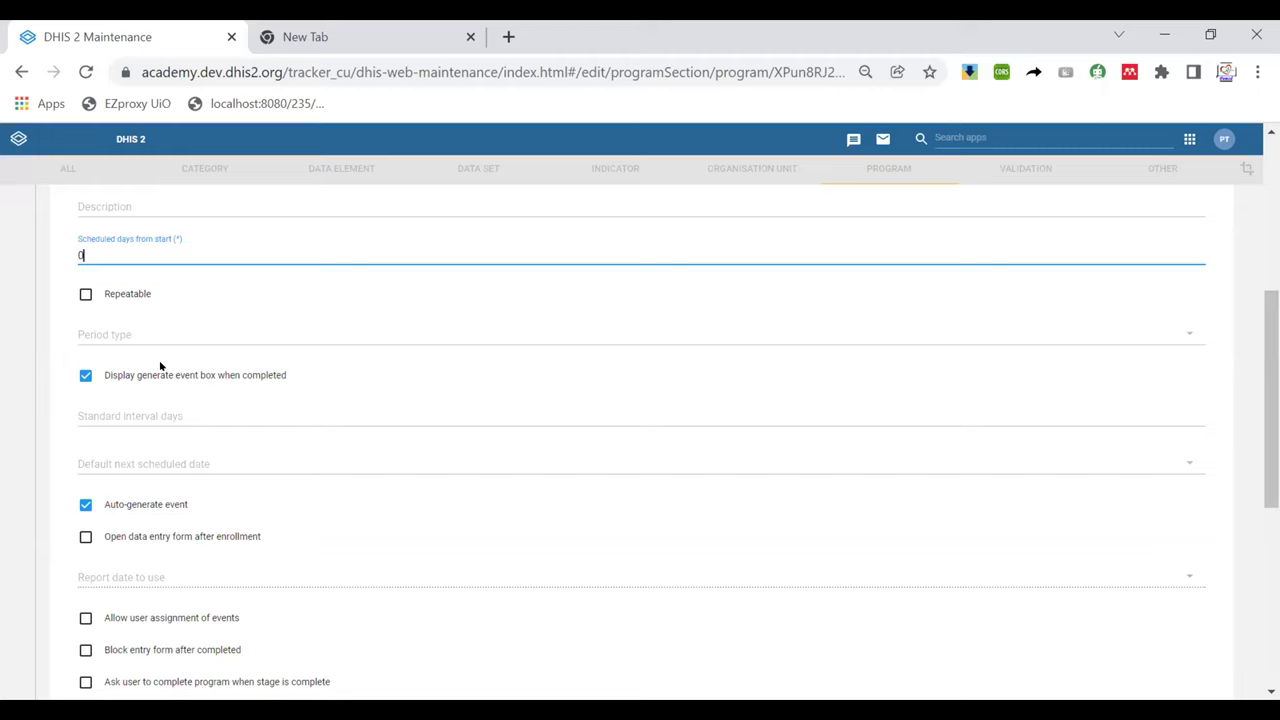
click(143, 377)
Scroll down the stage form to reach its remaining event options.
scroll(145, 378, down, 1)
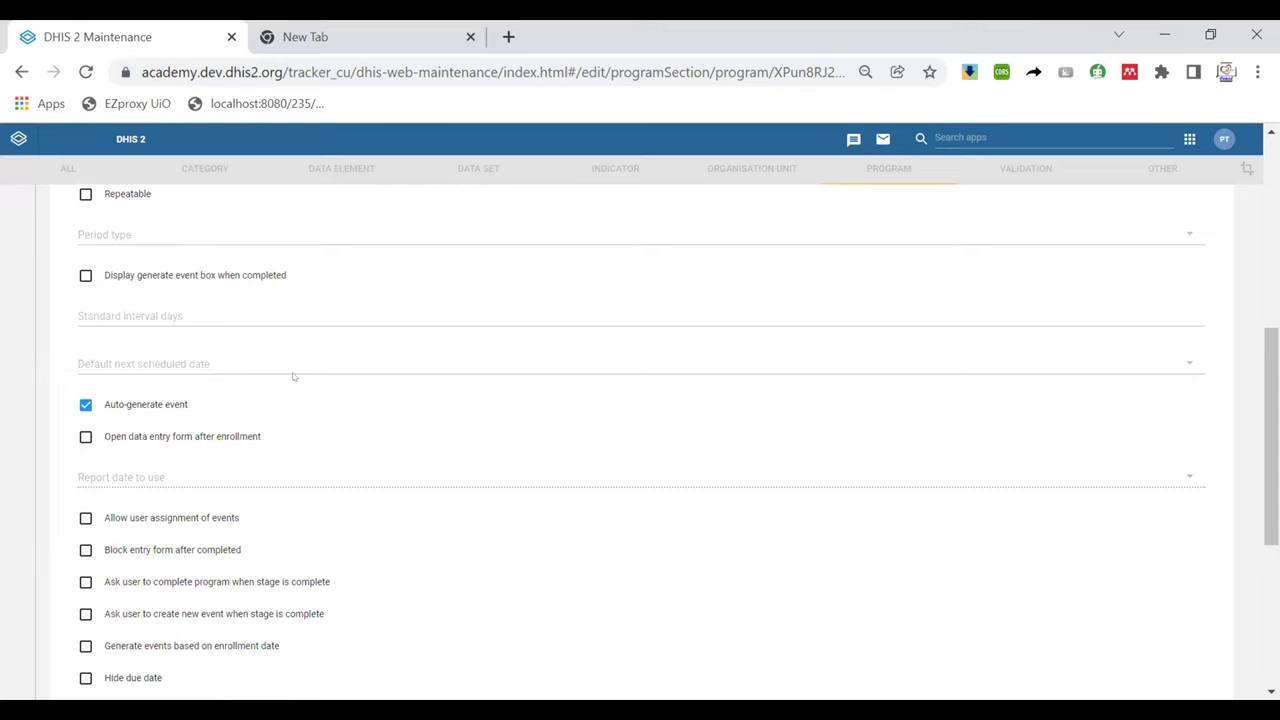
scroll(294, 376, down, 1)
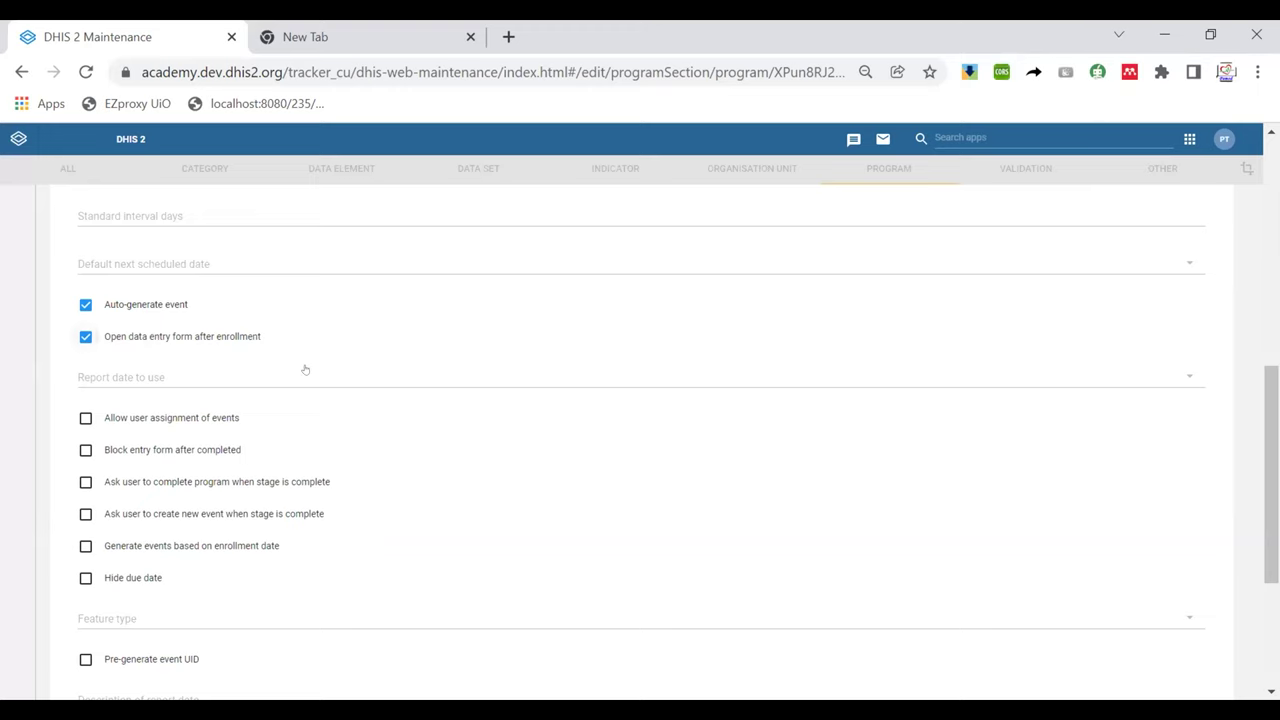
scroll(305, 370, down, 1)
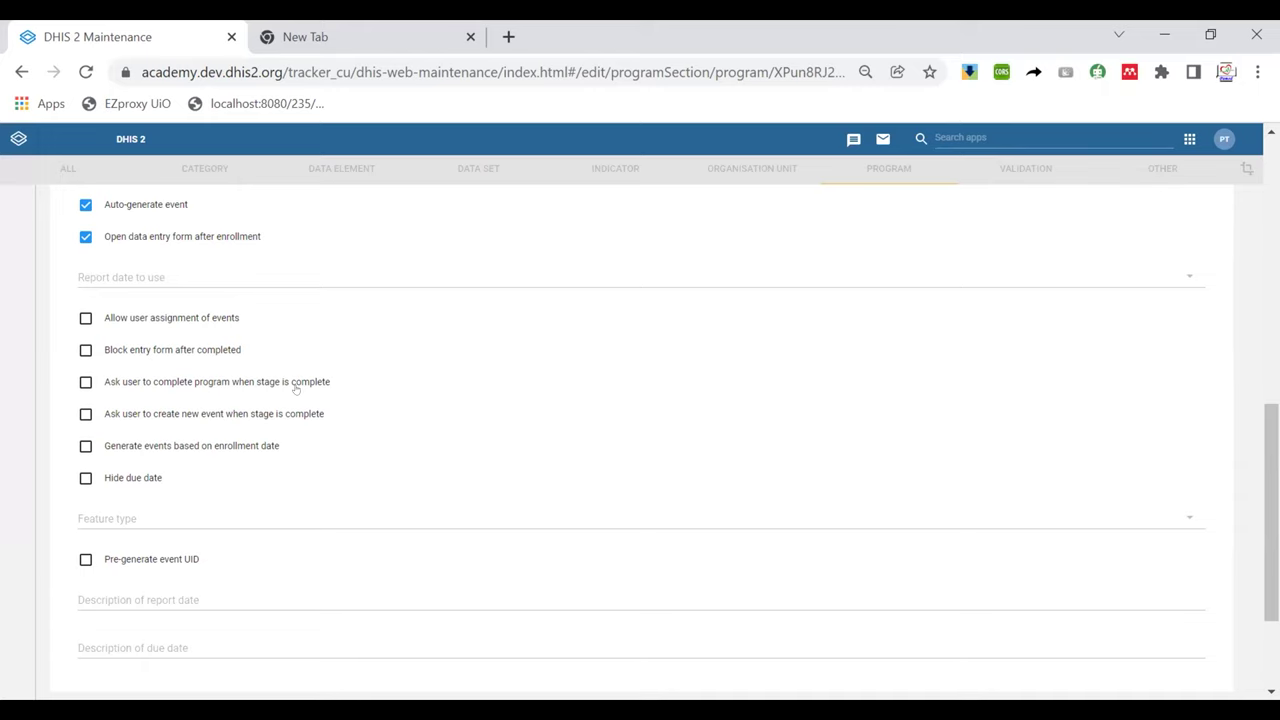
scroll(297, 390, down, 1)
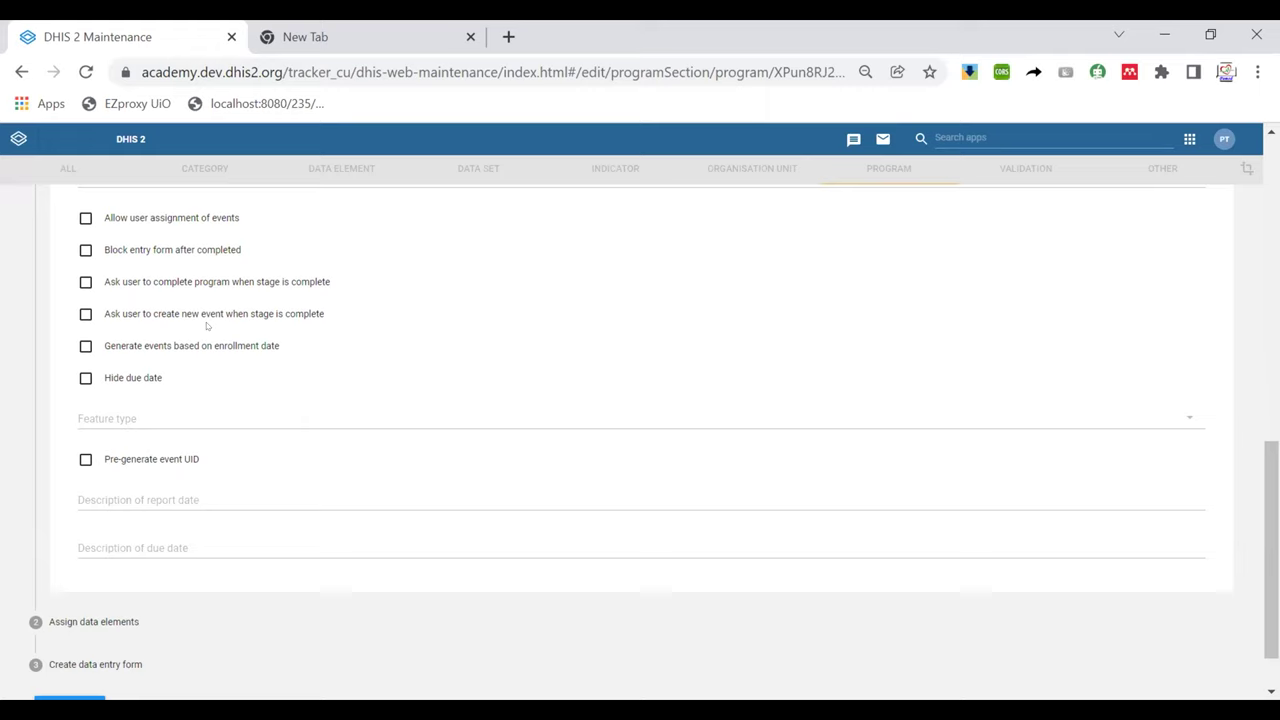
Tick 'Ask user to create new event when stage is complete', 'Generate events based on enrollment date' and 'Hide due date'.
click(189, 316)
click(175, 347)
click(113, 380)
scroll(216, 368, down, 1)
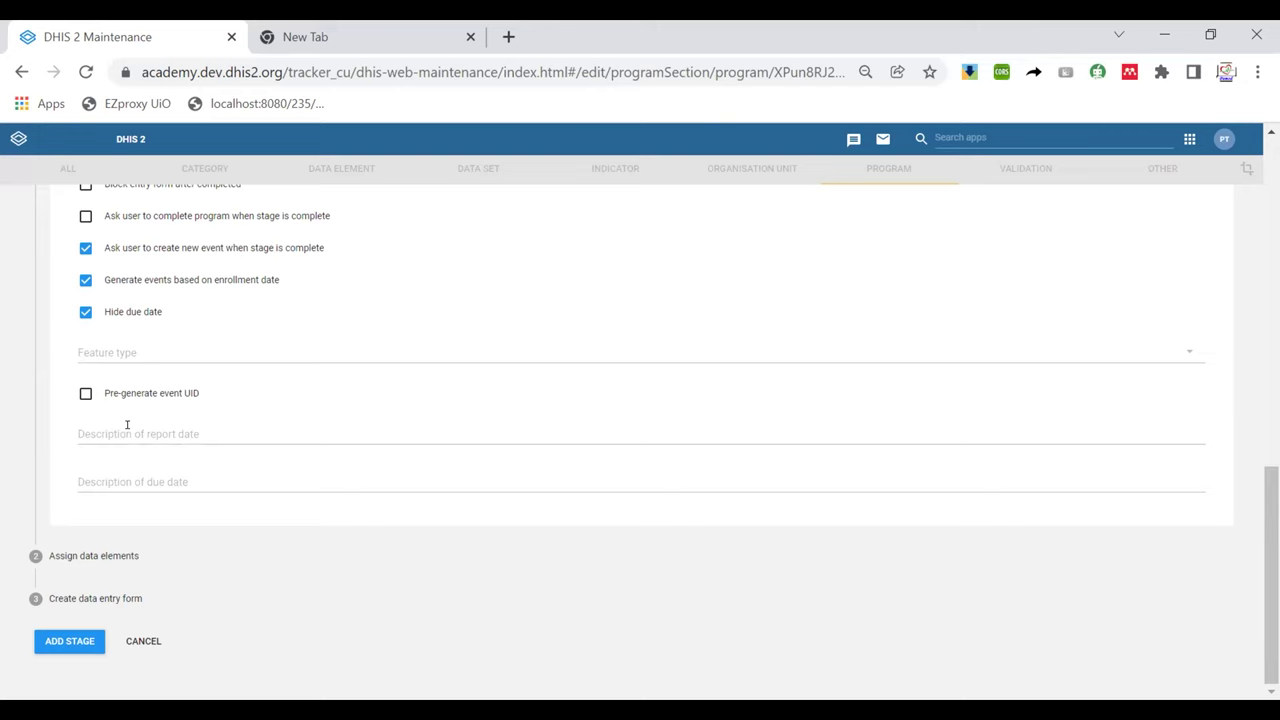
click(127, 425)
Enter 'Date of visit' as the report date description and go to Assign data elements.
text(Date)
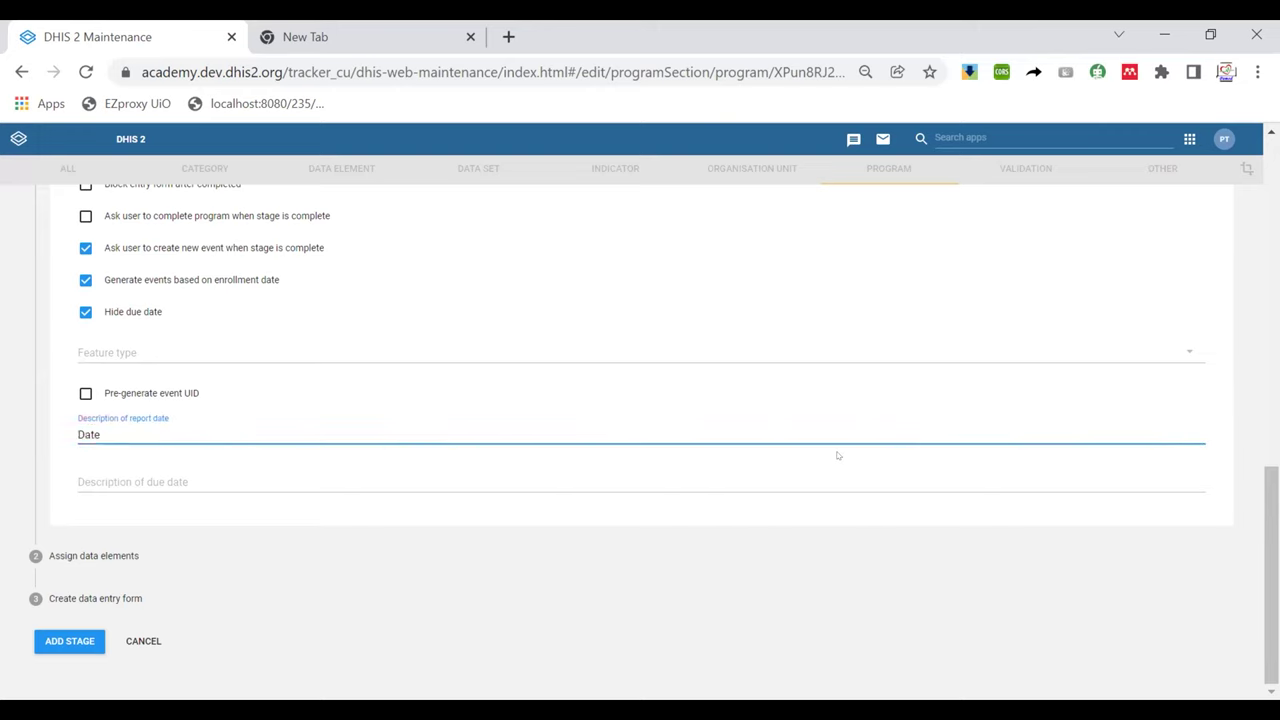
text( of visit)
scroll(585, 403, up, 10)
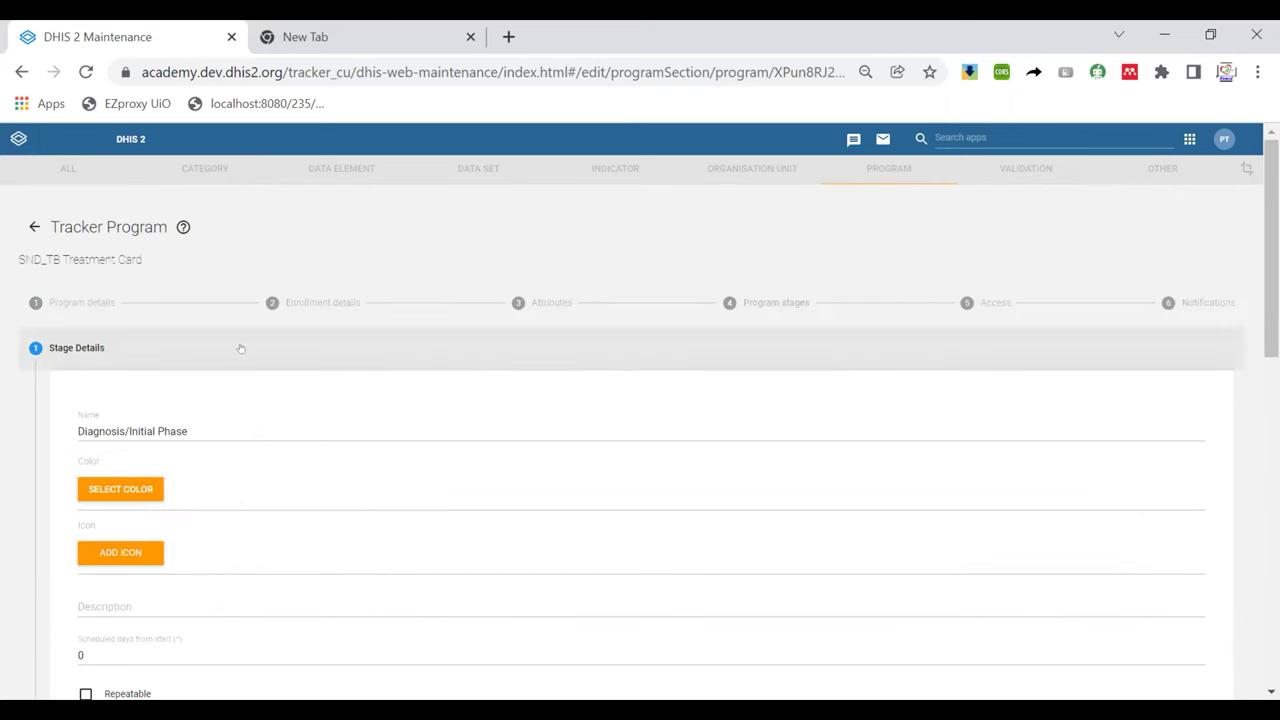
scroll(421, 378, down, 3)
scroll(421, 378, down, 5)
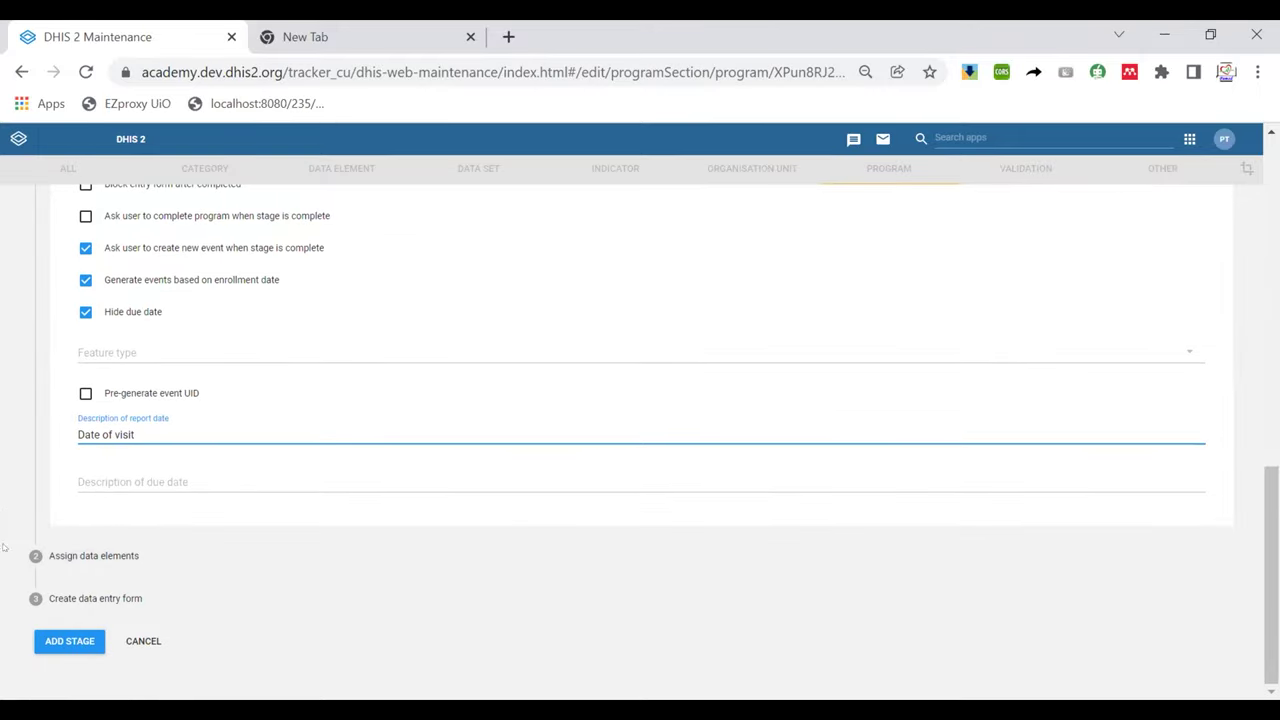
click(132, 557)
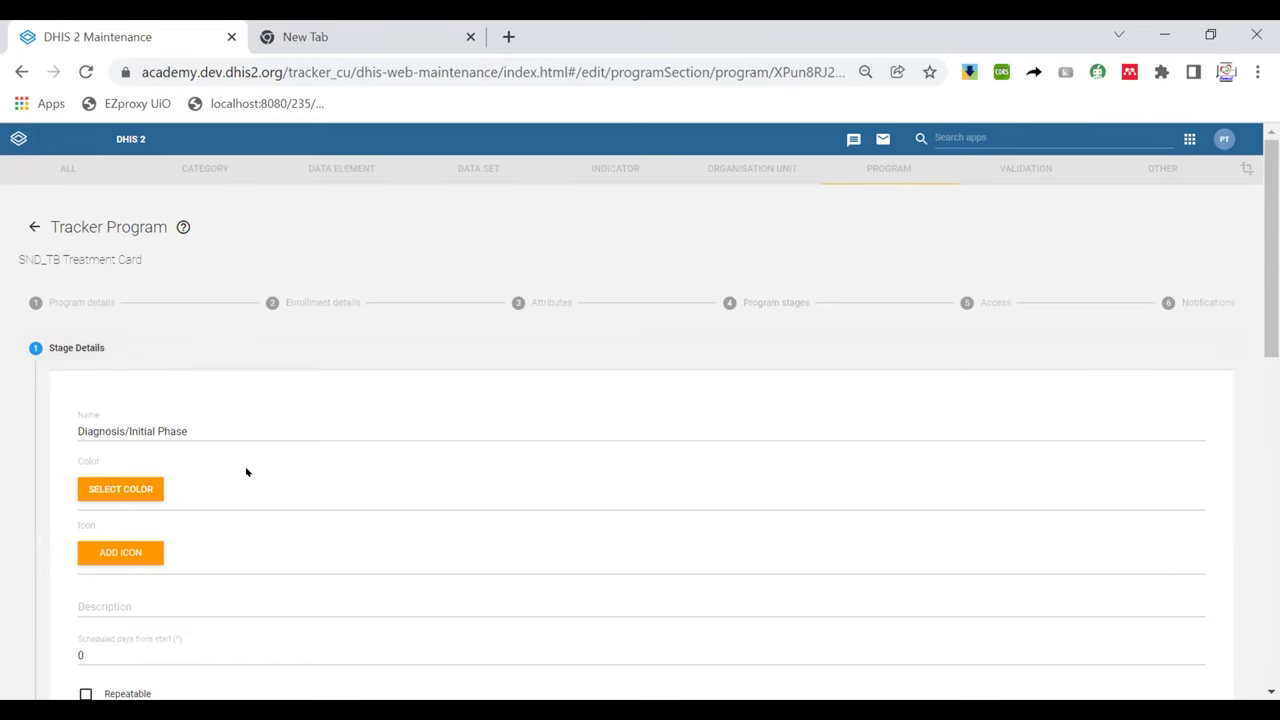
scroll(183, 471, down, 10)
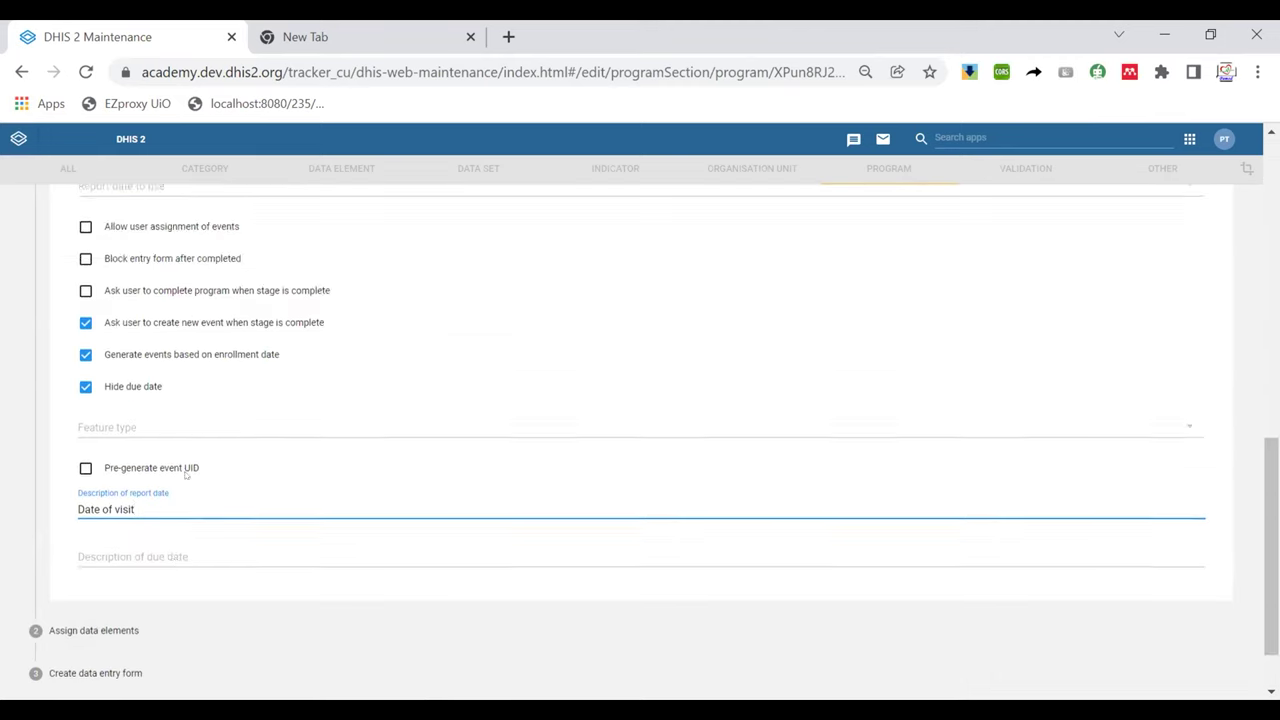
click(103, 556)
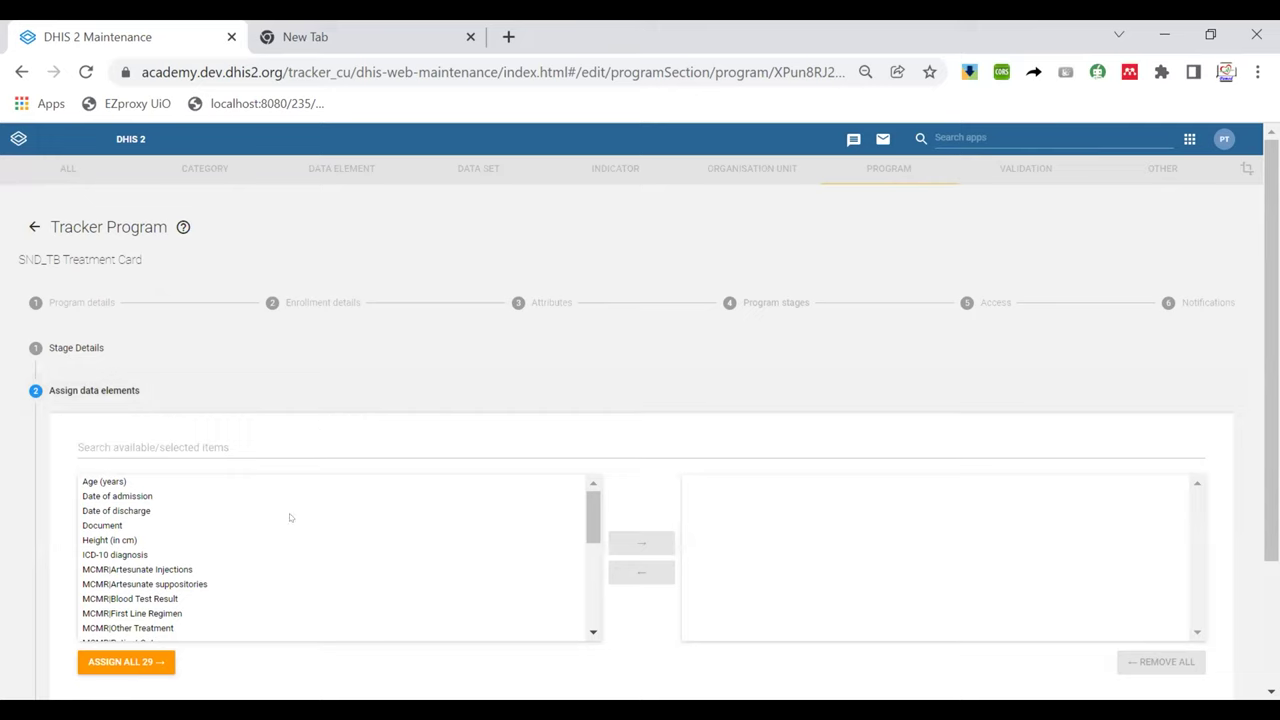
Filter by 'TB' and assign the eight TBTC elements from Culture Result through Type of Treatment.
scroll(289, 515, down, 3)
scroll(289, 515, up, 3)
click(114, 433)
text(T)
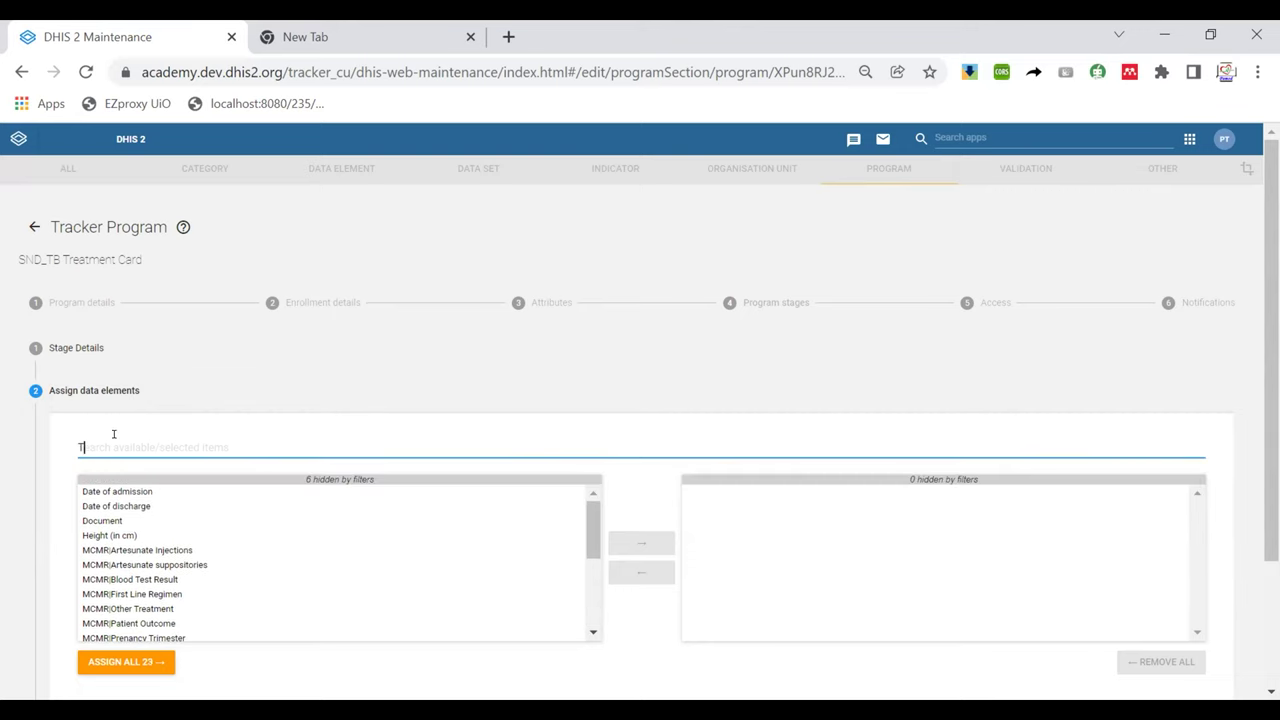
text(B)
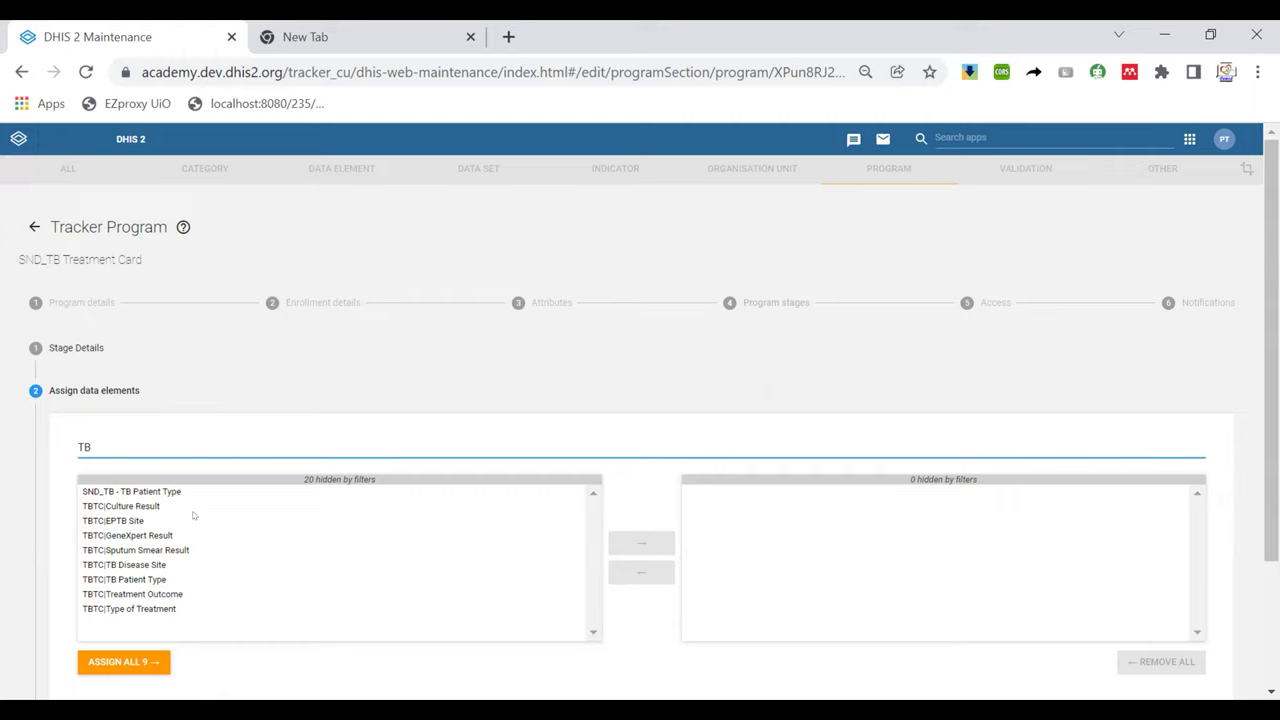
click(131, 506)
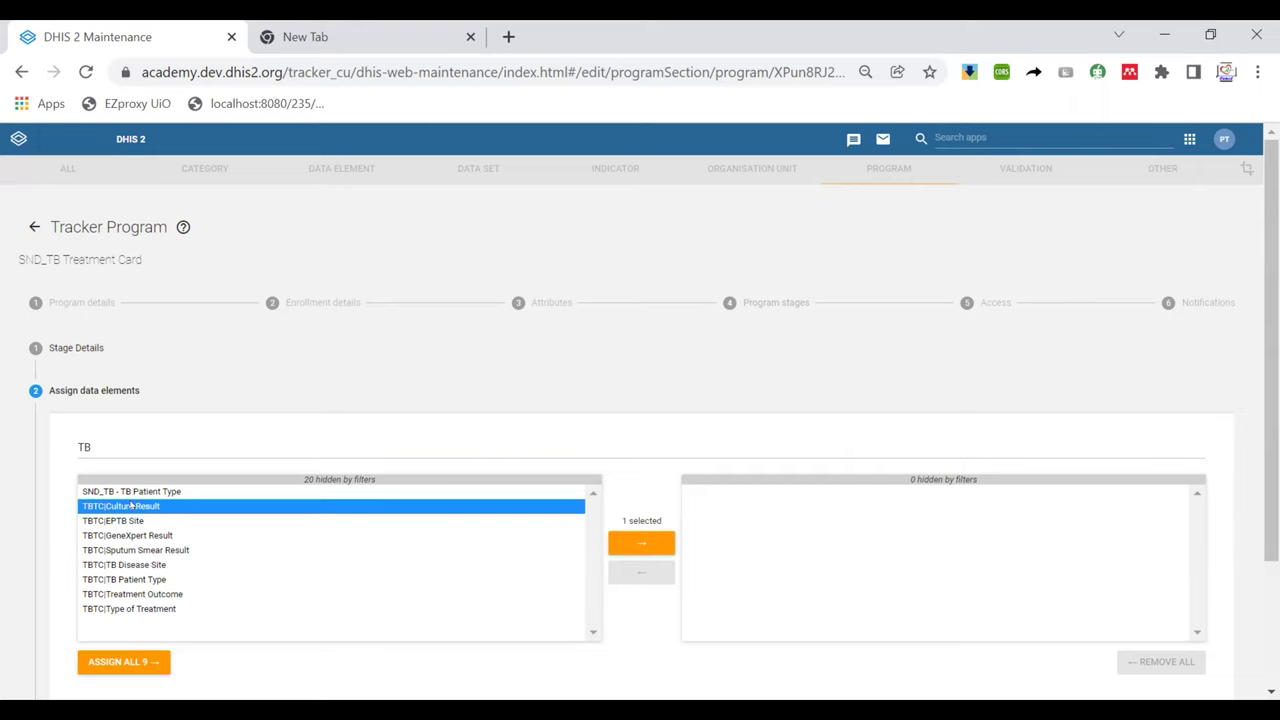
shift+click(128, 609)
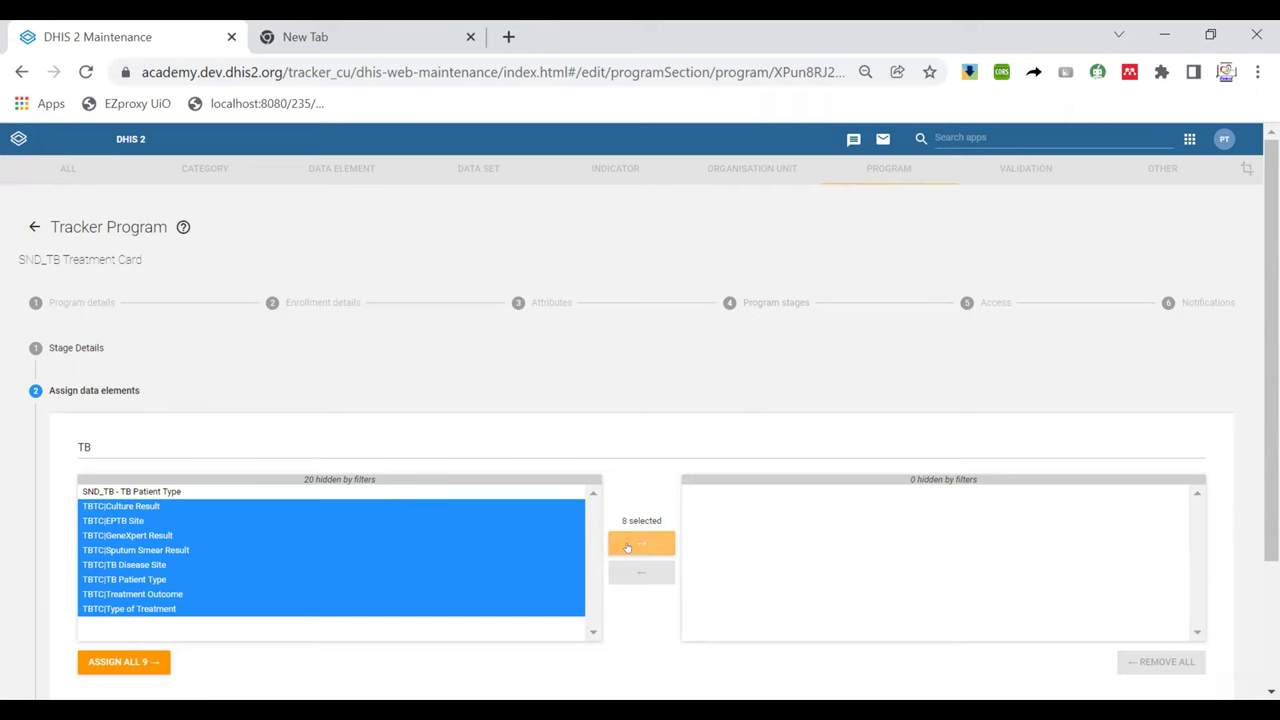
click(627, 547)
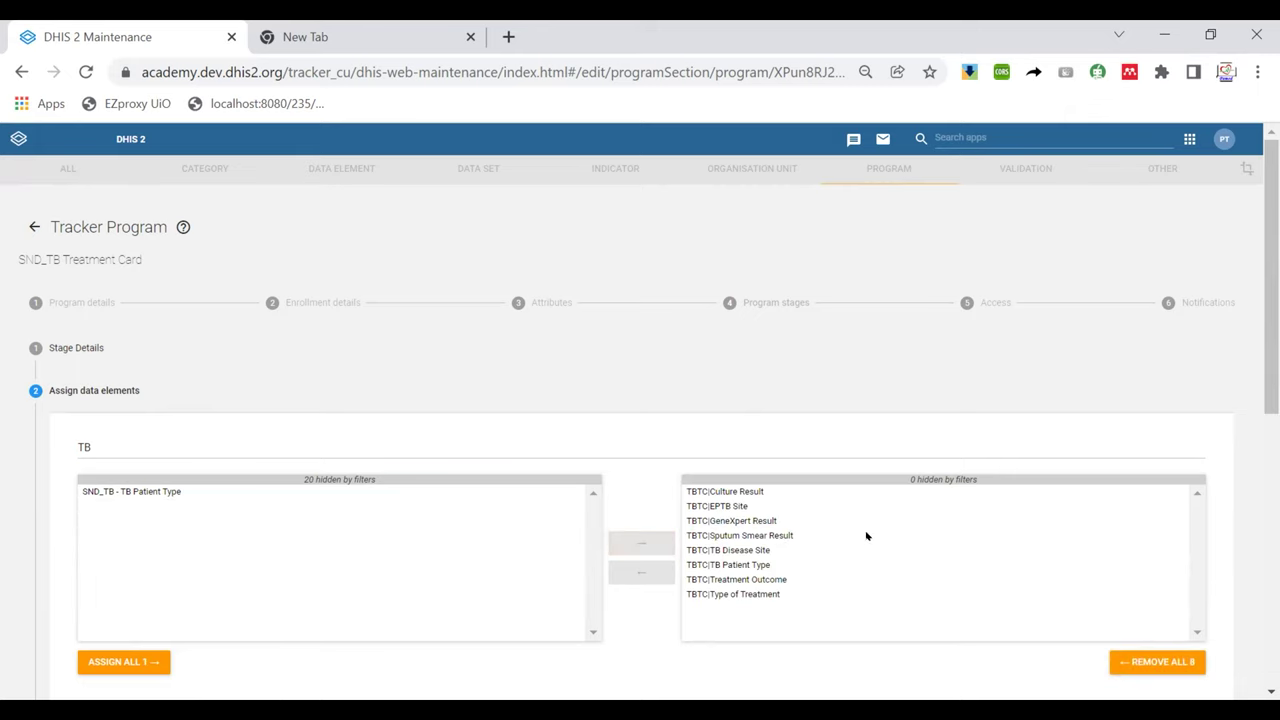
Filter by 'wei', assign Weight in kg, and clear the filter.
click(103, 443)
key(BackSpace)
key(BackSpace)
text(wei)
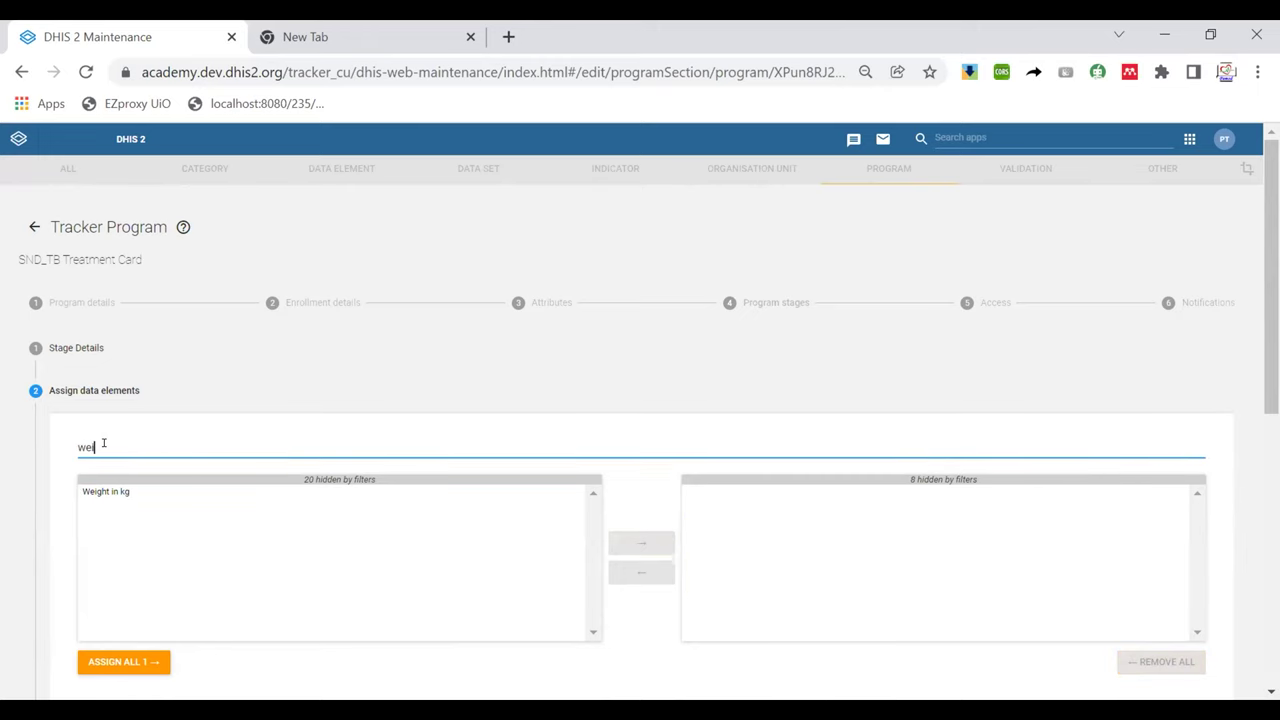
double_click(101, 493)
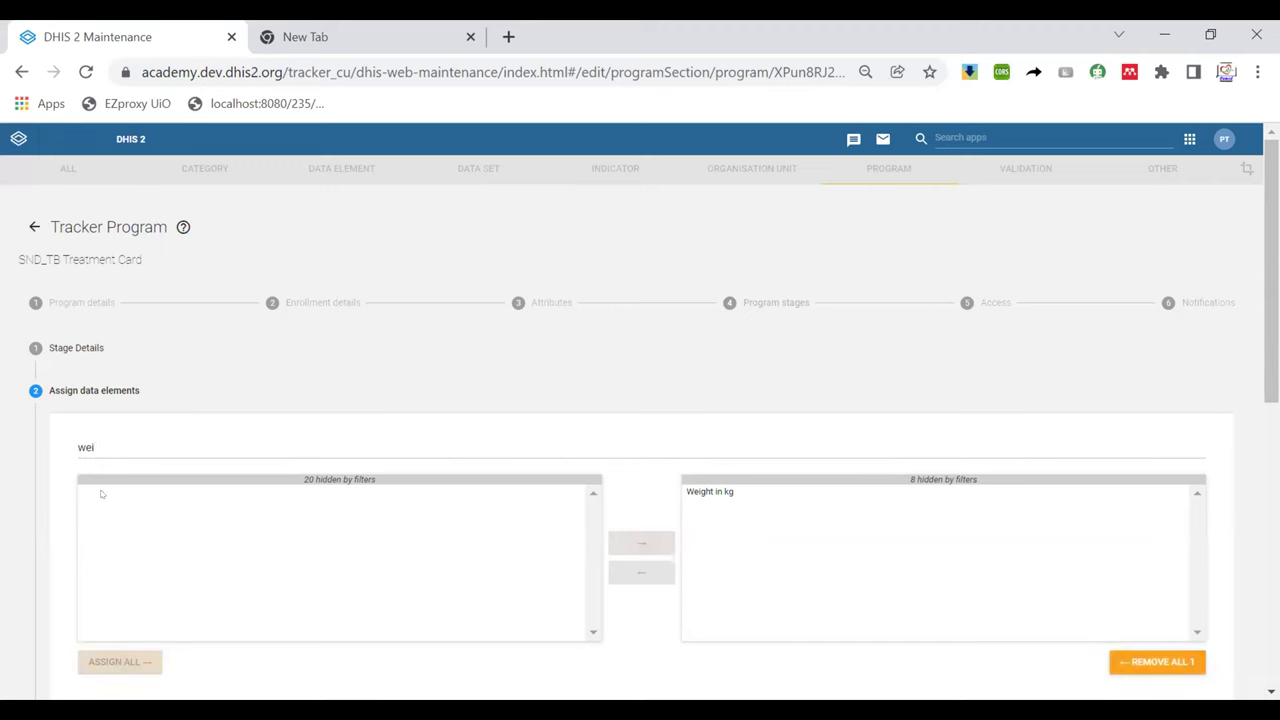
click(148, 443)
key(BackSpace)
key(BackSpace)
key(BackSpace)
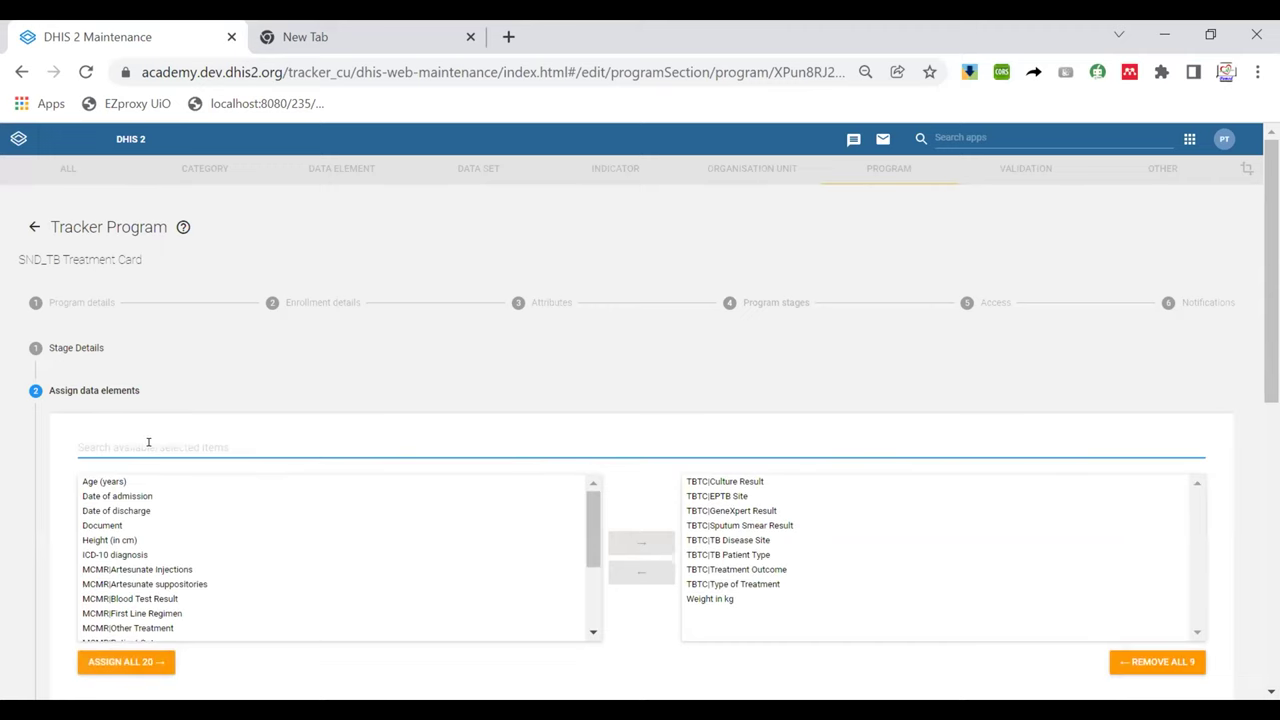
scroll(494, 382, down, 2)
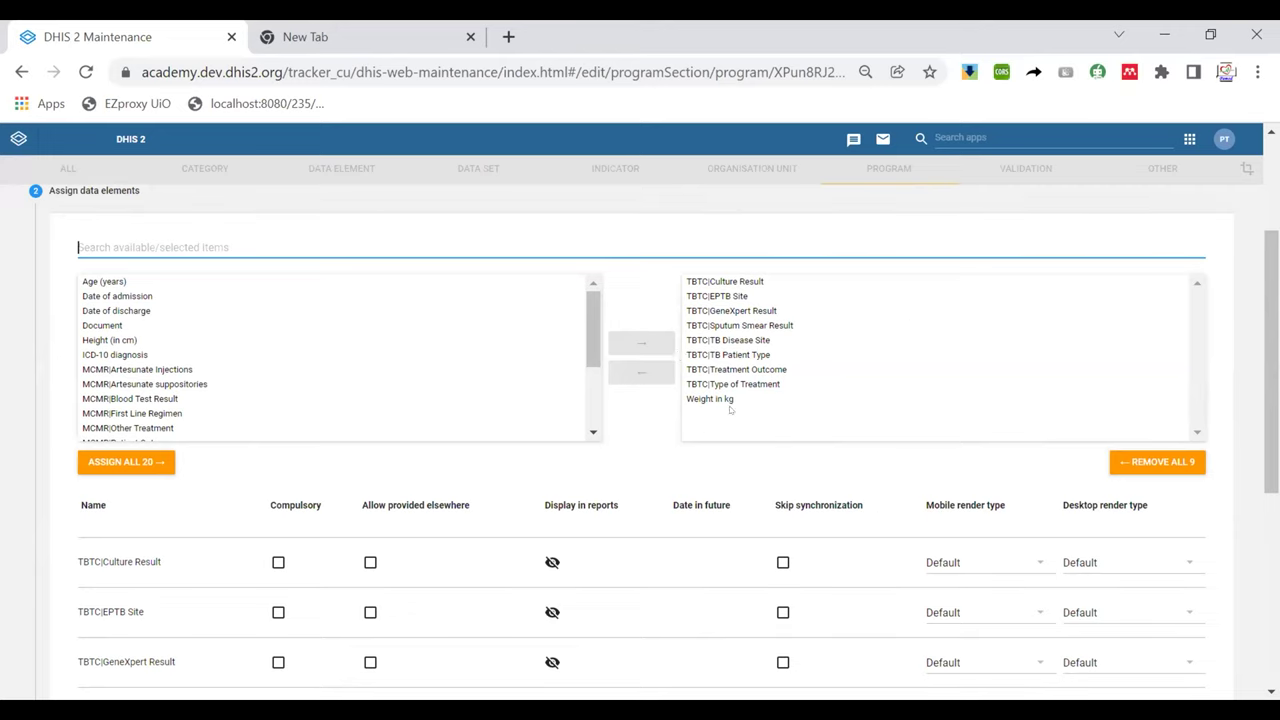
scroll(421, 431, down, 2)
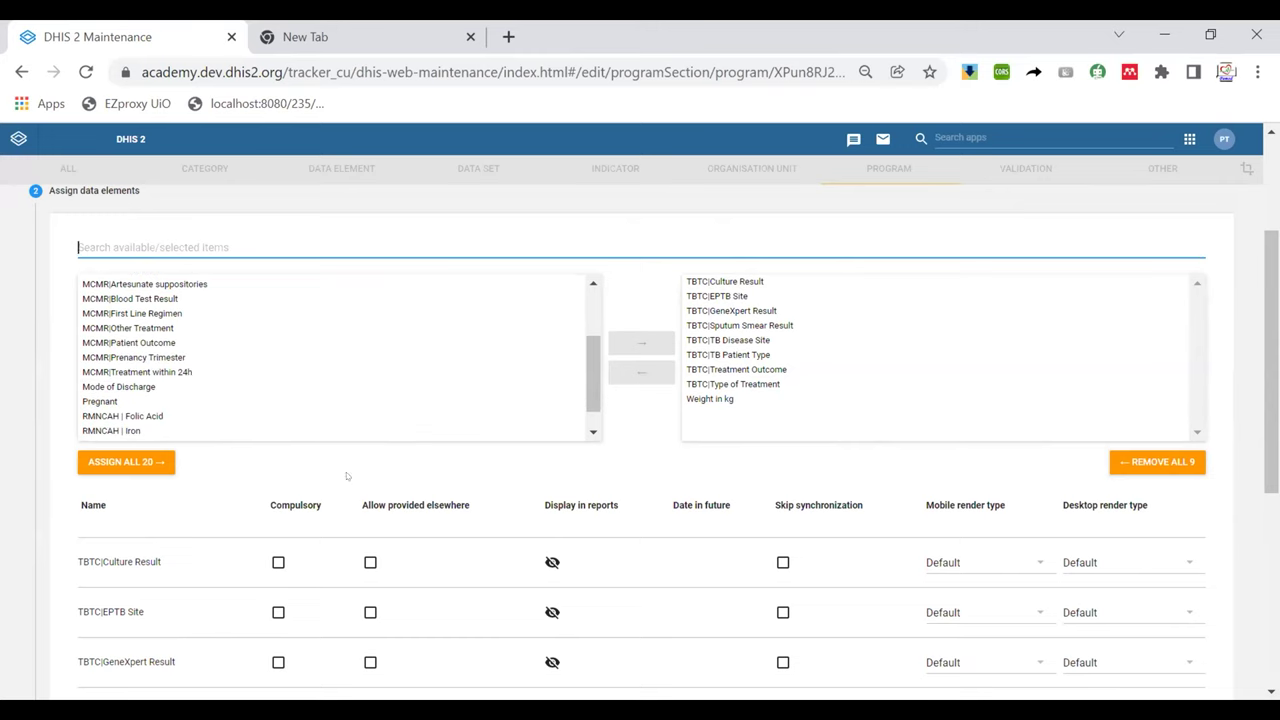
scroll(334, 475, down, 3)
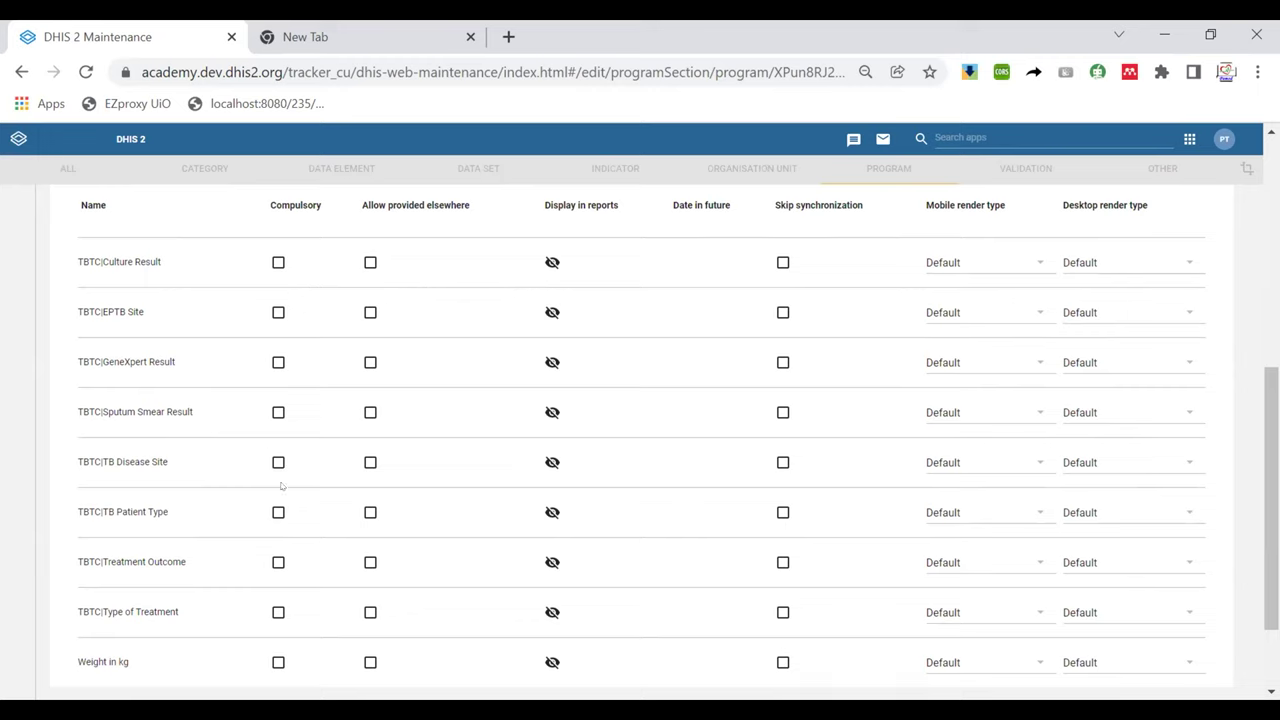
Mark TB Patient Type, TB Disease Site and Type of Treatment as compulsory.
click(278, 512)
click(279, 462)
scroll(310, 522, down, 1)
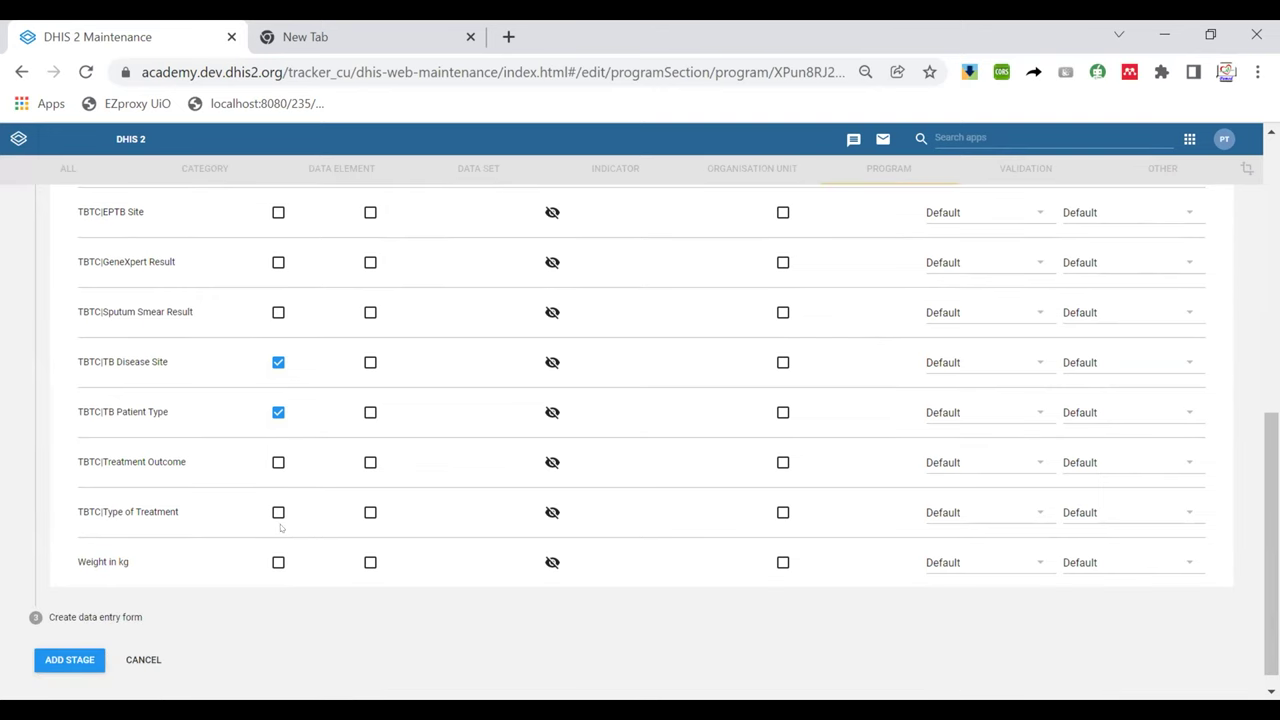
click(278, 513)
scroll(305, 500, up, 2)
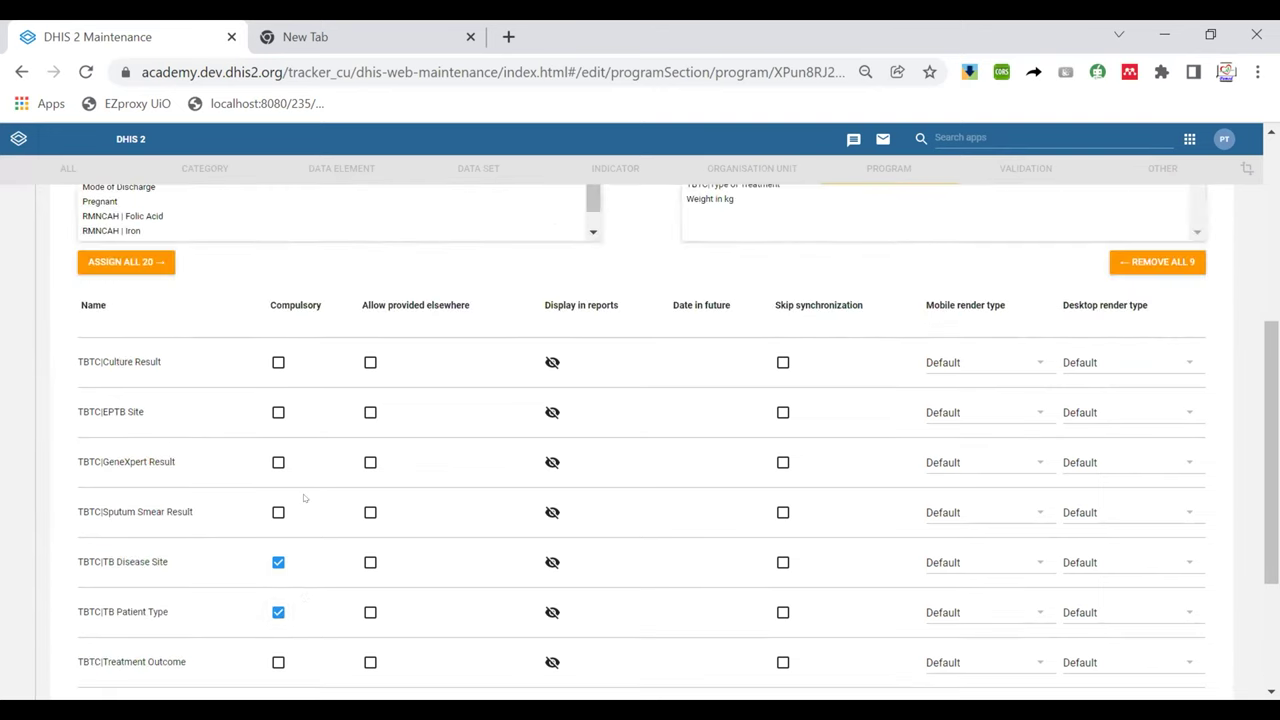
Enable Display in reports for TB Patient Type, TB Disease Site, Type of Treatment, Sputum Smear Result and Culture Result.
click(551, 363)
click(551, 363)
scroll(550, 540, down, 1)
click(552, 513)
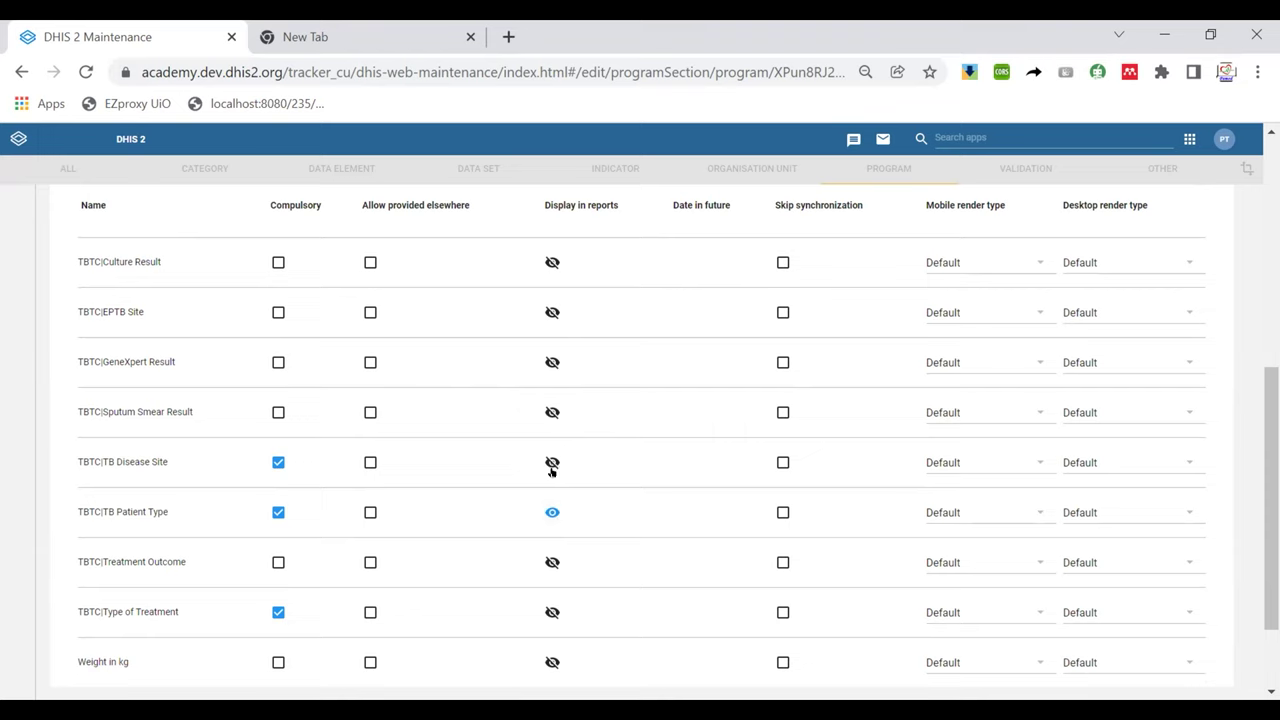
click(551, 465)
click(551, 612)
click(552, 412)
click(552, 263)
scroll(420, 475, down, 2)
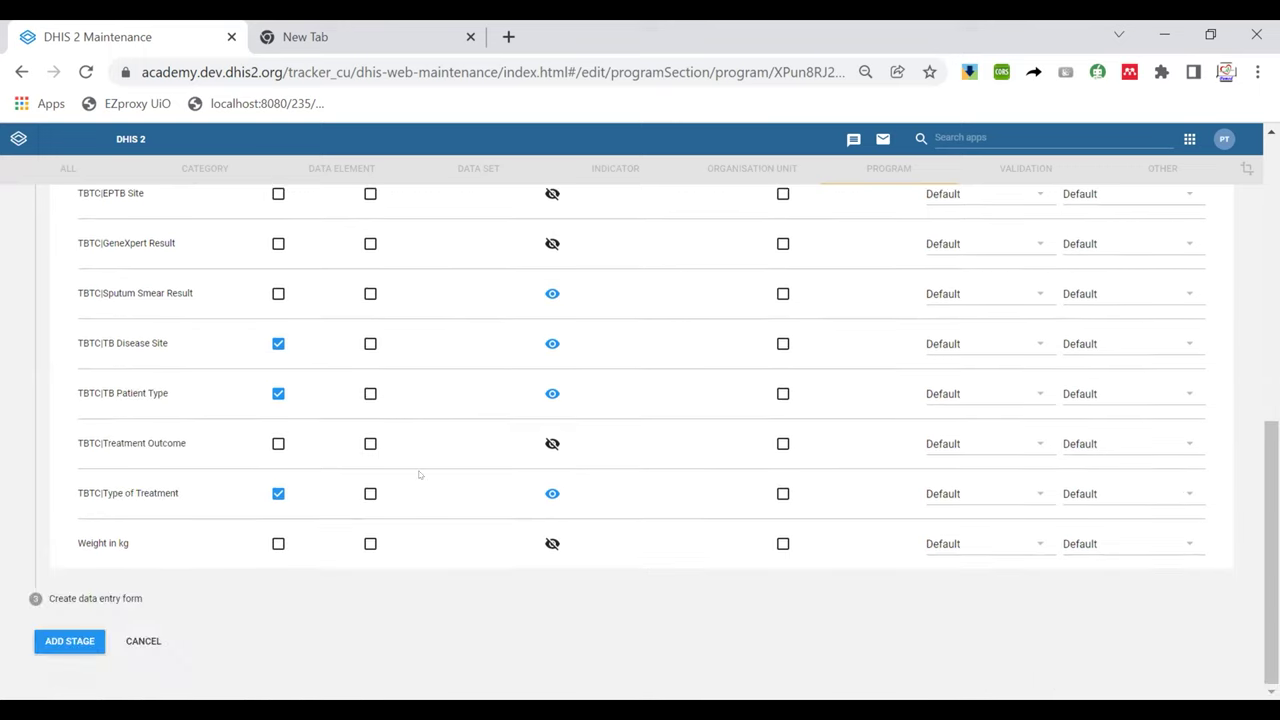
scroll(443, 549, up, 10)
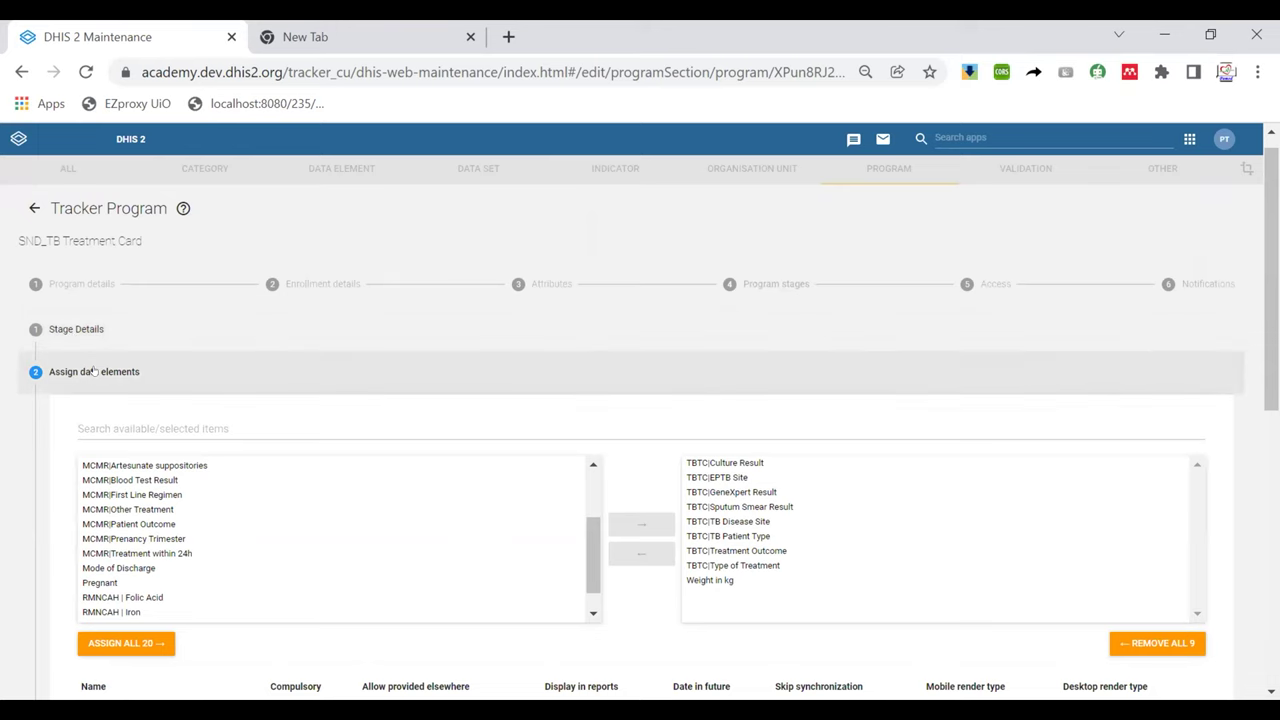
scroll(151, 362, down, 6)
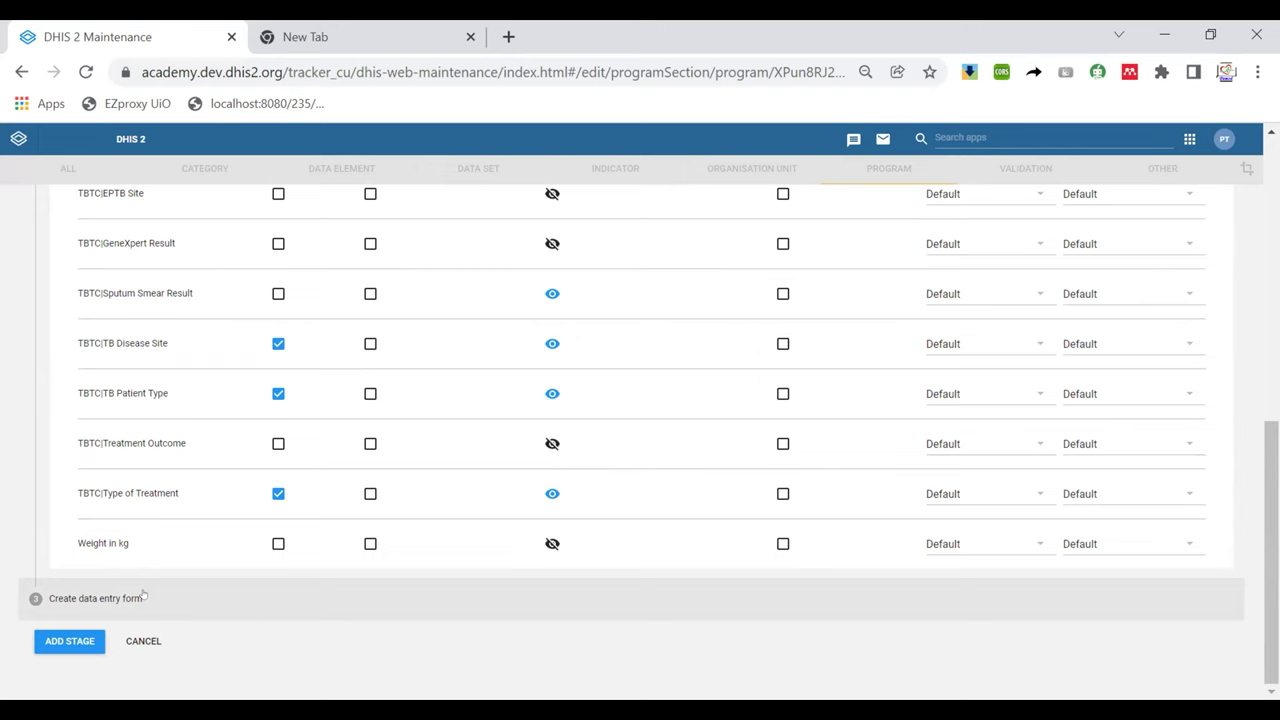
click(143, 597)
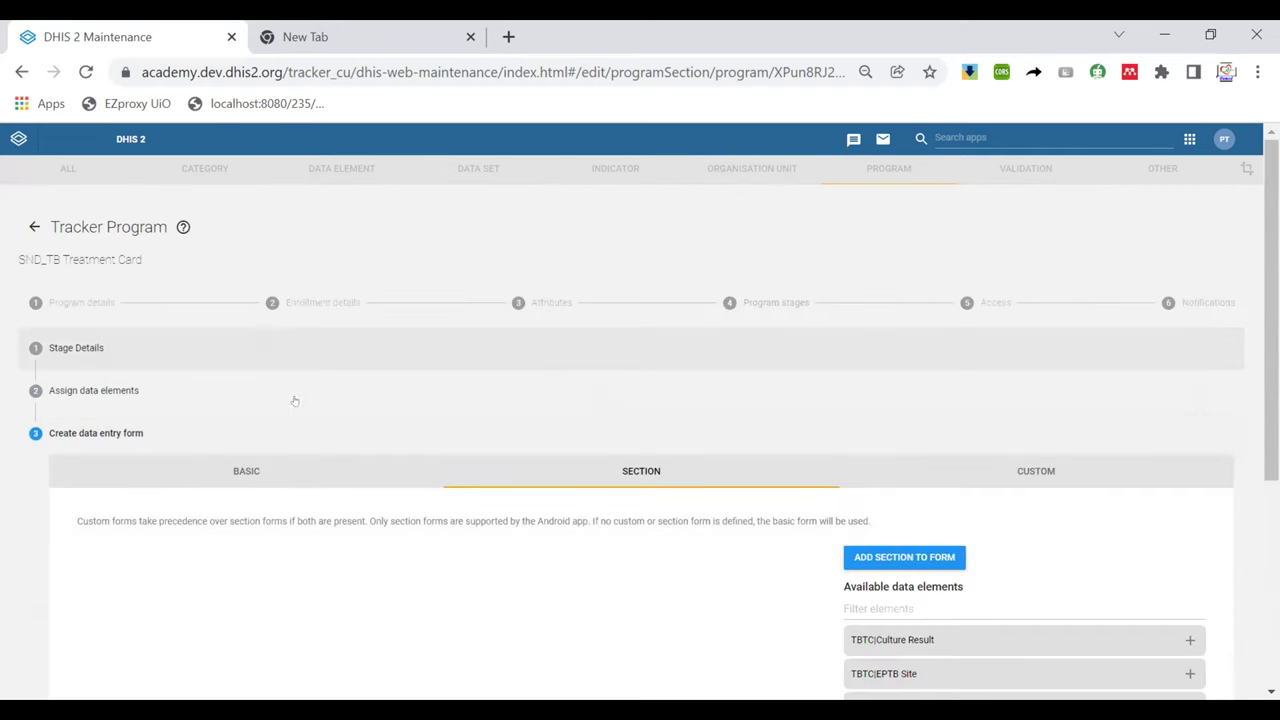
Look at the custom form option, then return to the section form listing the TBTC elements.
scroll(298, 400, down, 2)
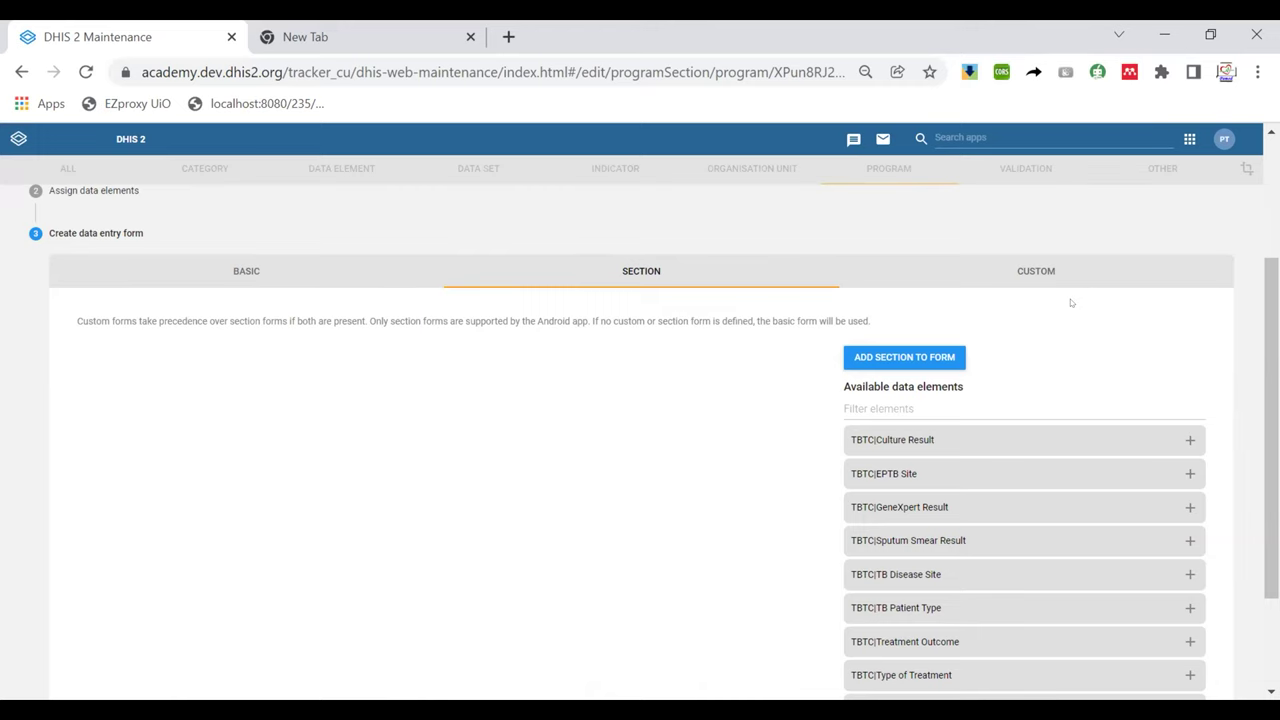
click(1040, 278)
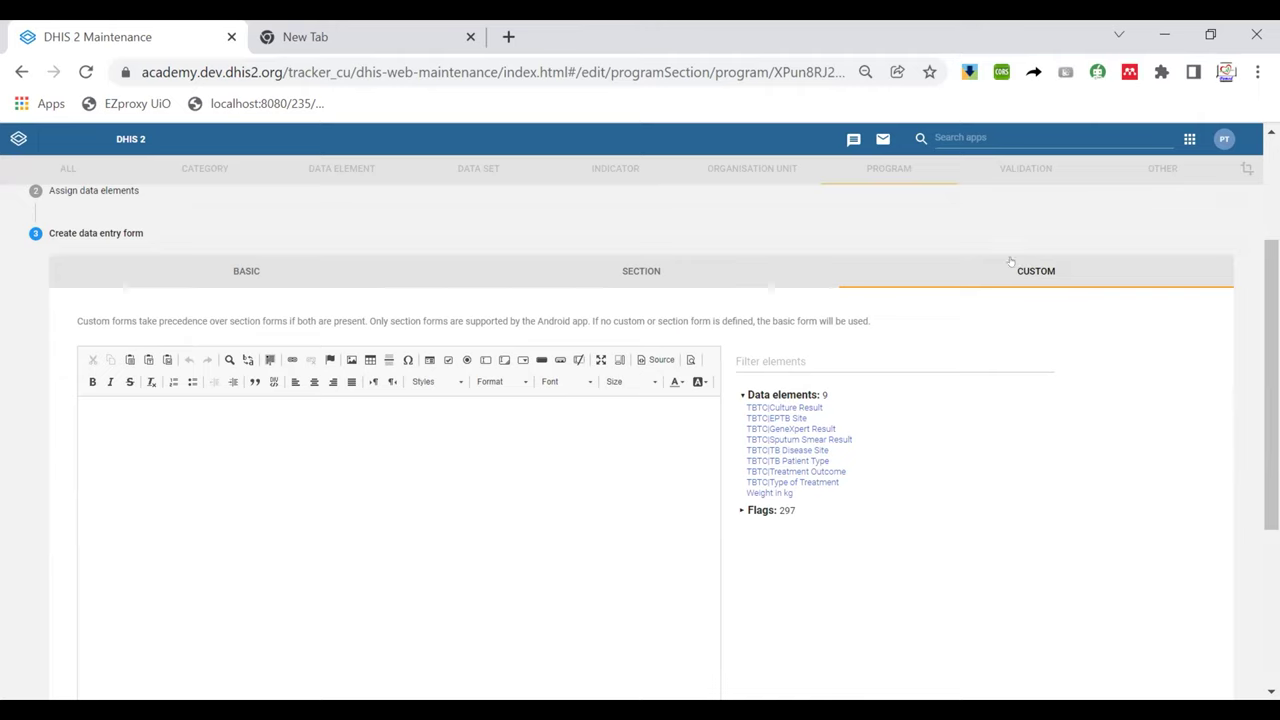
click(633, 272)
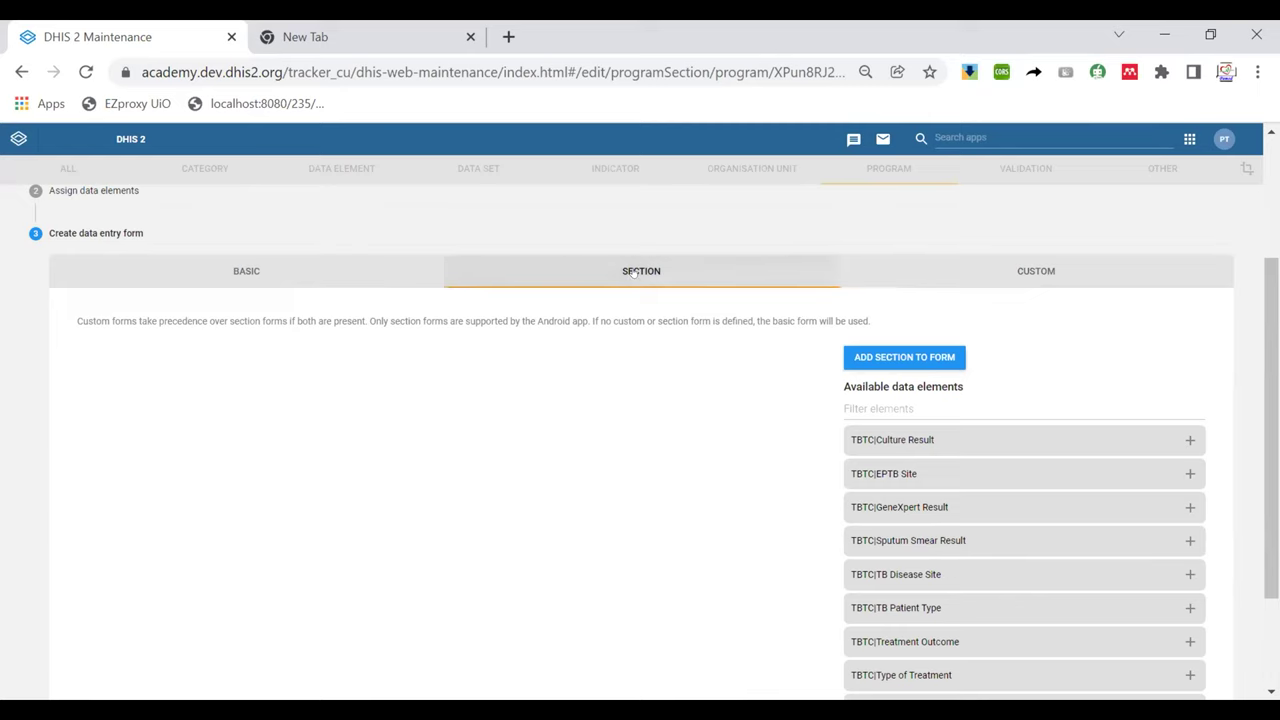
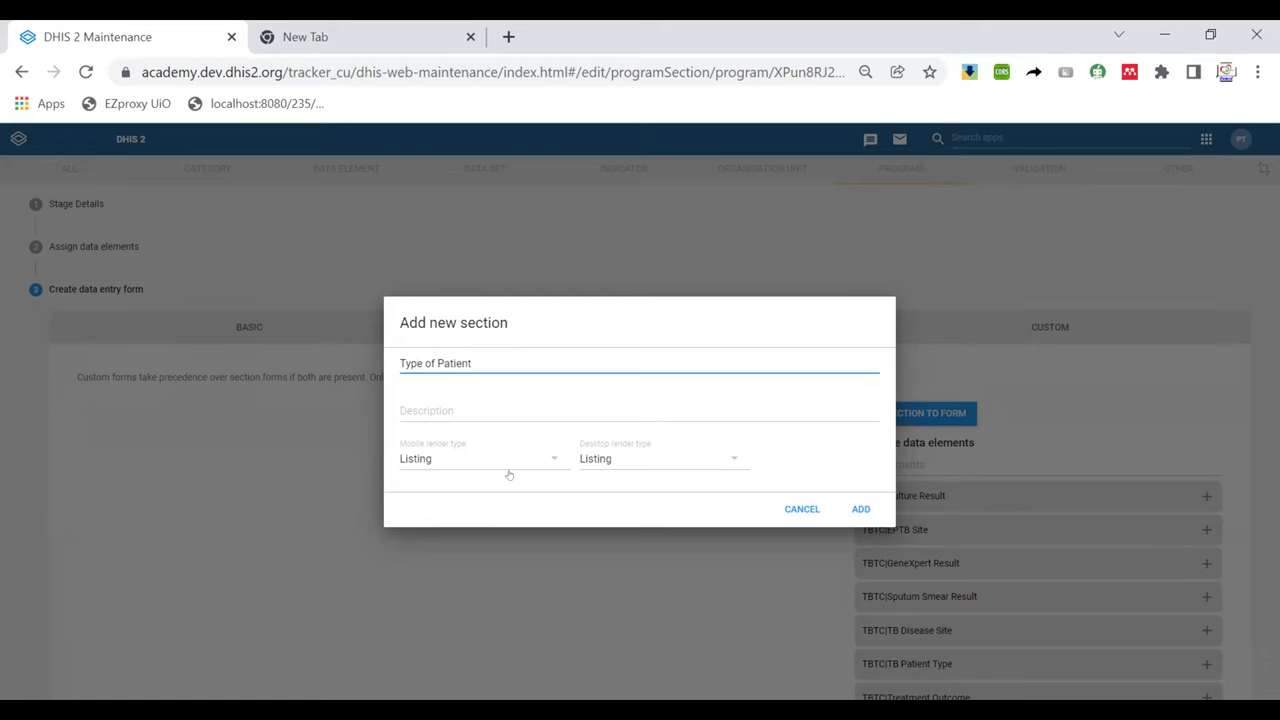
Add the Type of Patient, Disease Site and Type of Treatment for Initial Phase sections.
click(861, 509)
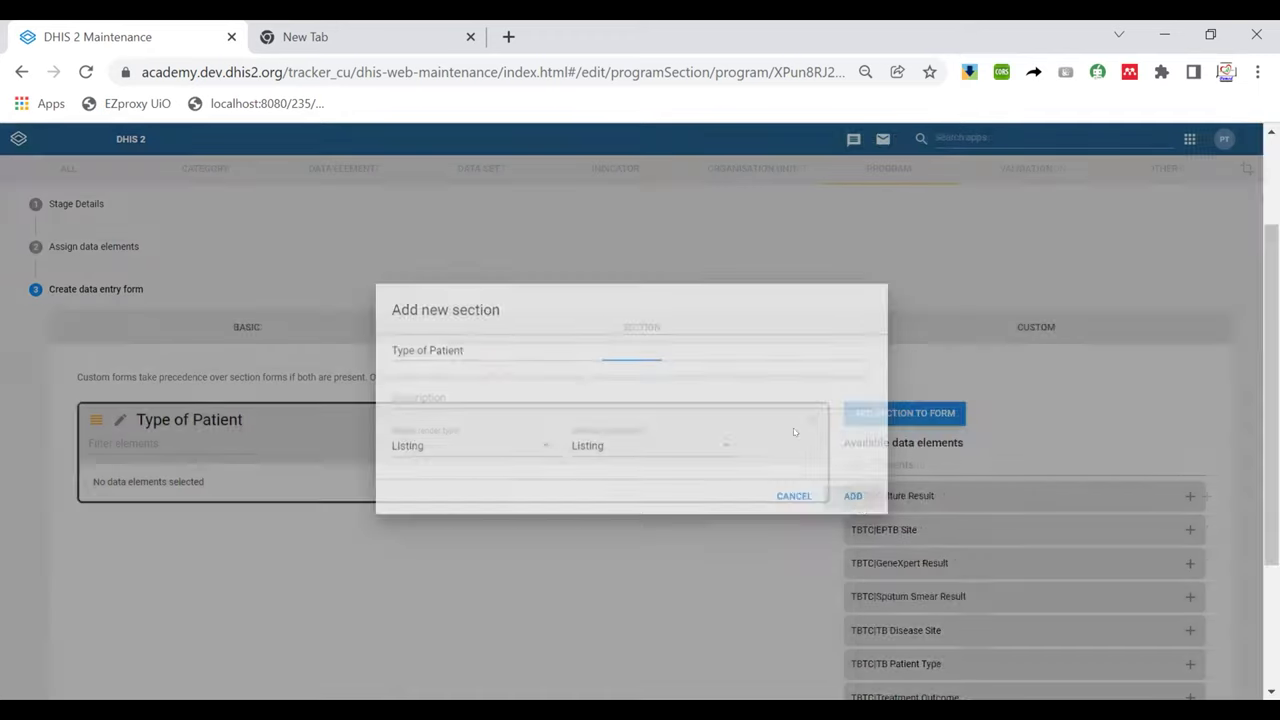
scroll(629, 357, down, 1)
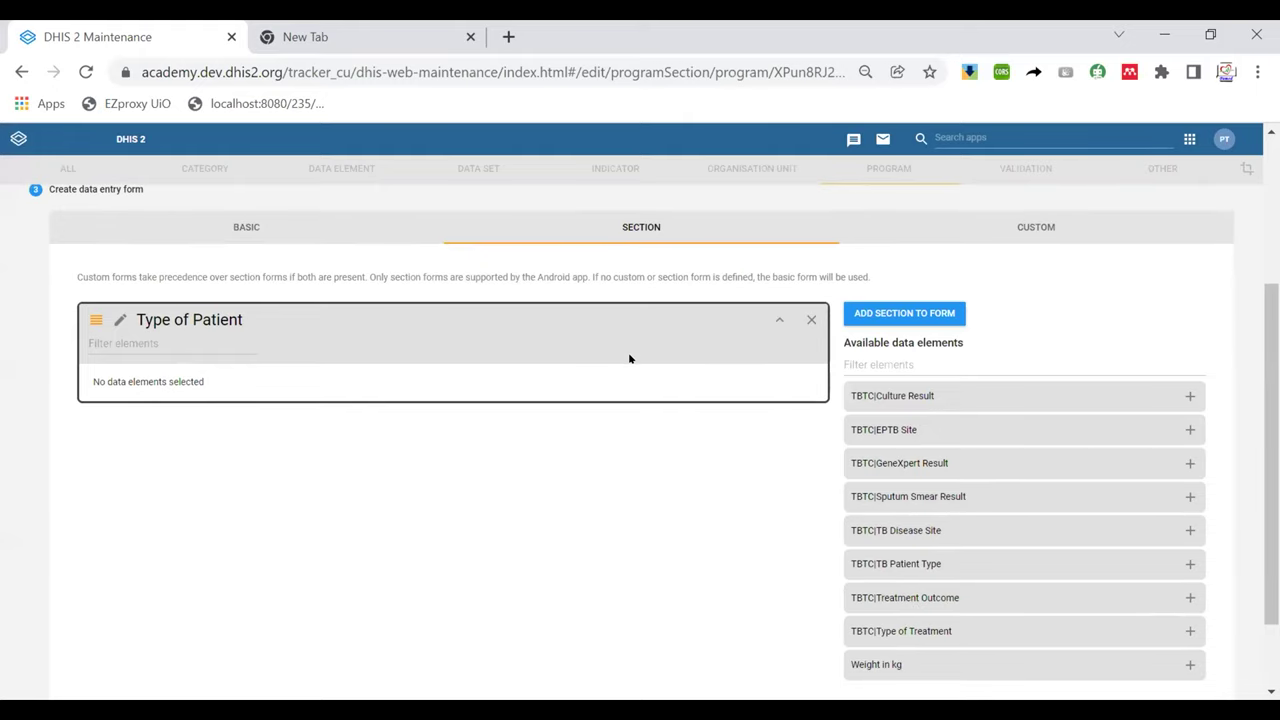
click(889, 316)
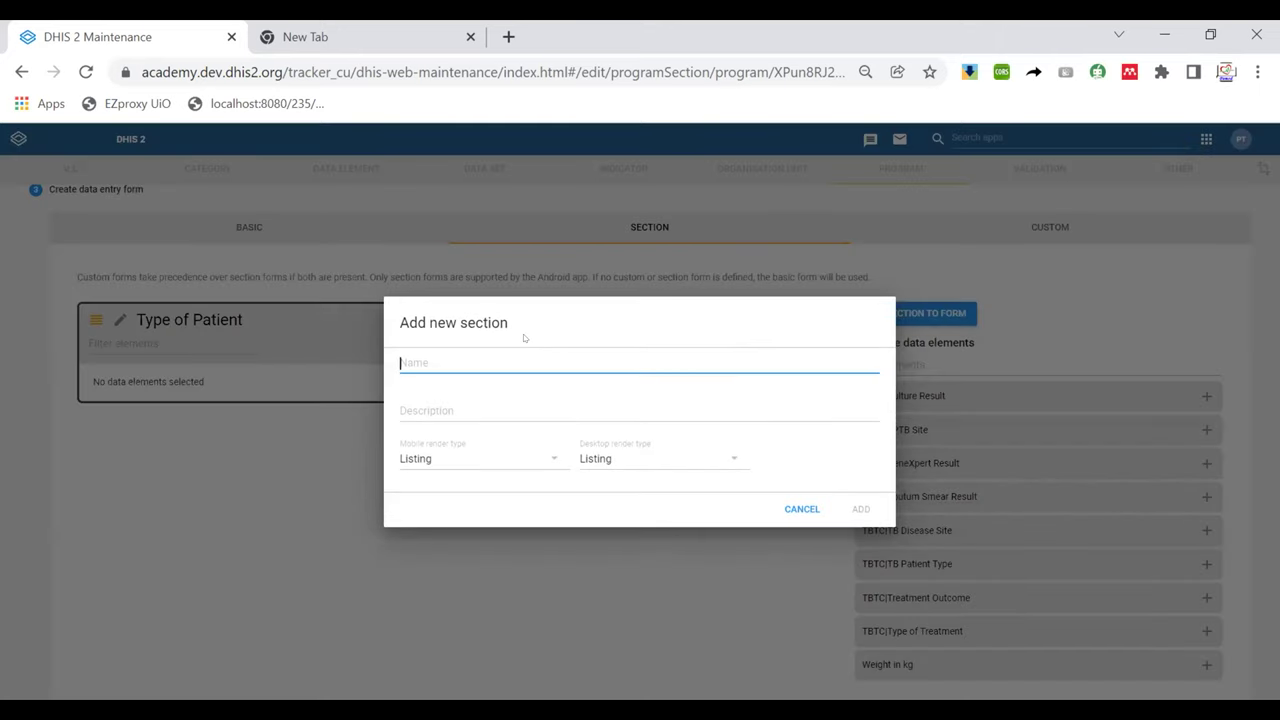
text(Disease Site)
click(860, 510)
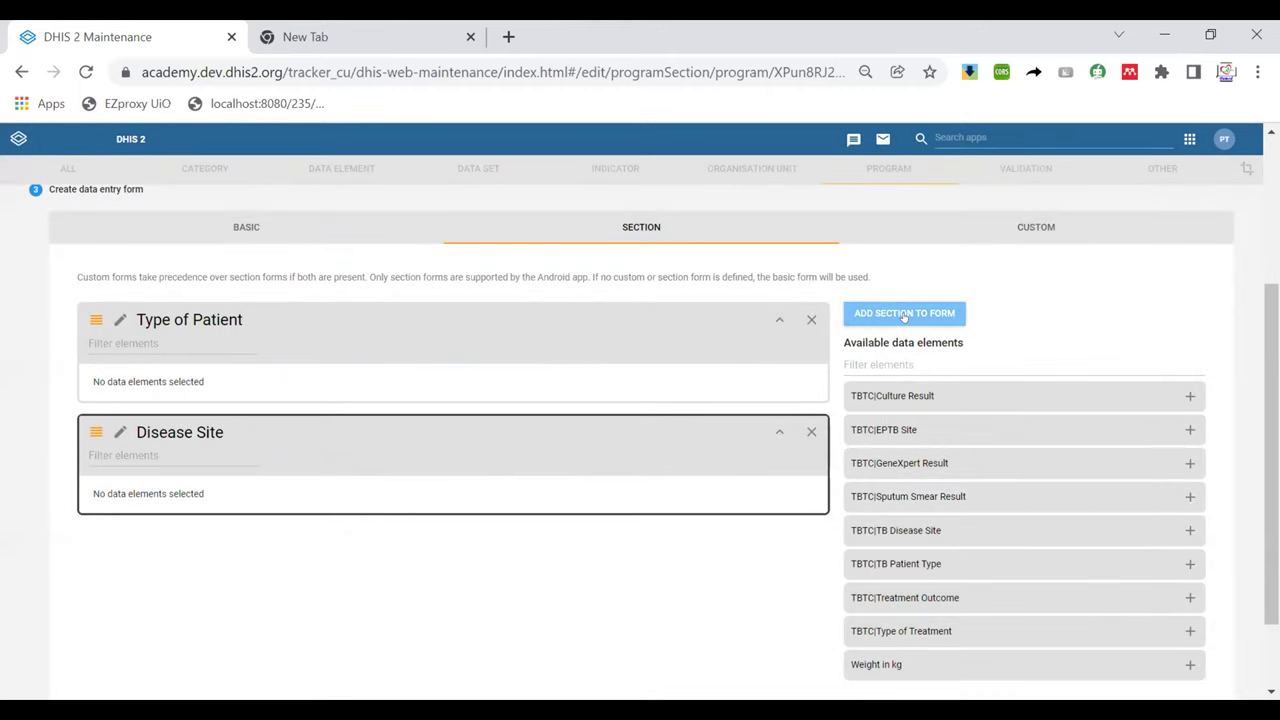
click(904, 314)
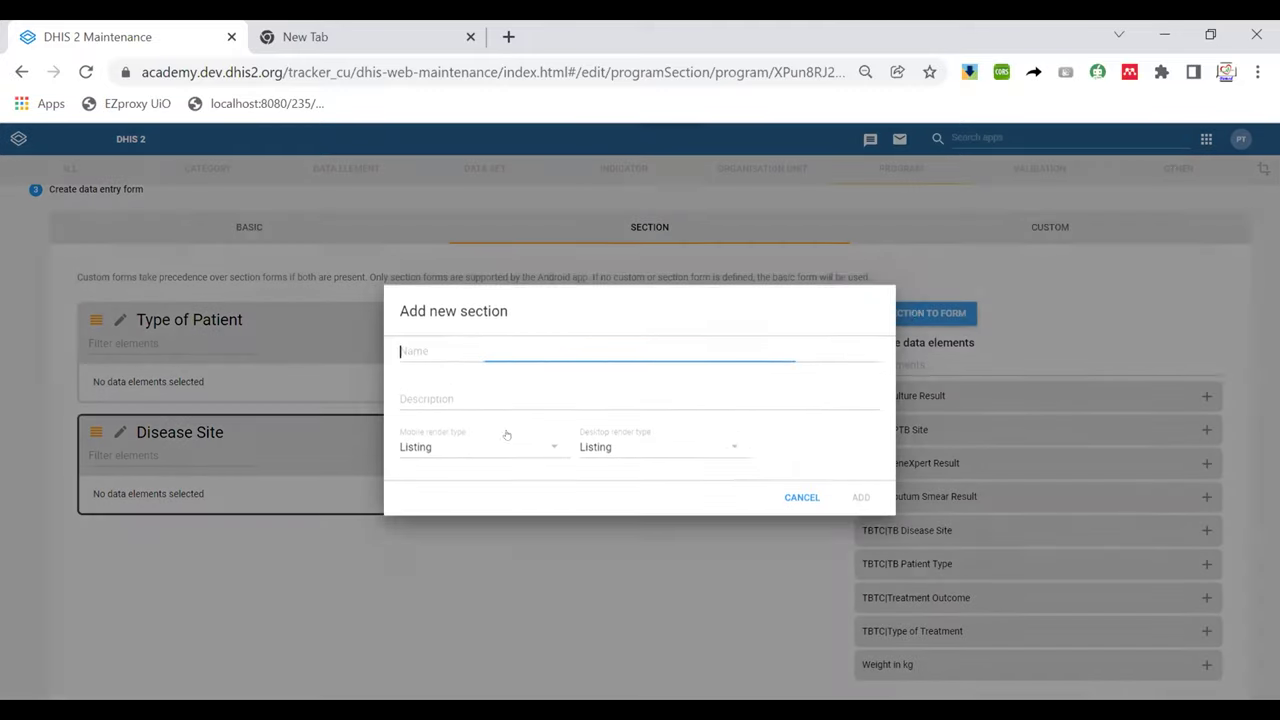
text(Tyoe of)
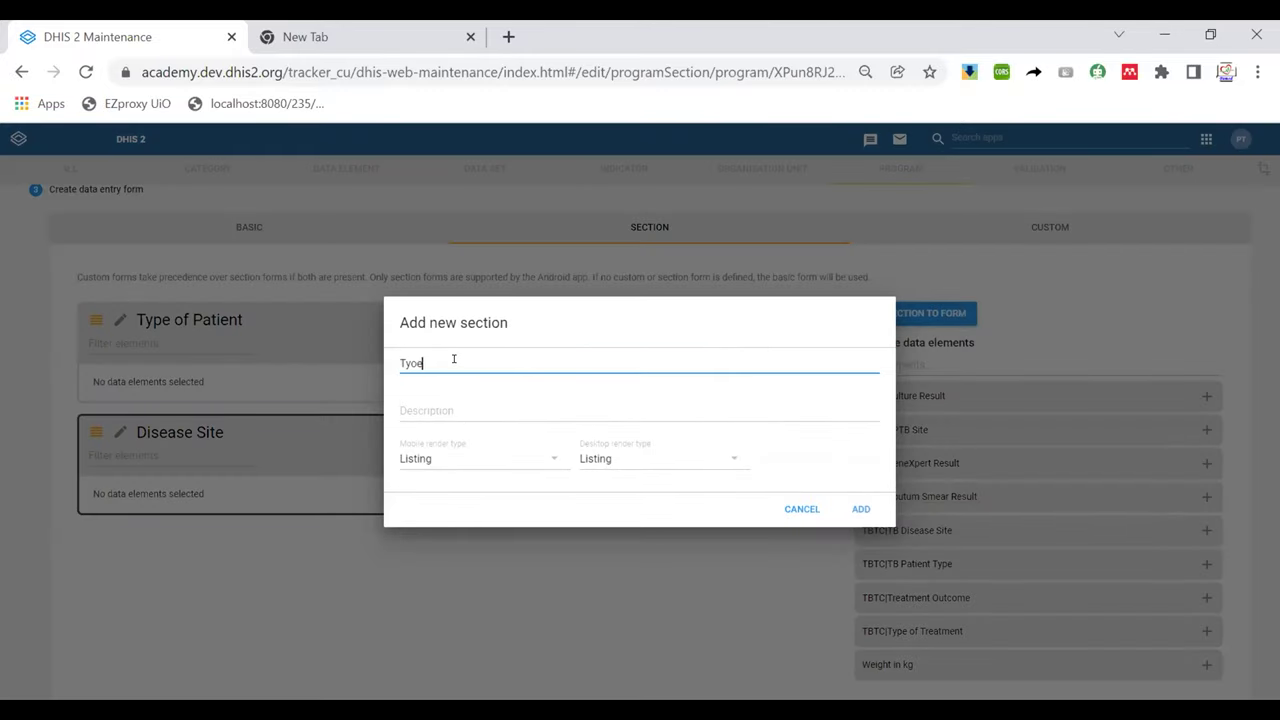
key(BackSpace)
key(BackSpace)
key(BackSpace)
key(BackSpace)
key(BackSpace)
key(BackSpace)
text(pe of Treatment for Initial Phase)
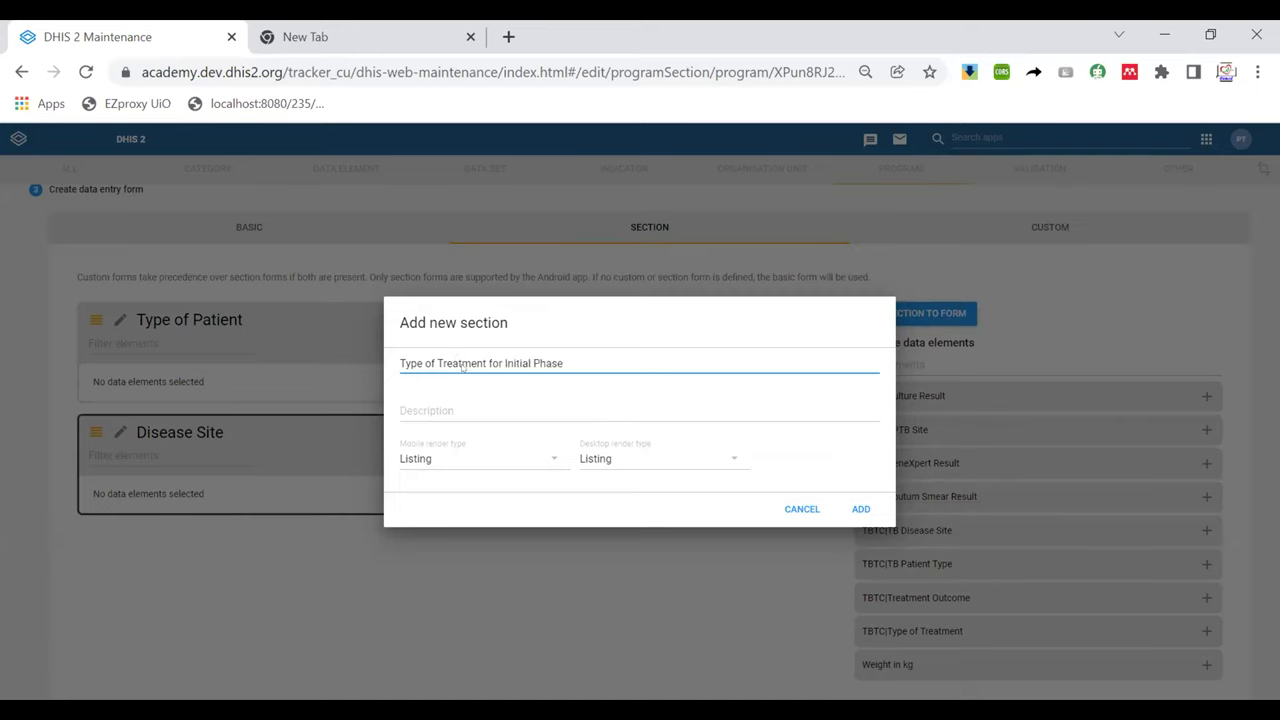
click(857, 509)
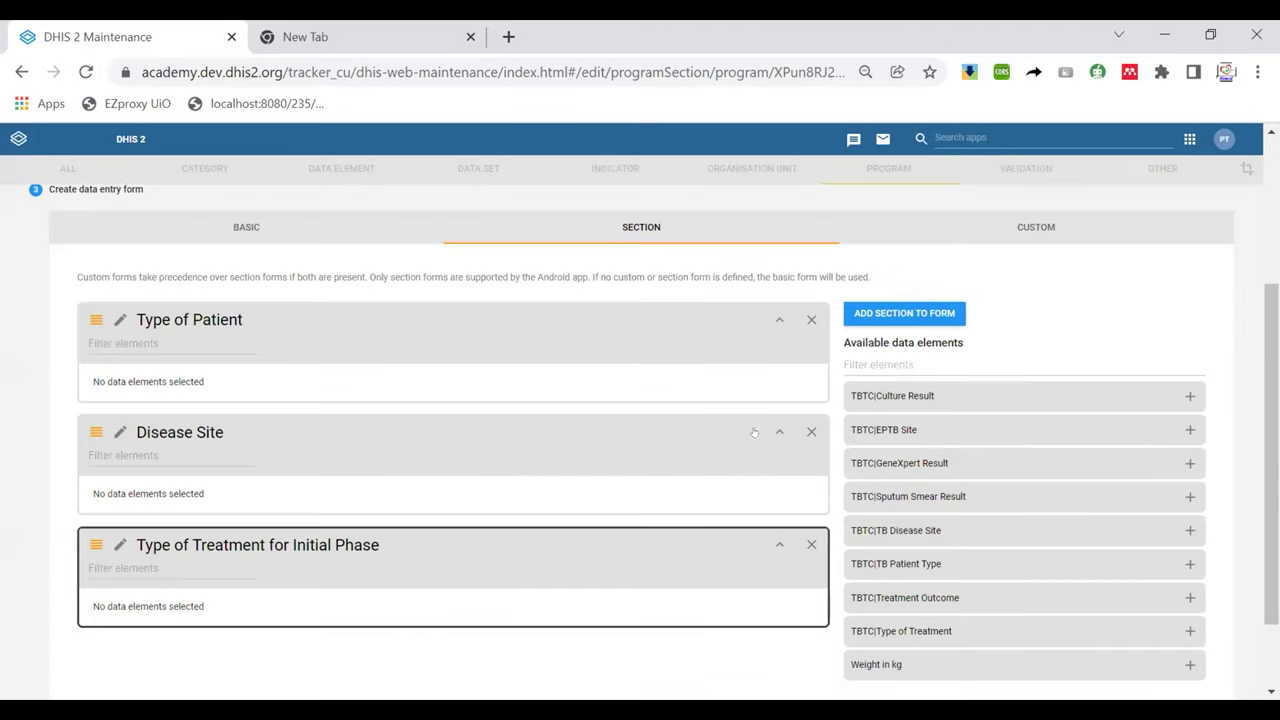
Add the Sputum Examination Results and Weight sections to the form.
click(908, 314)
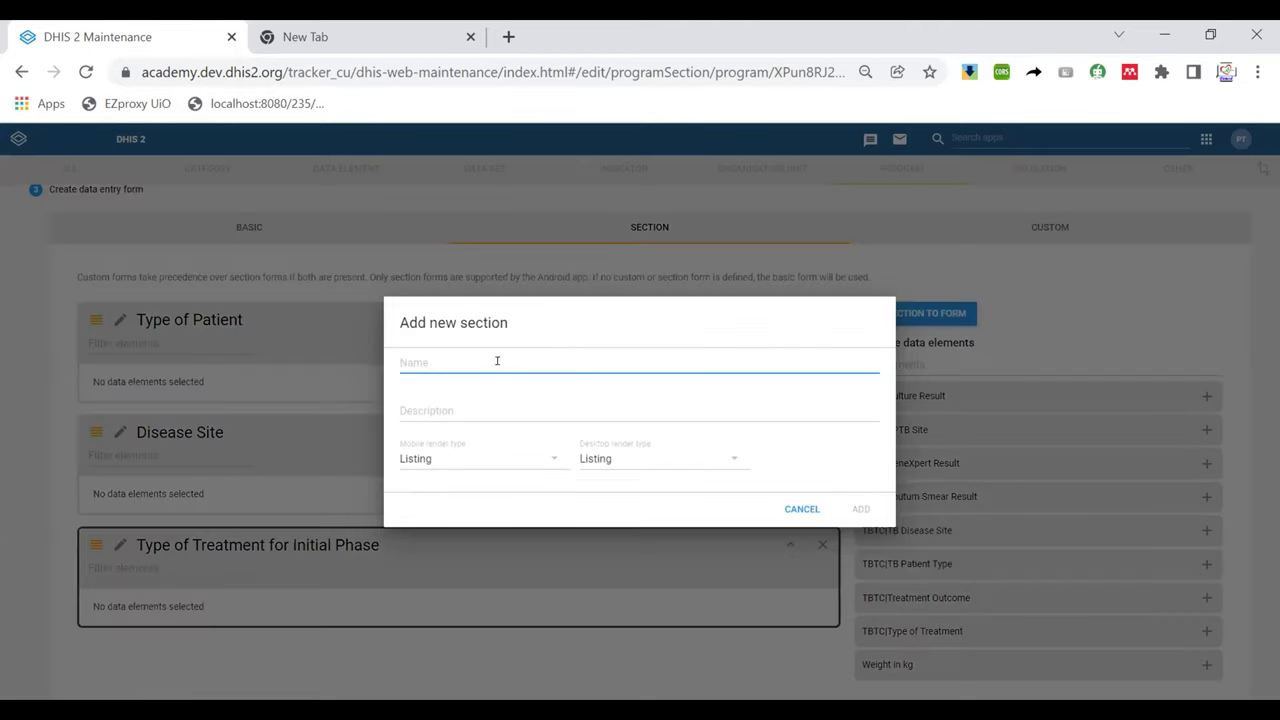
text(Sputum Examination Results)
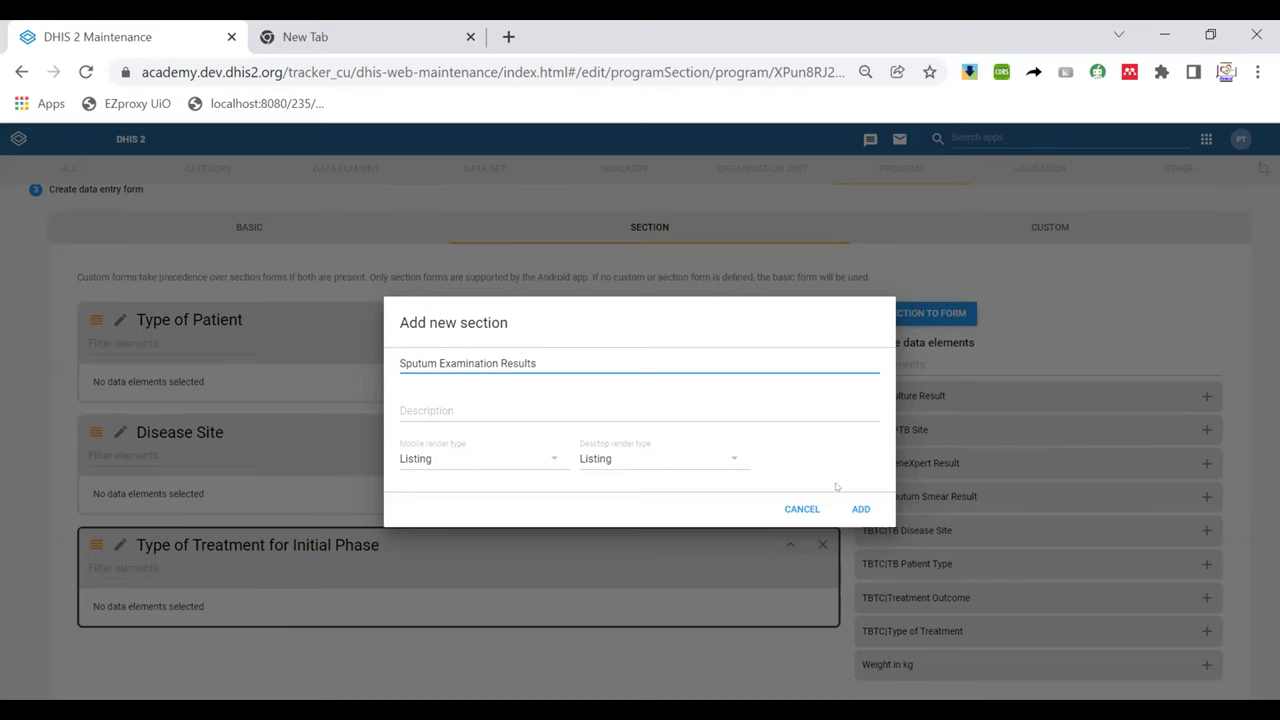
click(858, 509)
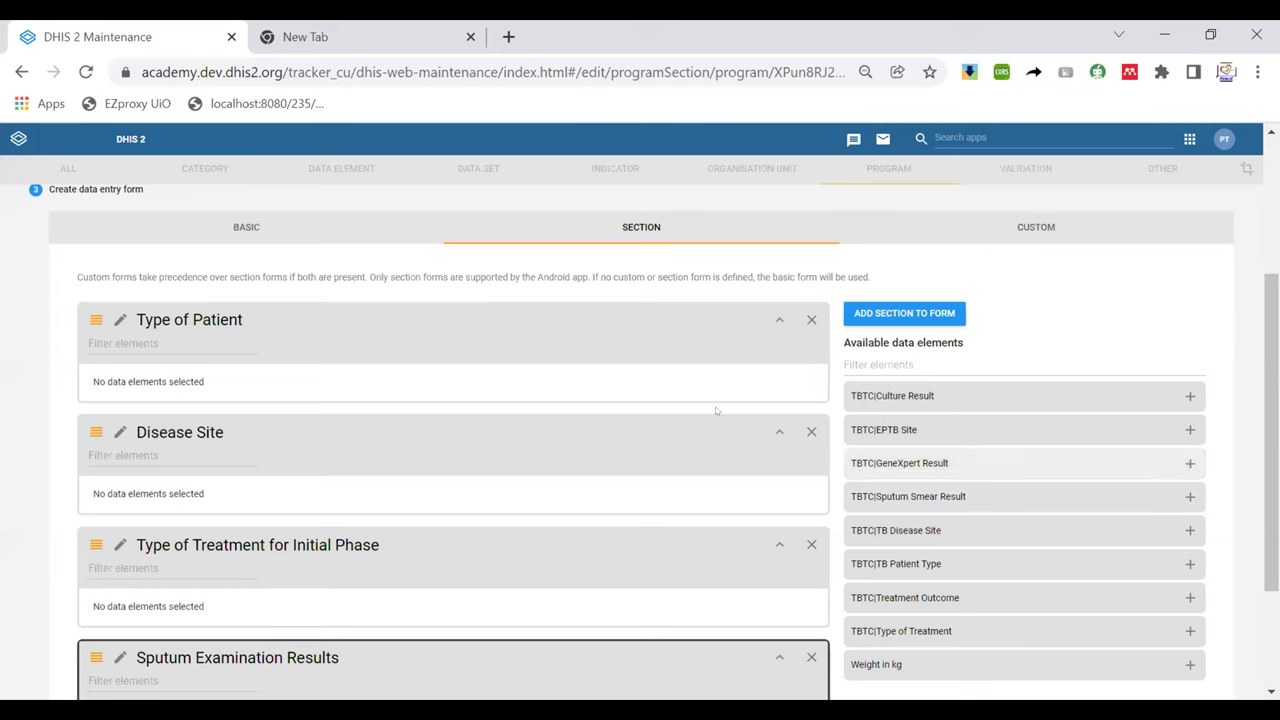
scroll(684, 421, down, 2)
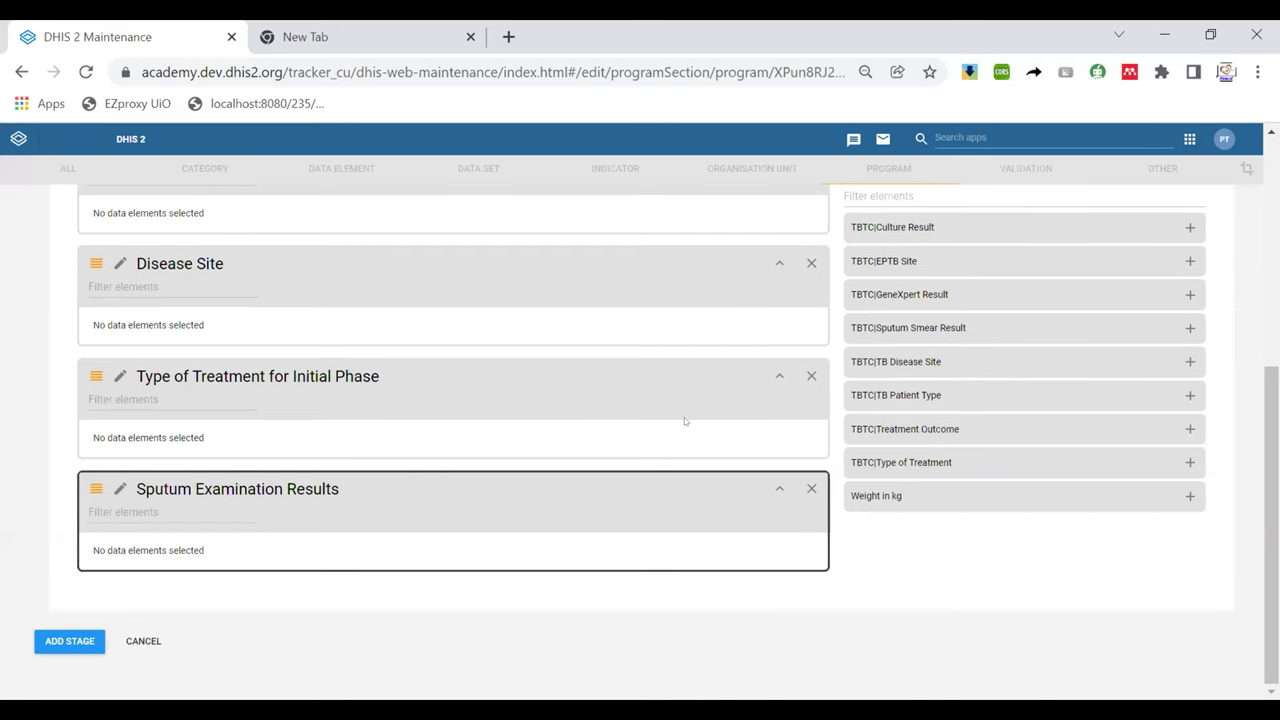
scroll(684, 421, up, 2)
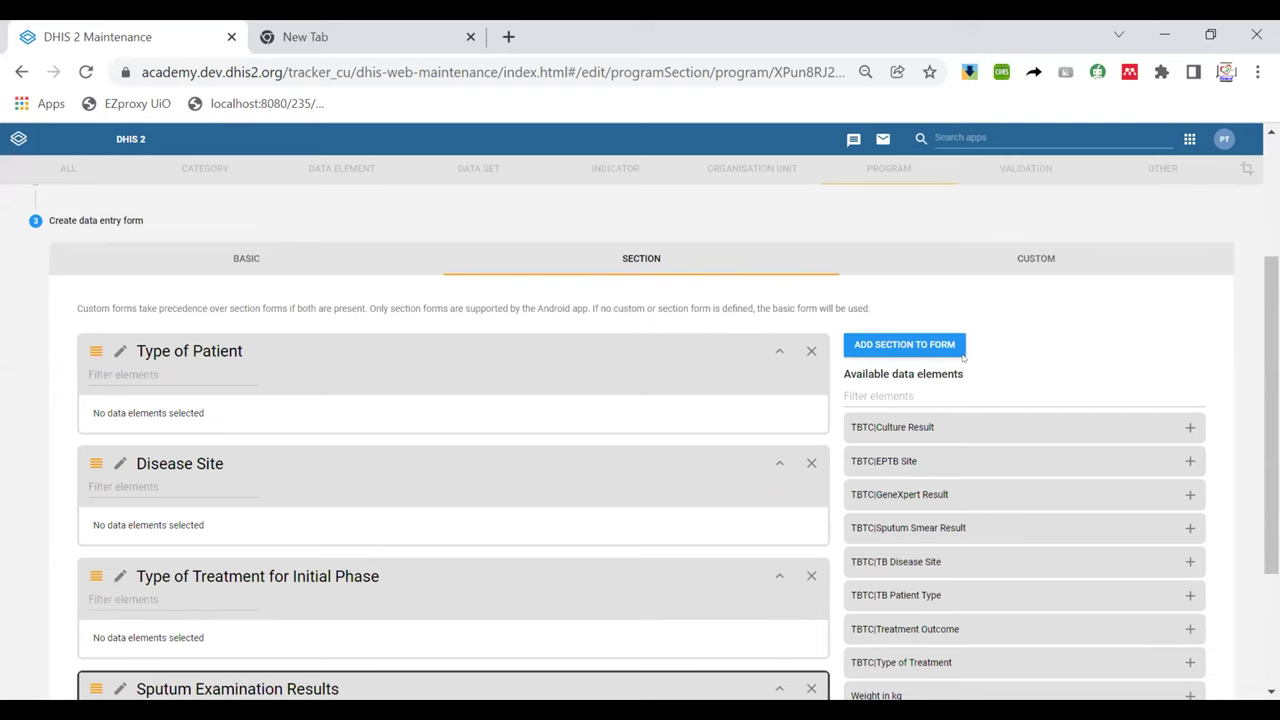
click(943, 346)
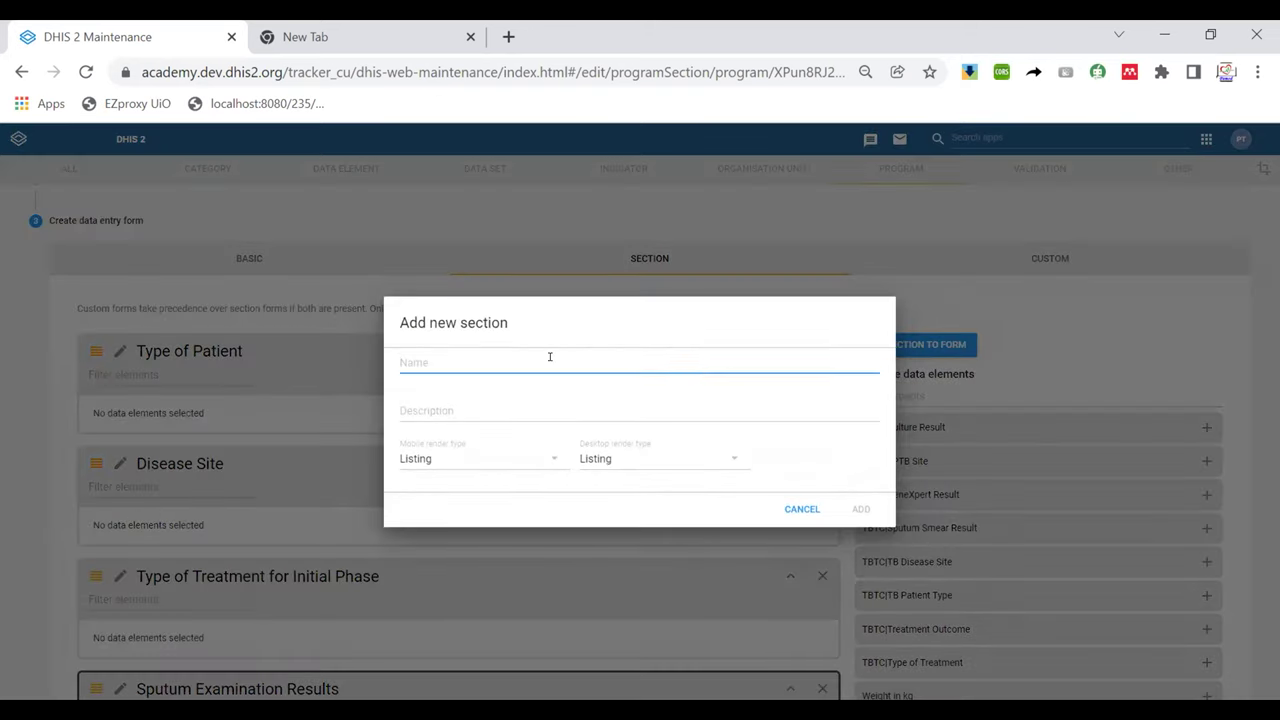
text(Weigh)
click(862, 509)
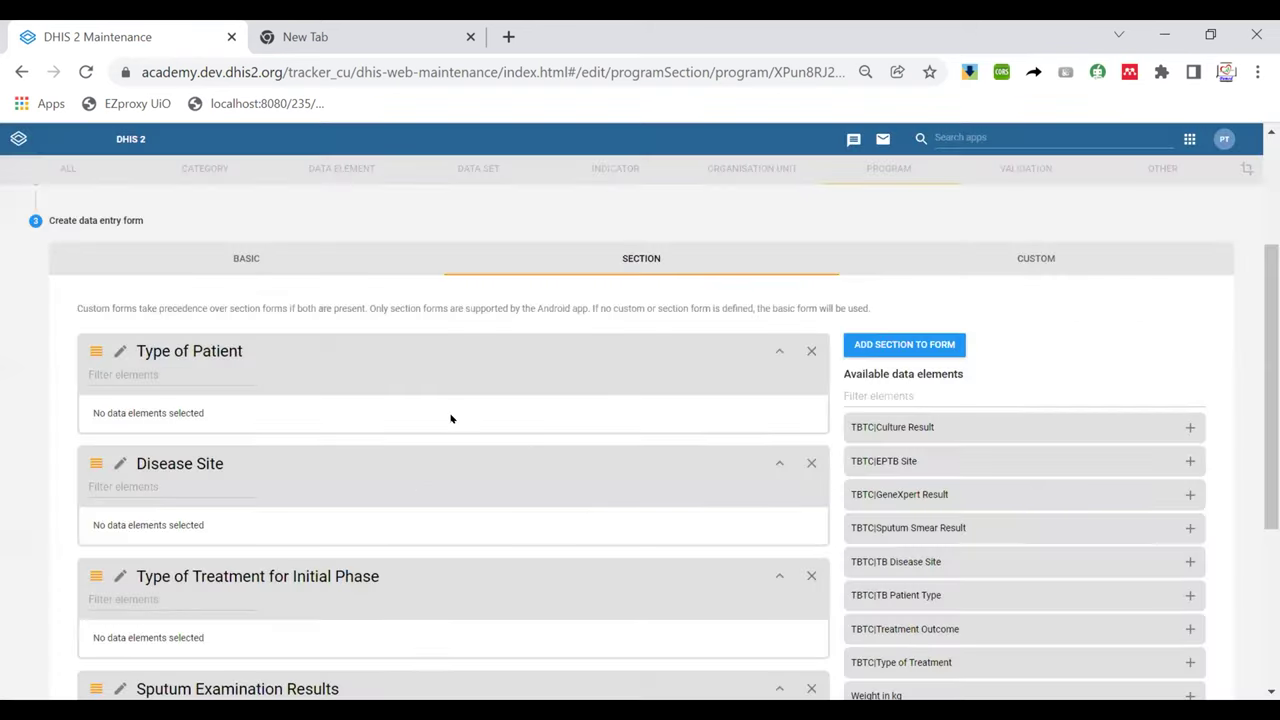
scroll(461, 440, down, 3)
scroll(461, 440, up, 2)
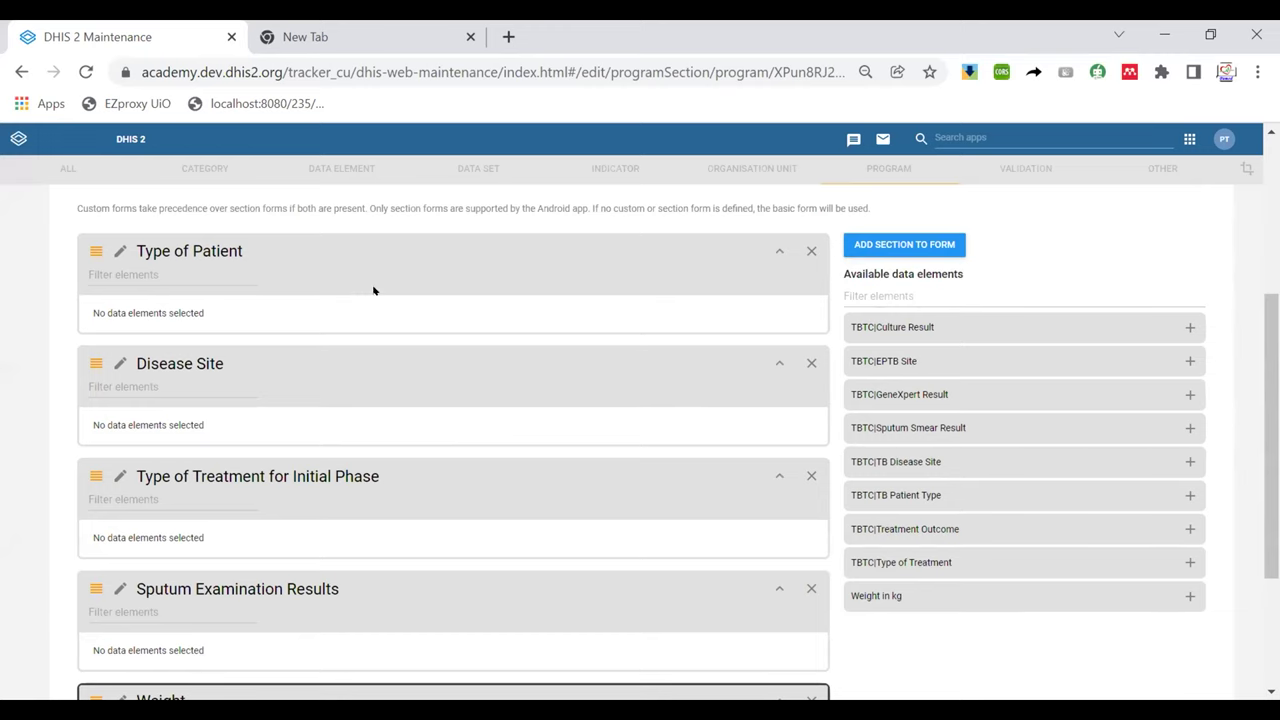
scroll(389, 334, down, 1)
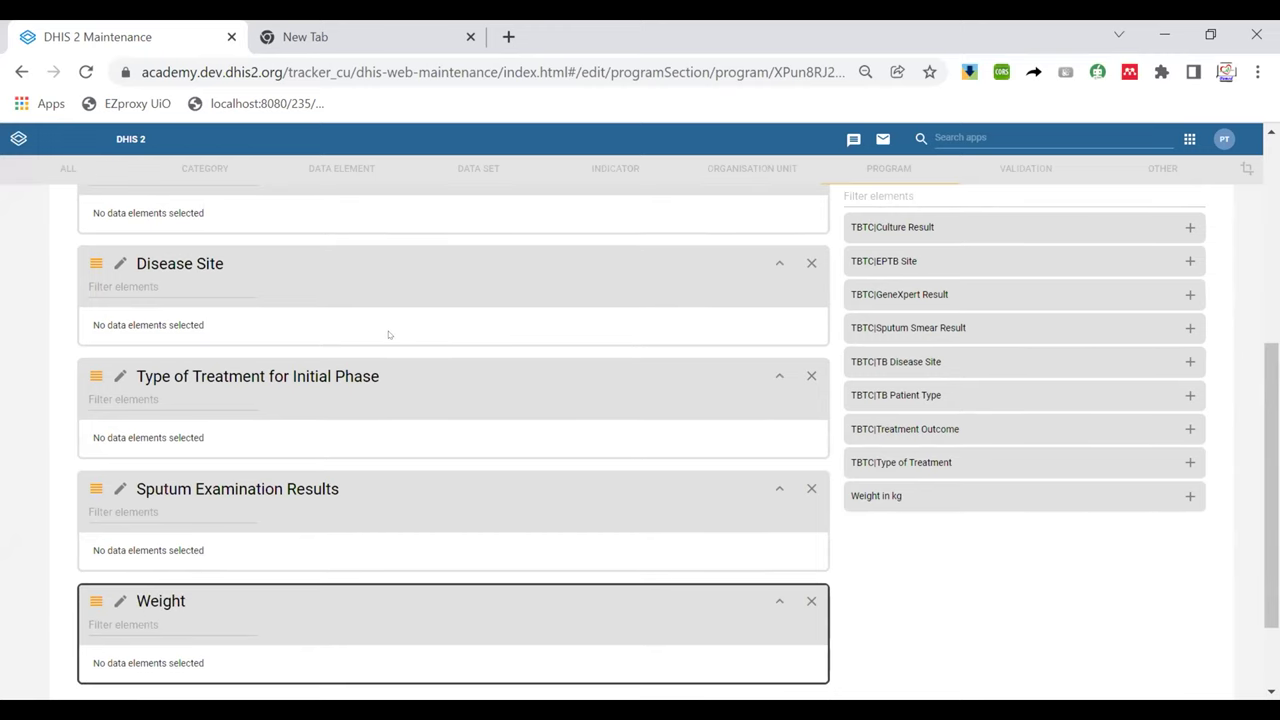
scroll(389, 336, up, 1)
Put TB Patient Type into the Type of Patient section.
click(356, 257)
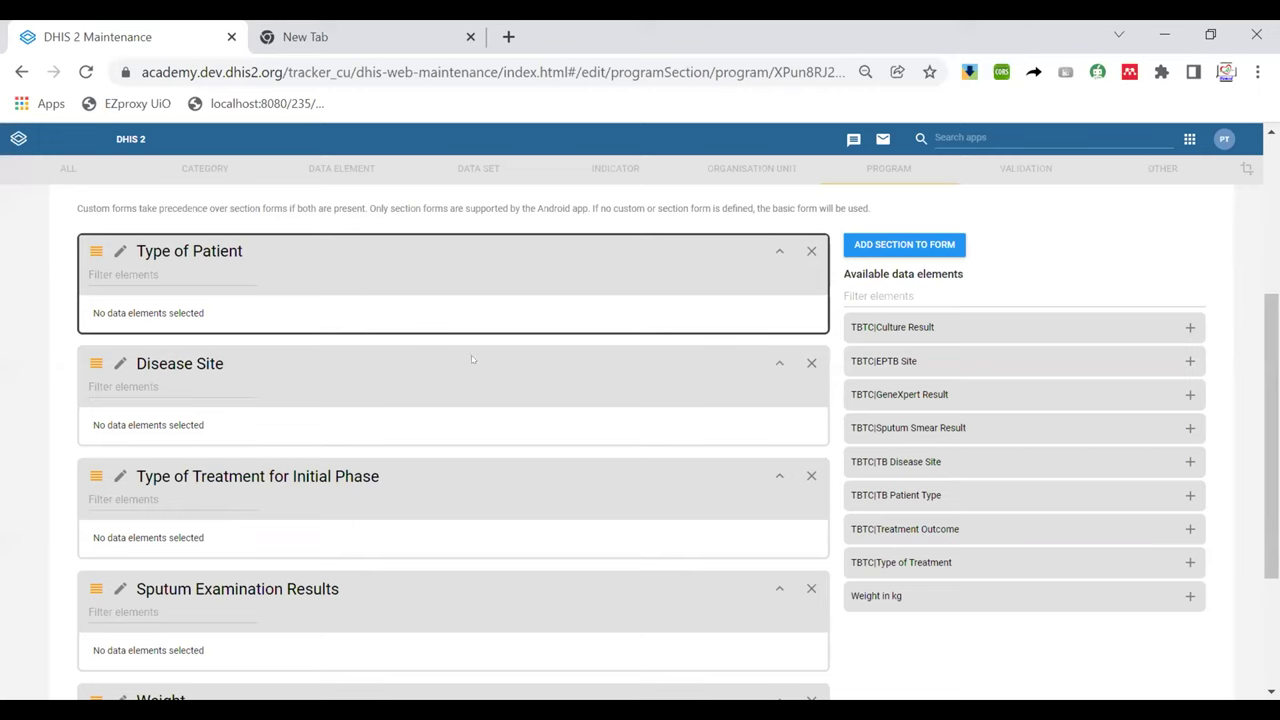
click(433, 399)
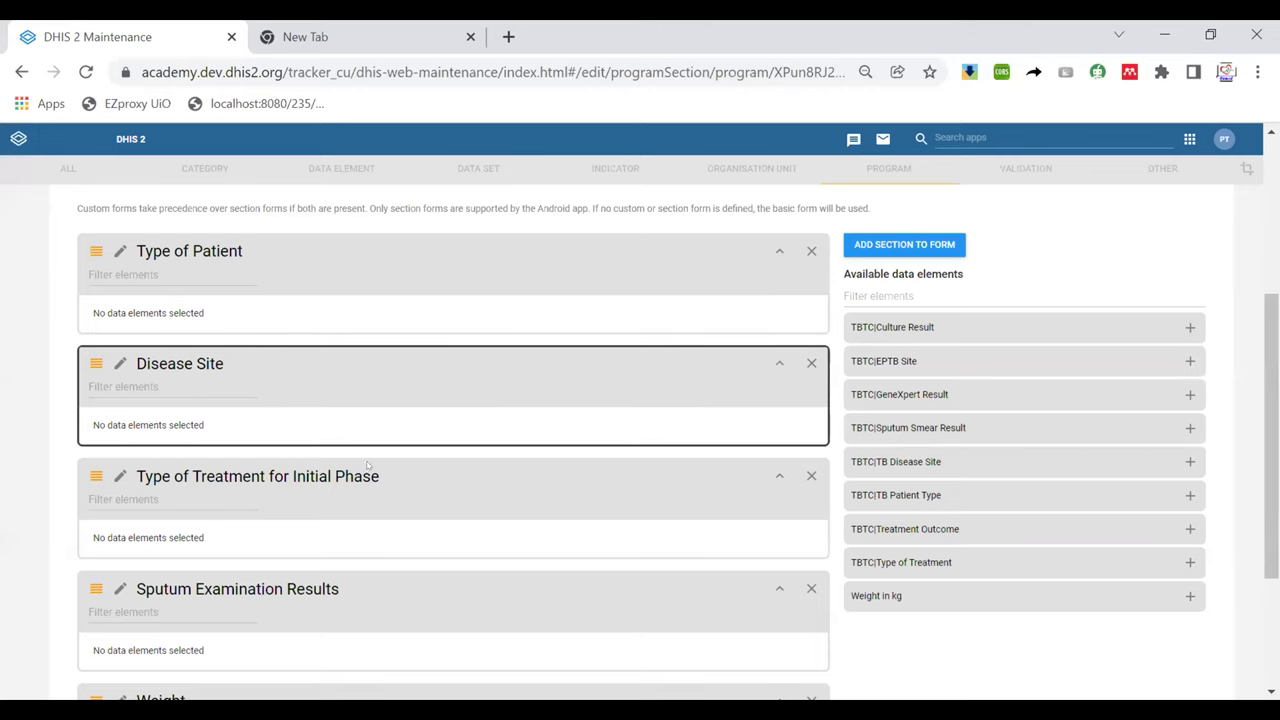
scroll(429, 486, down, 1)
click(398, 421)
click(398, 519)
click(398, 631)
scroll(398, 631, up, 3)
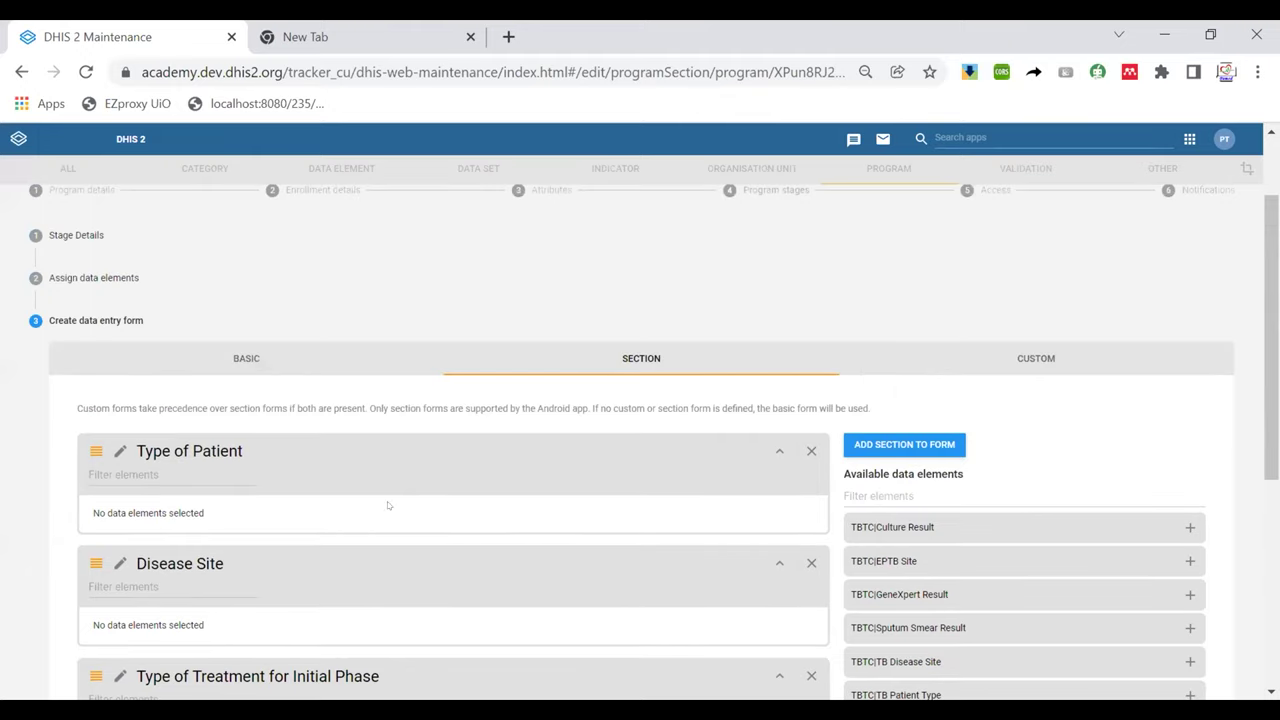
scroll(386, 506, down, 1)
click(388, 378)
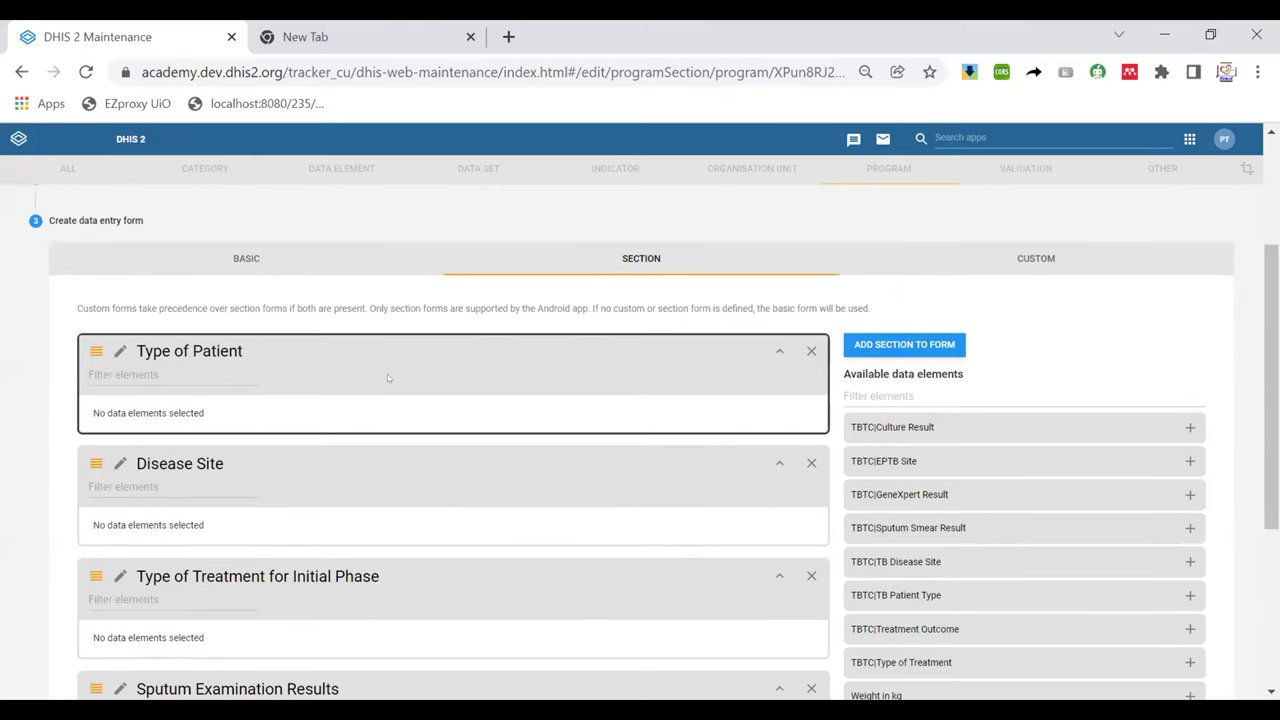
scroll(1153, 331, down, 1)
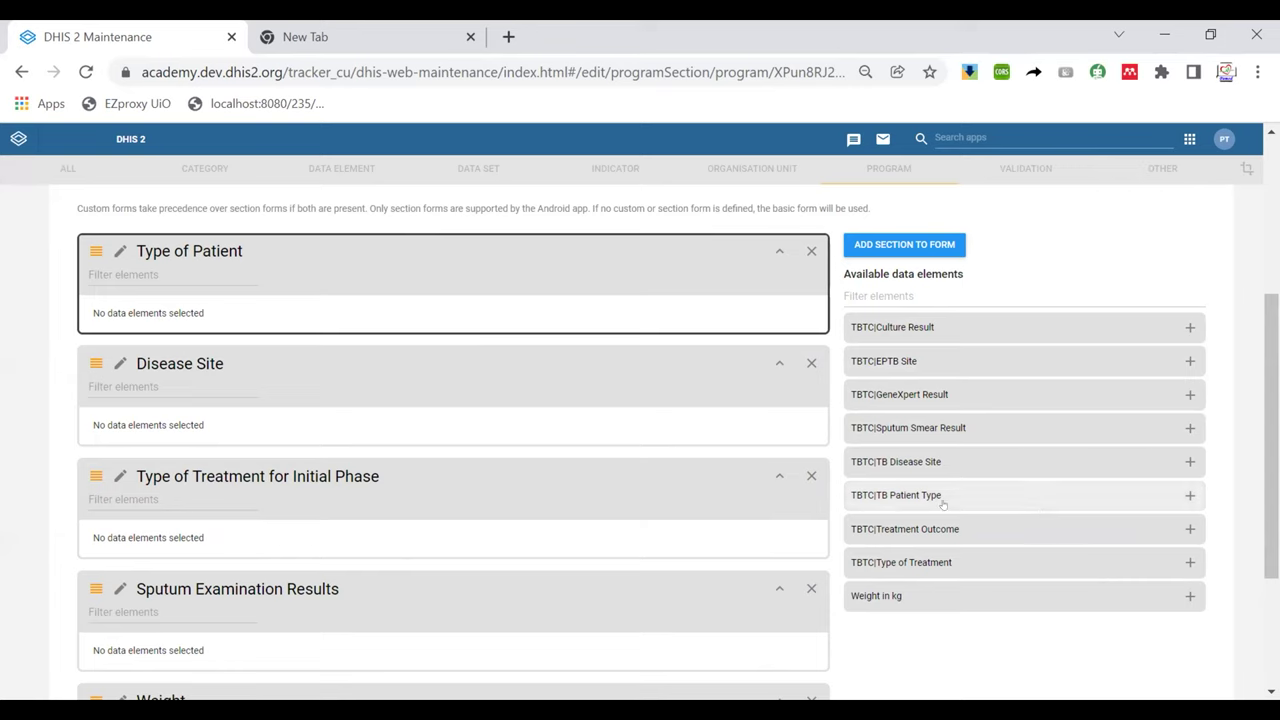
click(1189, 496)
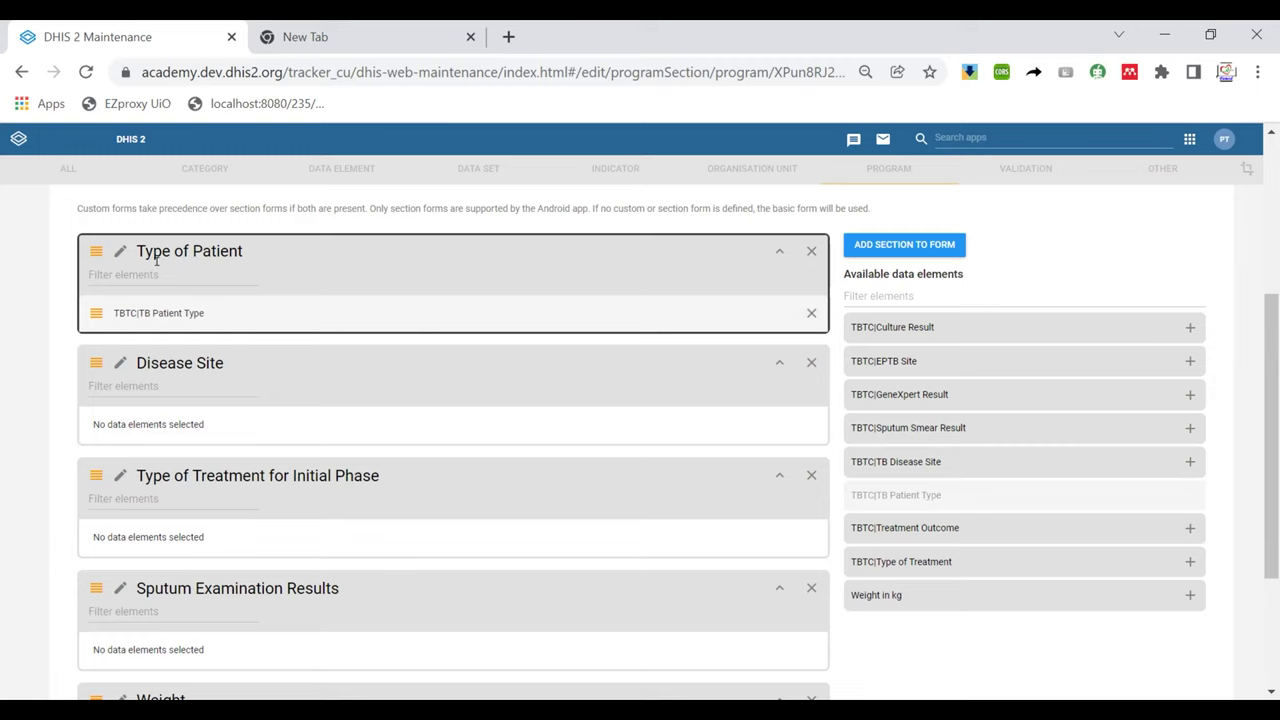
Add TB Disease Site and EPTB Site to Disease Site, and Type of Treatment to the initial-phase section.
click(281, 378)
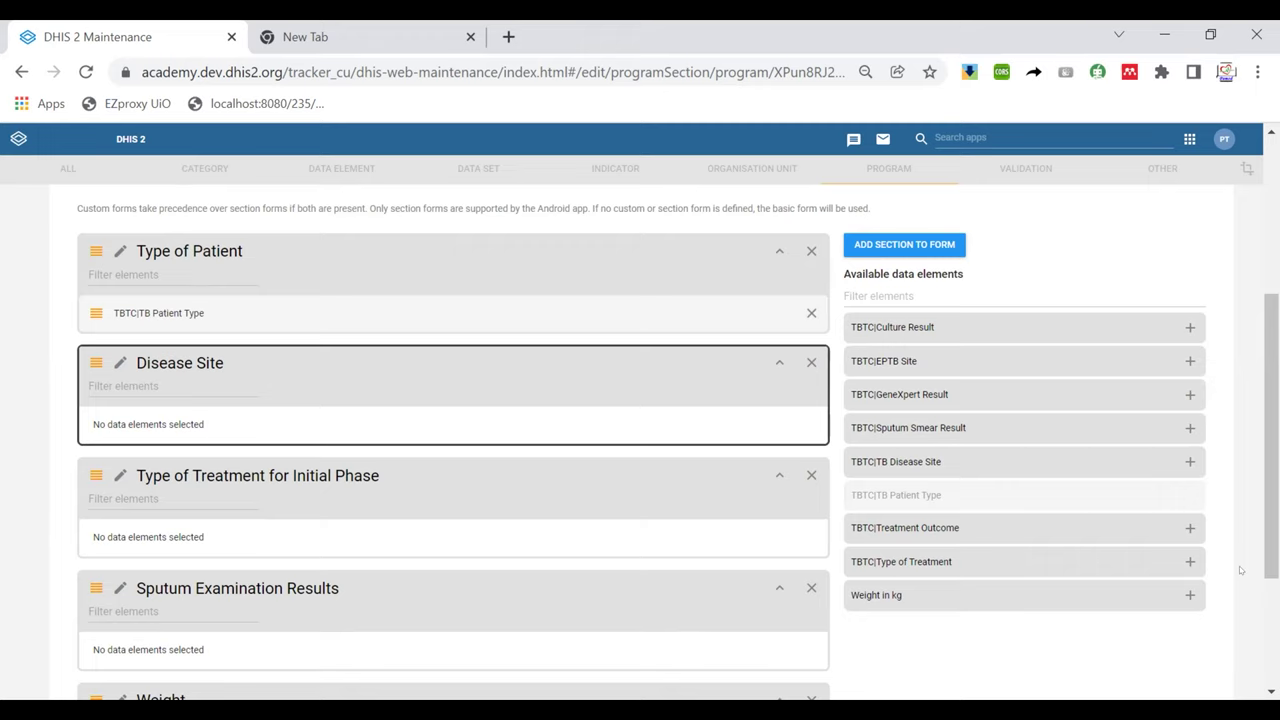
click(1189, 462)
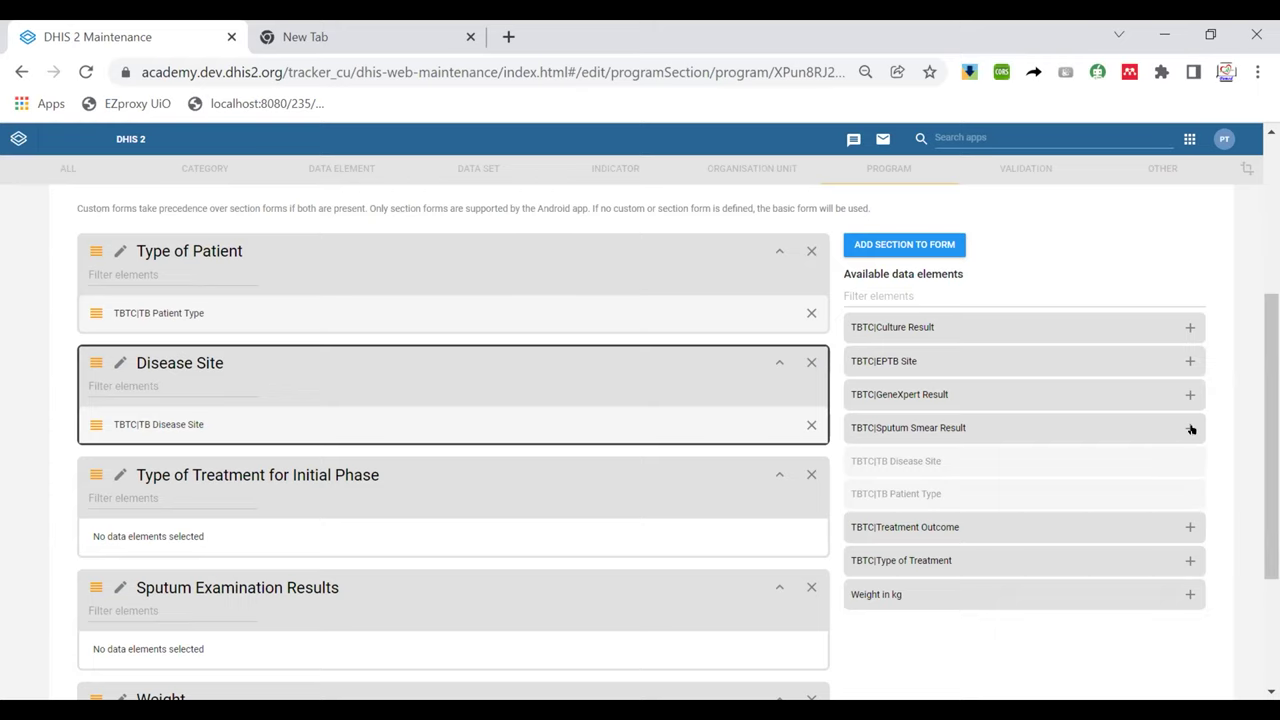
click(1189, 362)
scroll(600, 508, down, 2)
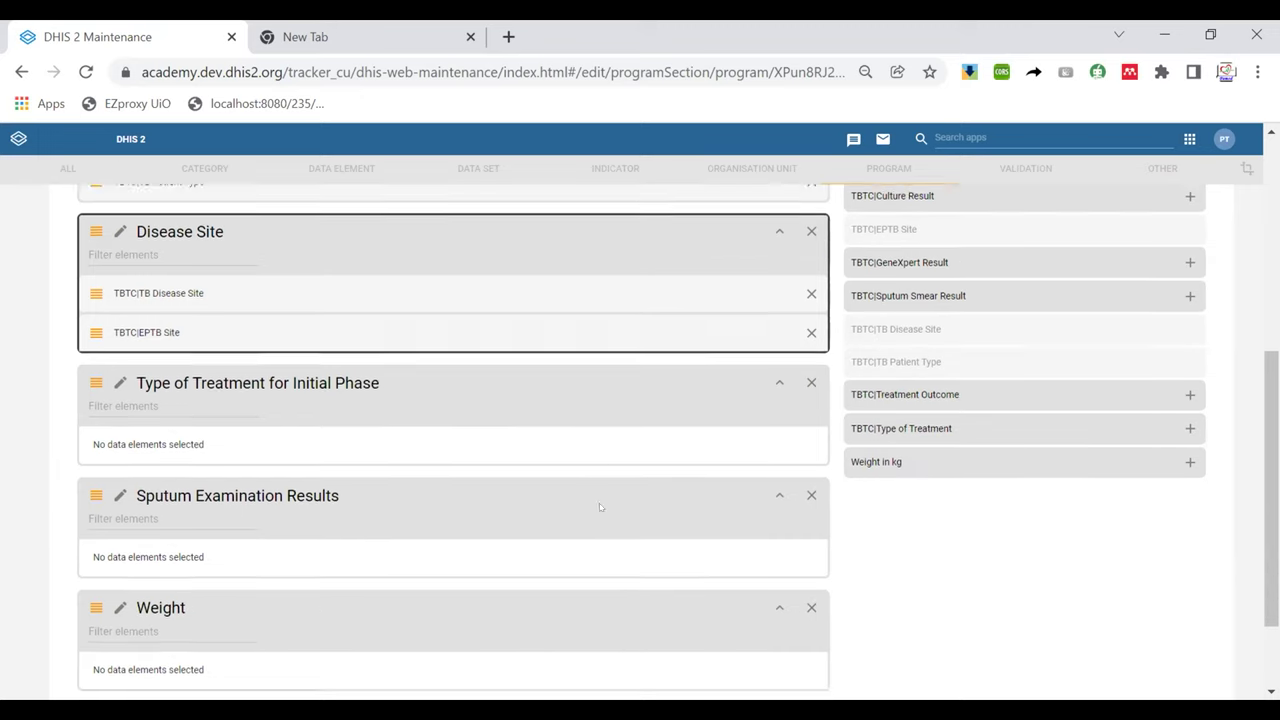
click(453, 333)
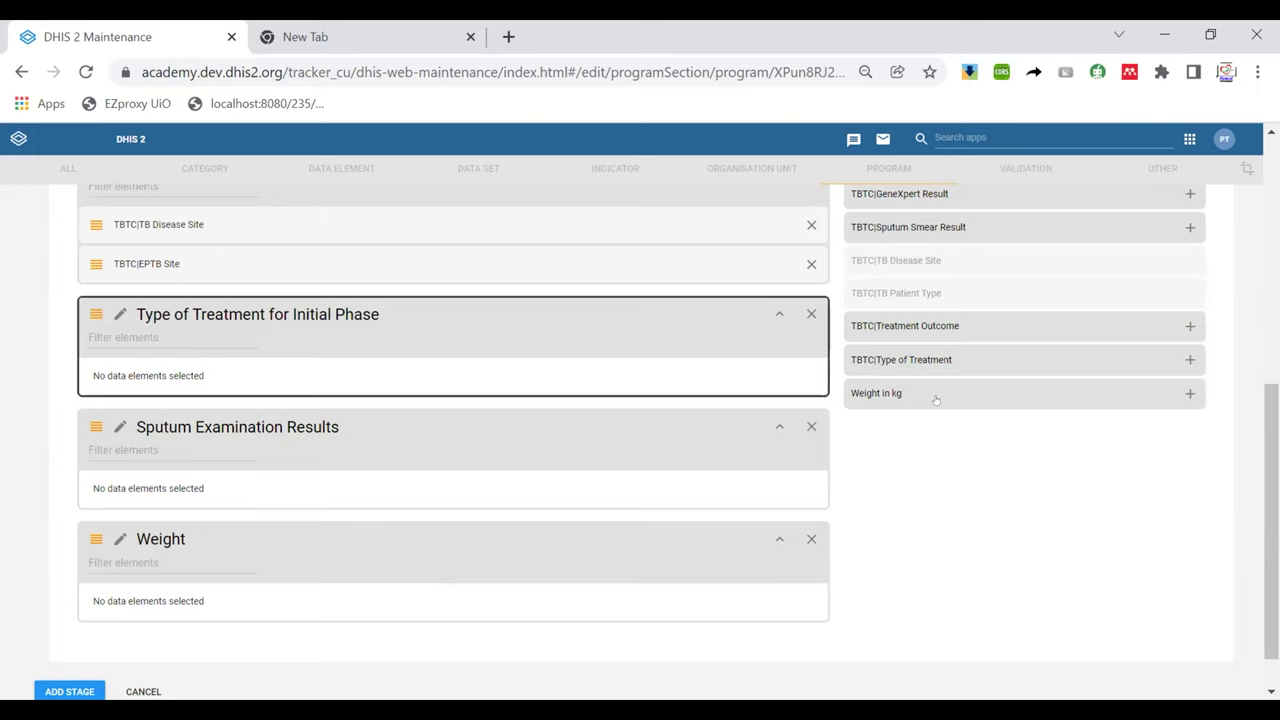
click(1187, 360)
Fill Sputum Examination Results with Sputum Smear Result, Culture Result and GeneXpert Result.
click(332, 445)
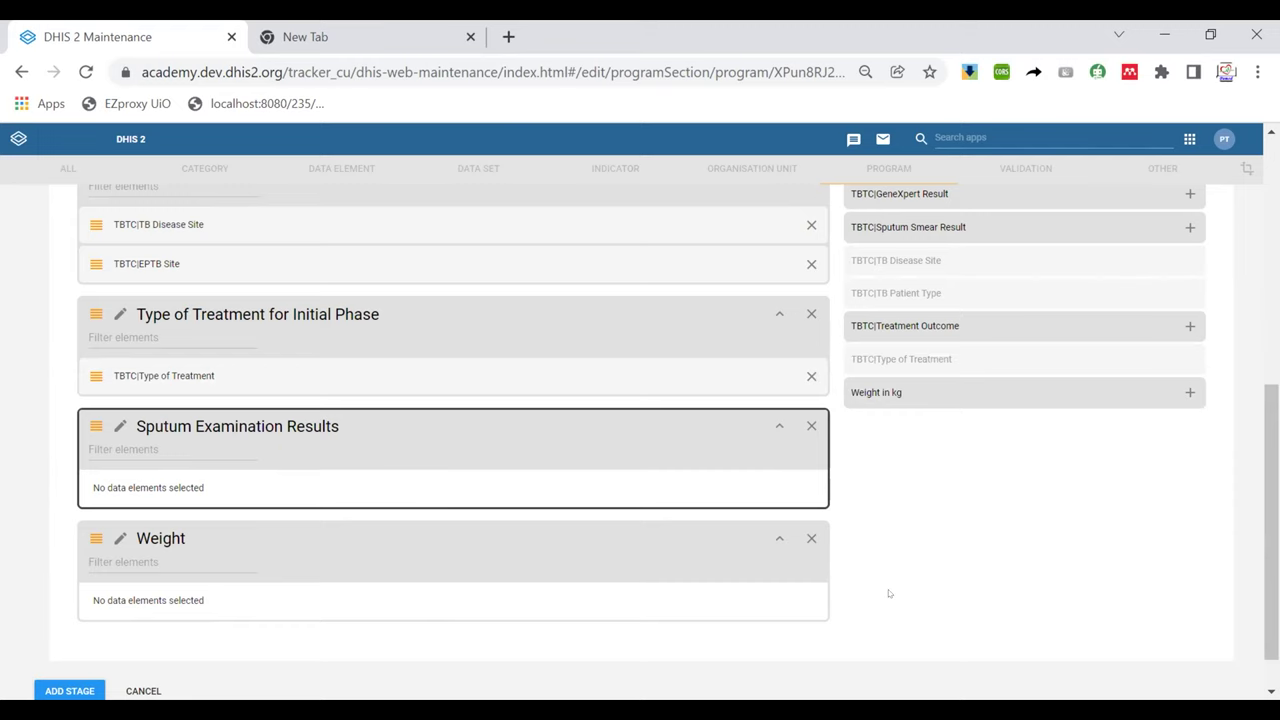
scroll(889, 593, up, 1)
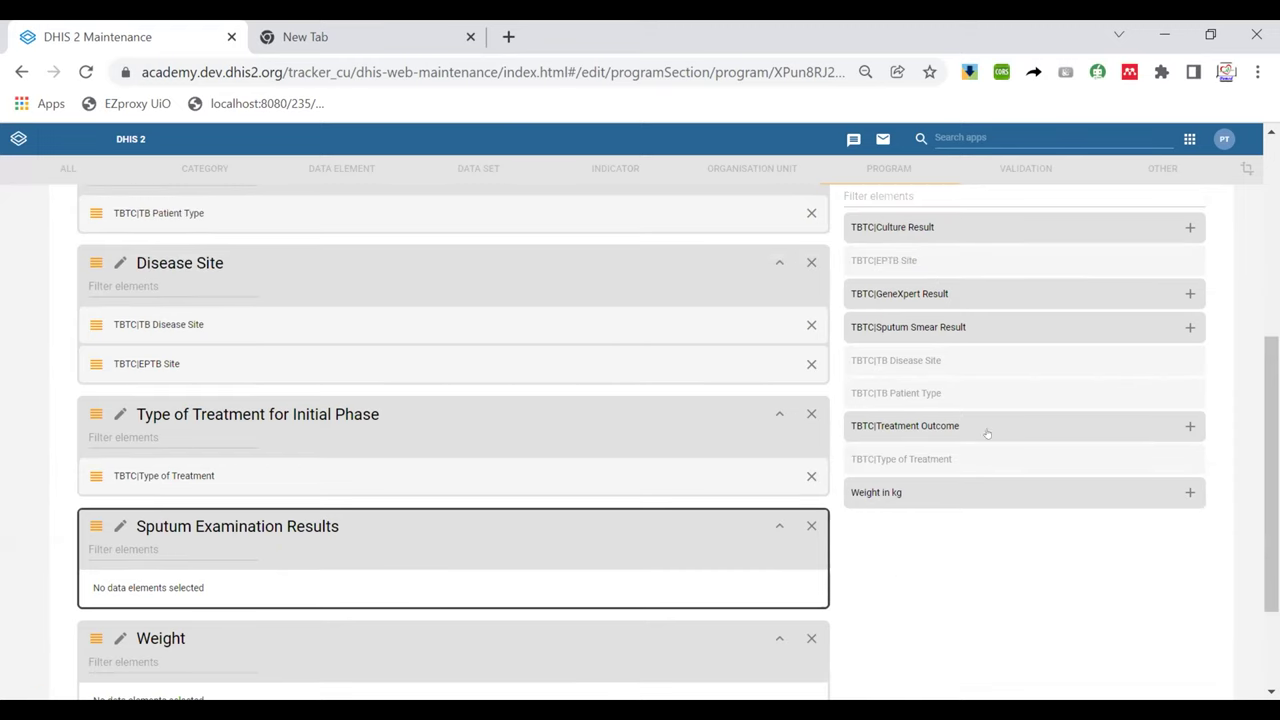
click(1190, 327)
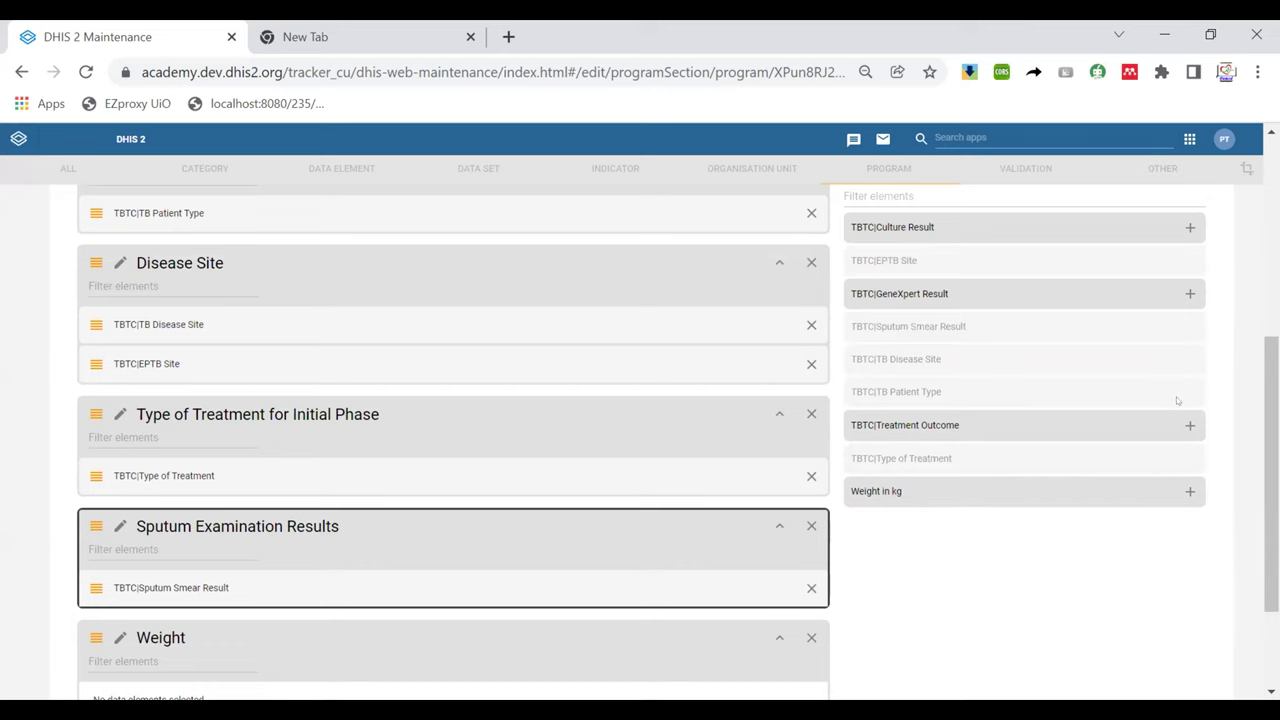
scroll(1171, 425, up, 1)
click(1190, 327)
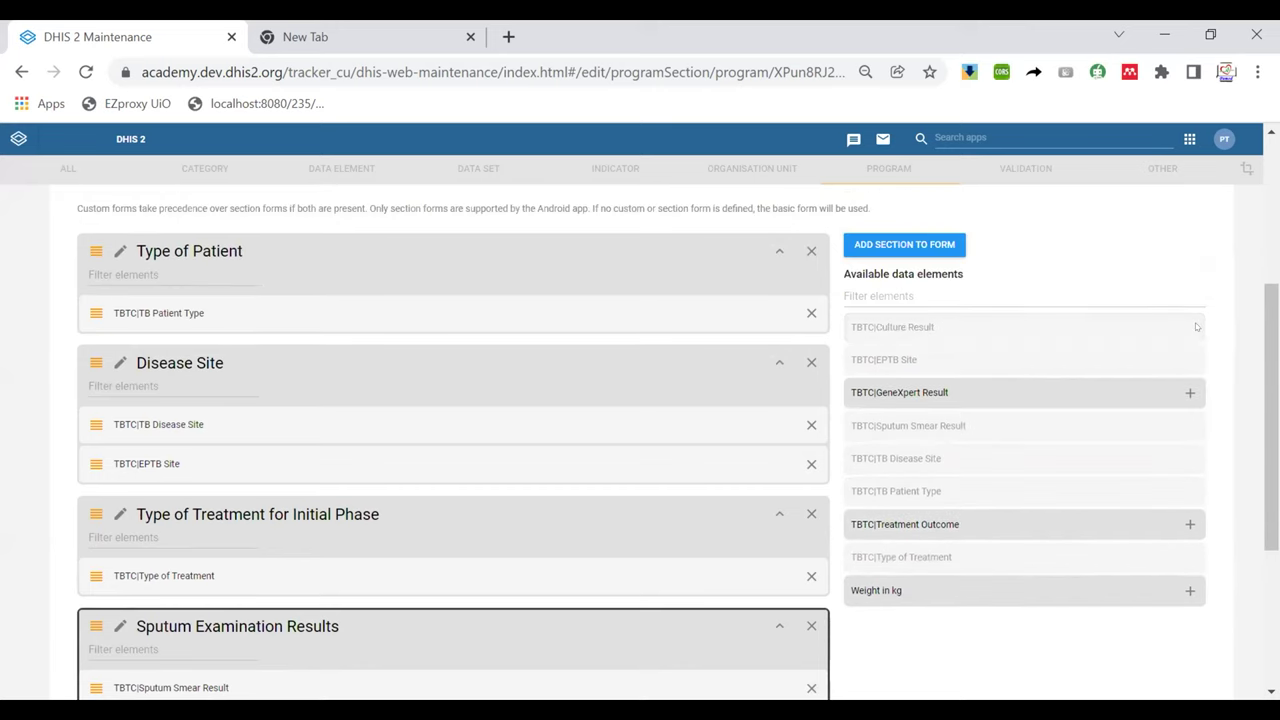
click(1189, 396)
scroll(470, 480, down, 3)
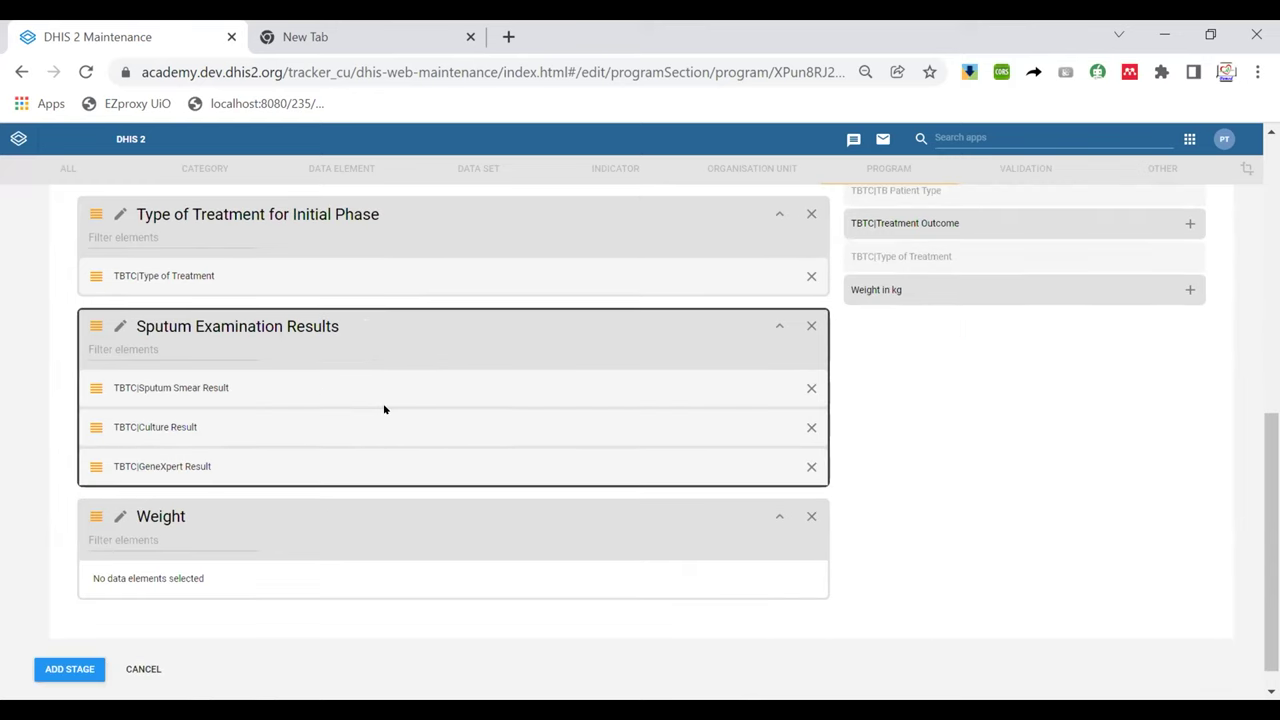
Add Weight in kg to the Weight section.
click(272, 527)
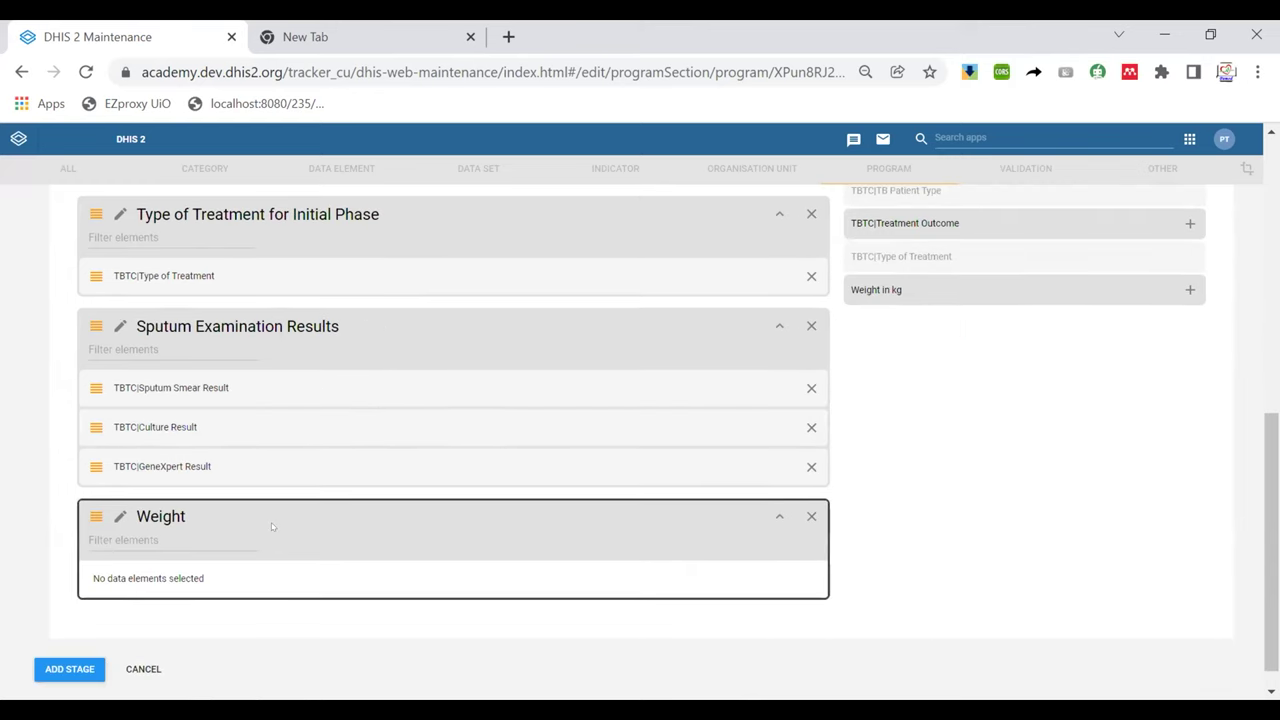
scroll(920, 551, up, 2)
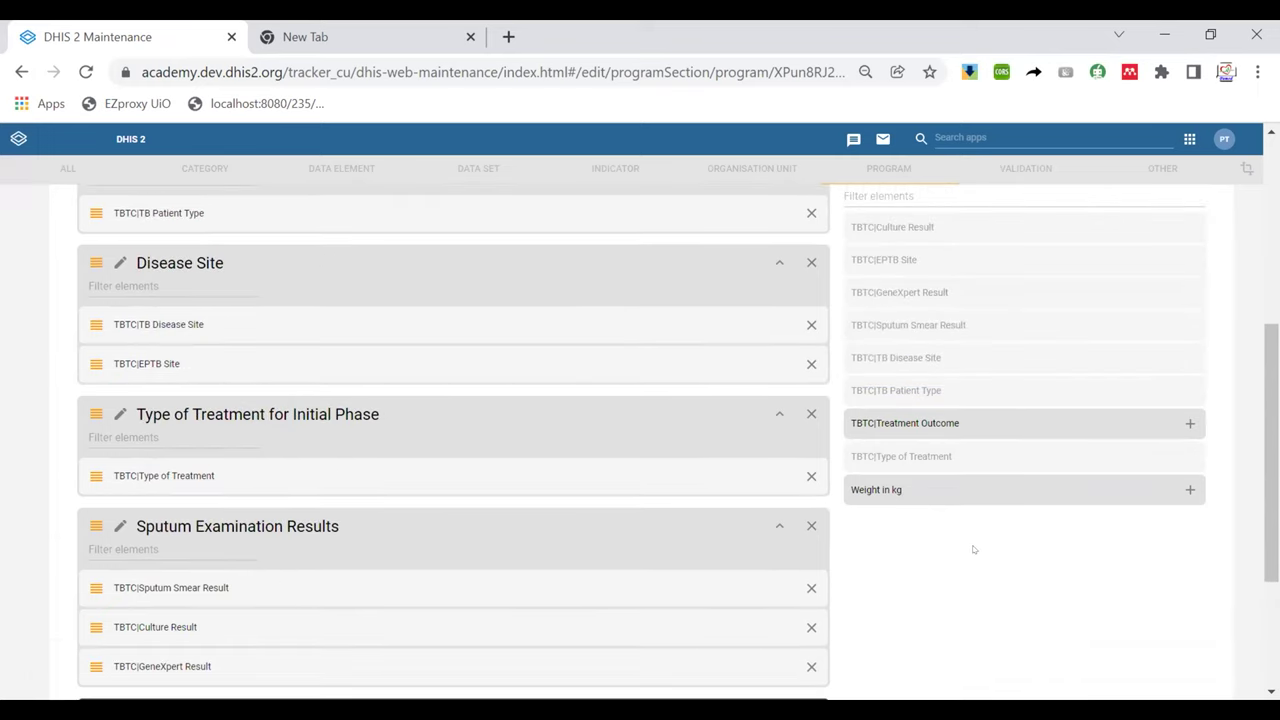
scroll(977, 549, down, 1)
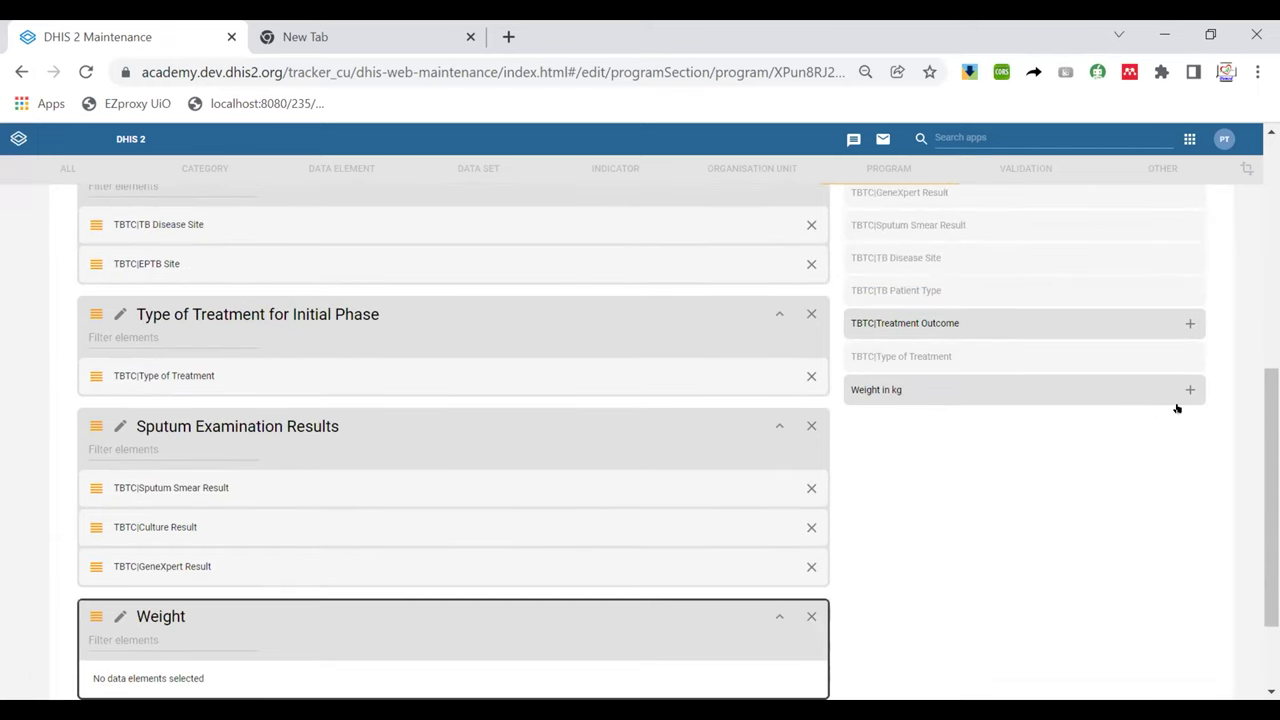
click(1189, 390)
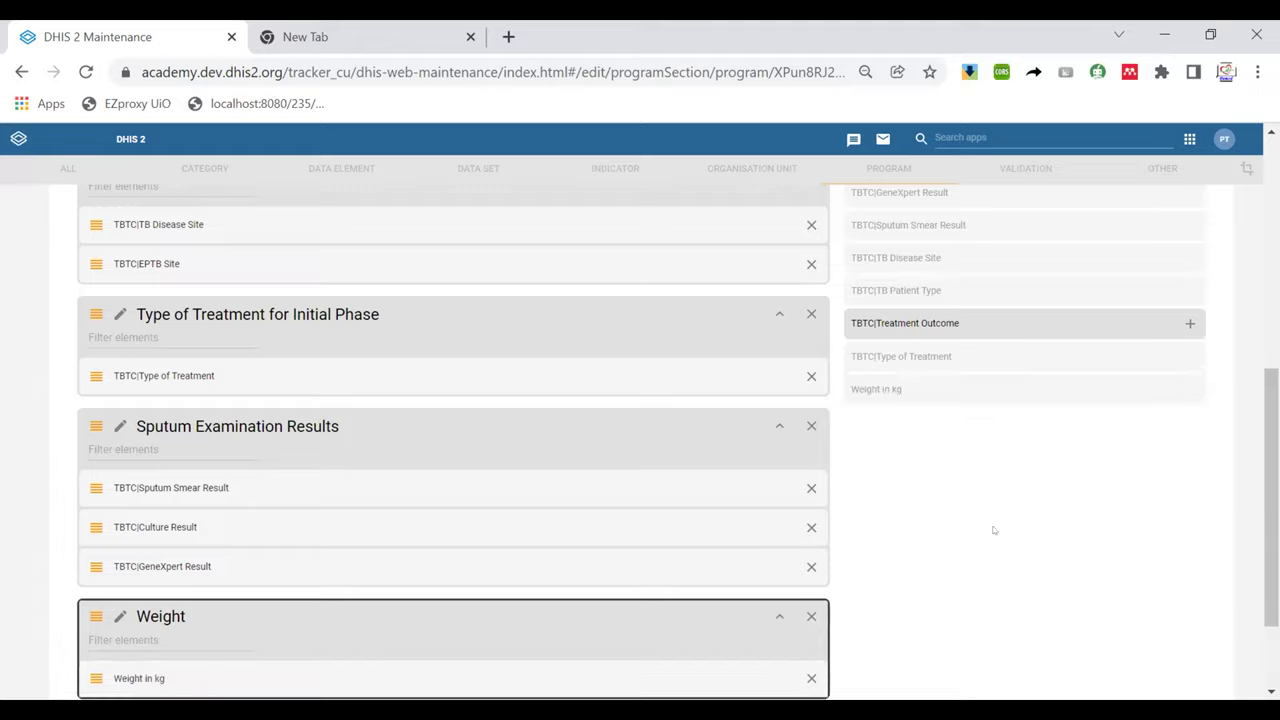
scroll(994, 529, down, 1)
scroll(994, 529, up, 3)
scroll(994, 529, up, 1)
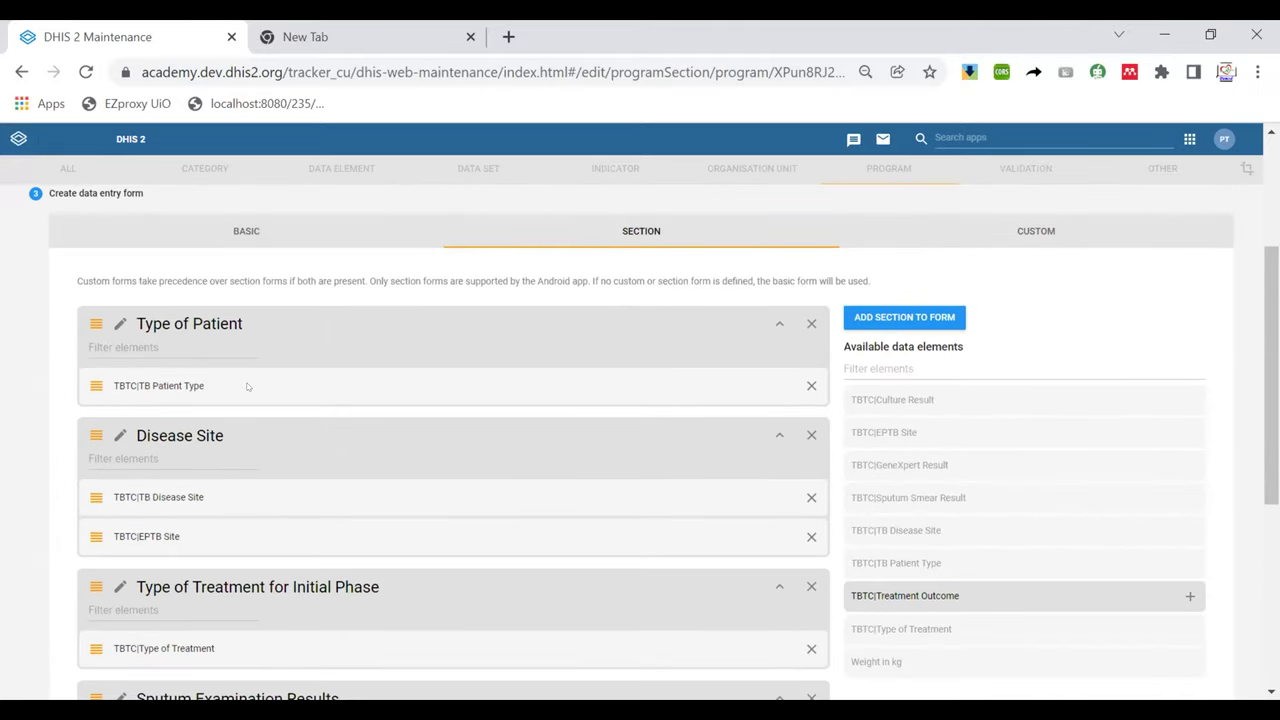
scroll(247, 390, down, 1)
scroll(194, 412, down, 3)
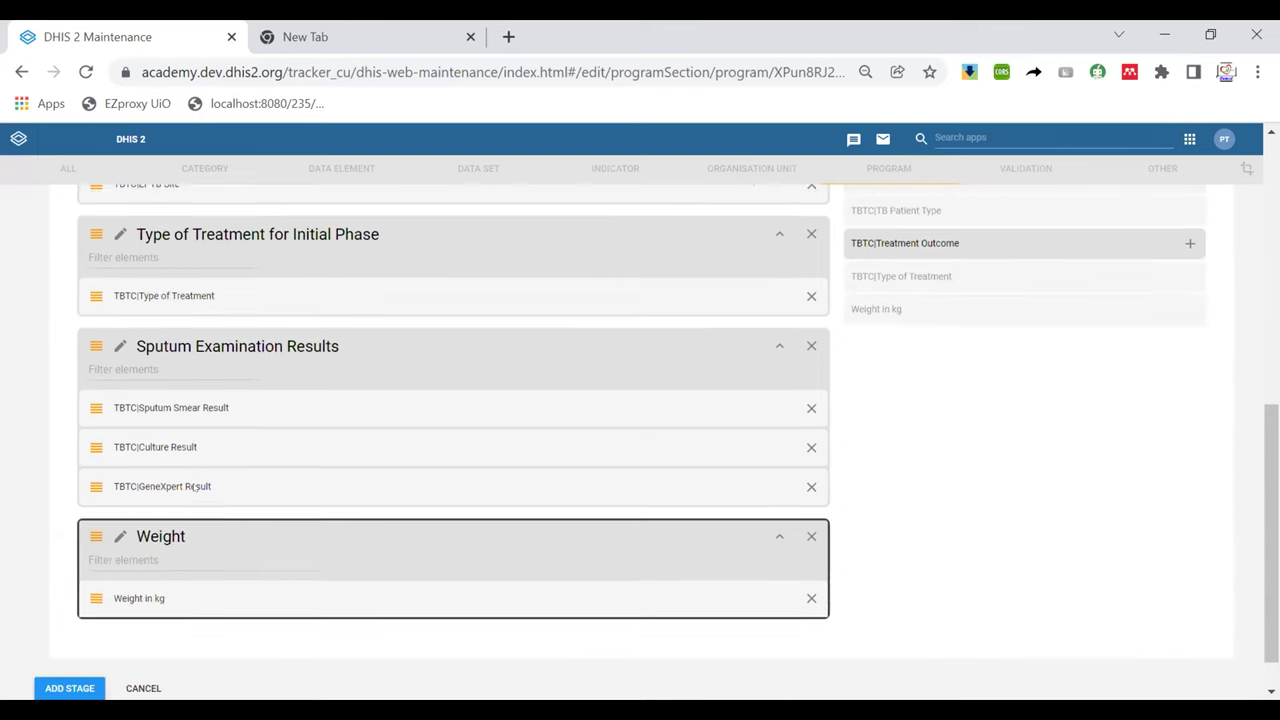
scroll(258, 323, up, 2)
scroll(241, 387, up, 1)
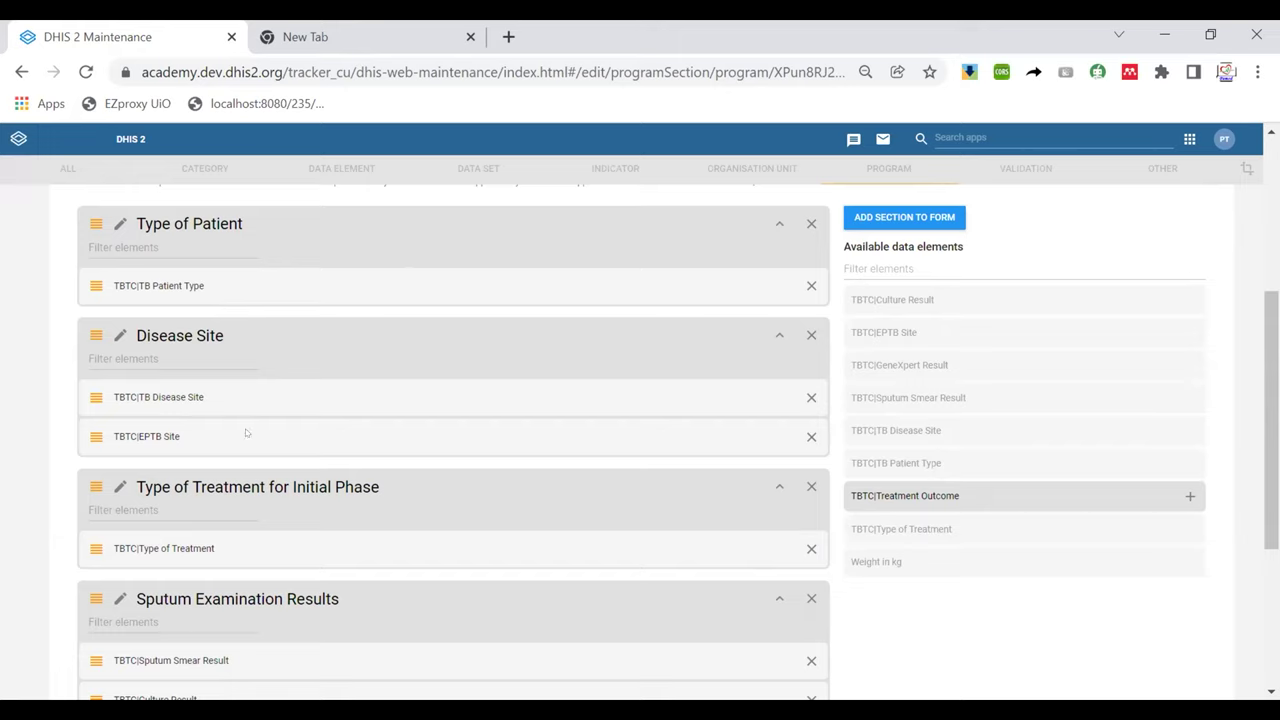
scroll(258, 475, up, 2)
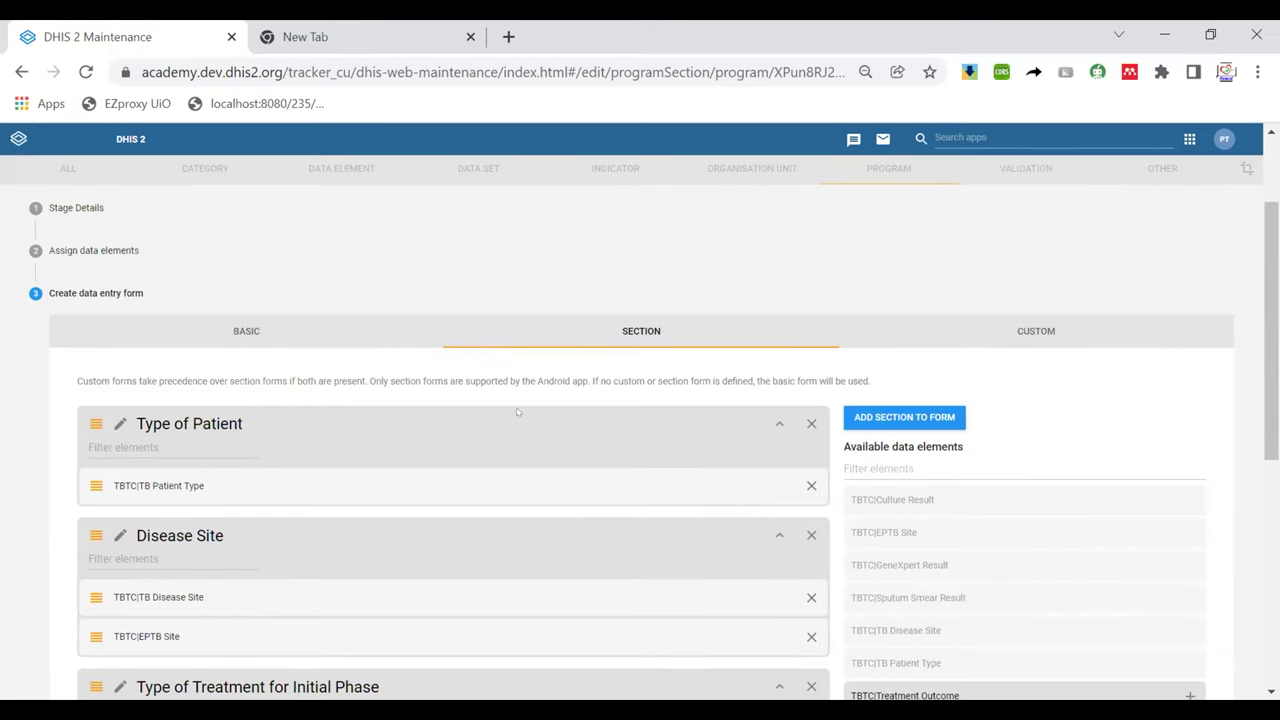
scroll(518, 412, down, 5)
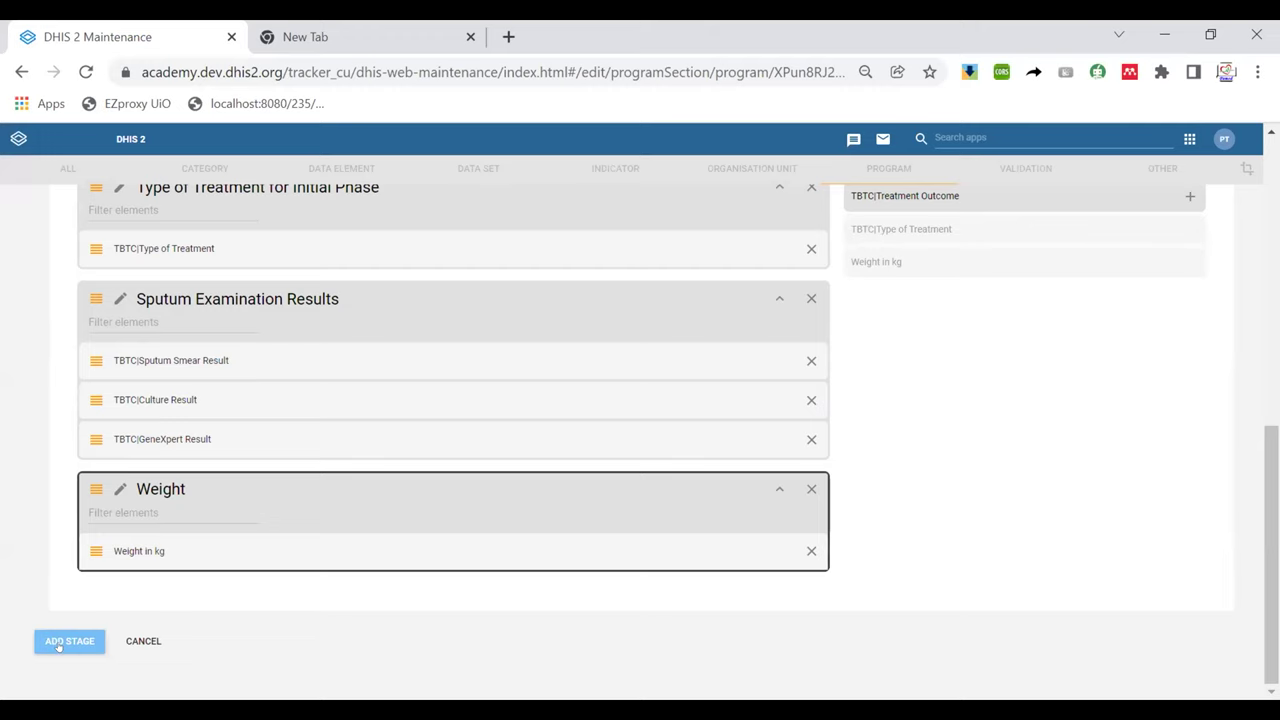
Add the Diagnosis/Initial Phase stage, save SND_TB Treatment Card, and reopen its Program stages.
click(59, 646)
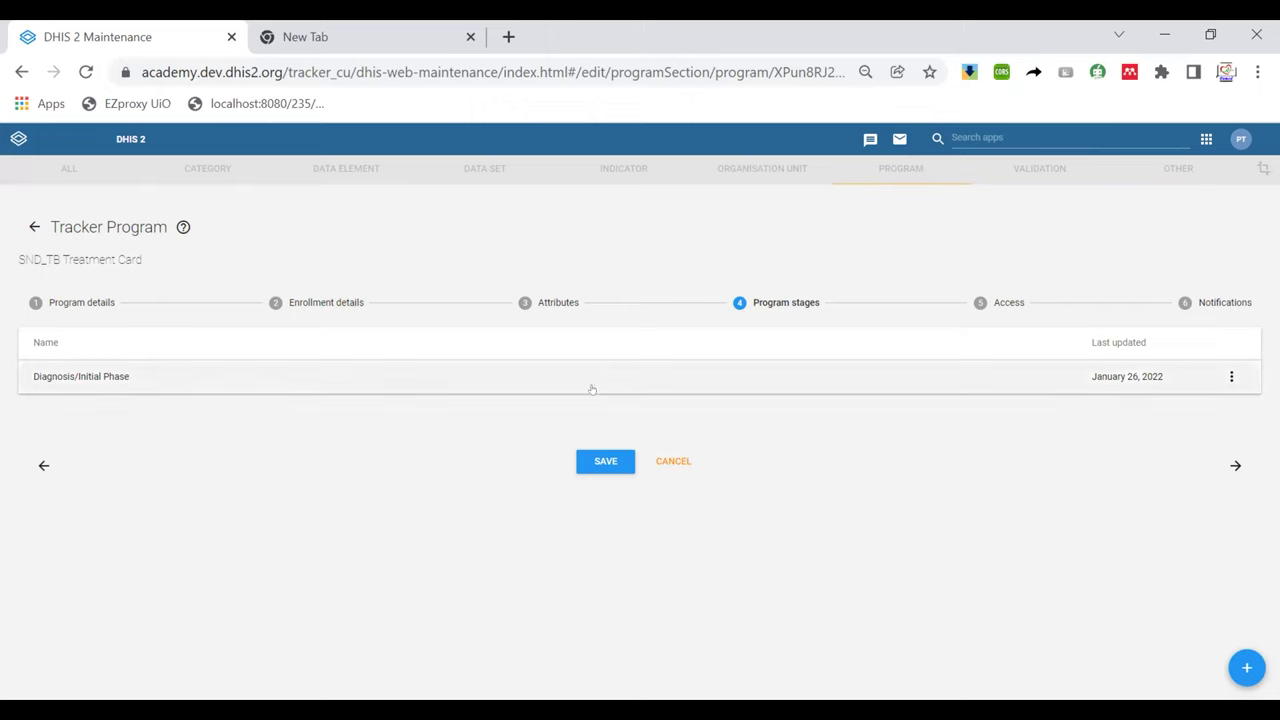
click(603, 462)
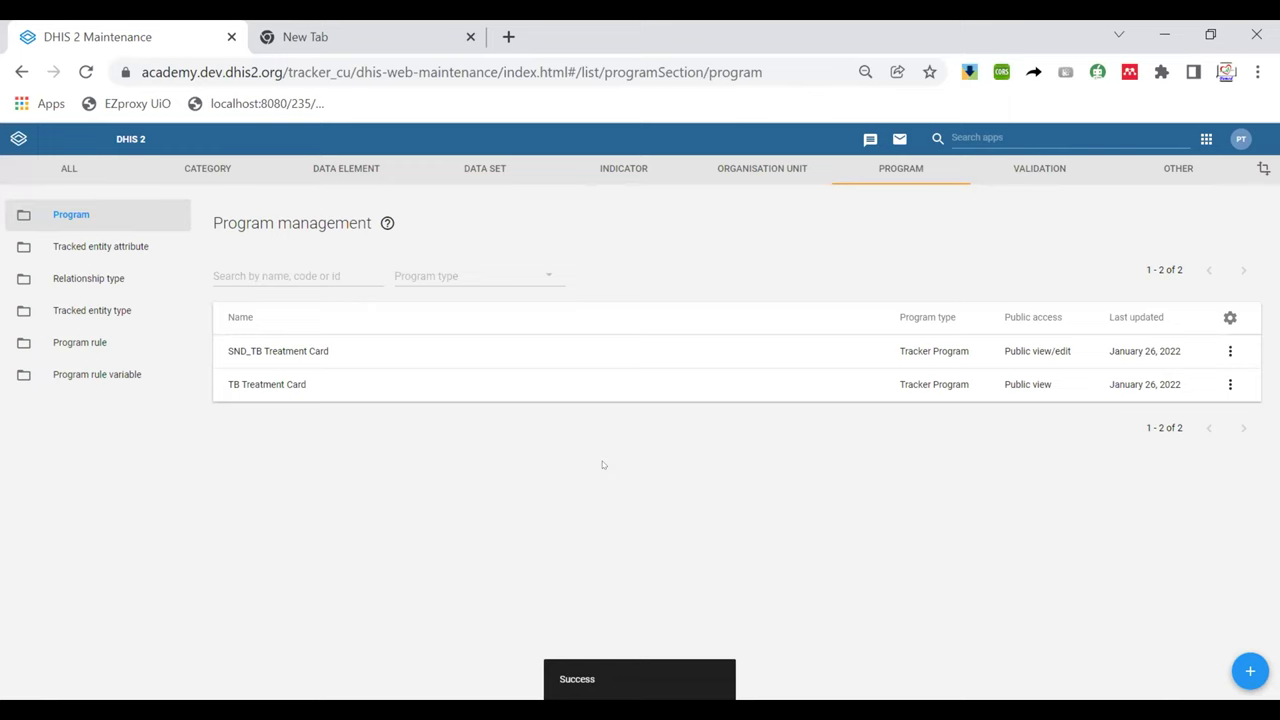
click(366, 355)
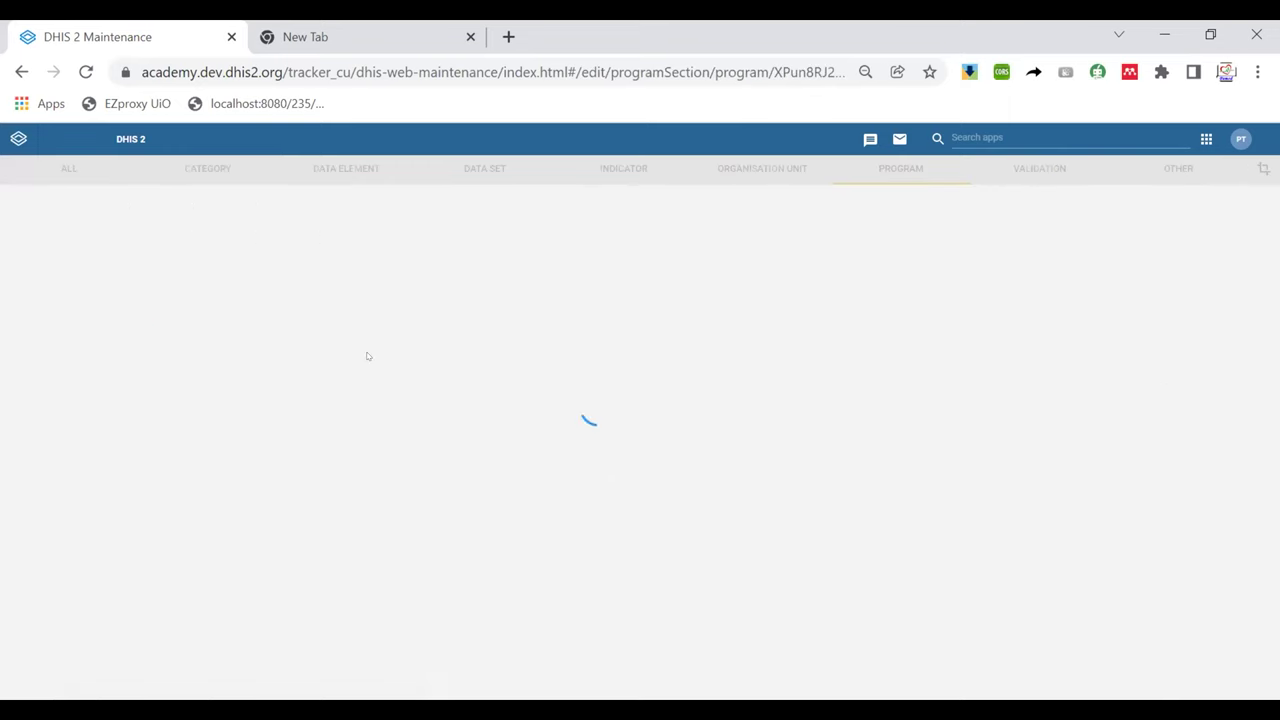
click(790, 300)
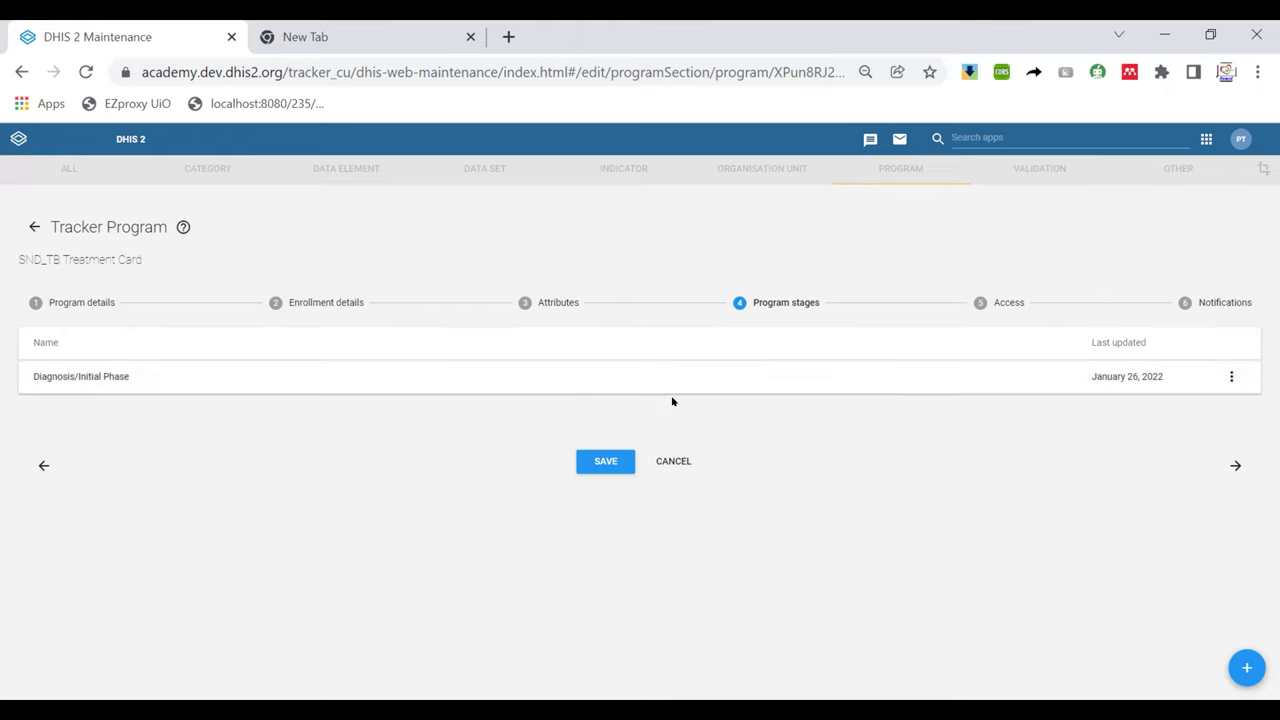
Create stage 'Continuation 1', scheduled 60 days from start, asking for a new event on completion.
click(1247, 670)
click(155, 420)
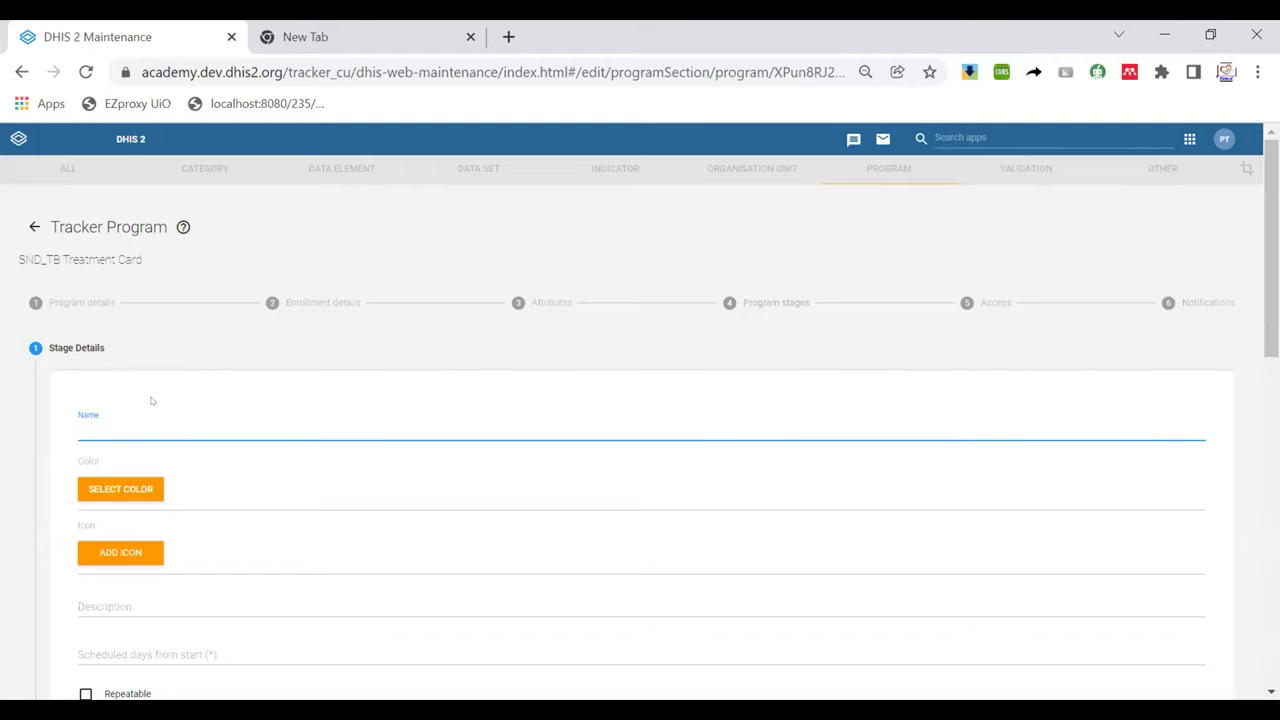
text(Continuation 1)
scroll(154, 401, down, 1)
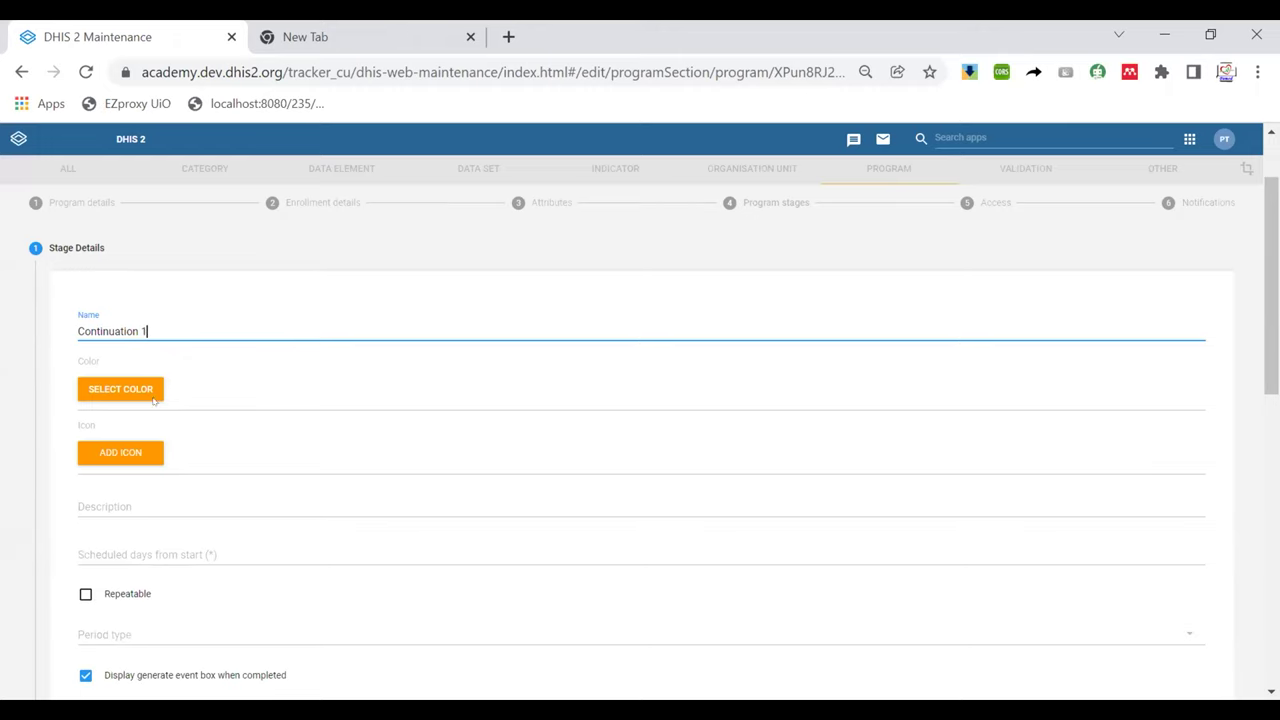
click(157, 548)
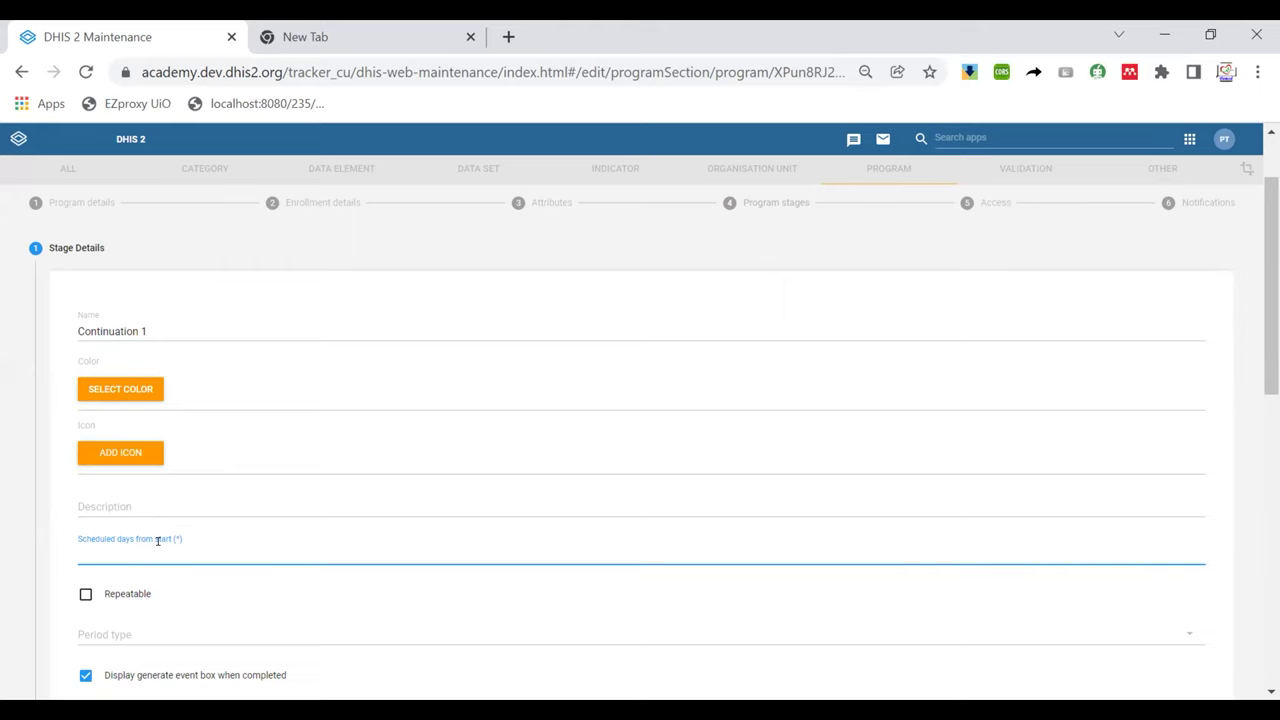
text(60)
scroll(121, 566, down, 1)
scroll(392, 583, down, 1)
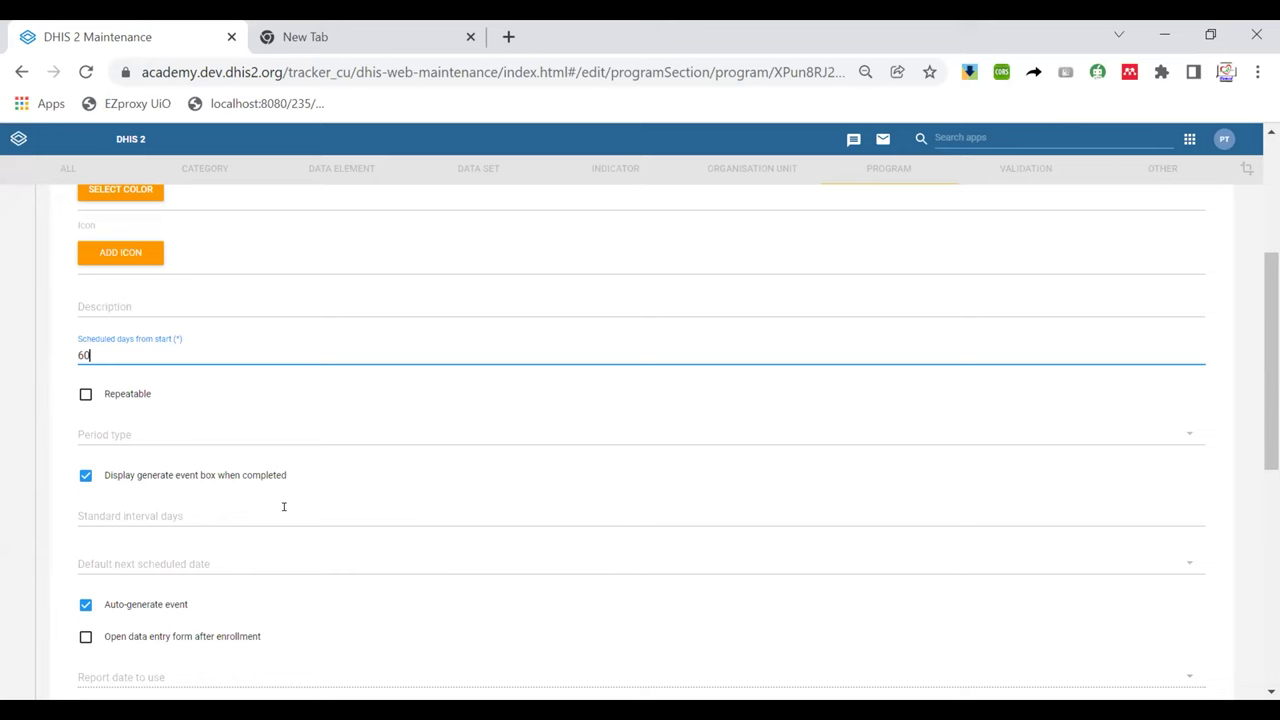
scroll(284, 507, down, 1)
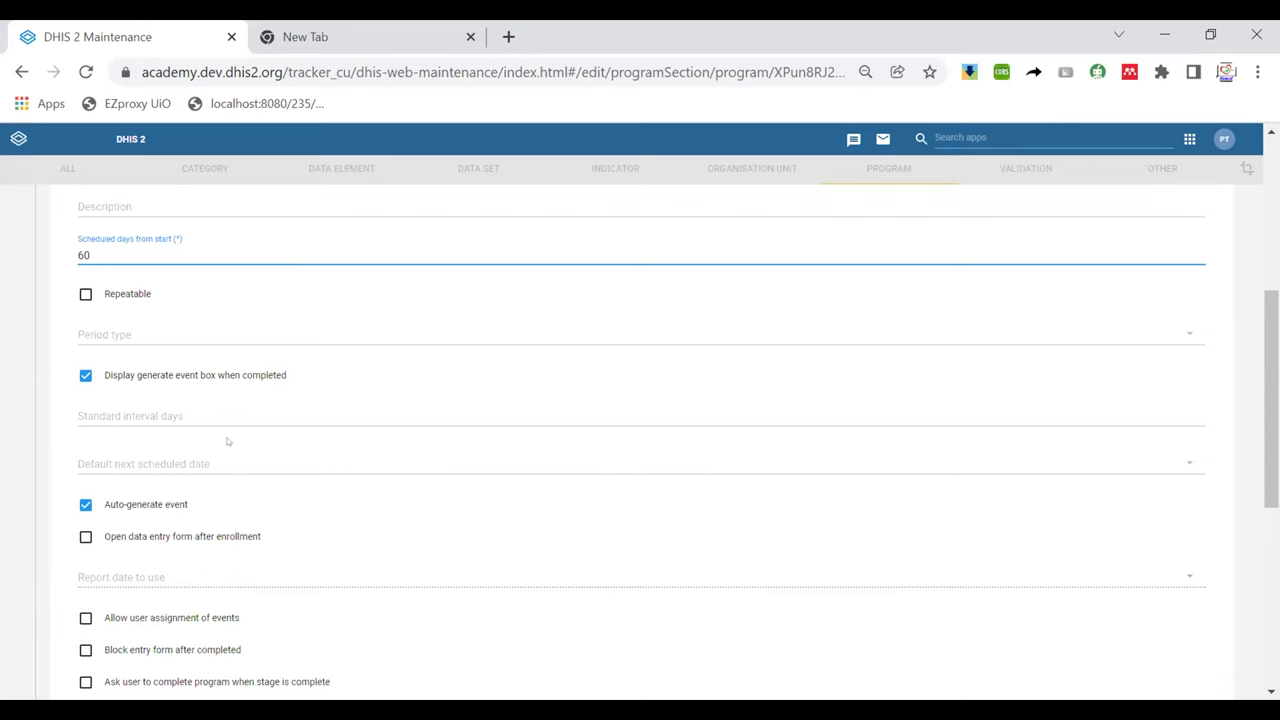
scroll(217, 451, down, 1)
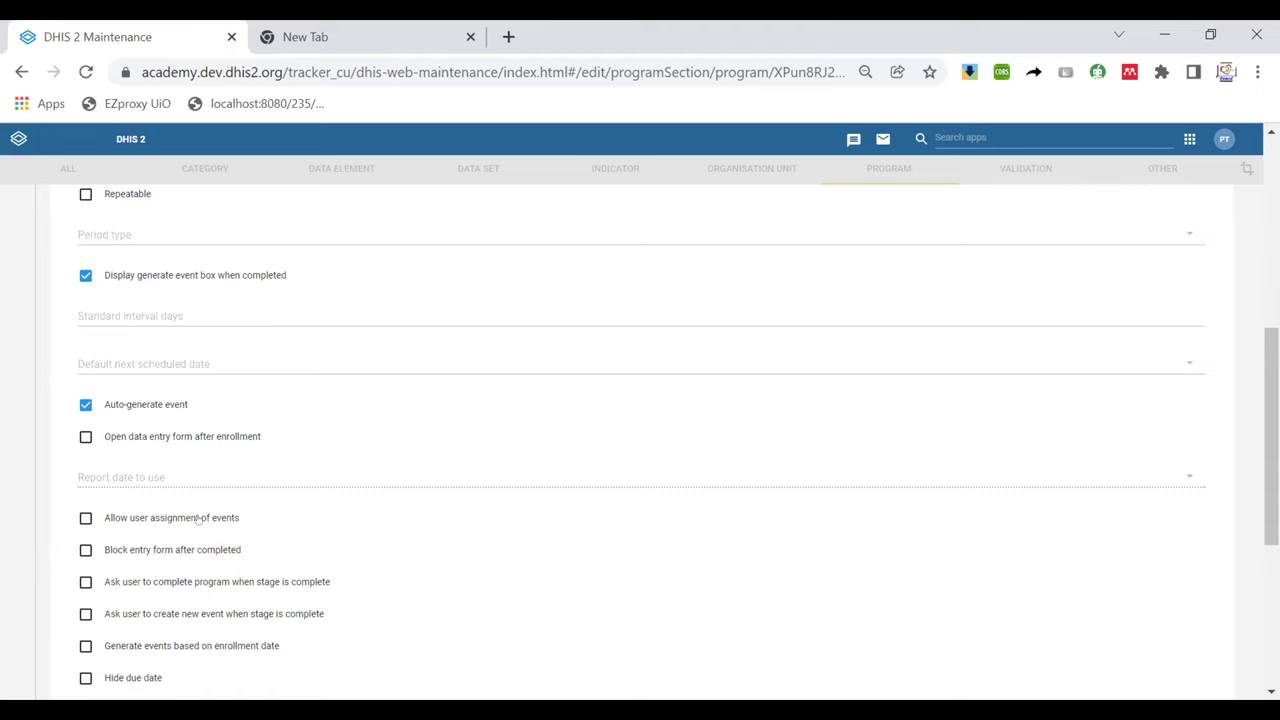
scroll(198, 525, down, 1)
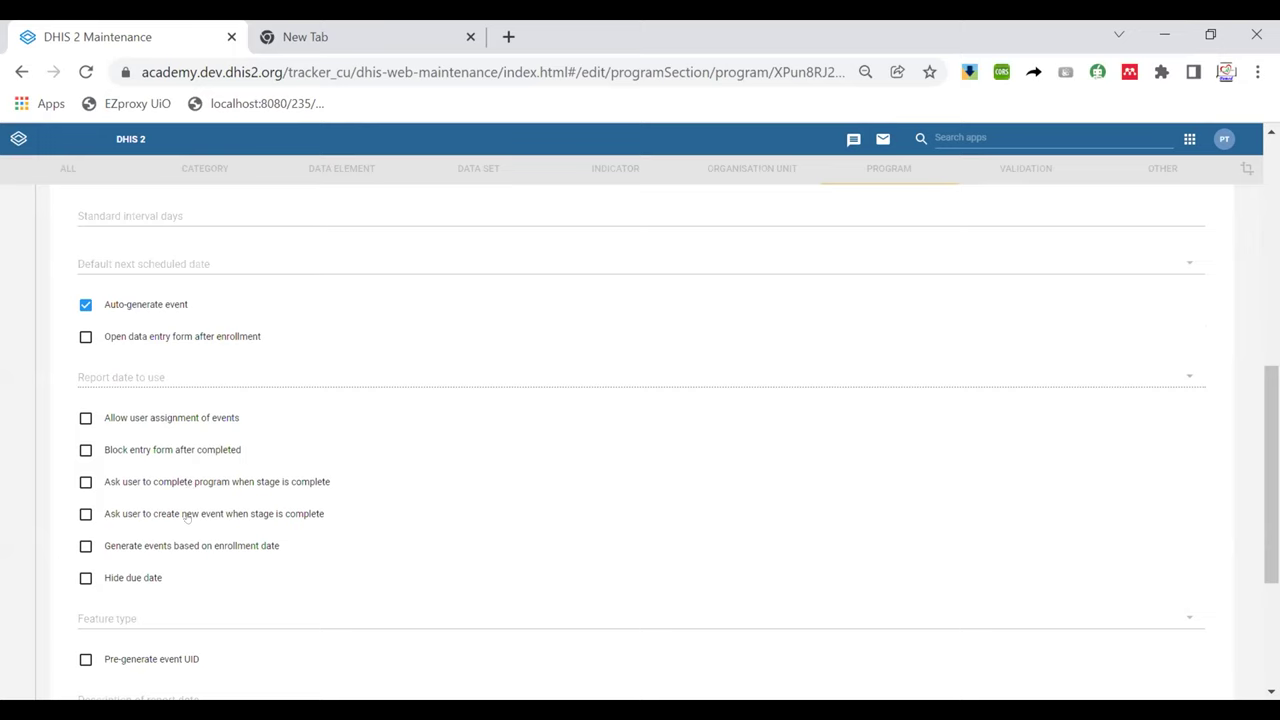
click(186, 516)
Generate events by enrollment date and describe the report date as 'Examination date'.
click(207, 548)
scroll(218, 541, up, 1)
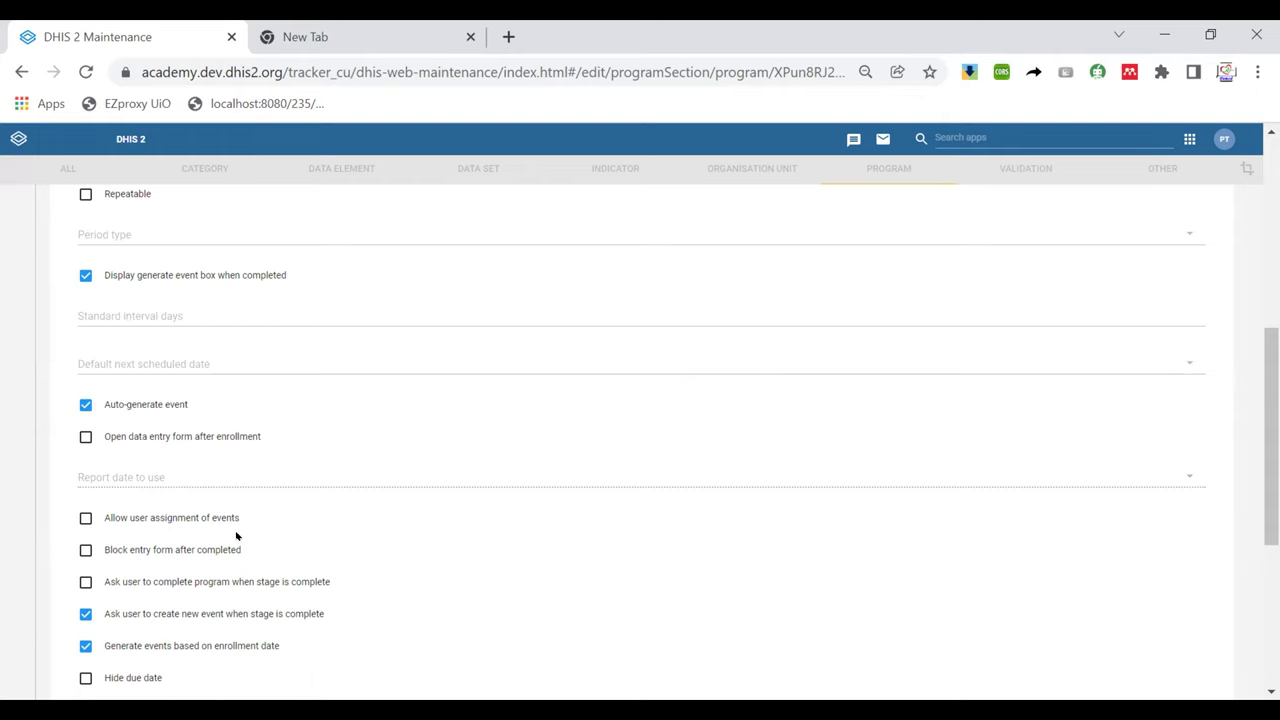
scroll(236, 536, down, 4)
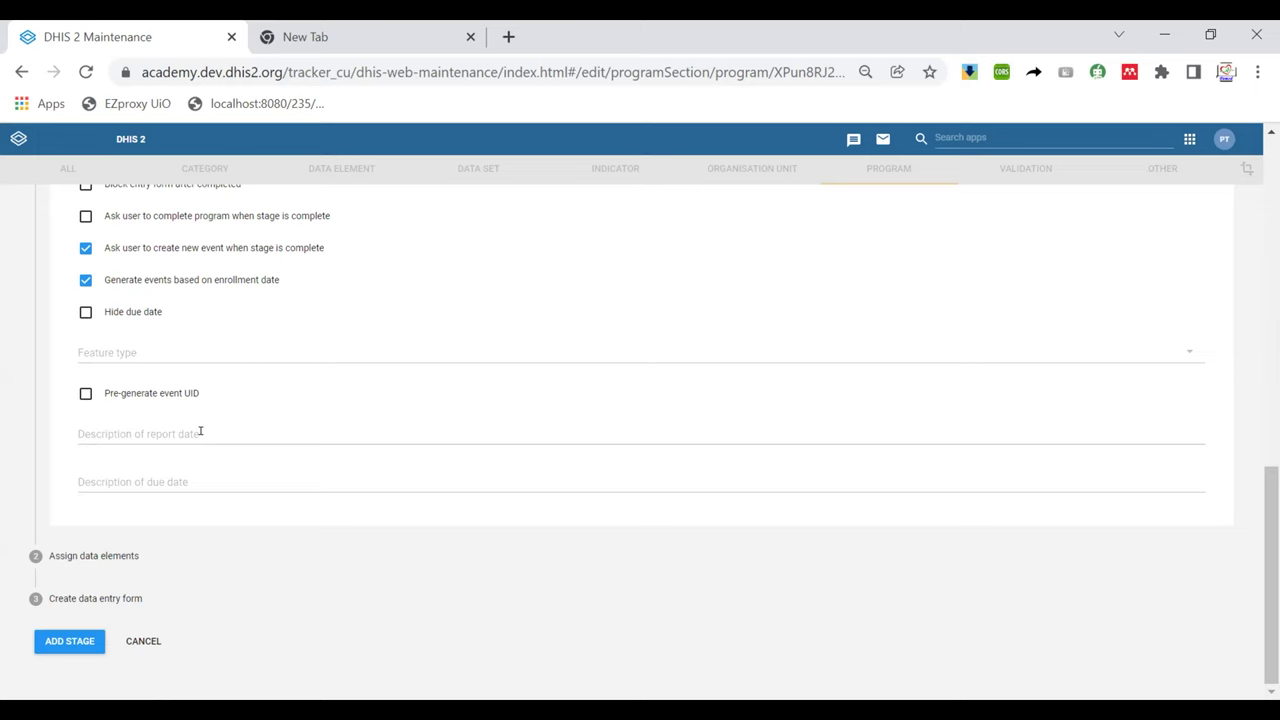
click(200, 431)
text(Exa)
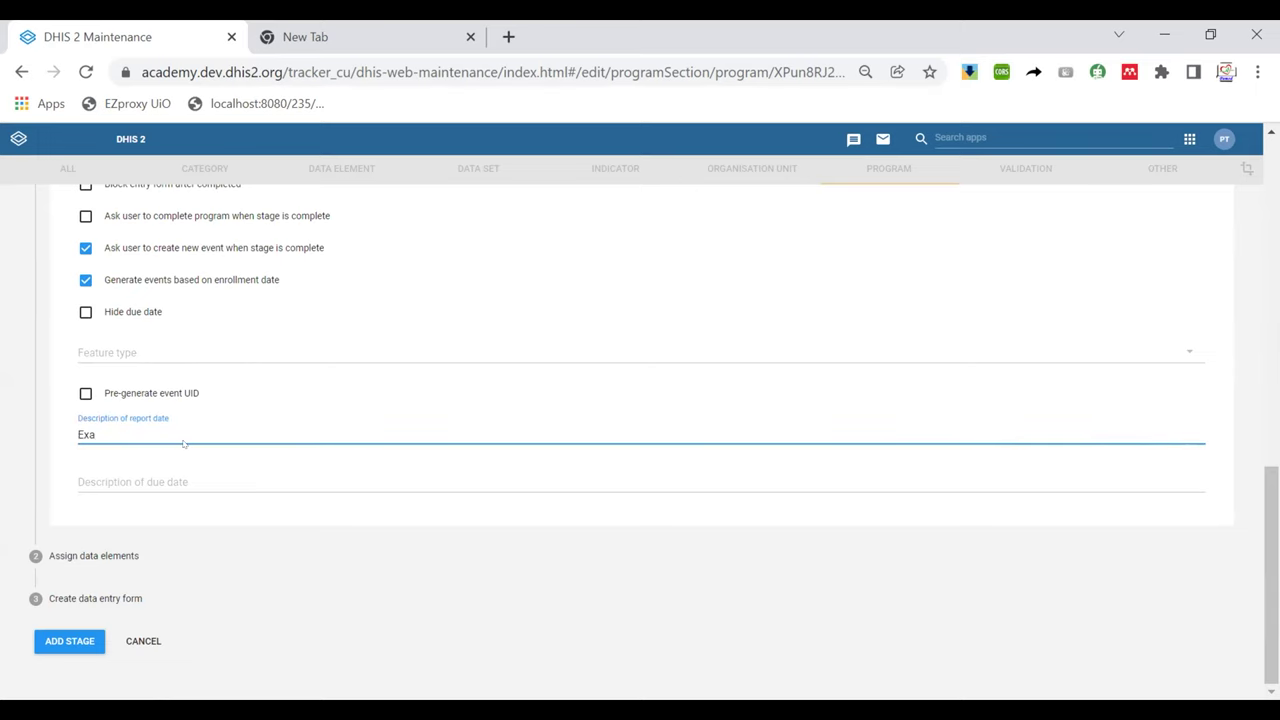
text(mination date)
Assign TBTC|Type of Treatment, Sputum Smear Result and Culture Result using the 'tb' filter.
click(120, 556)
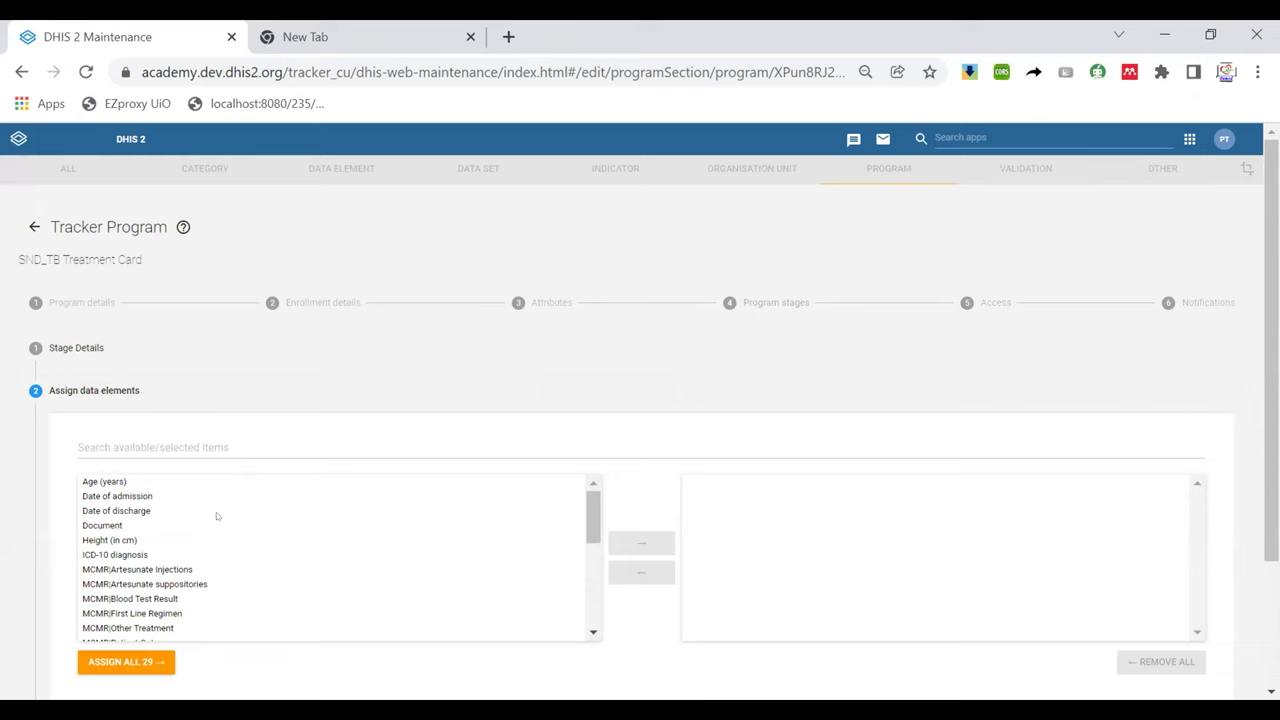
scroll(216, 516, down, 1)
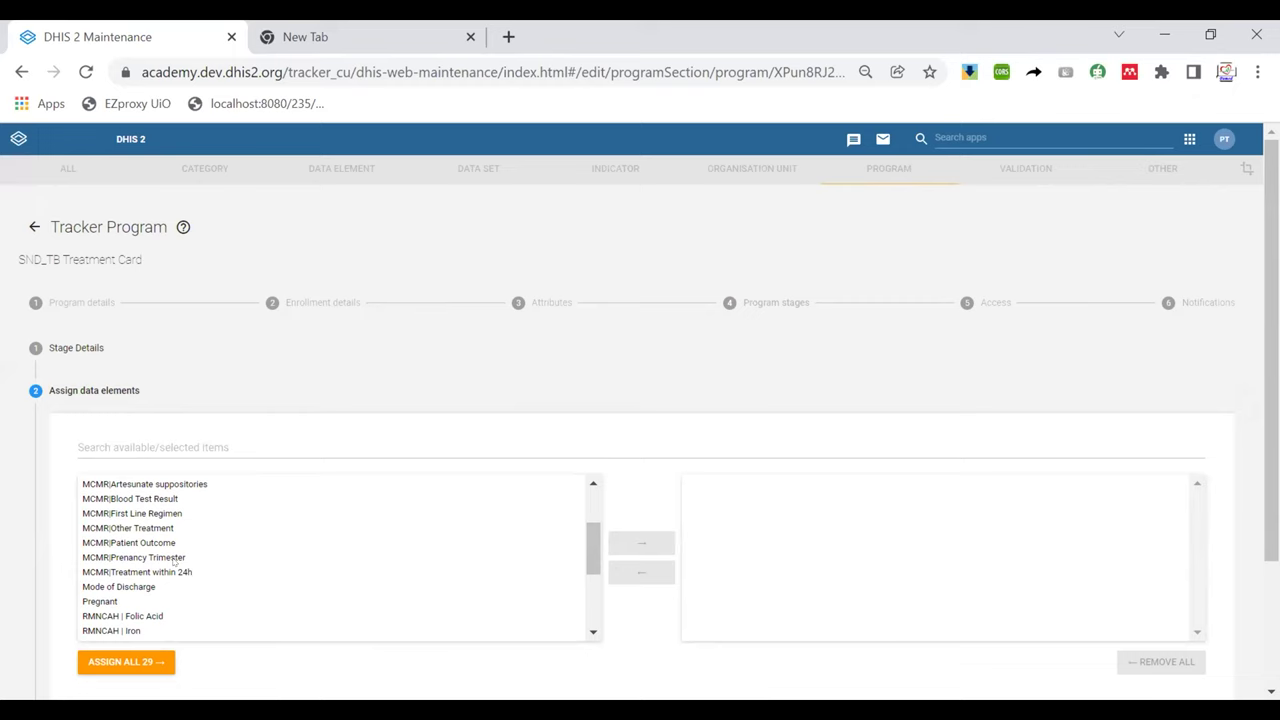
scroll(174, 562, up, 1)
click(92, 446)
text(tb)
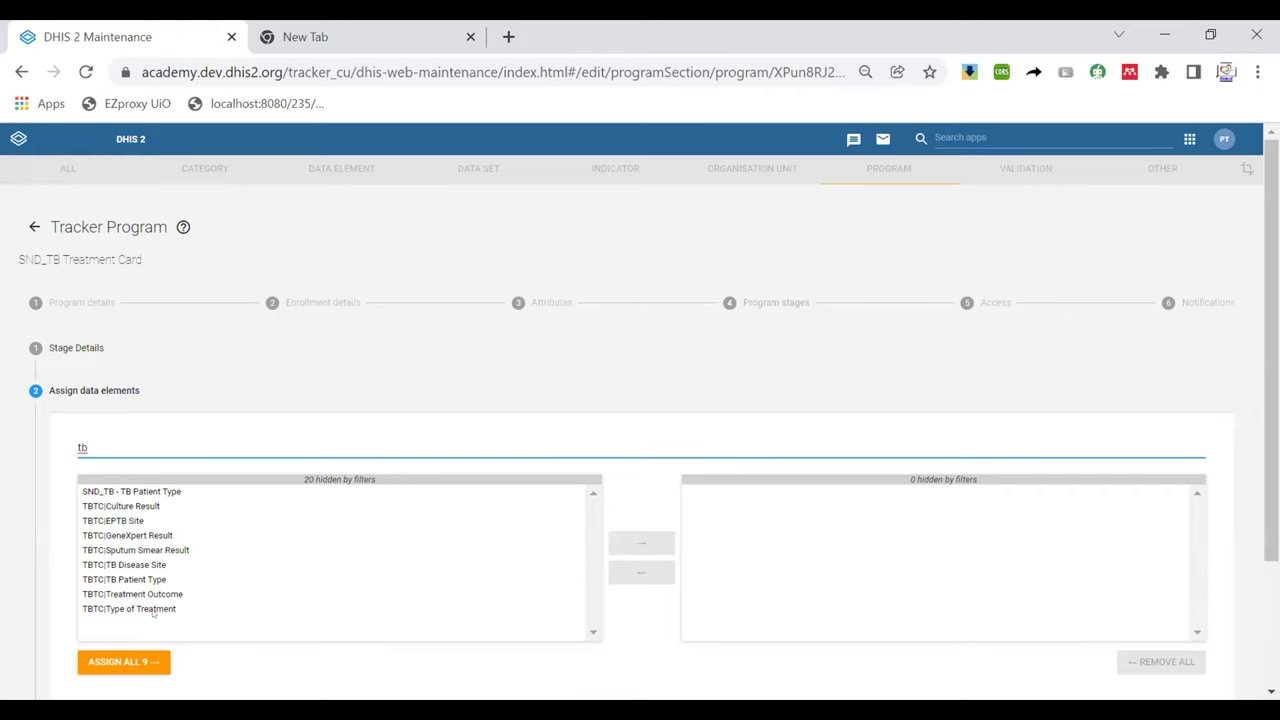
double_click(153, 609)
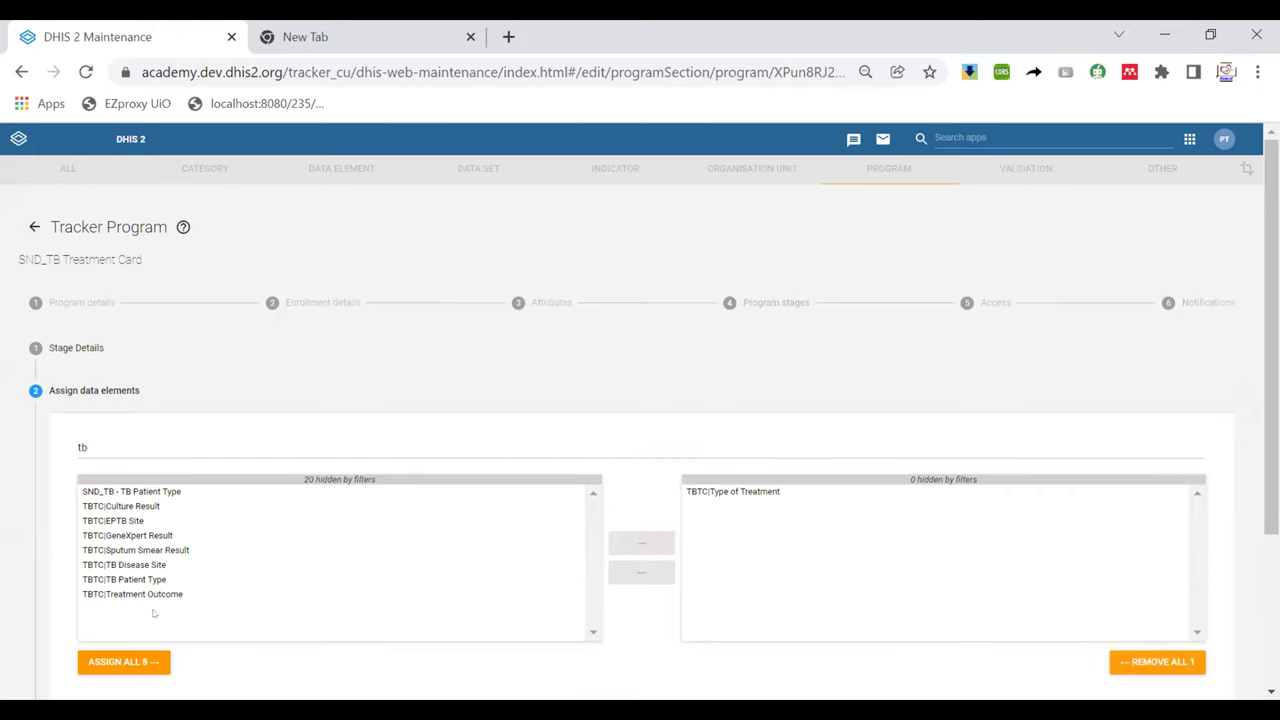
double_click(156, 551)
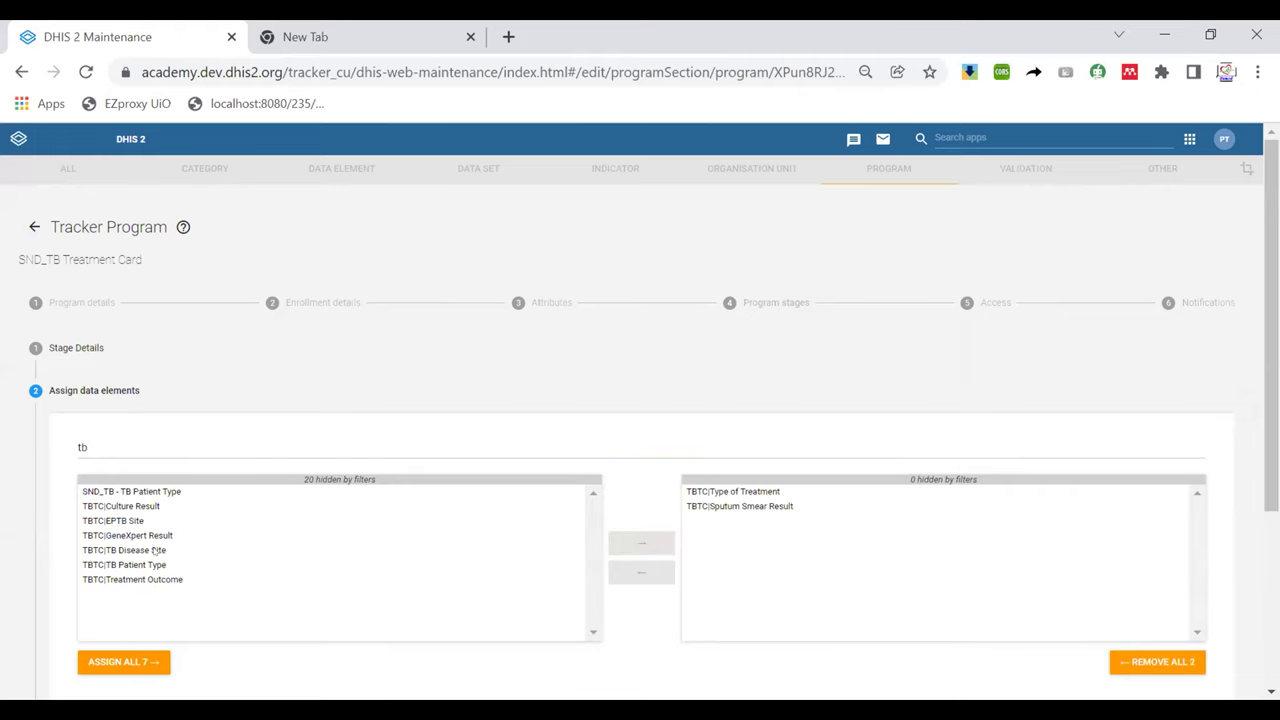
double_click(152, 507)
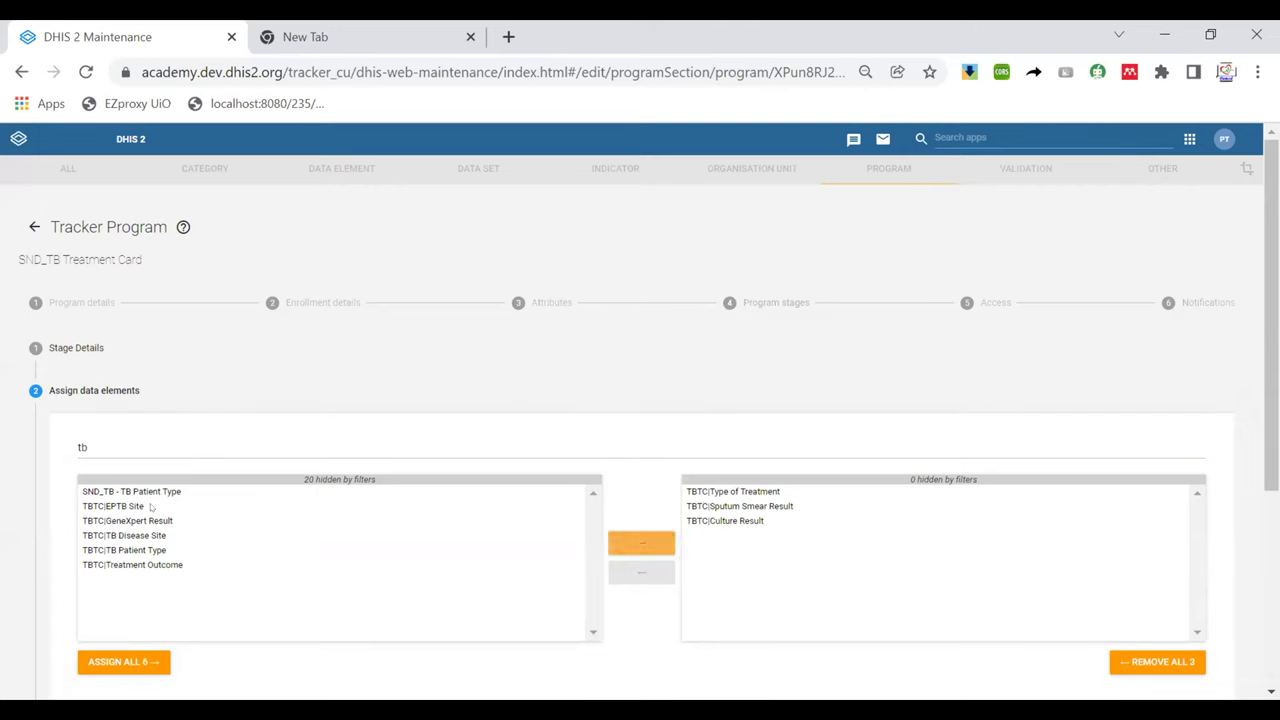
Assign Weight in kg to the stage using the 'we' filter.
click(111, 455)
key(ctrl+a)
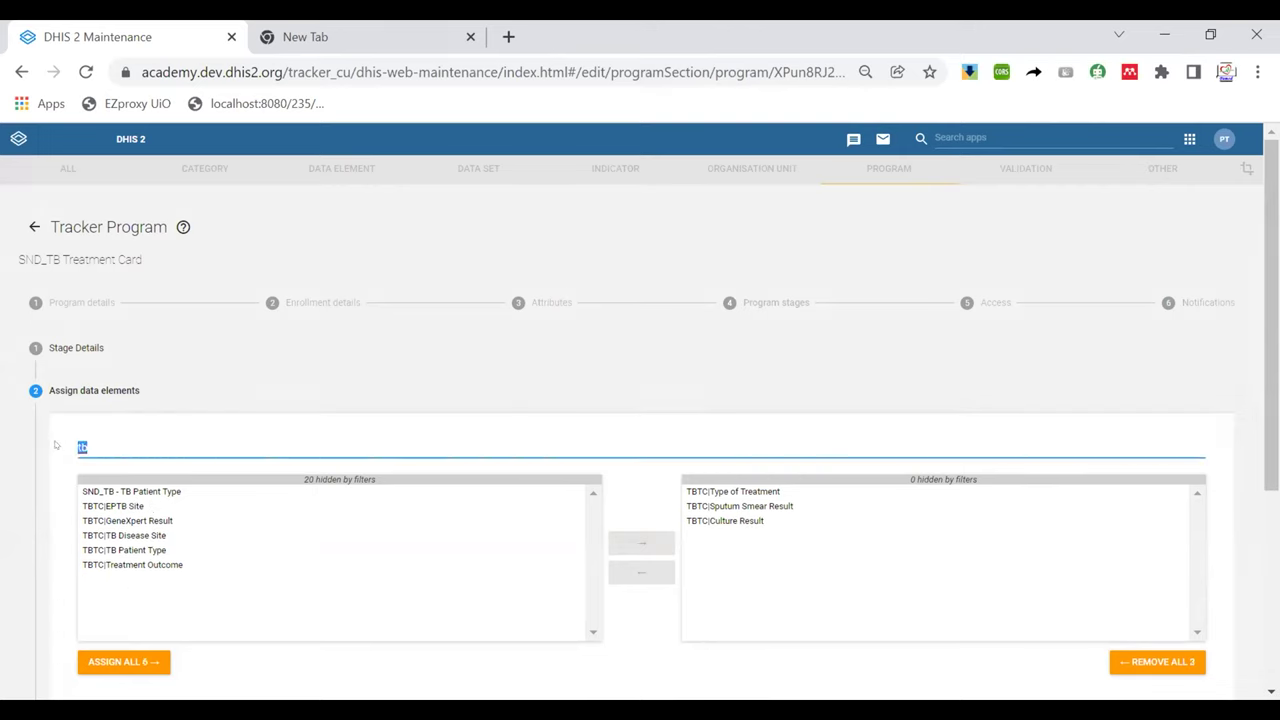
key(BackSpace)
text(we)
double_click(117, 484)
double_click(85, 447)
key(BackSpace)
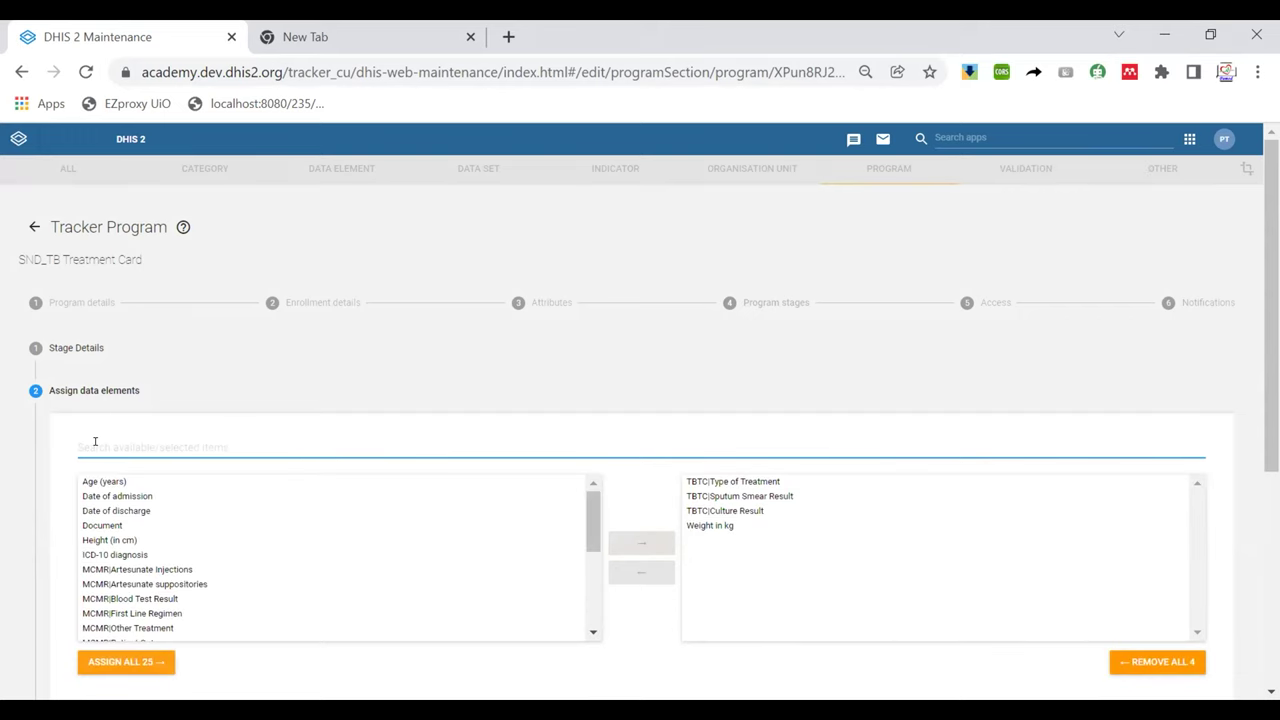
scroll(276, 466, down, 3)
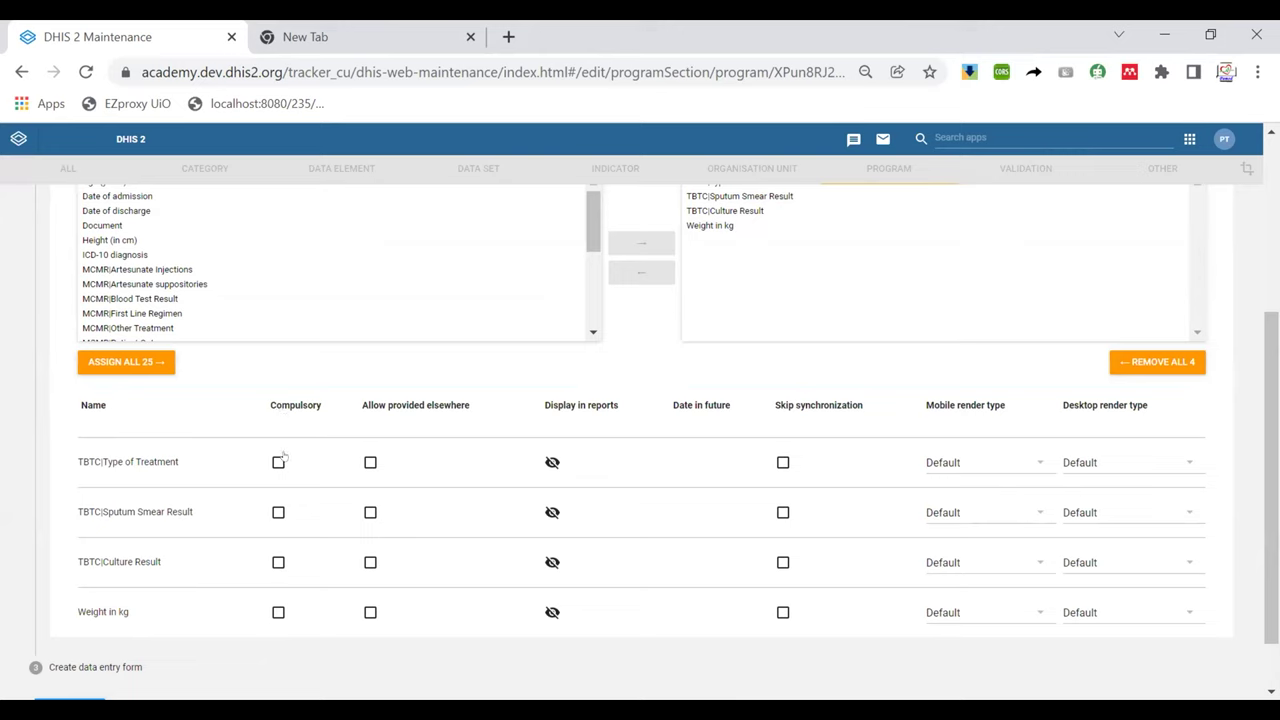
Mark Type of Treatment, Sputum Smear Result and Culture Result as compulsory.
click(278, 462)
click(277, 512)
click(272, 565)
scroll(320, 580, down, 1)
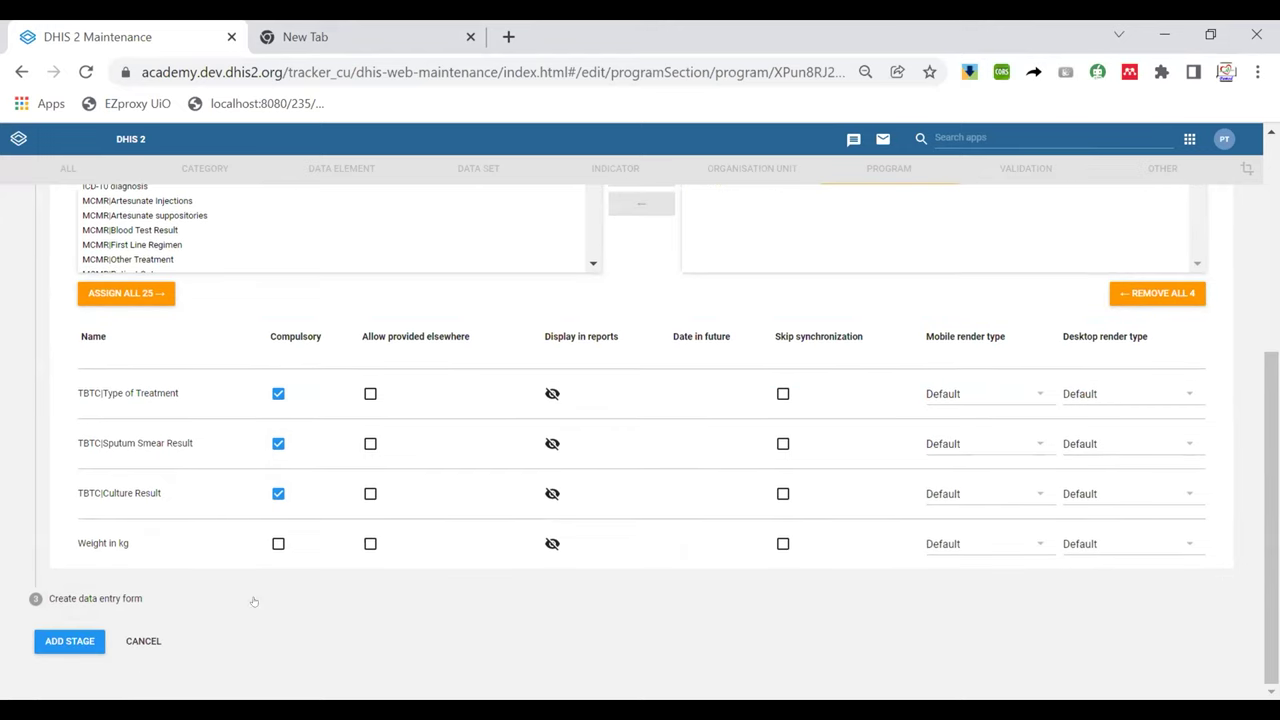
Add a section-form section named 'Type of Treatment for Continuation Phase'.
click(131, 600)
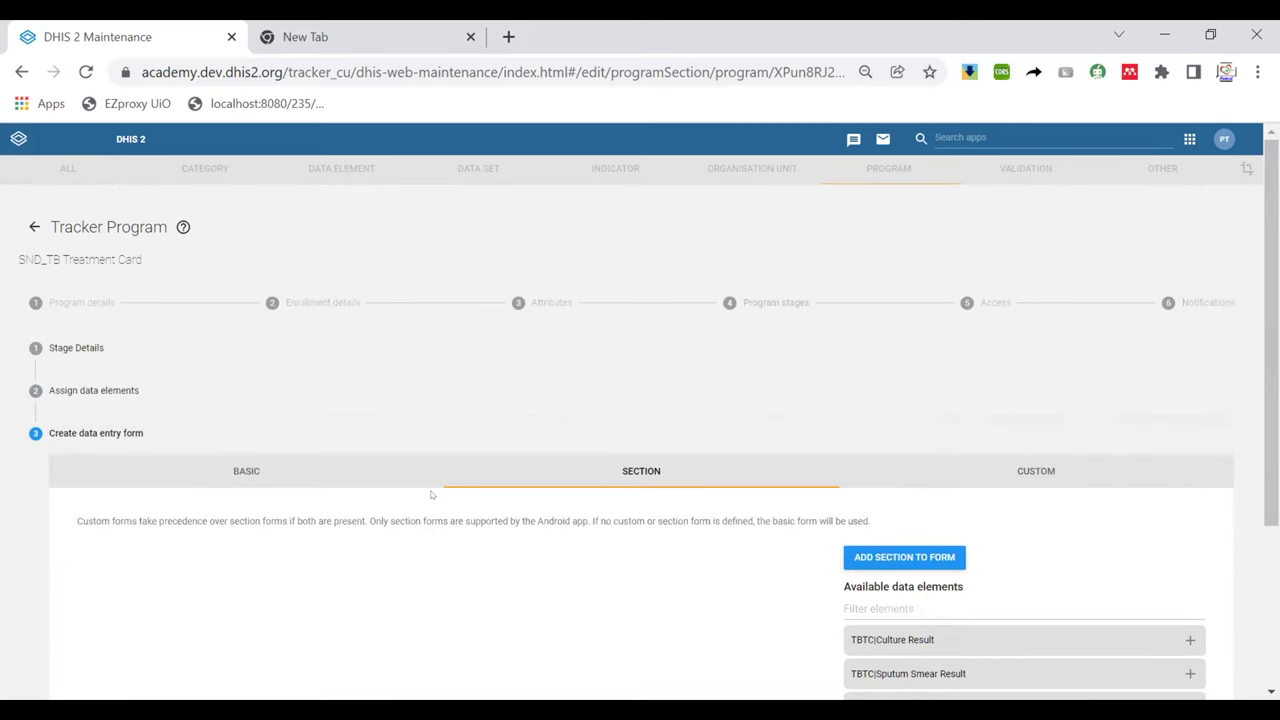
scroll(432, 494, down, 2)
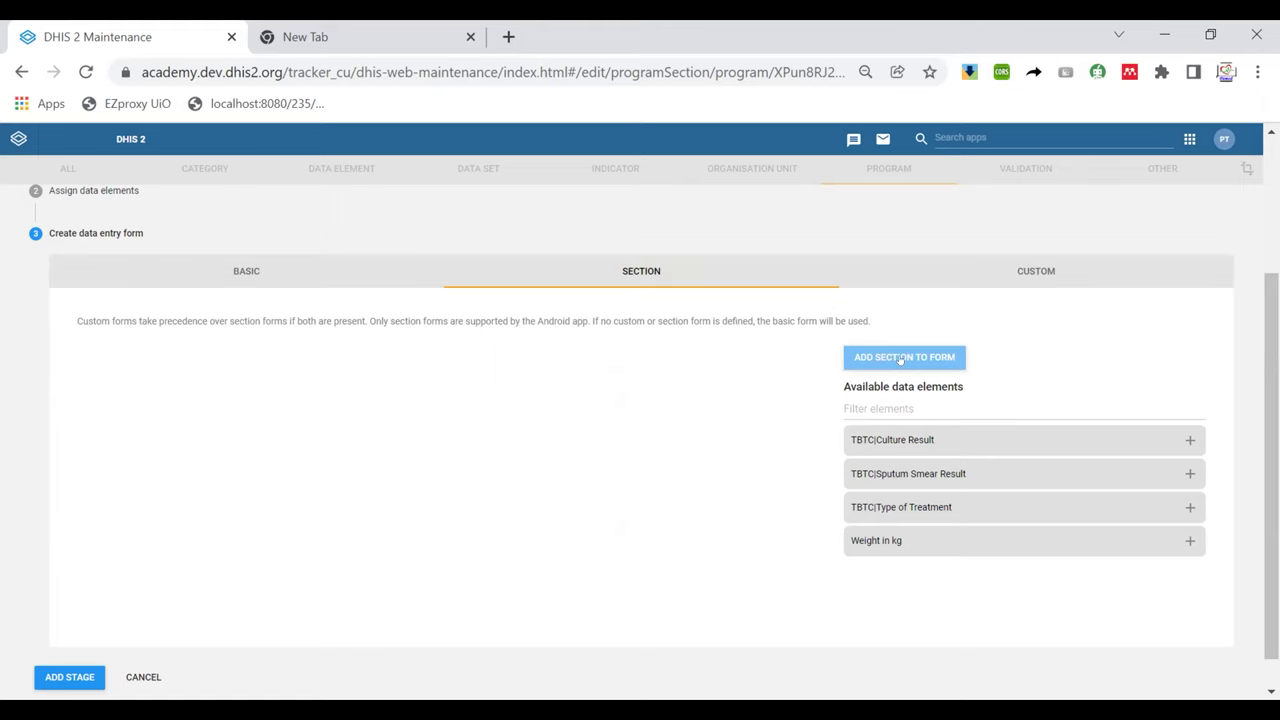
click(901, 360)
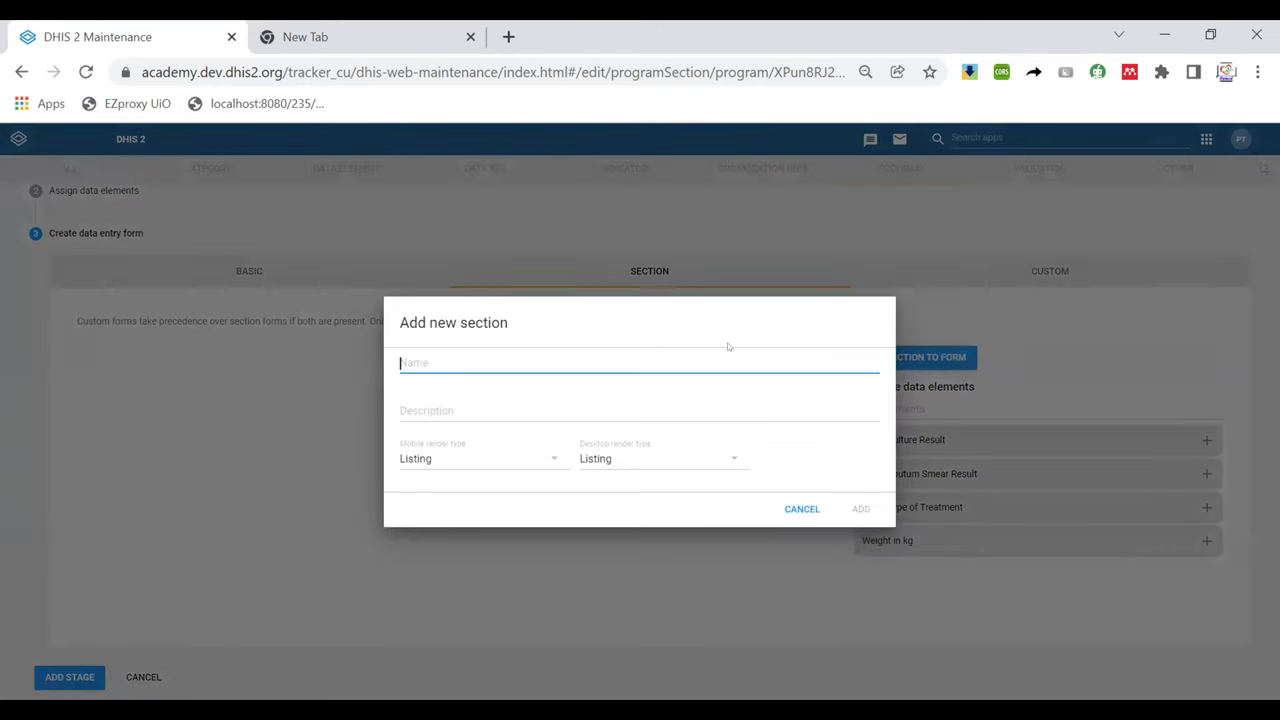
text(Type of Treatment for)
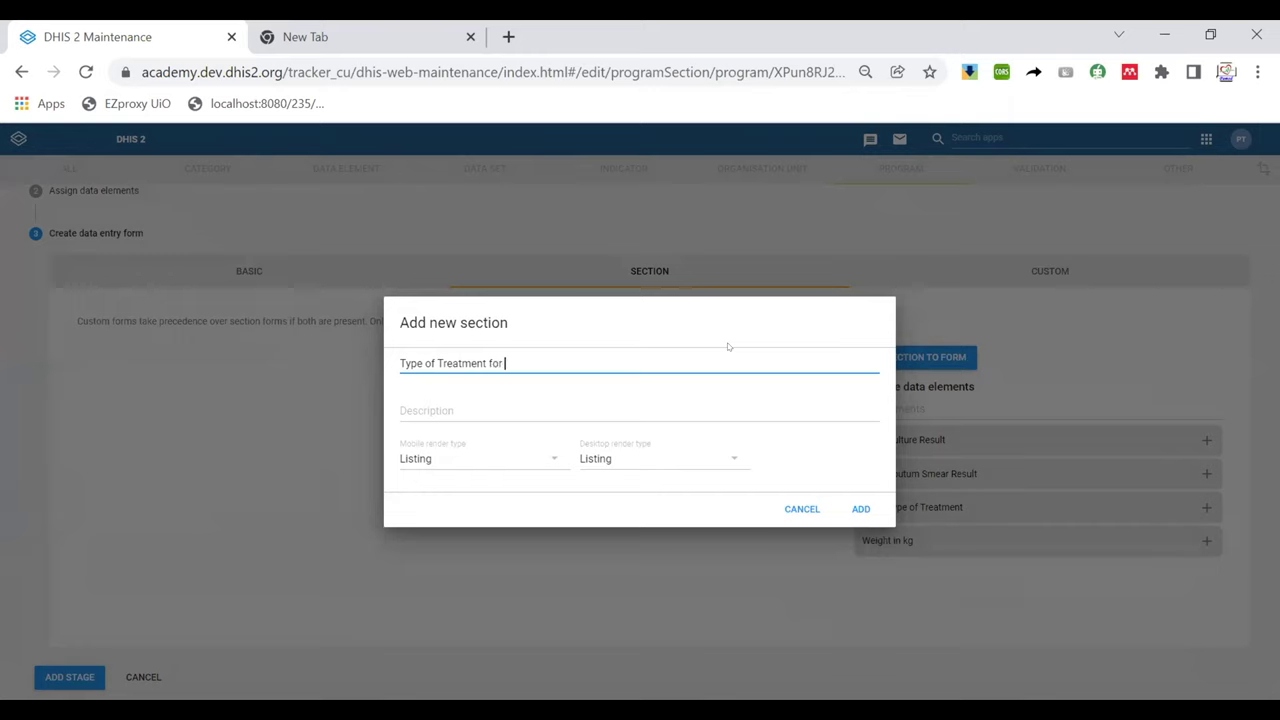
text( Continuation Pahse)
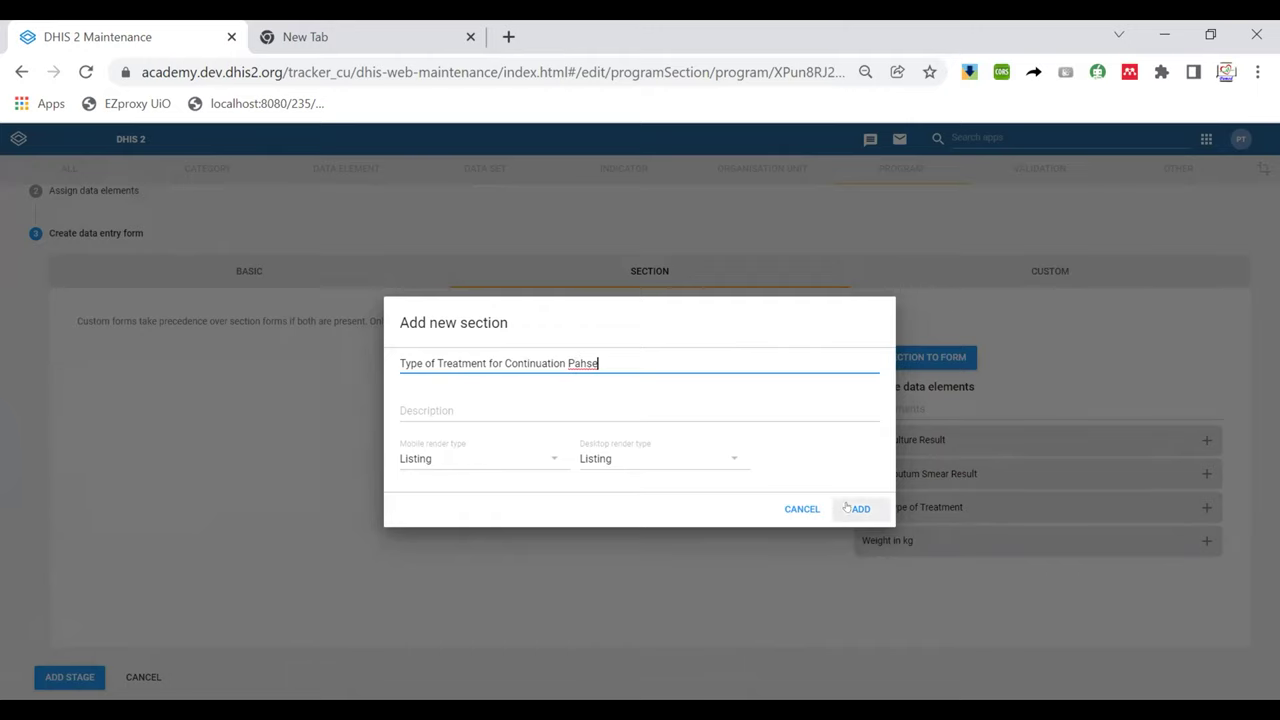
click(582, 360)
key(BackSpace)
key(BackSpace)
text(ha)
click(860, 509)
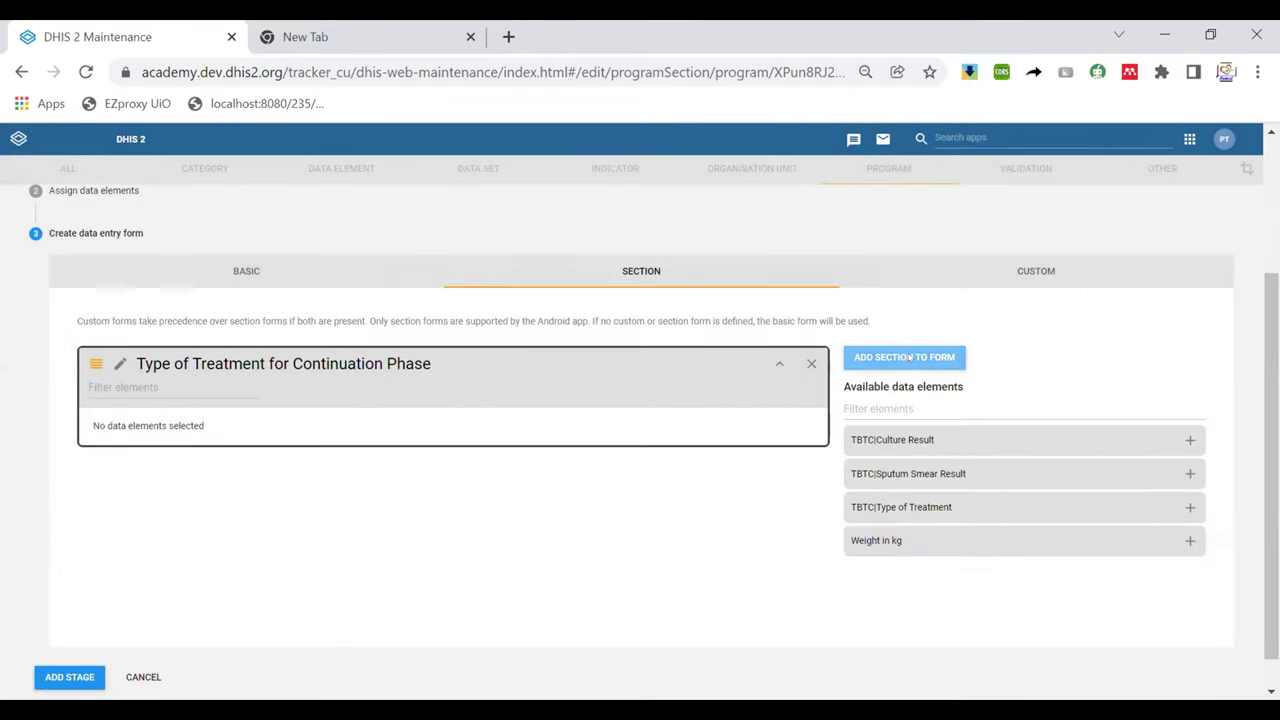
Add the Sputum Examination Results and Weight sections.
click(905, 358)
text(Sp)
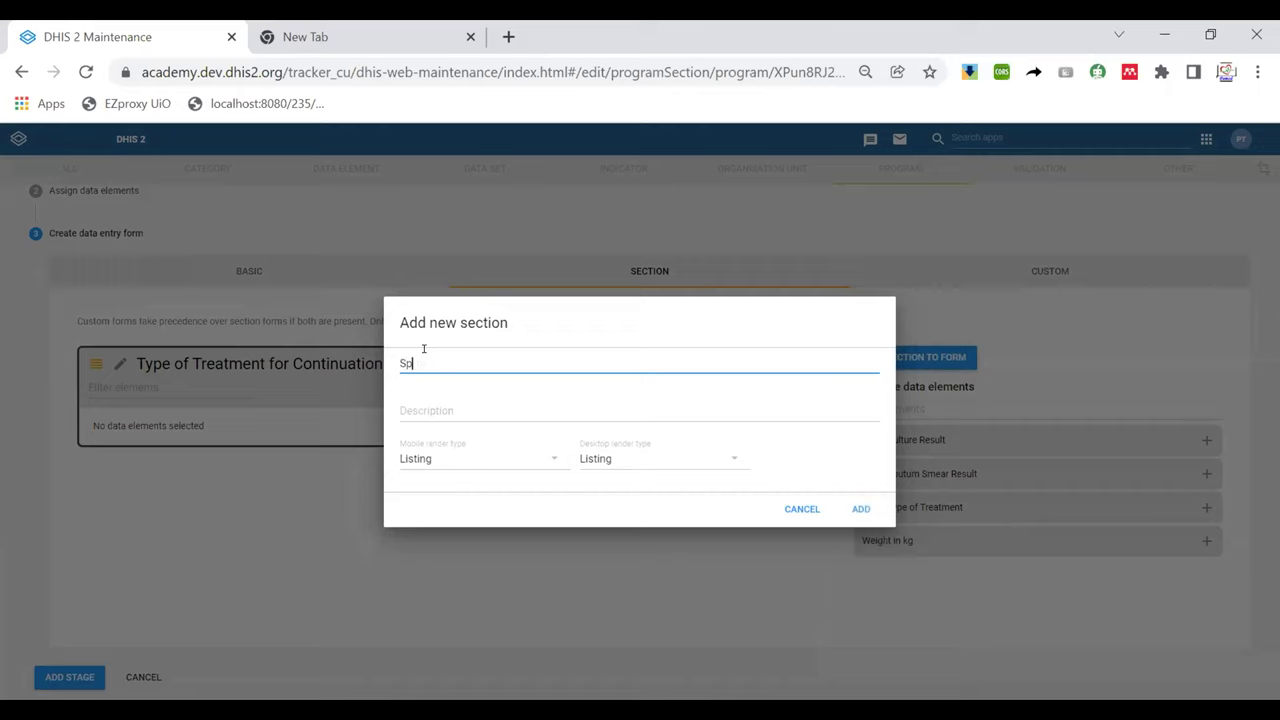
text(utum Examination Results)
click(857, 510)
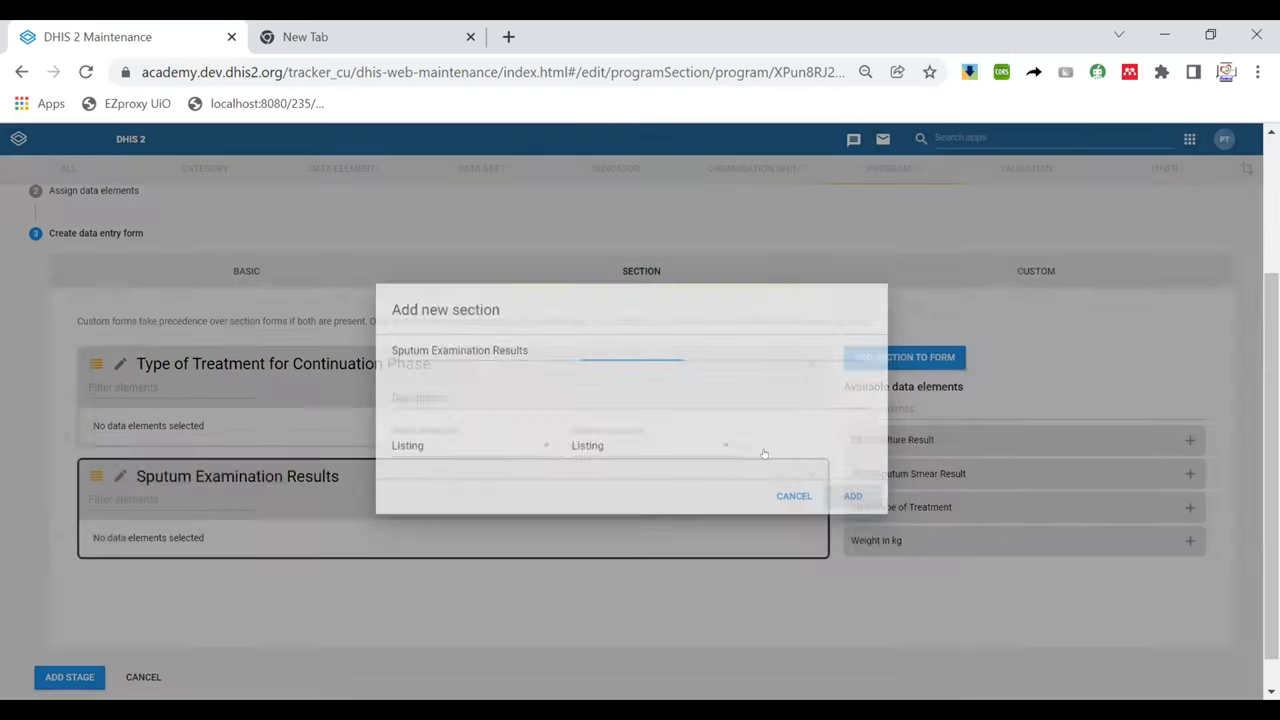
click(905, 357)
text(Weight)
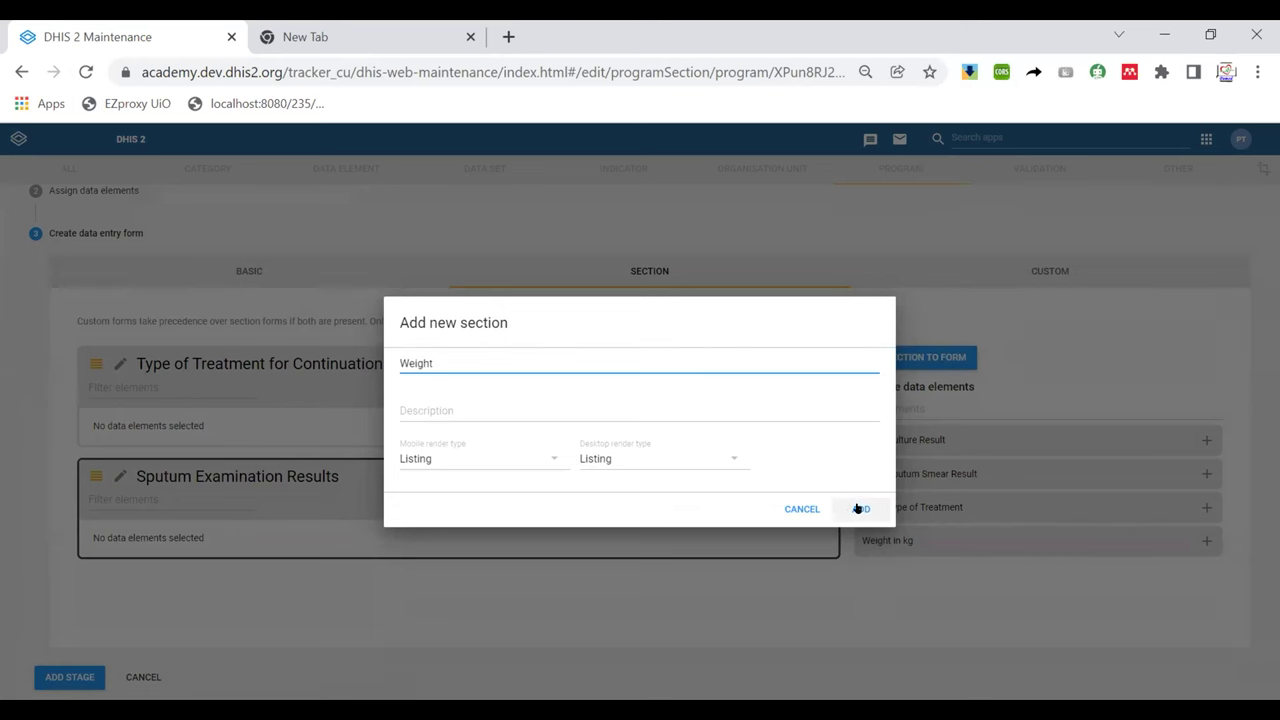
click(857, 510)
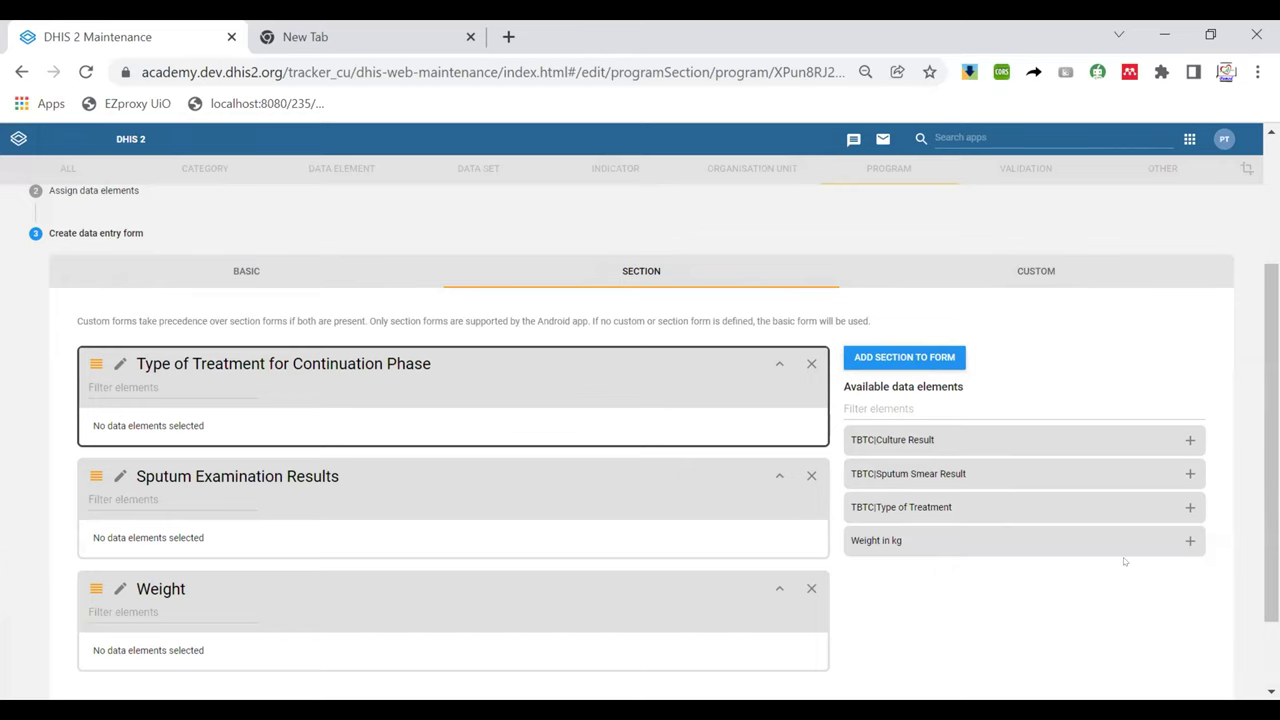
Fill the sections with Type of Treatment, Sputum Smear Result, Culture Result and Weight in kg.
click(1190, 510)
click(450, 494)
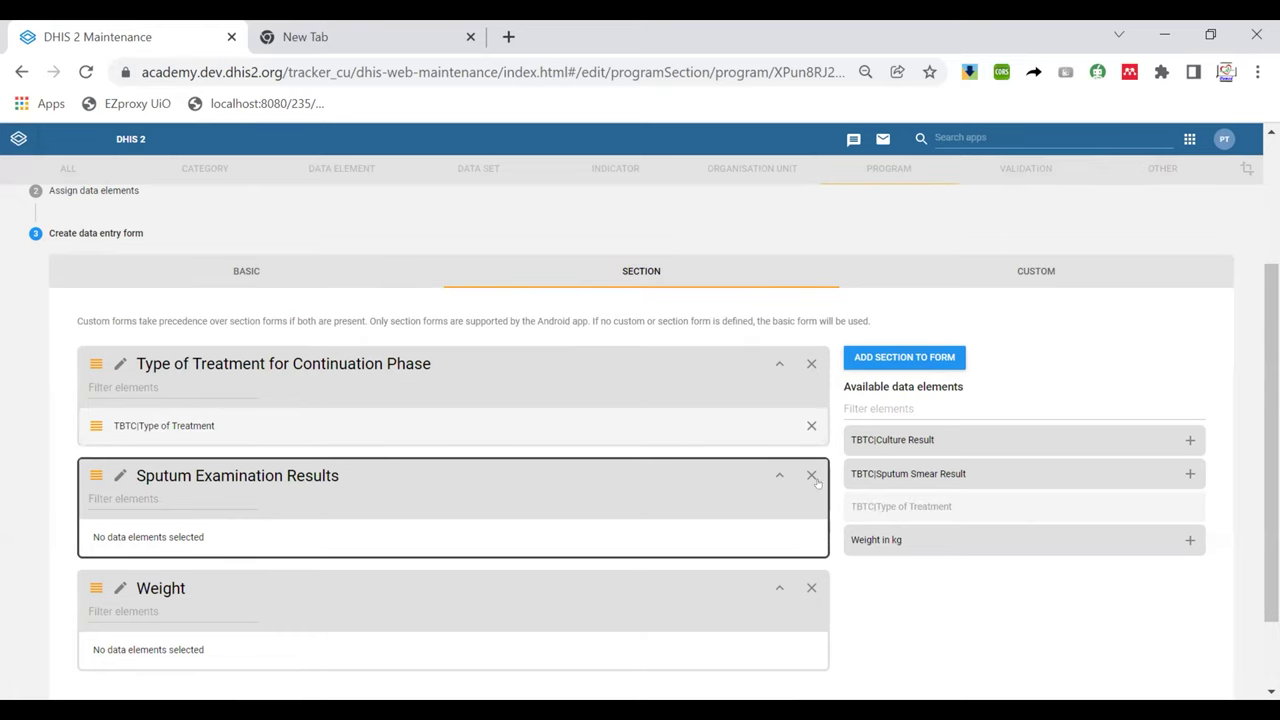
click(1188, 474)
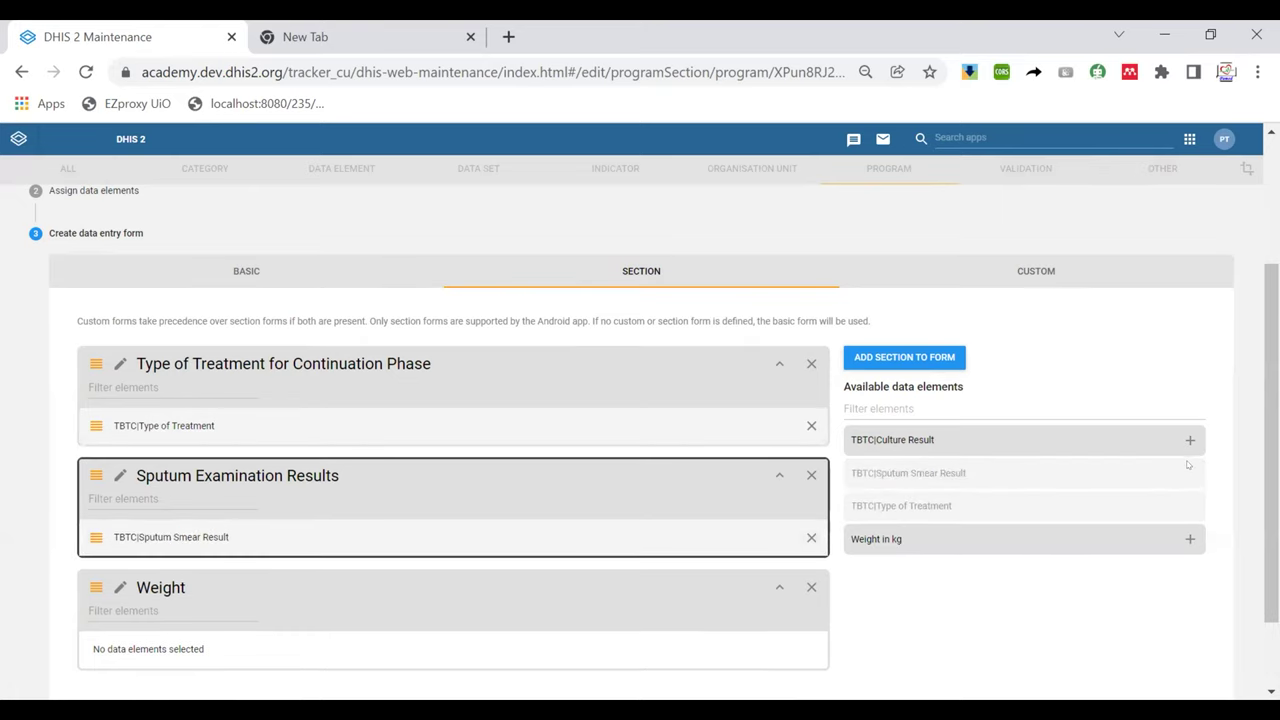
click(1187, 440)
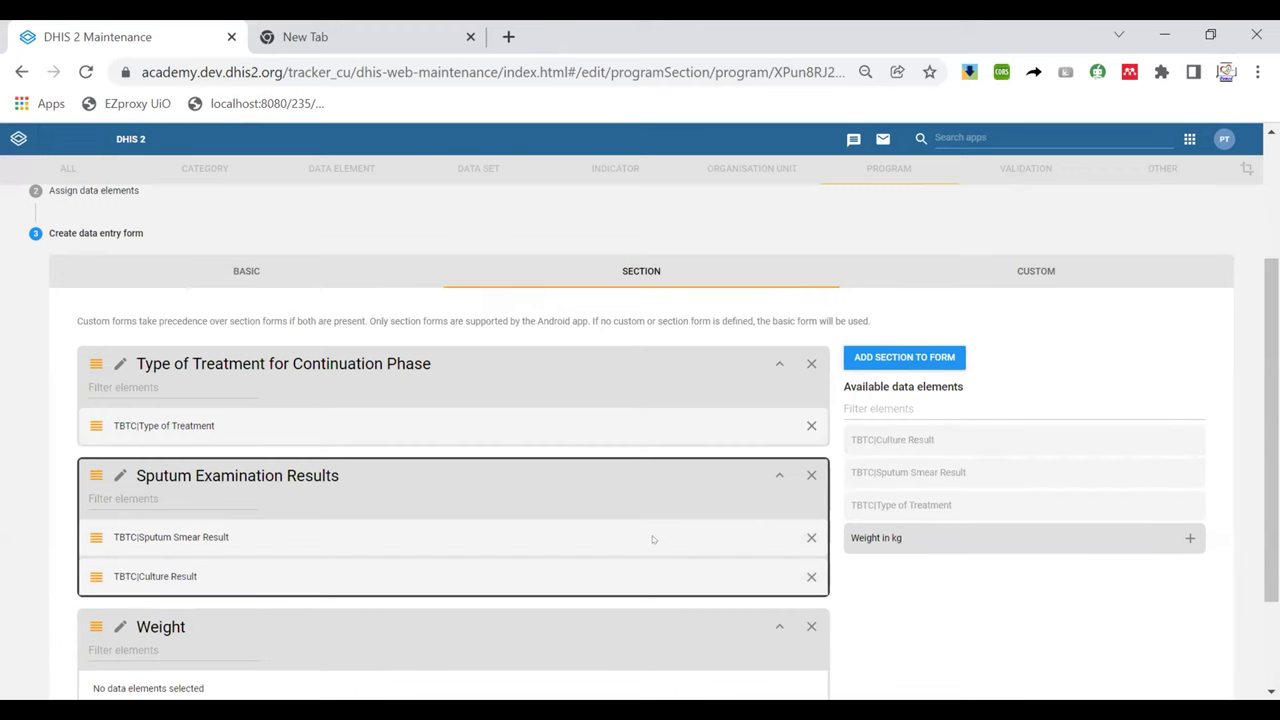
scroll(600, 520, down, 3)
click(456, 506)
click(1187, 400)
Add the Continuation 1 stage and save the SND_TB Treatment Card program.
click(72, 637)
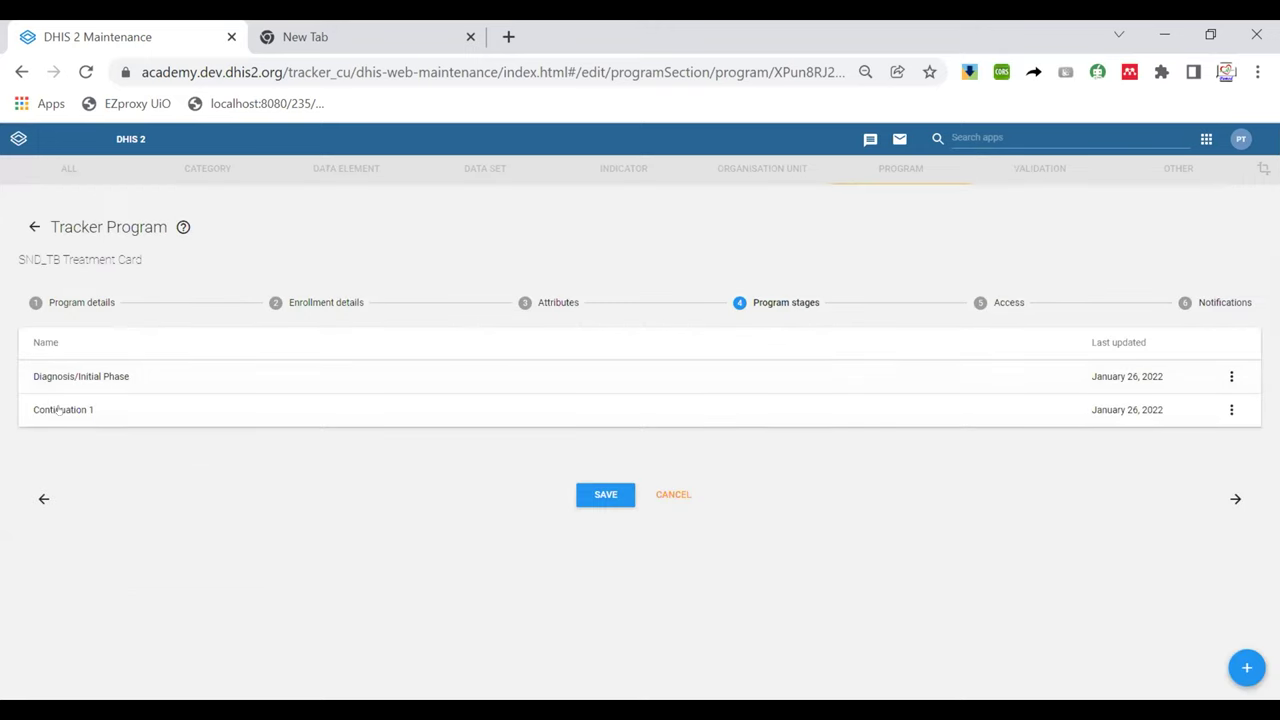
click(603, 496)
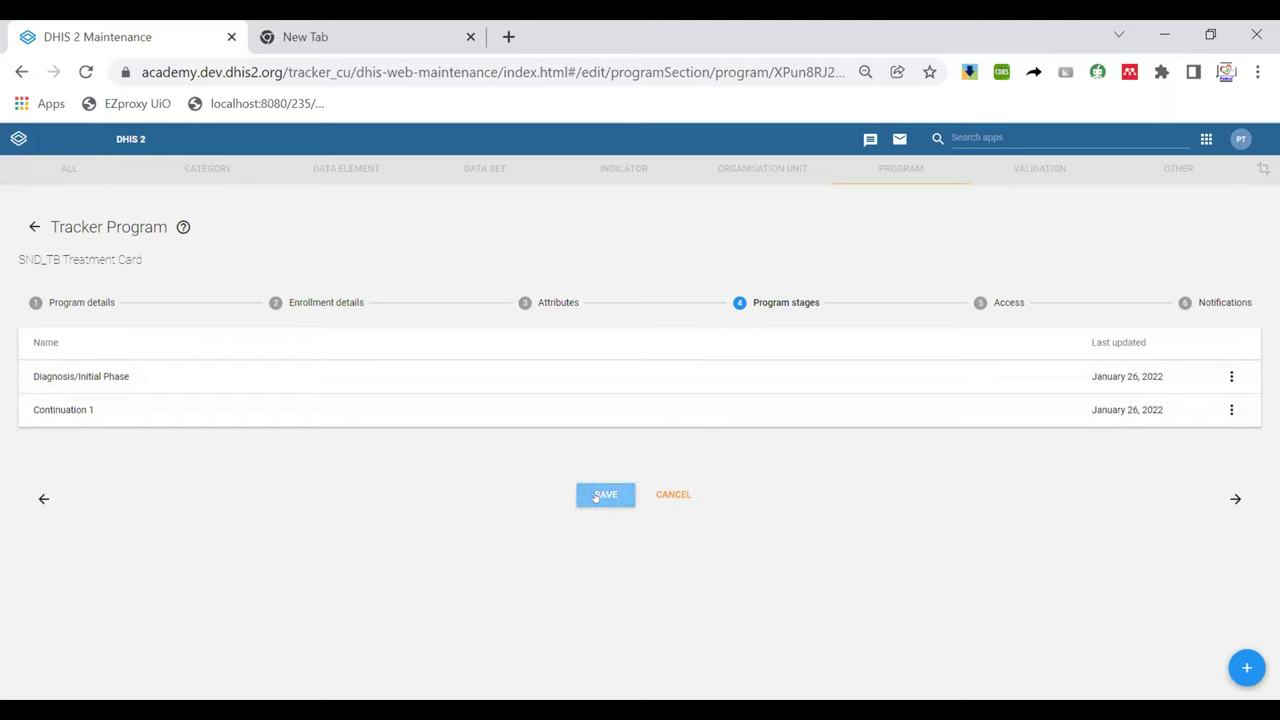
click(598, 497)
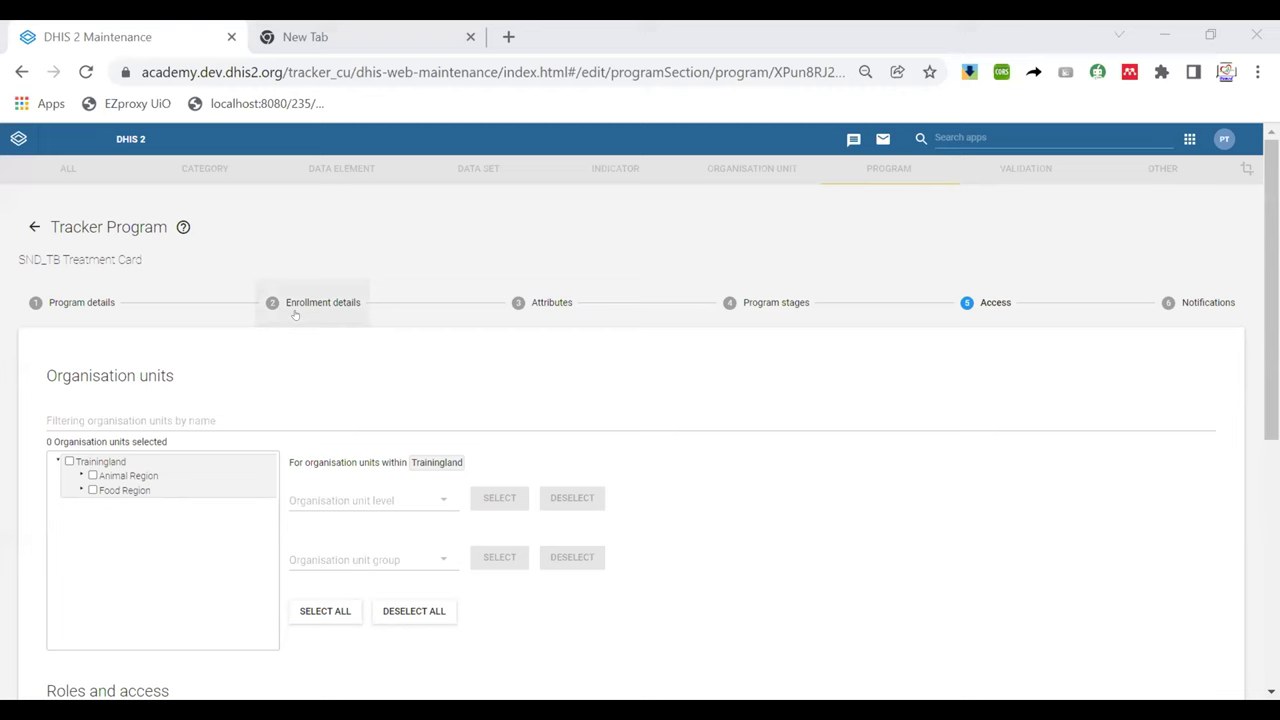
Open the SND_TB Treatment Card program's Program stages step.
click(295, 310)
click(746, 303)
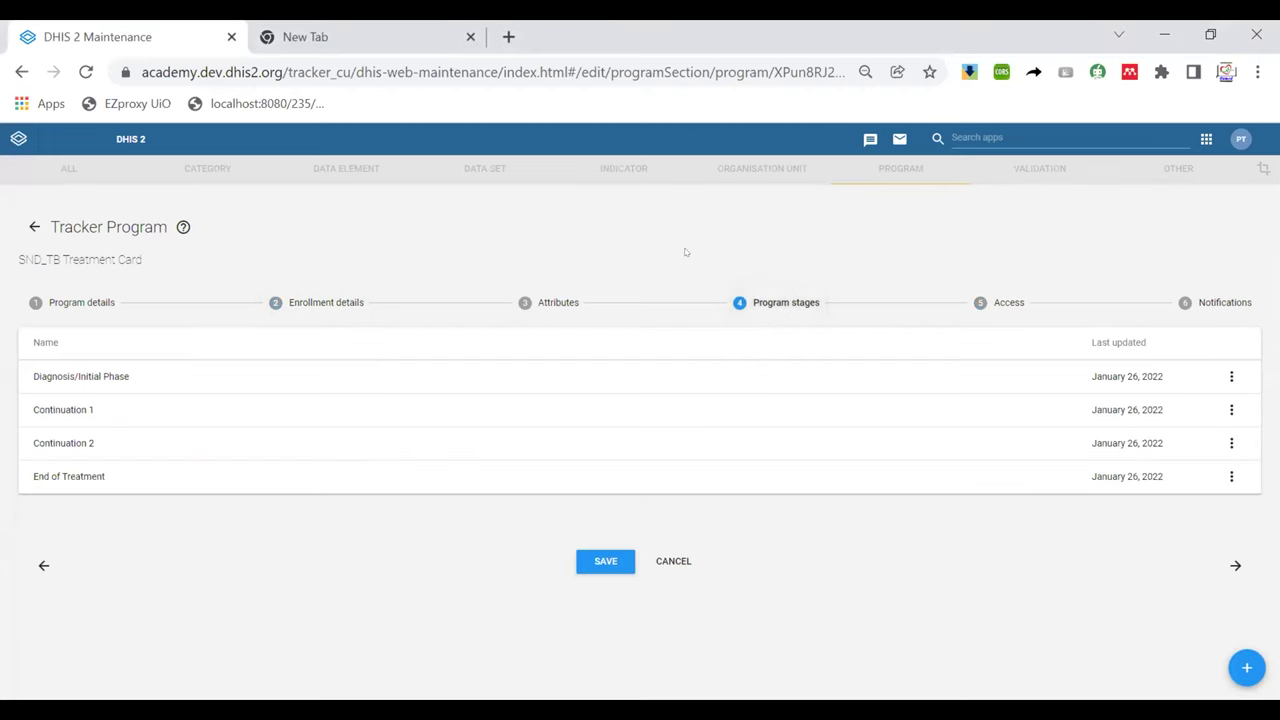
Review the Continuation 2 stage settings and cancel without changes.
click(101, 432)
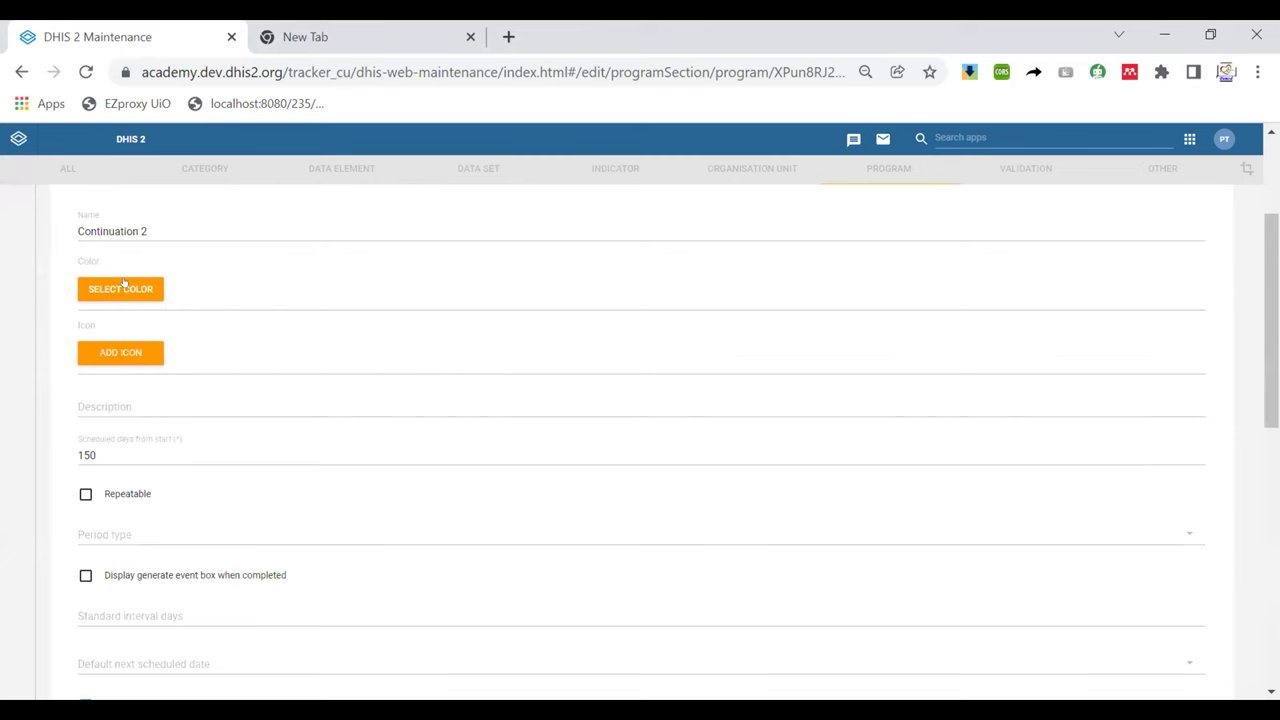
scroll(172, 370, down, 3)
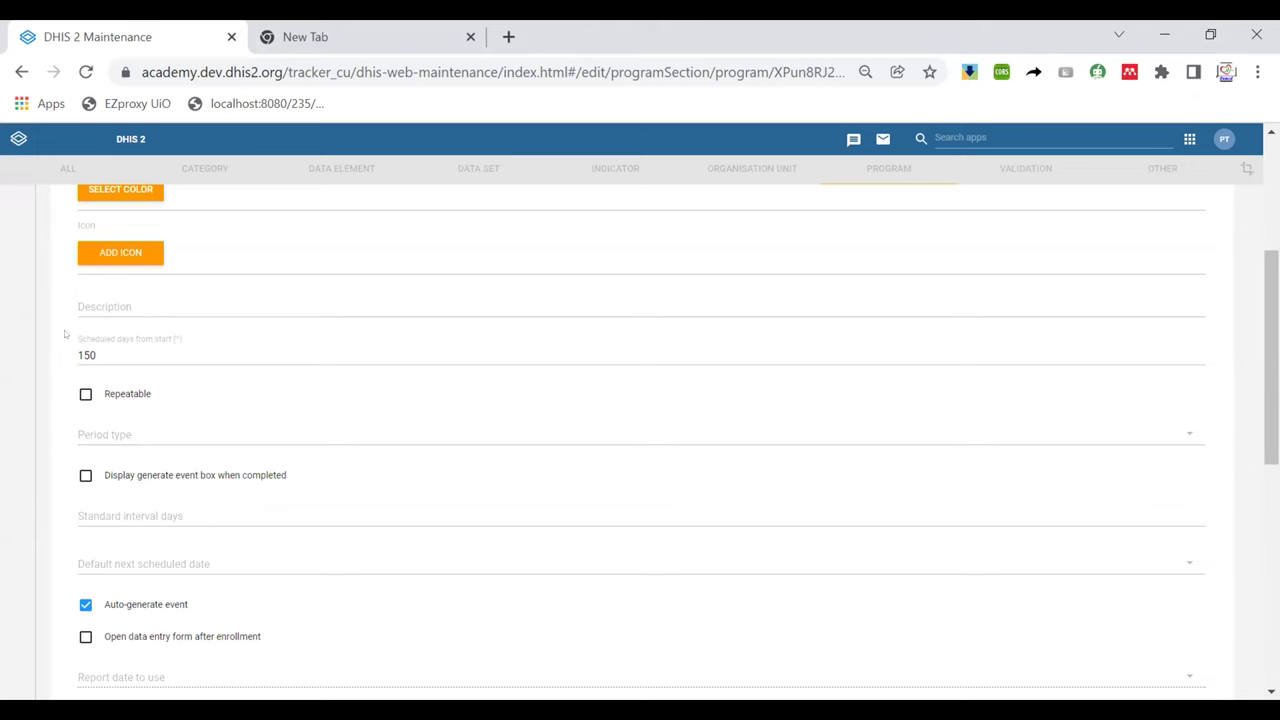
scroll(155, 505, down, 6)
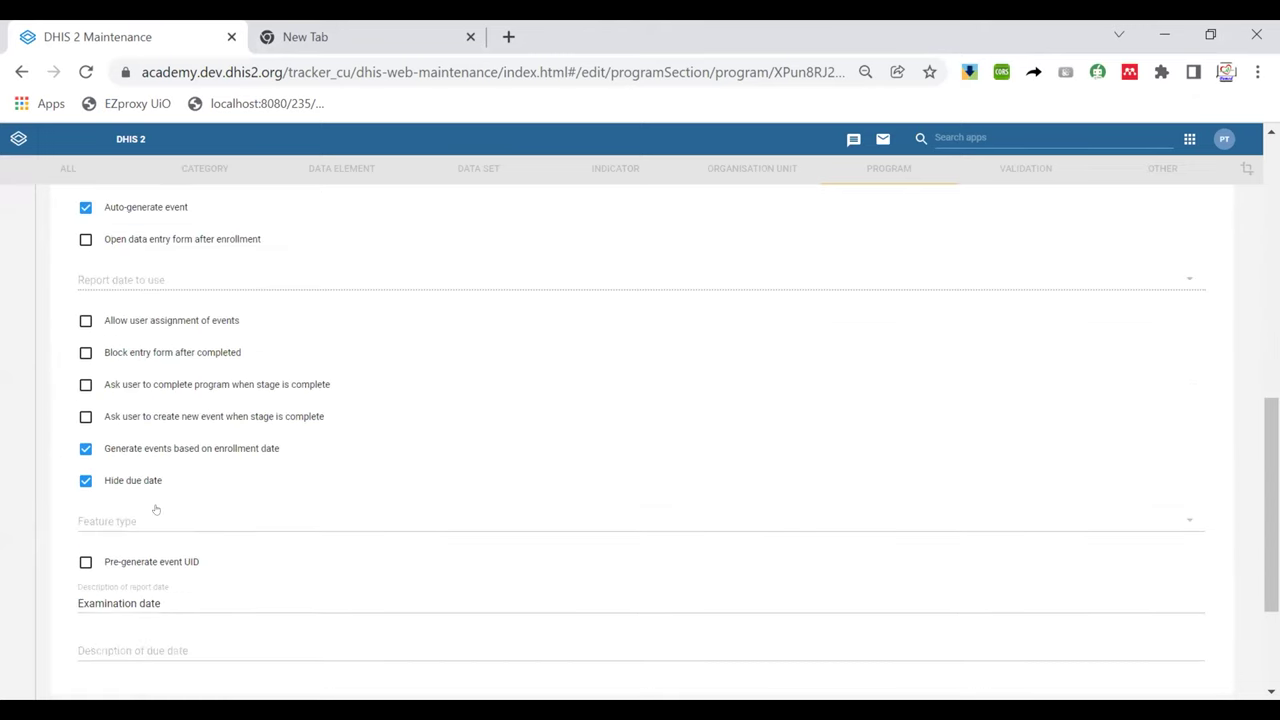
scroll(161, 509, up, 10)
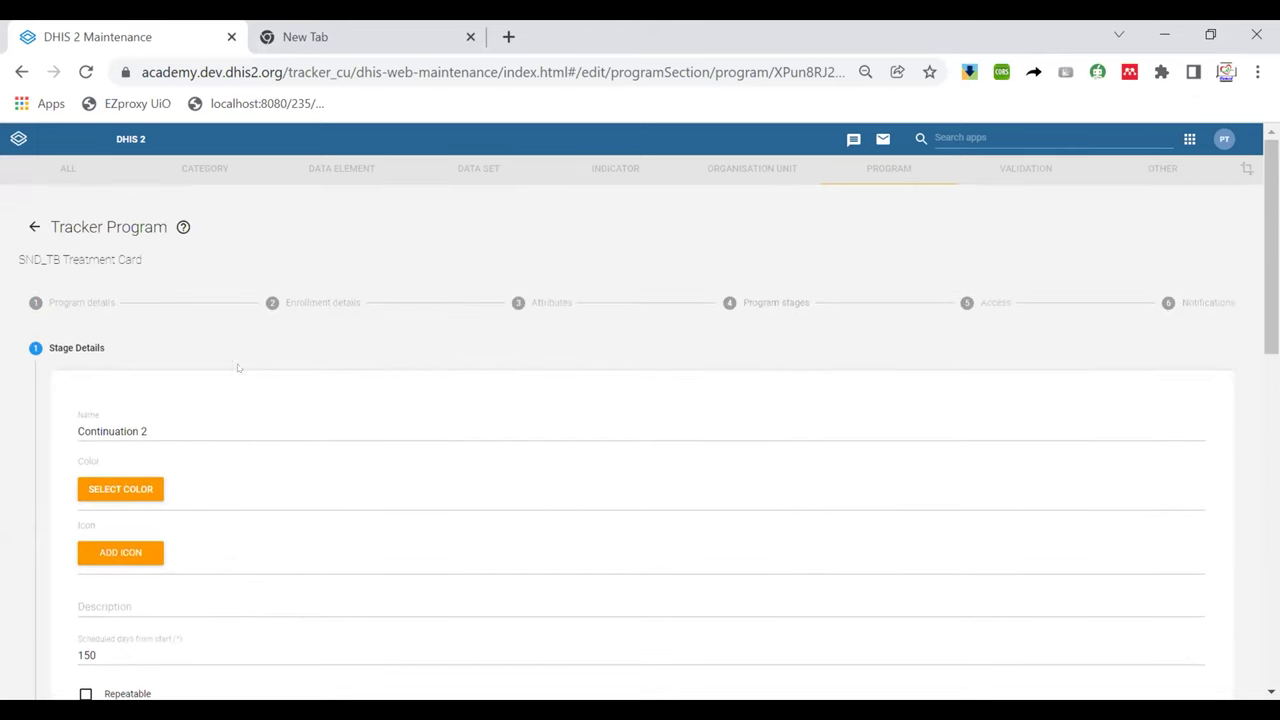
scroll(277, 537, down, 10)
click(157, 643)
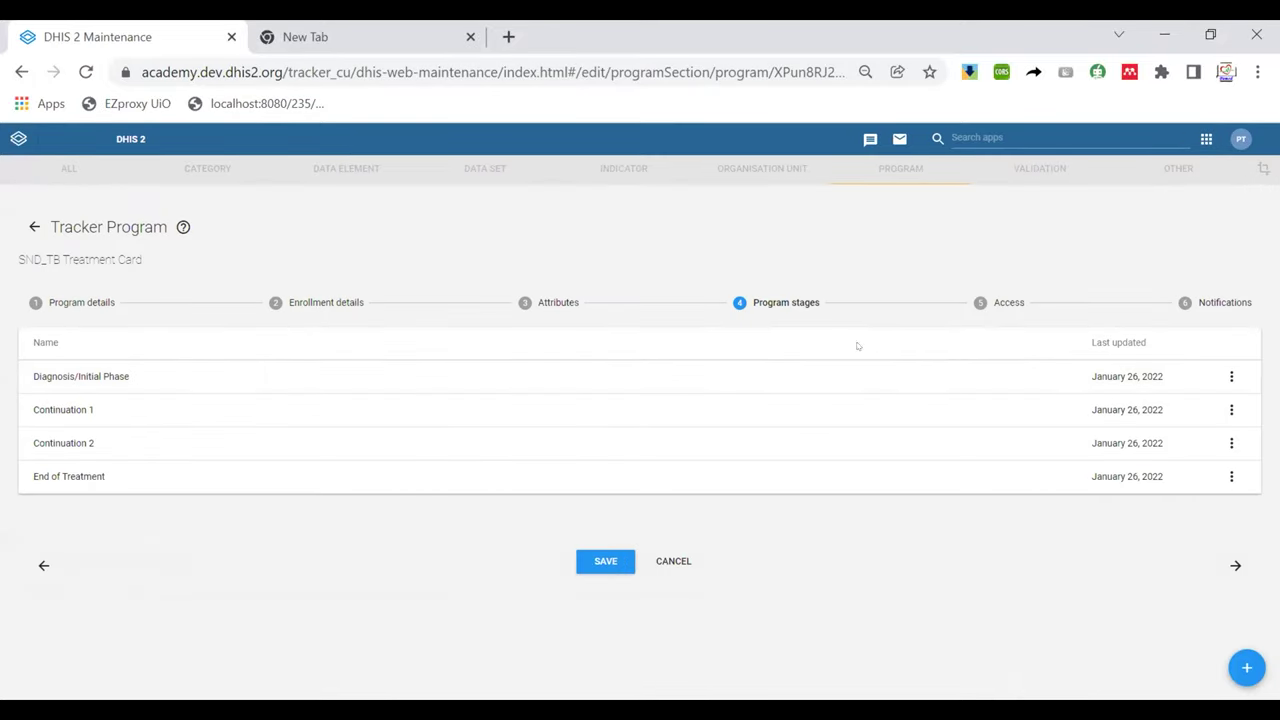
Review the End of Treatment stage settings and cancel without changes.
click(316, 484)
scroll(316, 480, down, 5)
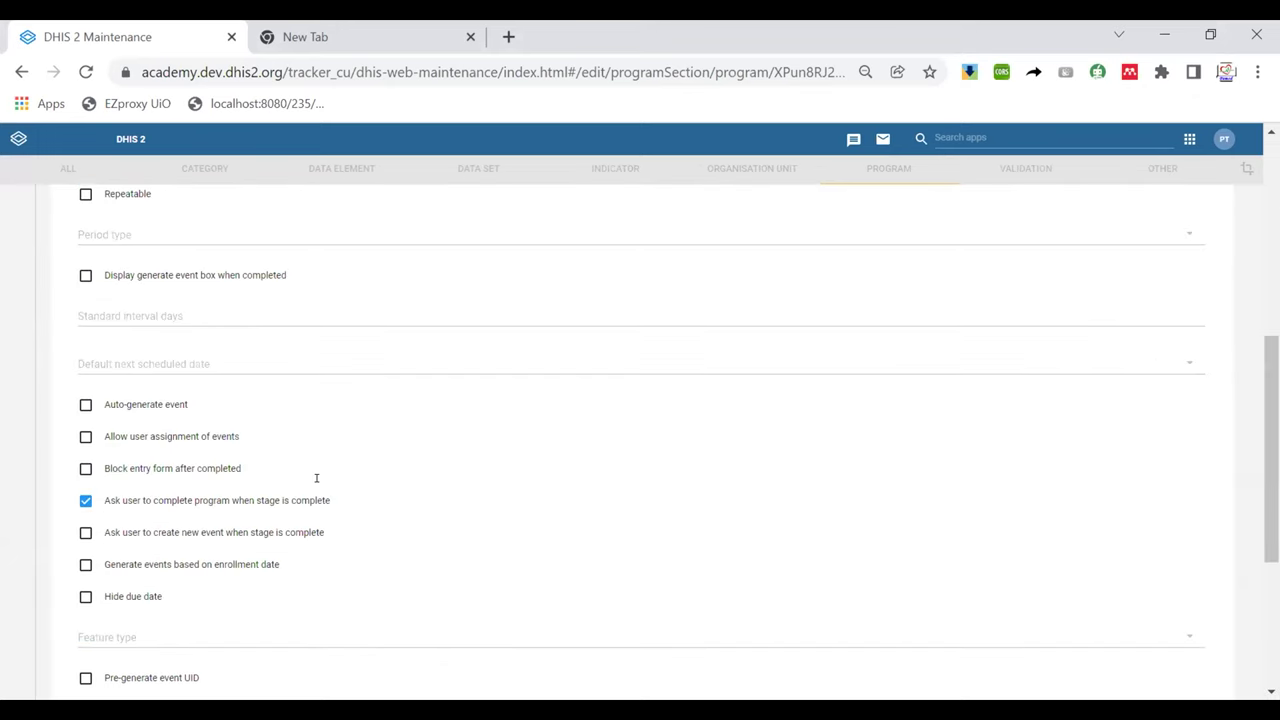
scroll(316, 478, down, 1)
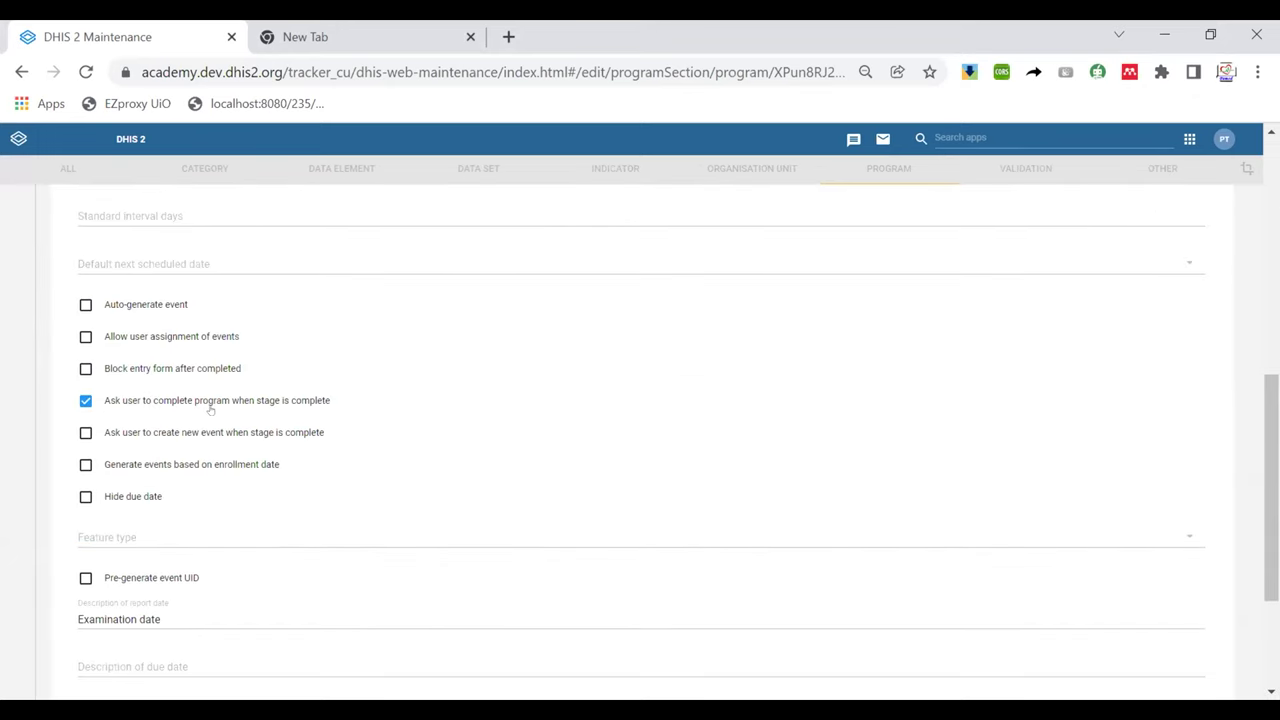
scroll(333, 444, down, 2)
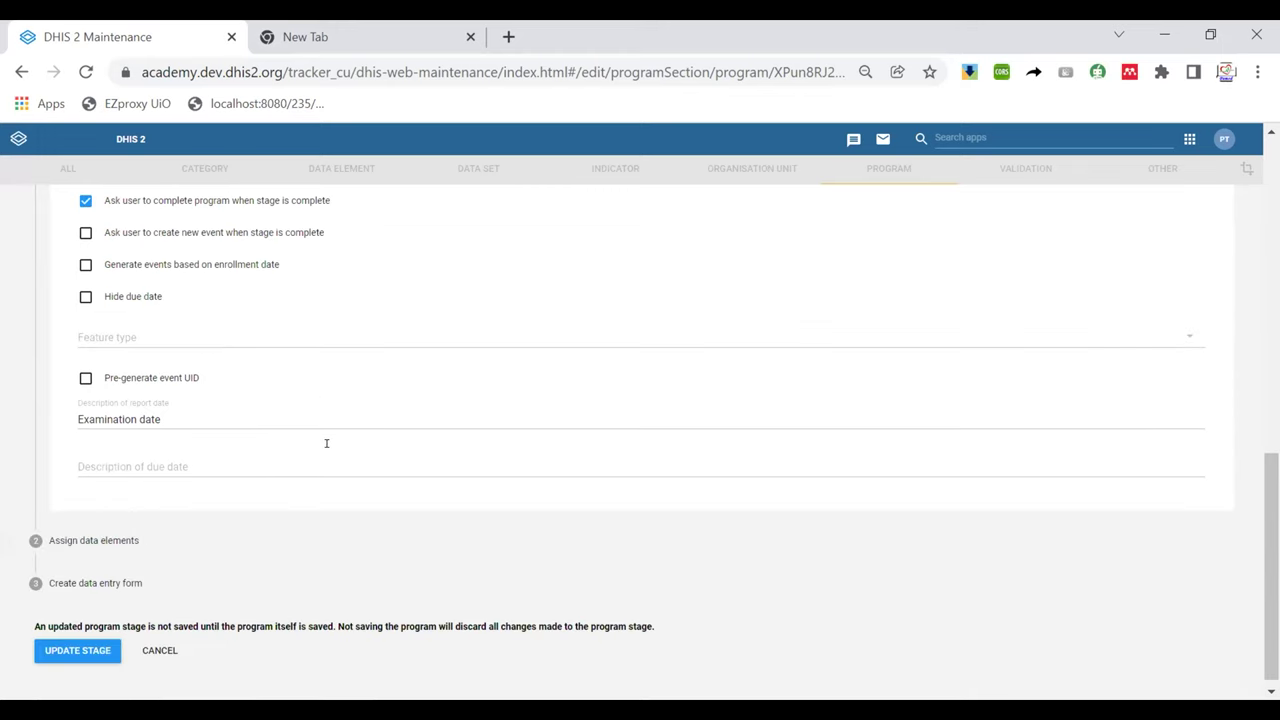
scroll(326, 443, up, 6)
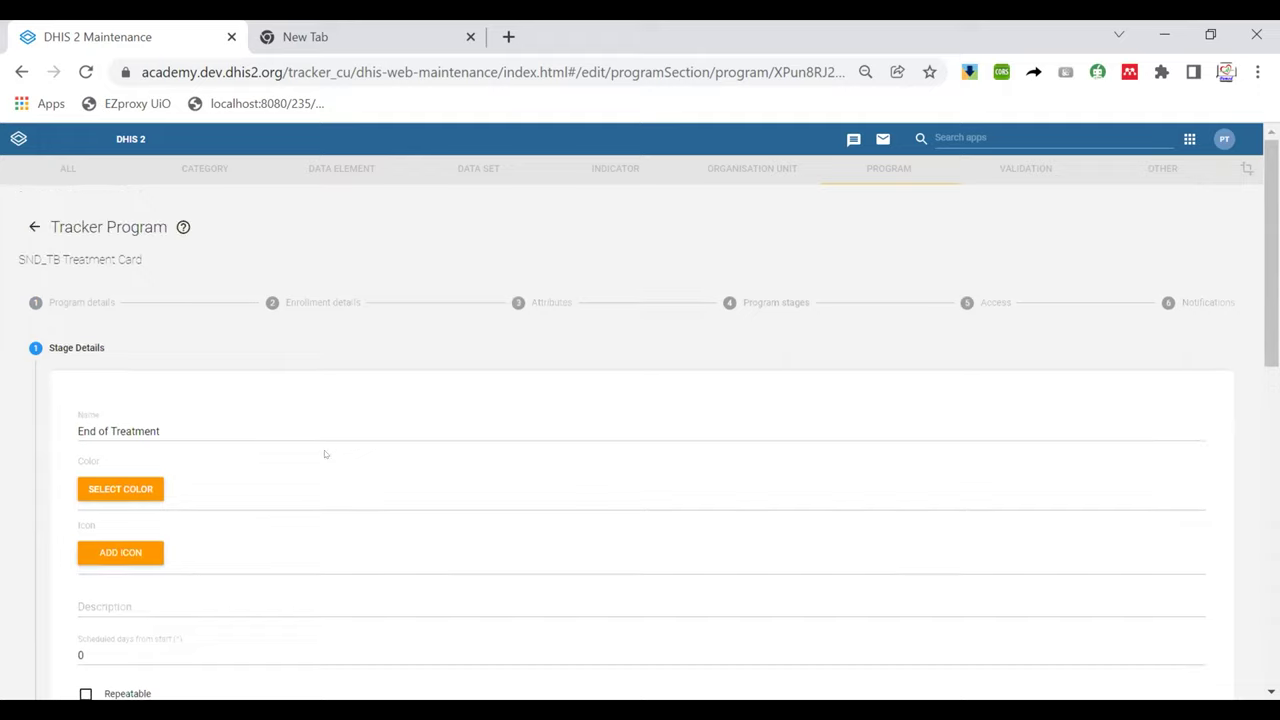
scroll(300, 461, down, 8)
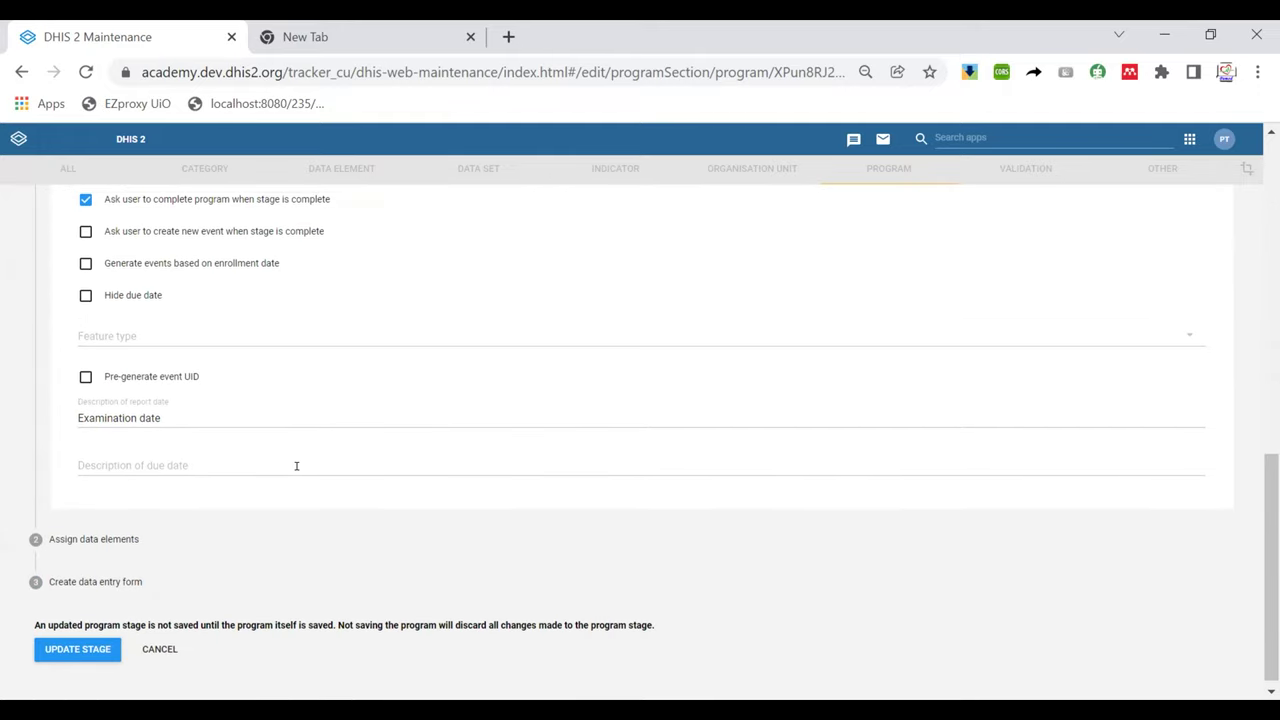
click(162, 645)
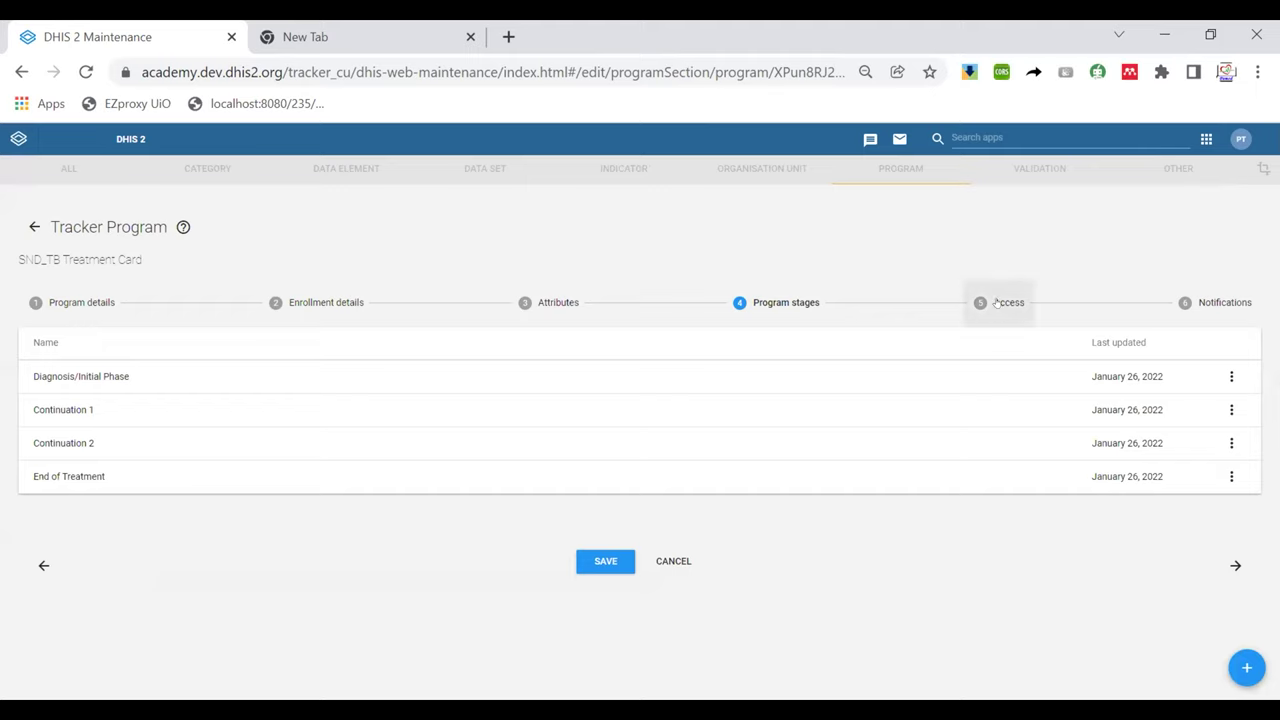
Assign all 184 Facility-level organisation units, including Bird District's facilities, to the program.
click(996, 302)
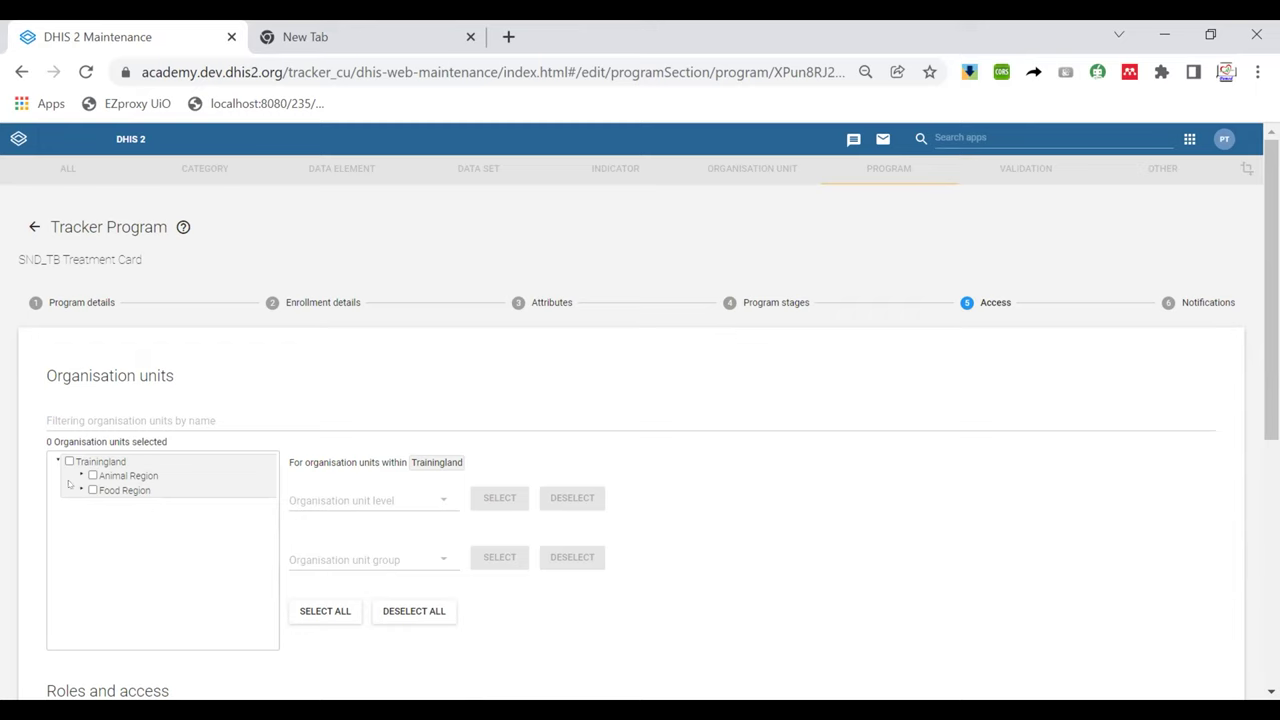
click(388, 503)
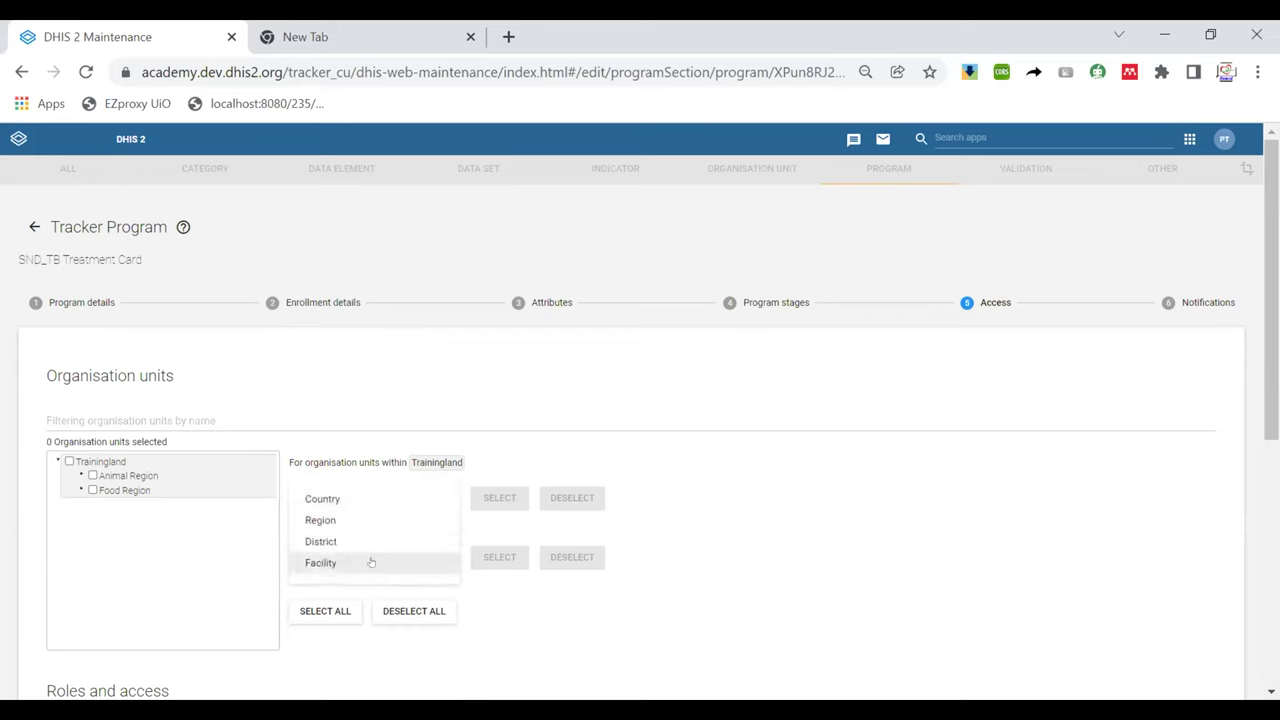
click(370, 390)
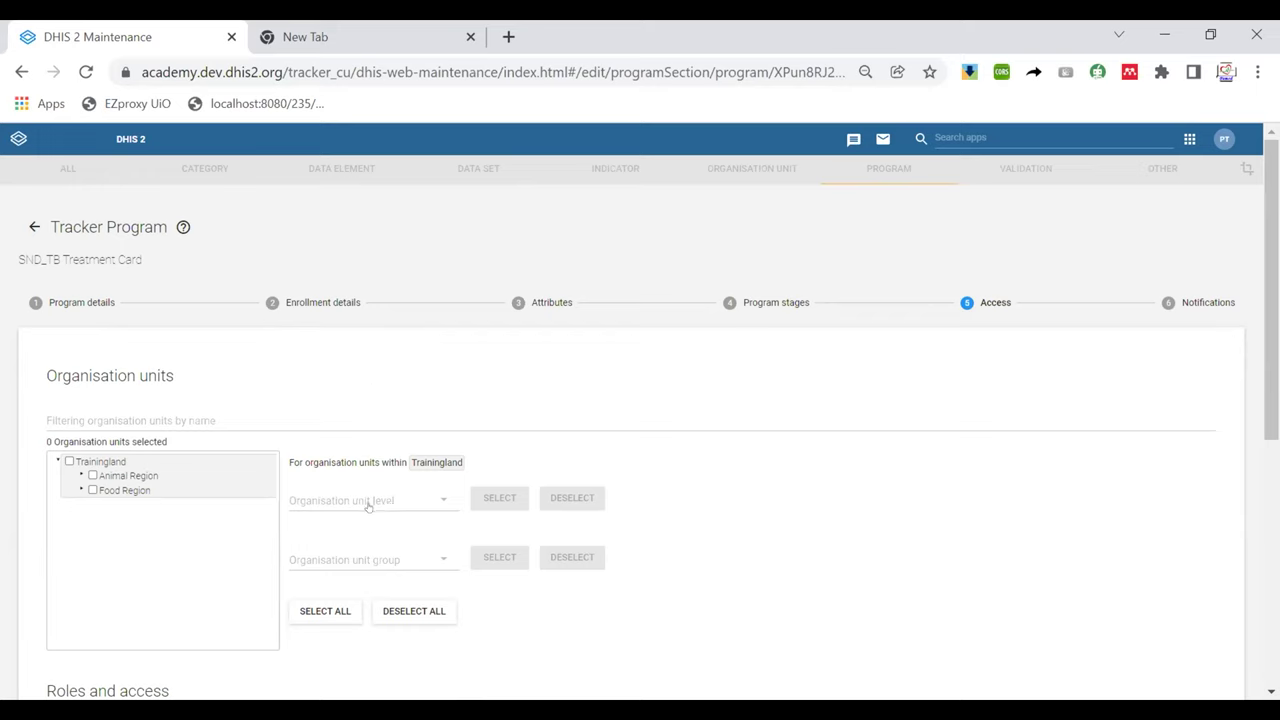
click(368, 505)
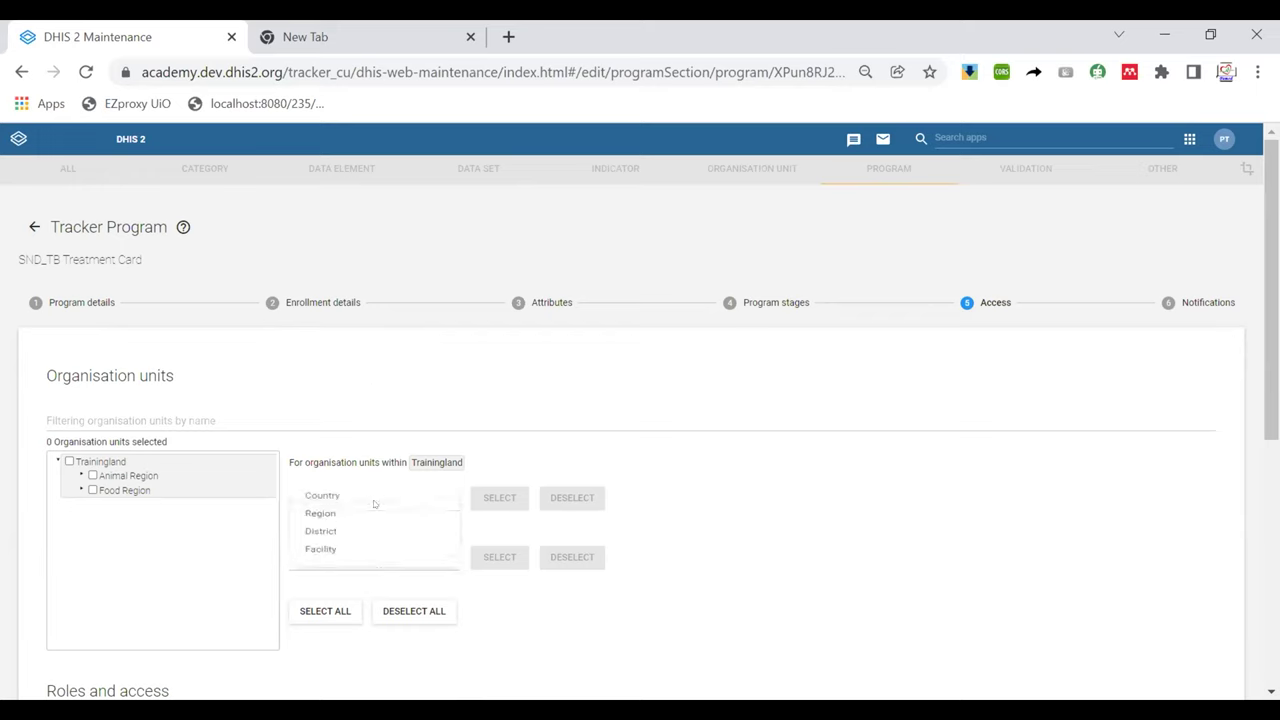
click(355, 566)
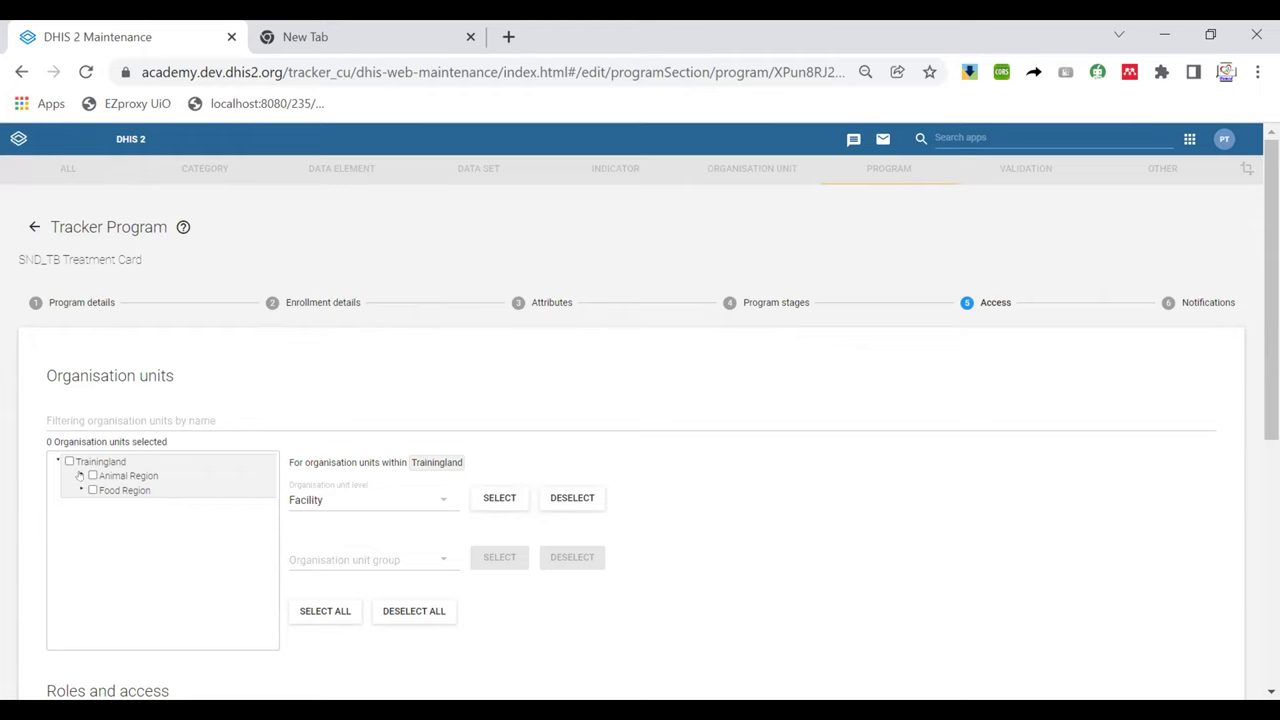
click(80, 476)
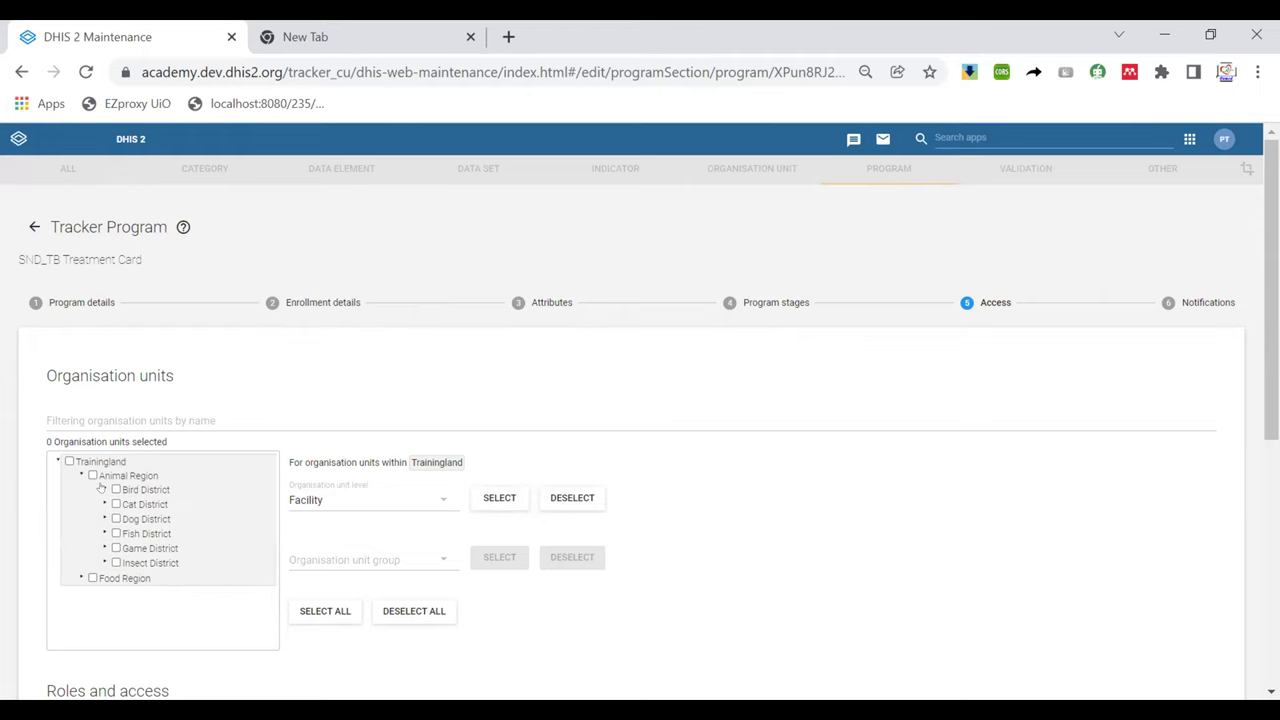
click(103, 489)
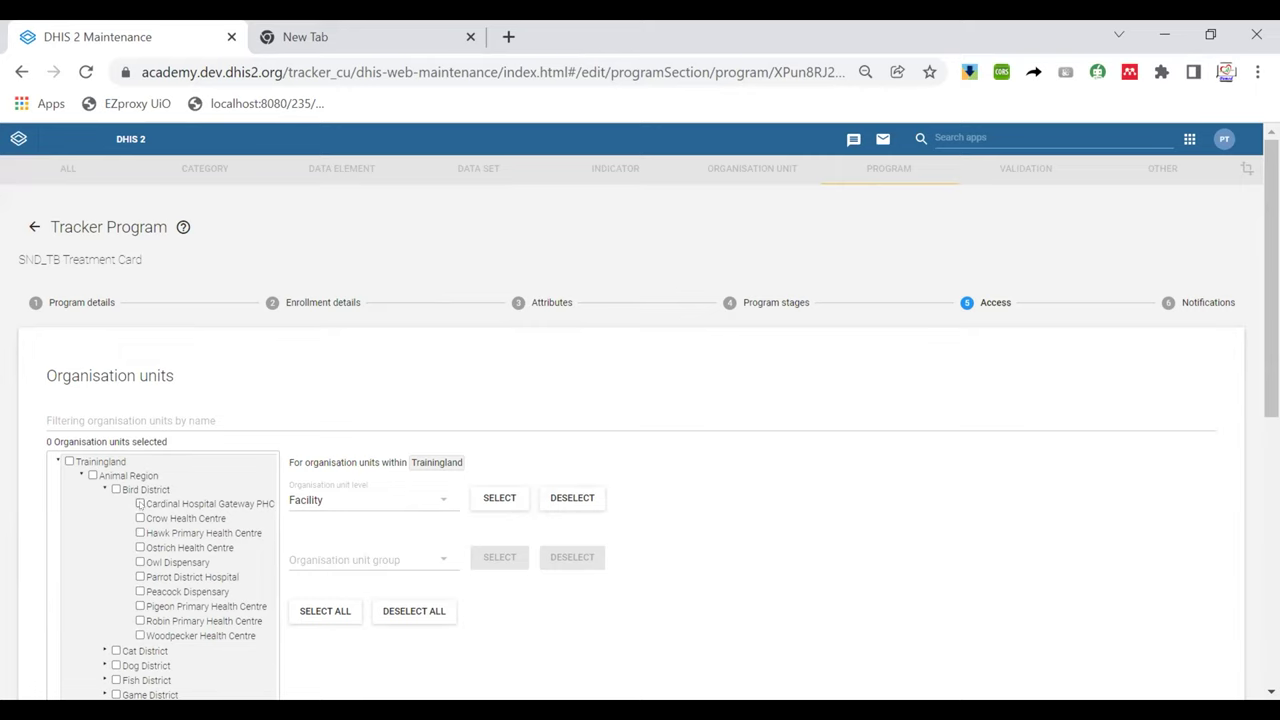
click(495, 497)
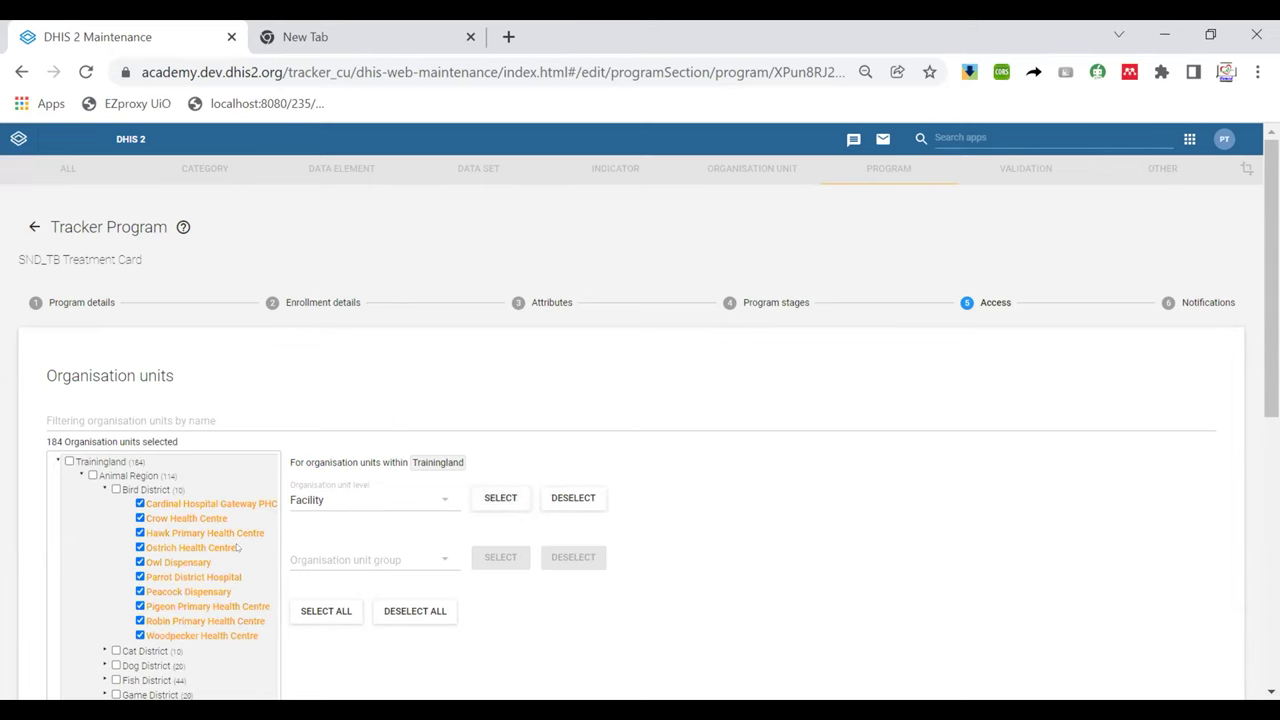
scroll(236, 545, down, 1)
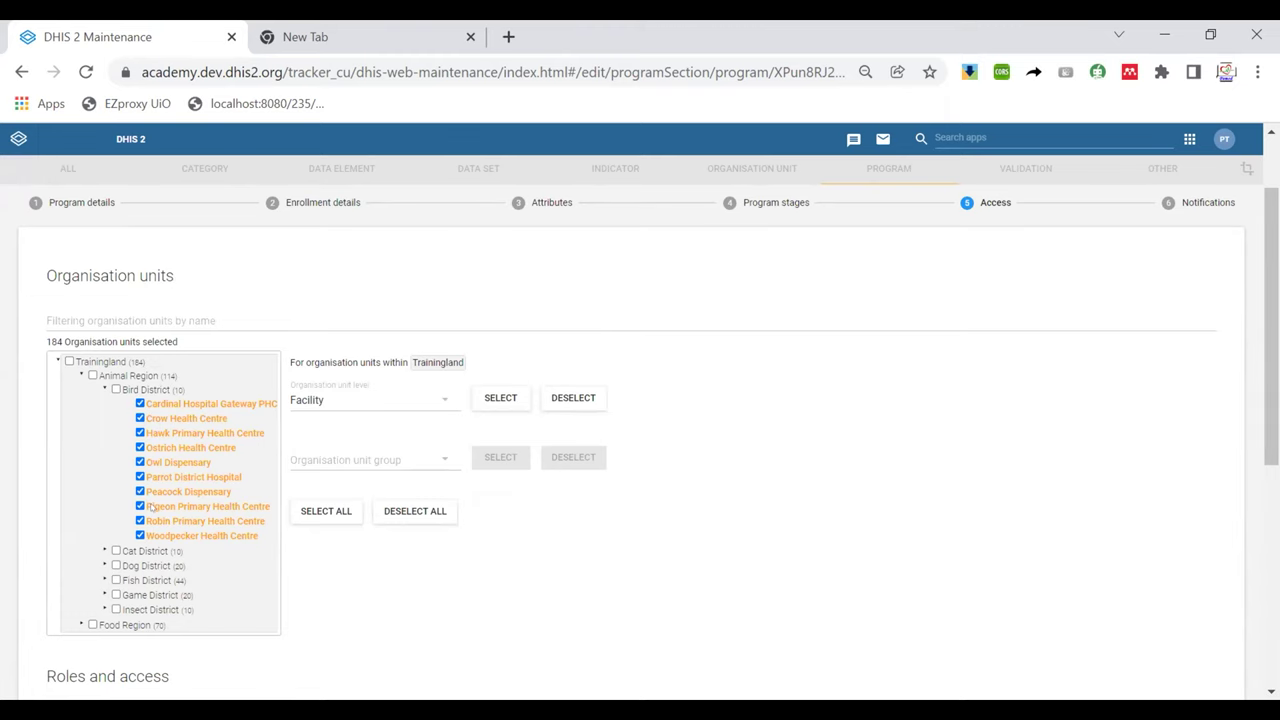
scroll(137, 401, down, 1)
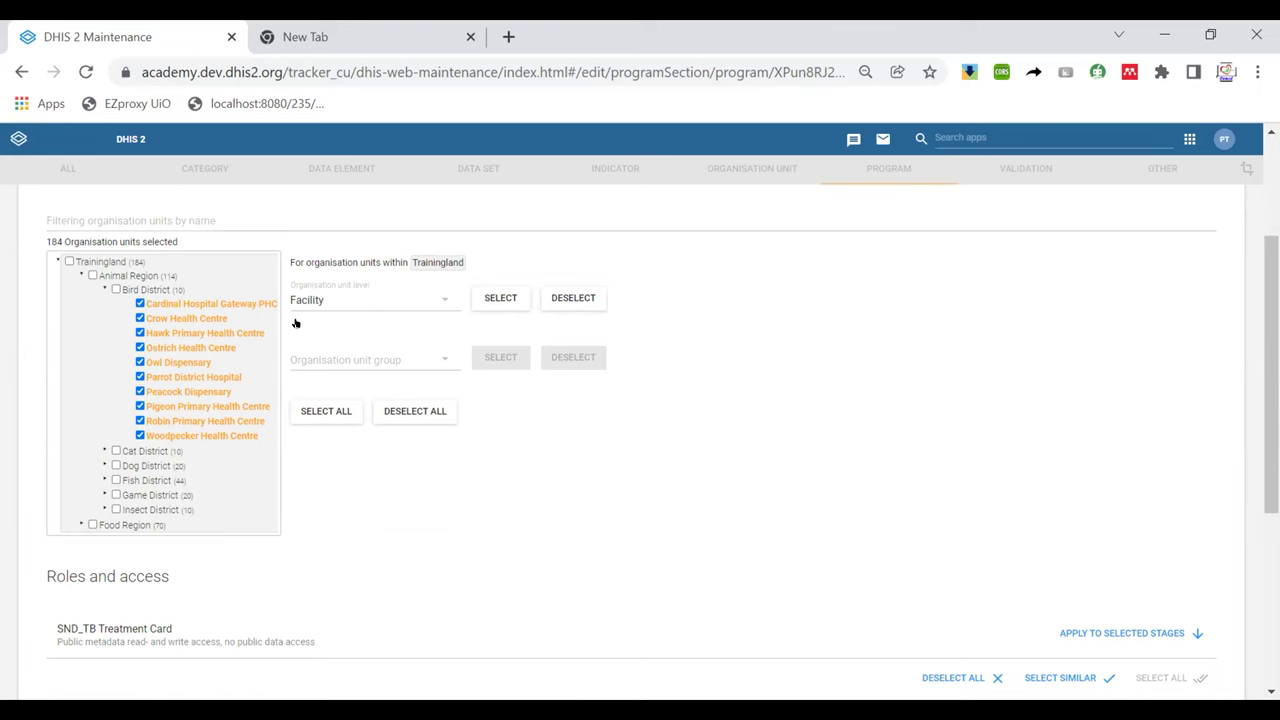
scroll(380, 315, up, 1)
scroll(380, 315, down, 3)
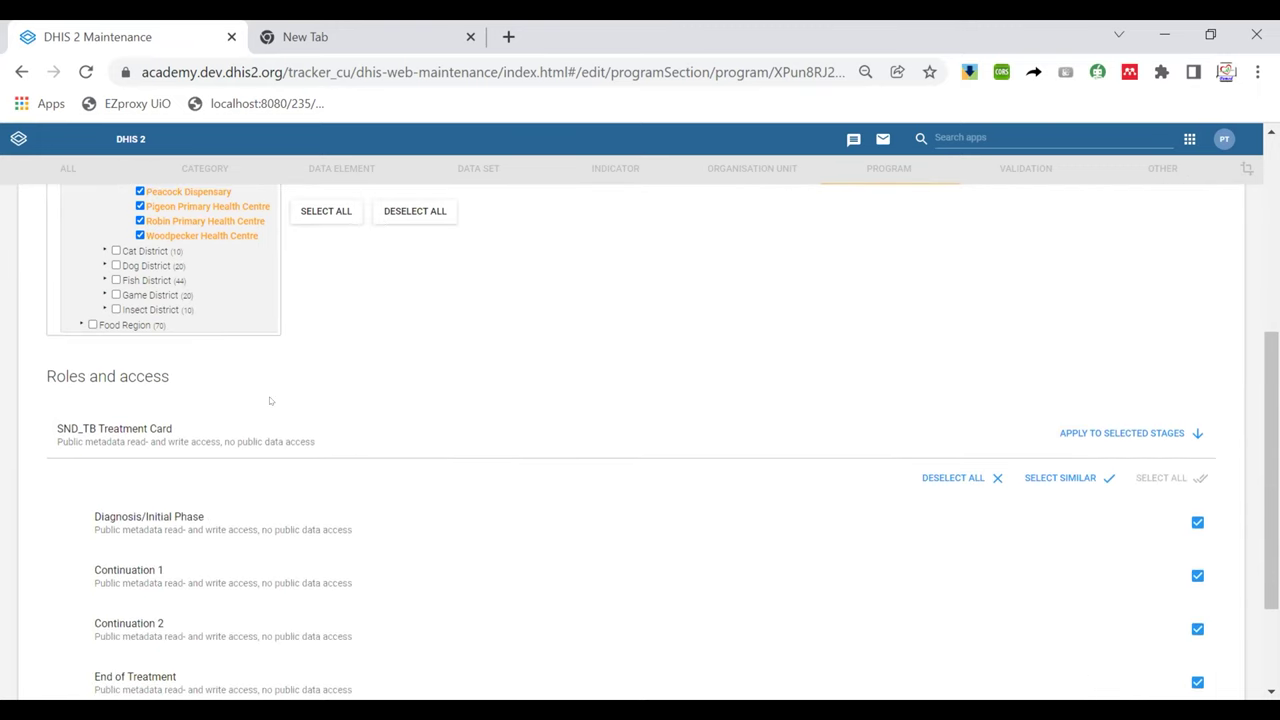
scroll(354, 379, down, 1)
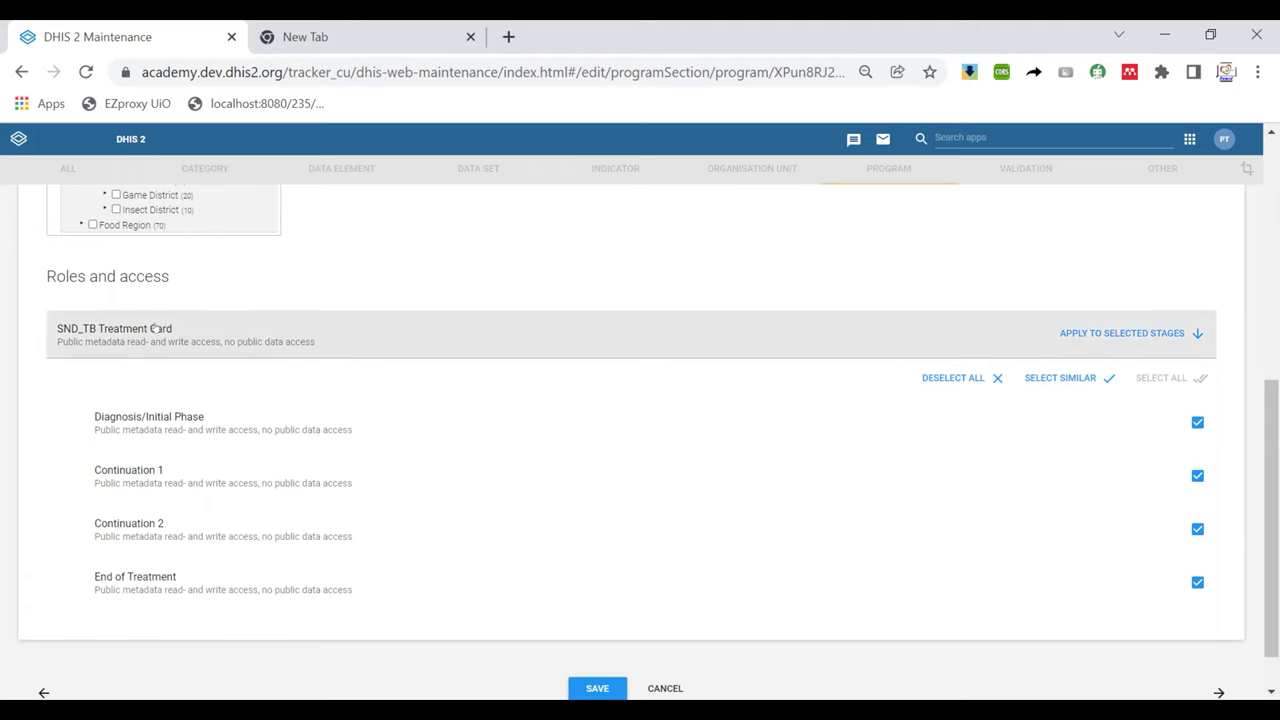
Set SND_TB Treatment Card's public metadata access to No access and apply the sharing.
click(155, 328)
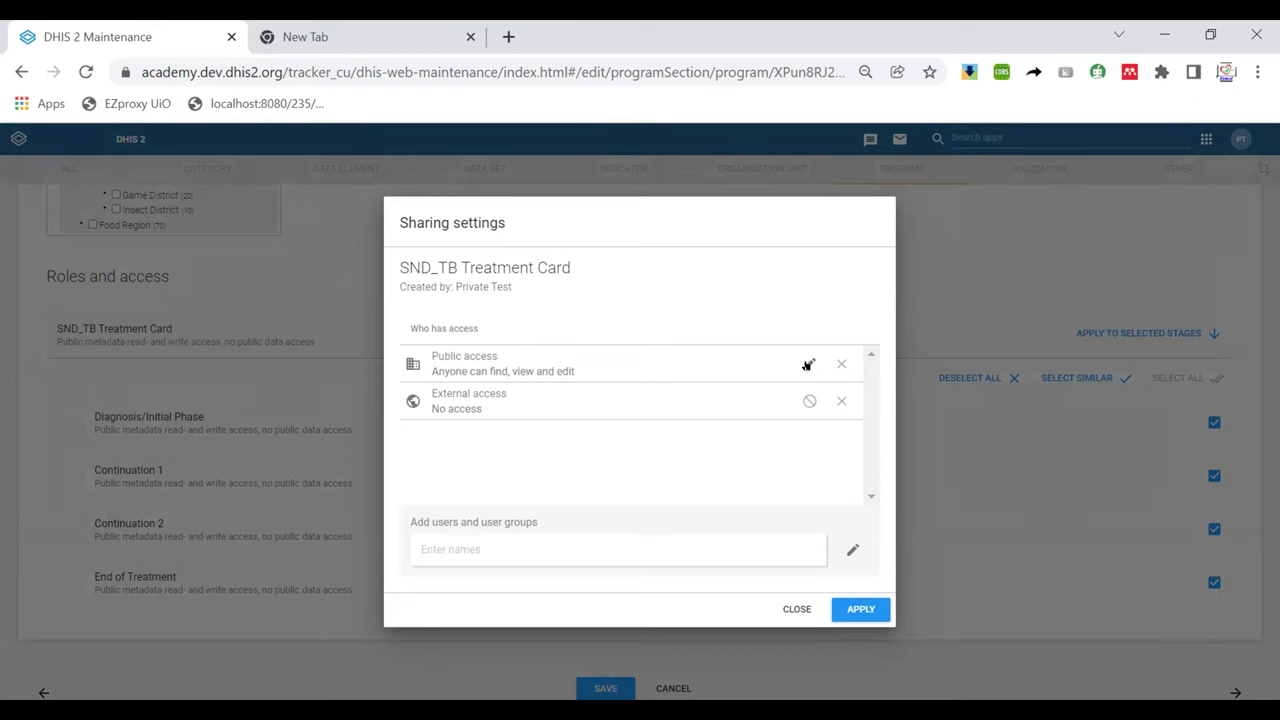
click(808, 365)
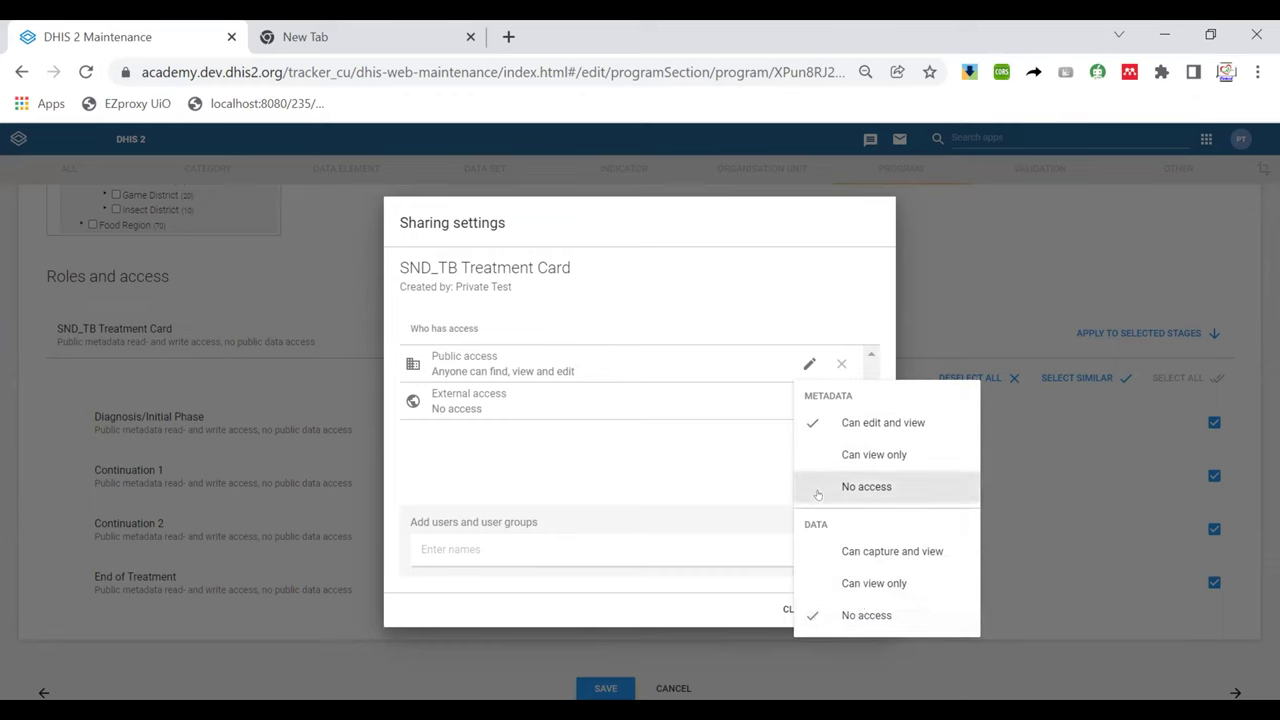
click(866, 487)
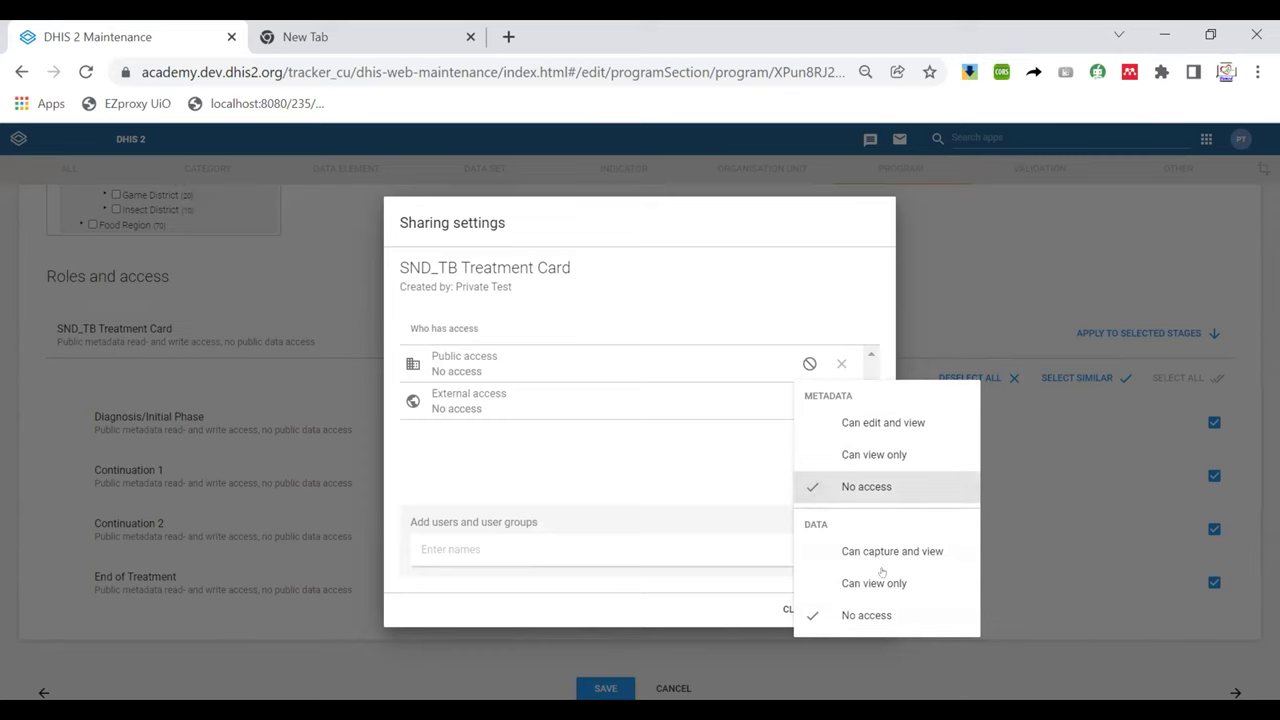
click(717, 282)
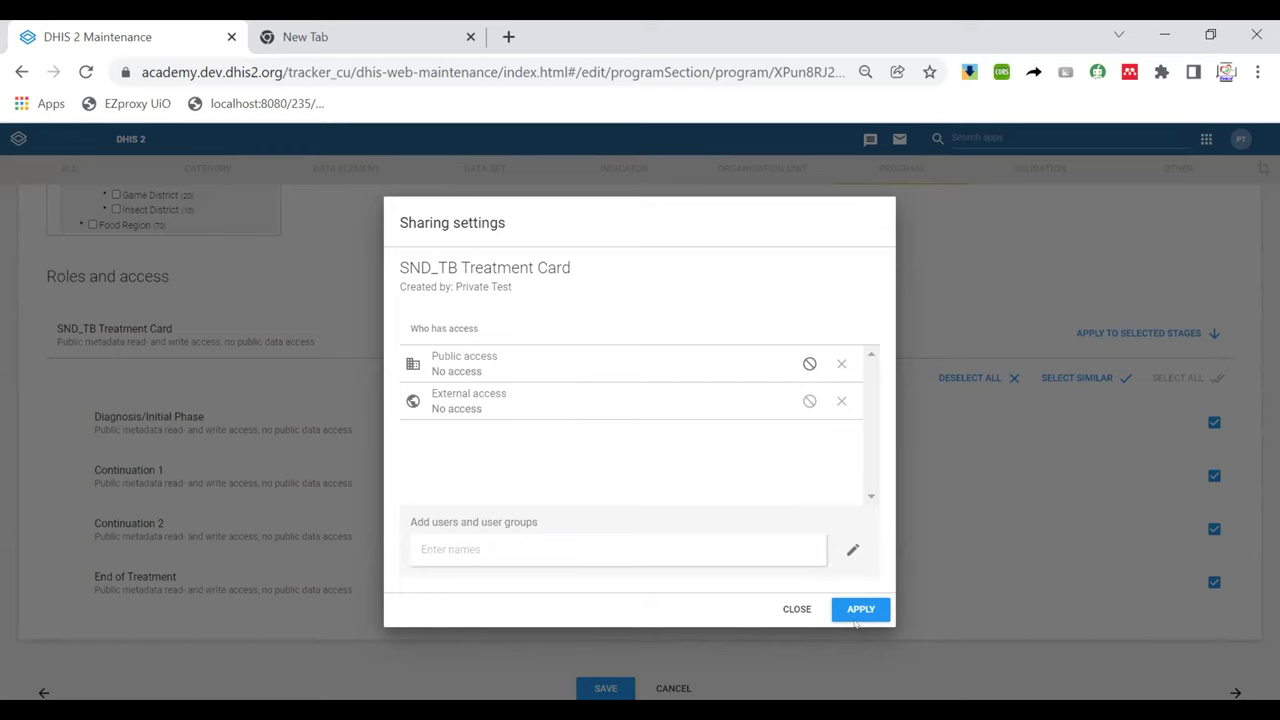
click(847, 613)
Add the user found by searching 'confi' with Data: Can capture and view, then apply.
text(confi)
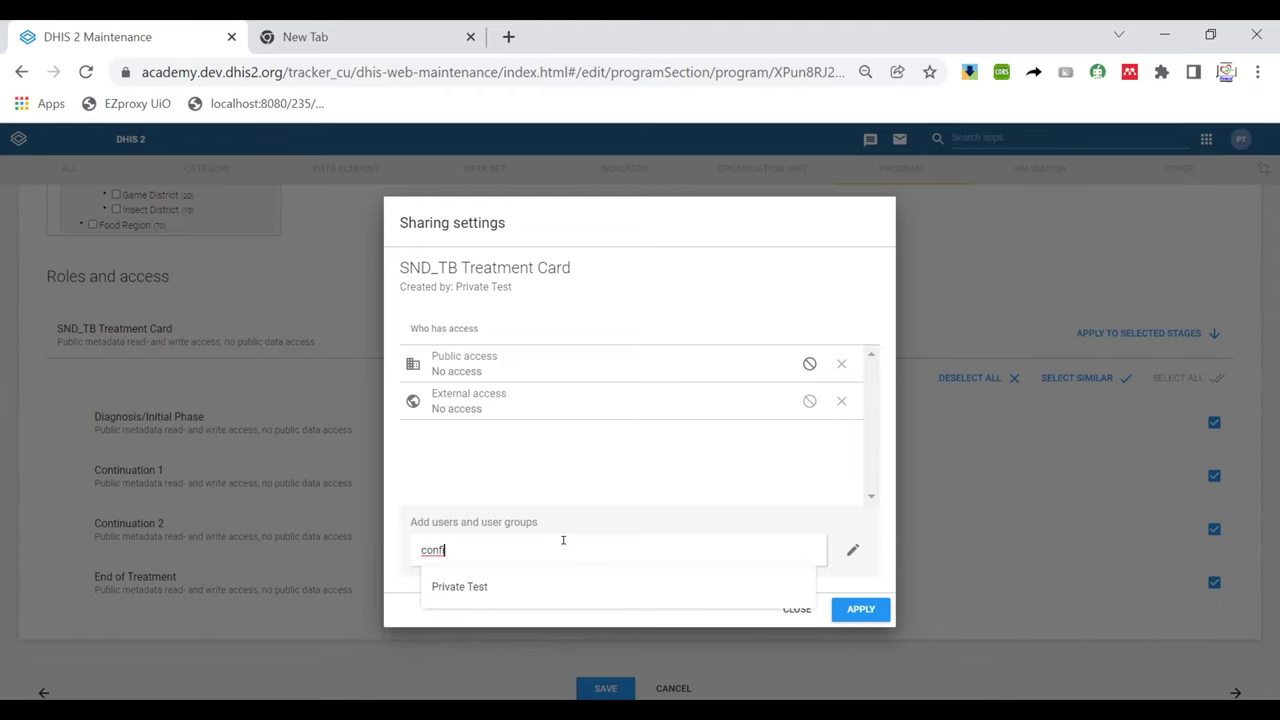
click(503, 583)
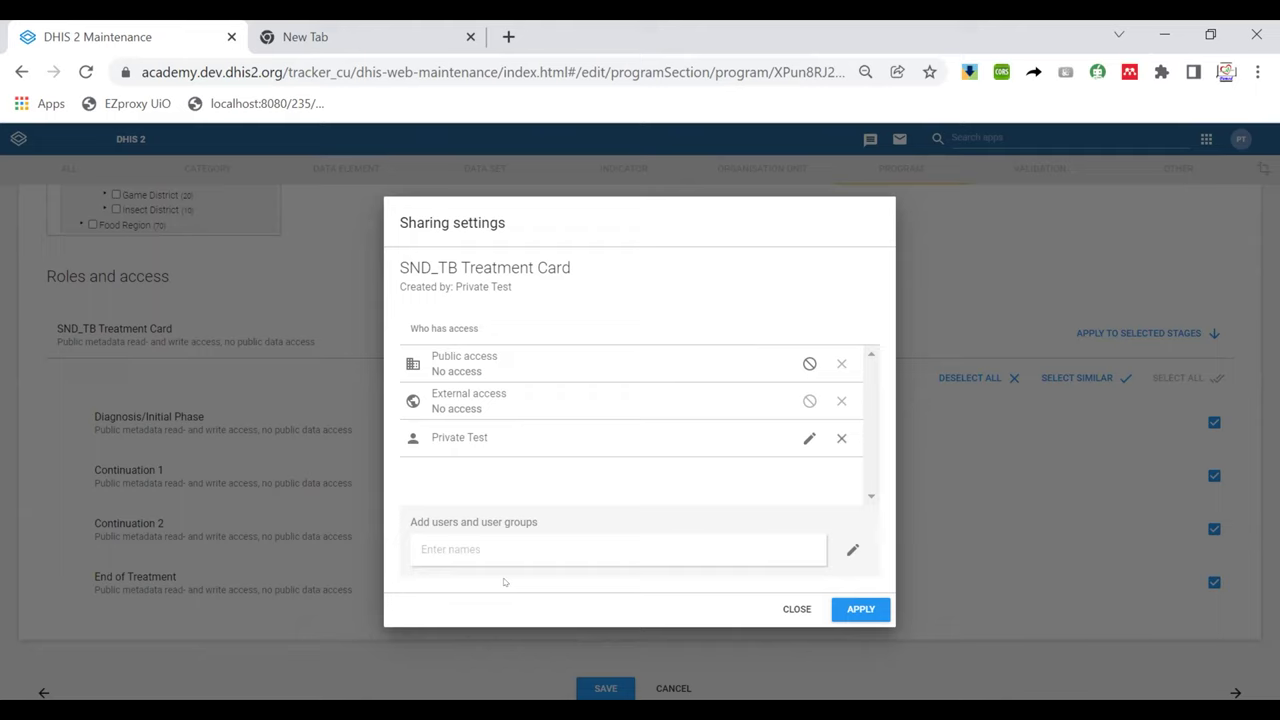
click(808, 439)
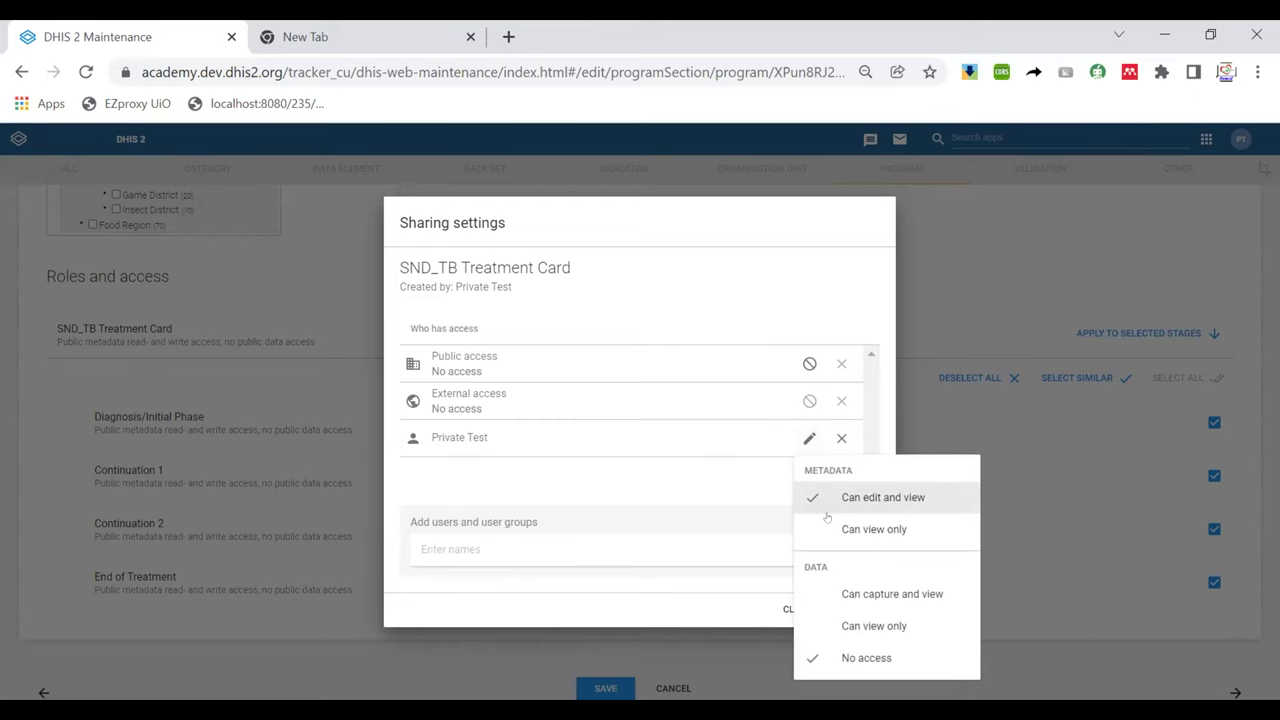
click(818, 600)
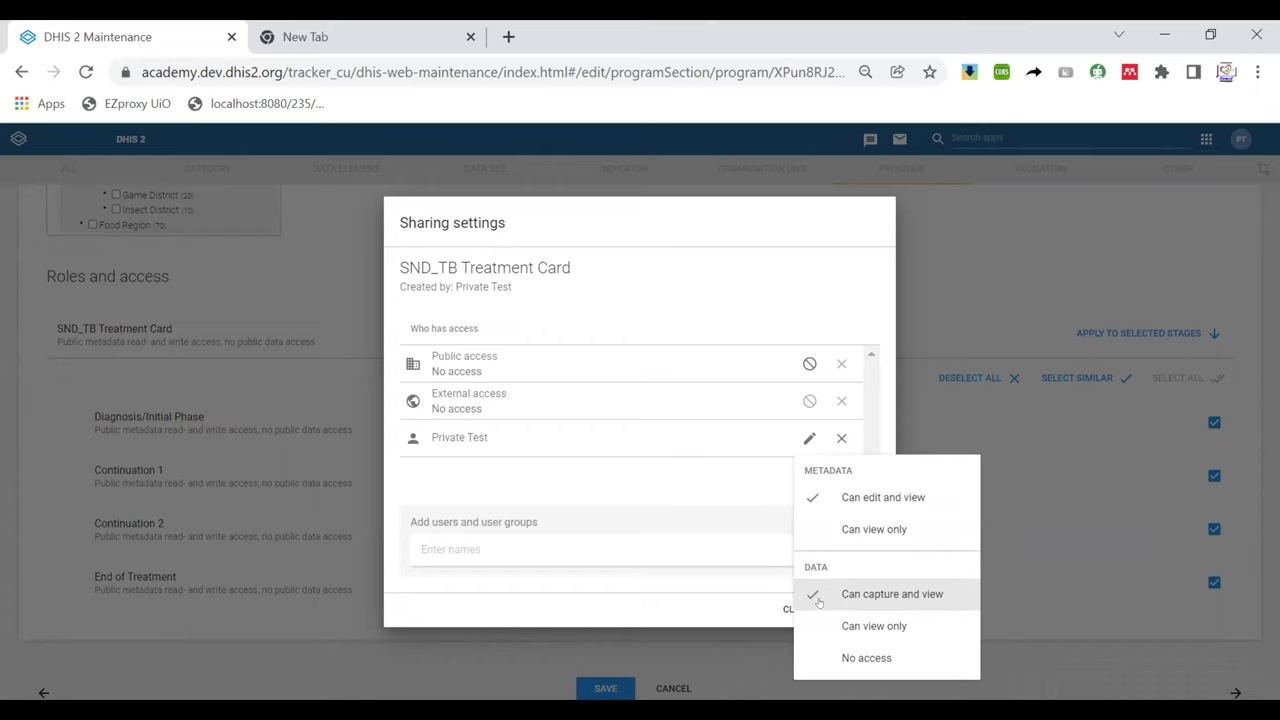
click(705, 485)
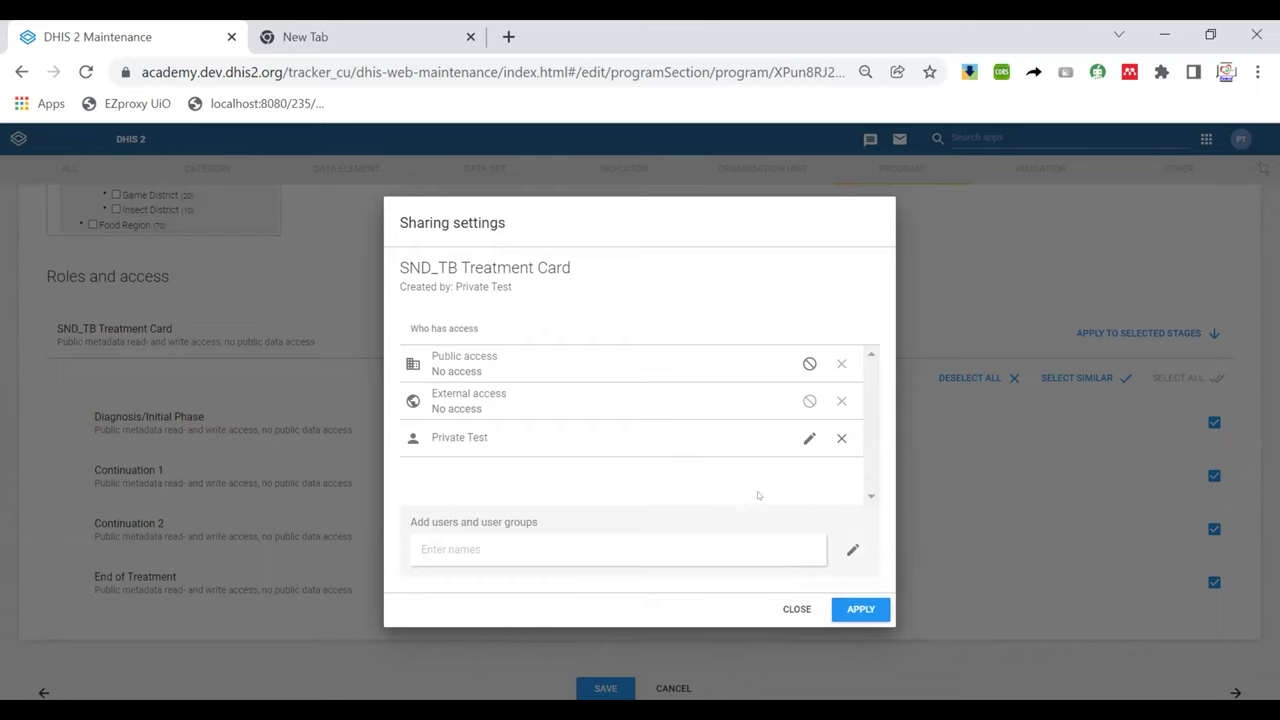
click(862, 609)
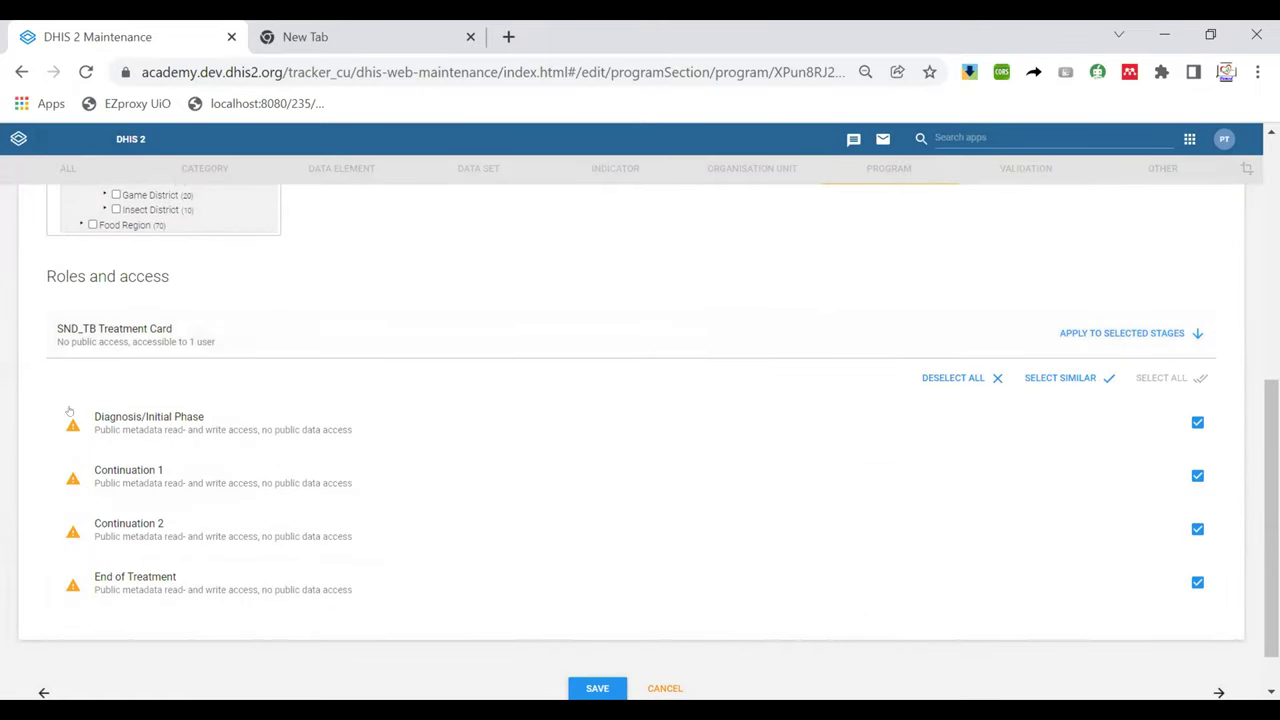
Copy the program's restricted sharing to all four stages and save SND_TB Treatment Card.
mouse_move(72, 427)
click(1118, 334)
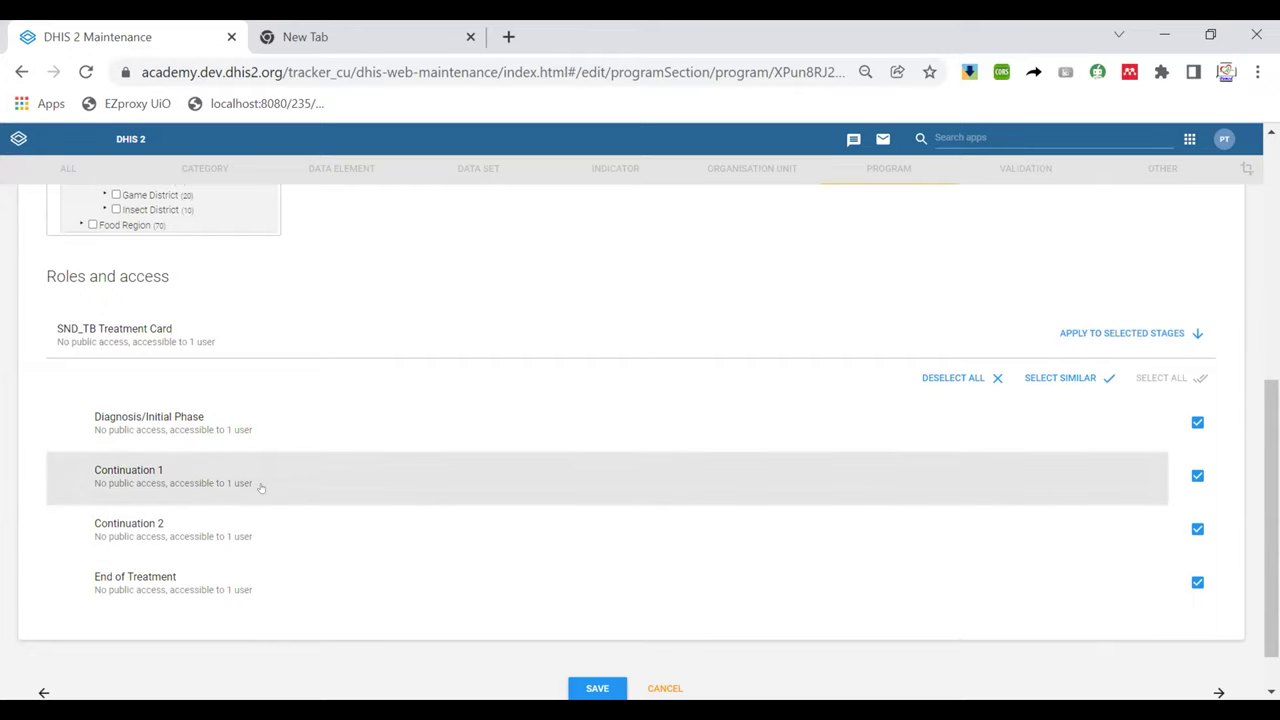
scroll(260, 487, down, 1)
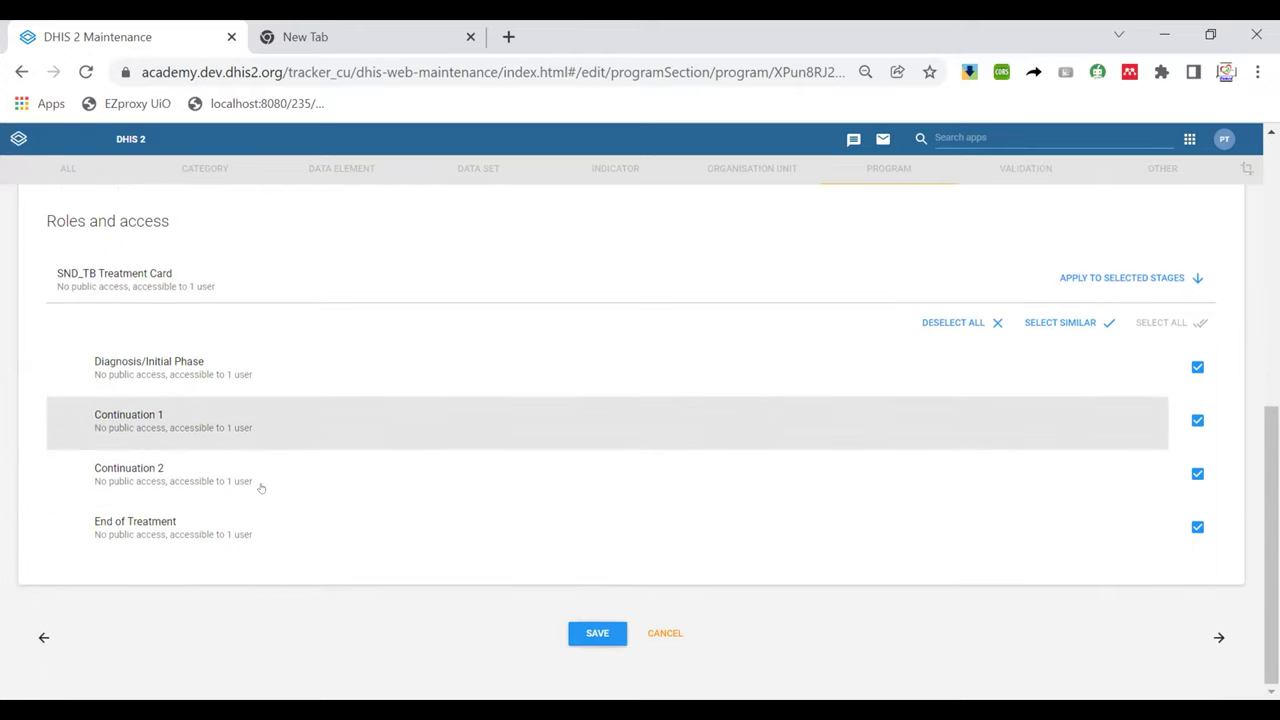
click(594, 634)
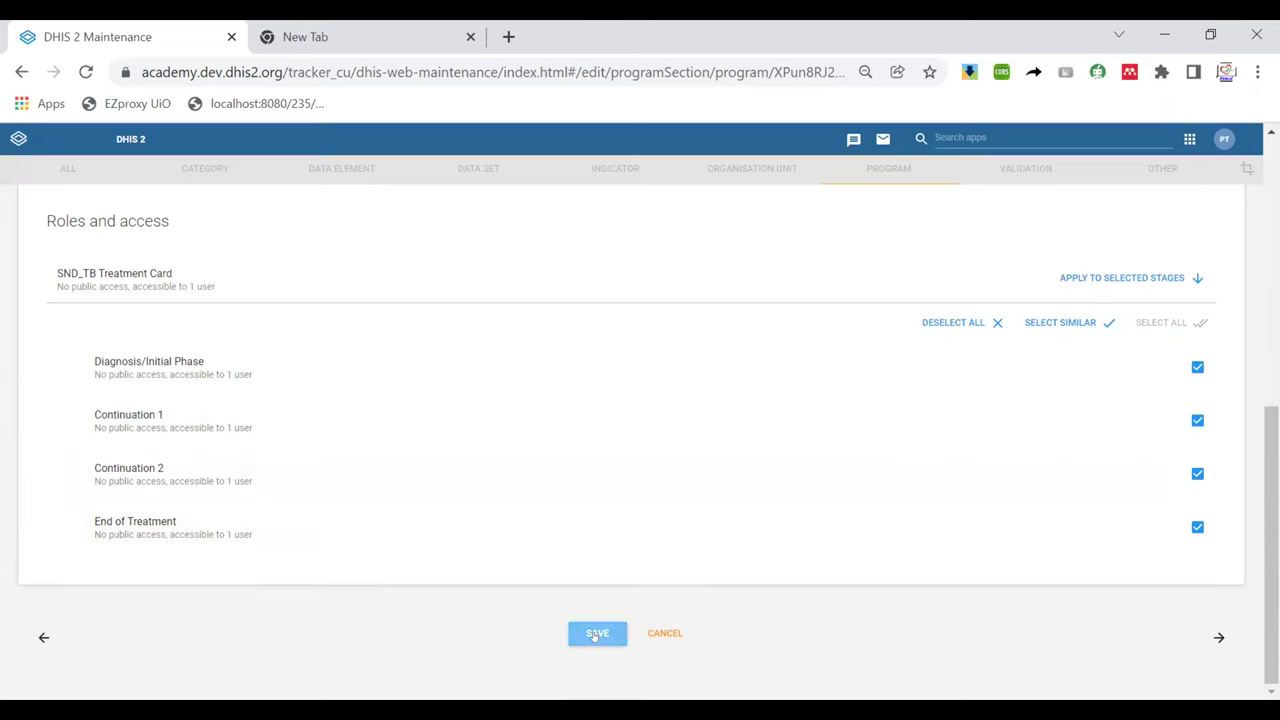
scroll(603, 572, up, 5)
scroll(603, 572, down, 1)
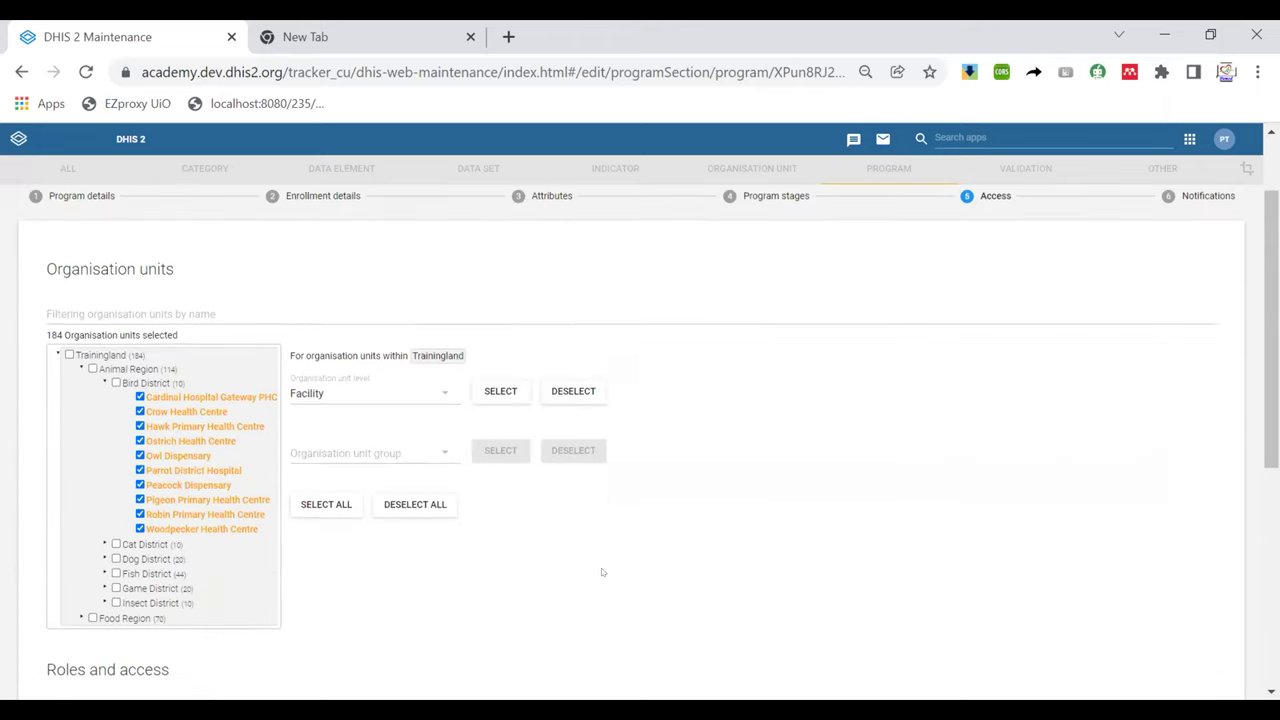
scroll(603, 572, down, 5)
scroll(603, 572, up, 5)
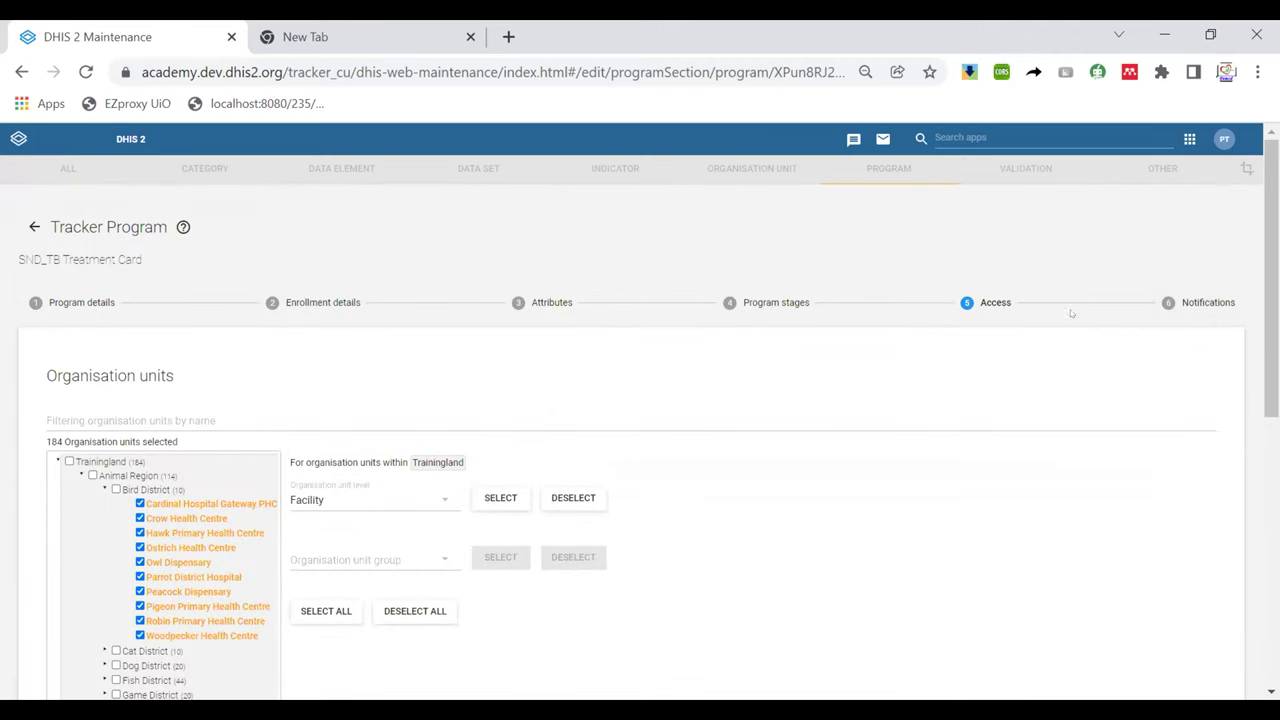
scroll(1060, 340, down, 5)
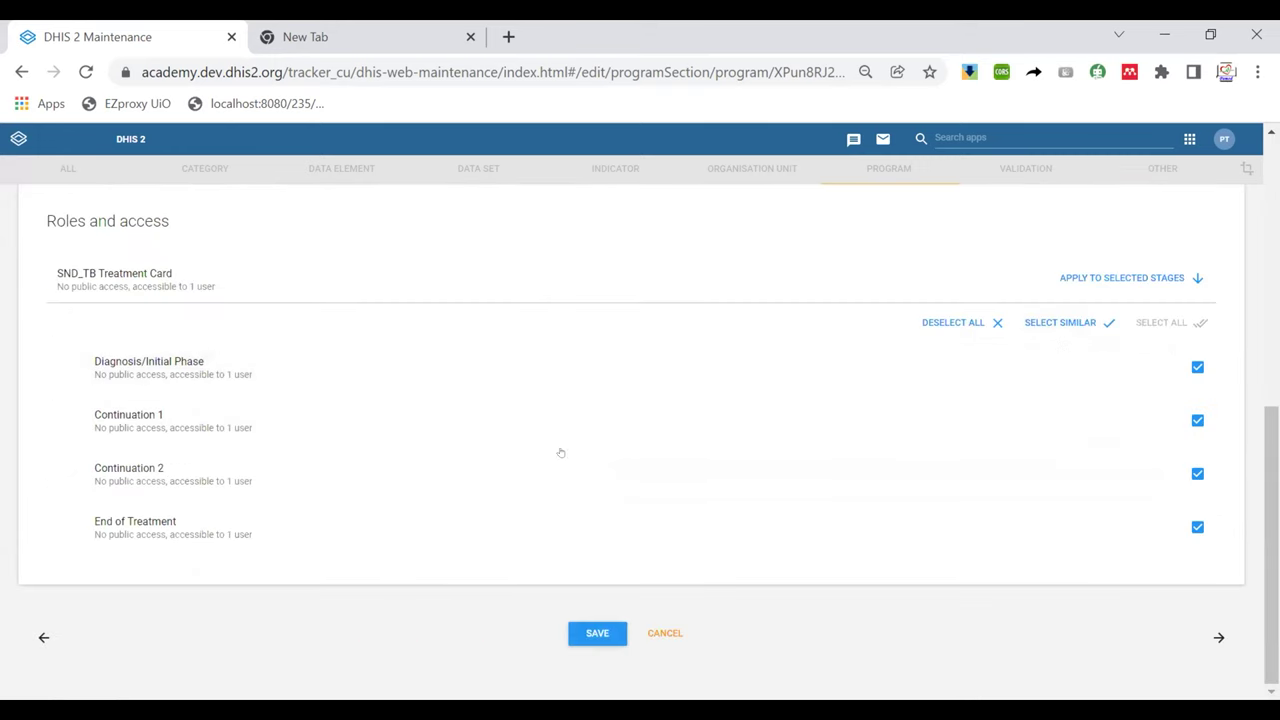
click(591, 640)
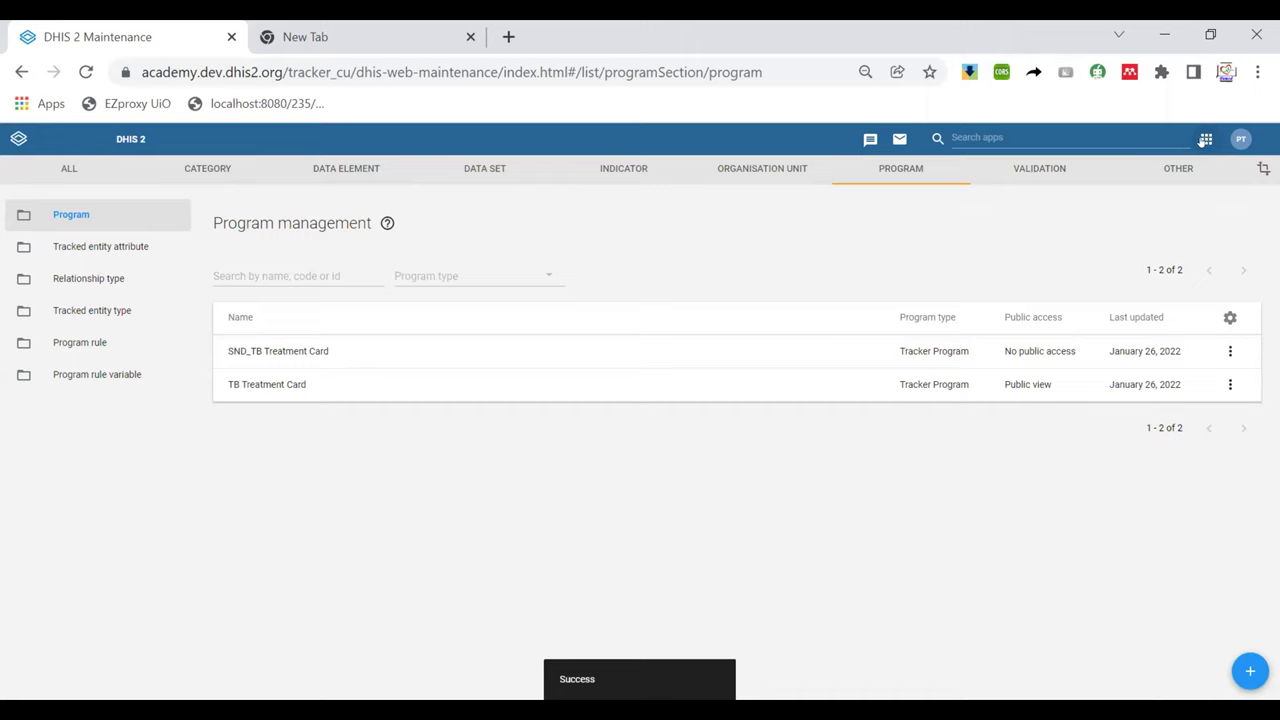
In Browser Cache Cleaner, select all cached storage items and clear them.
click(1203, 140)
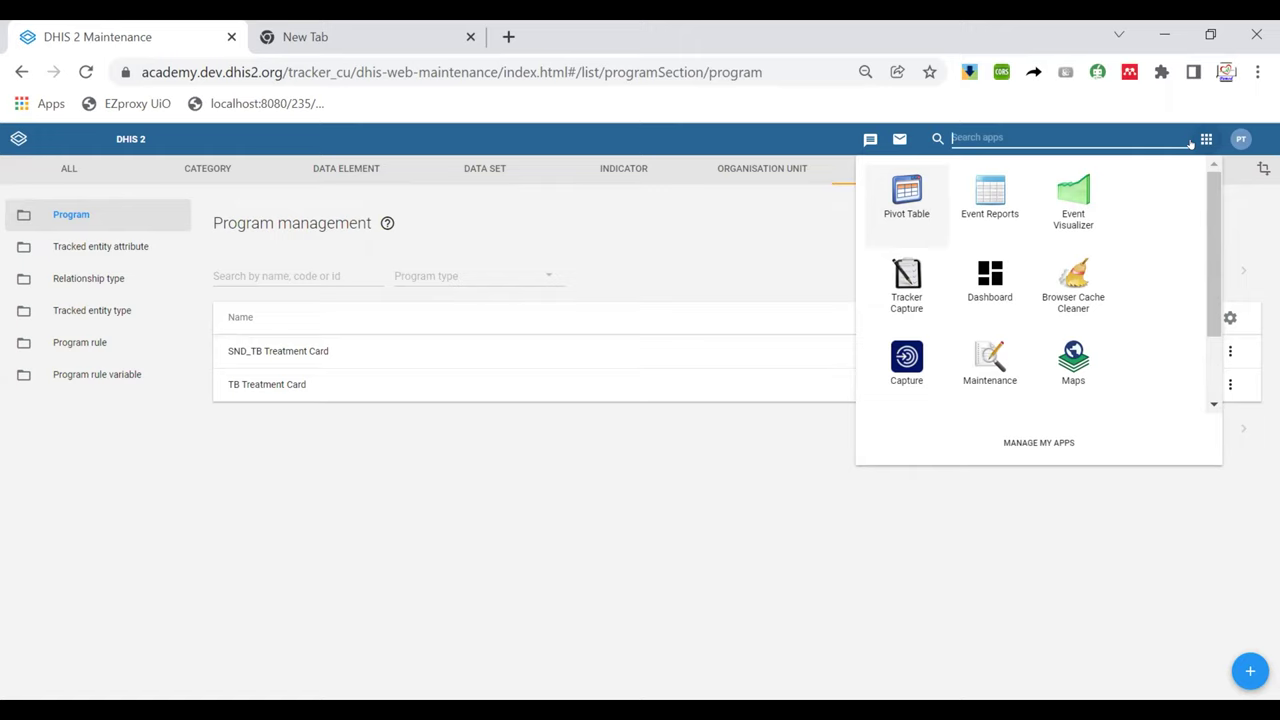
click(1072, 292)
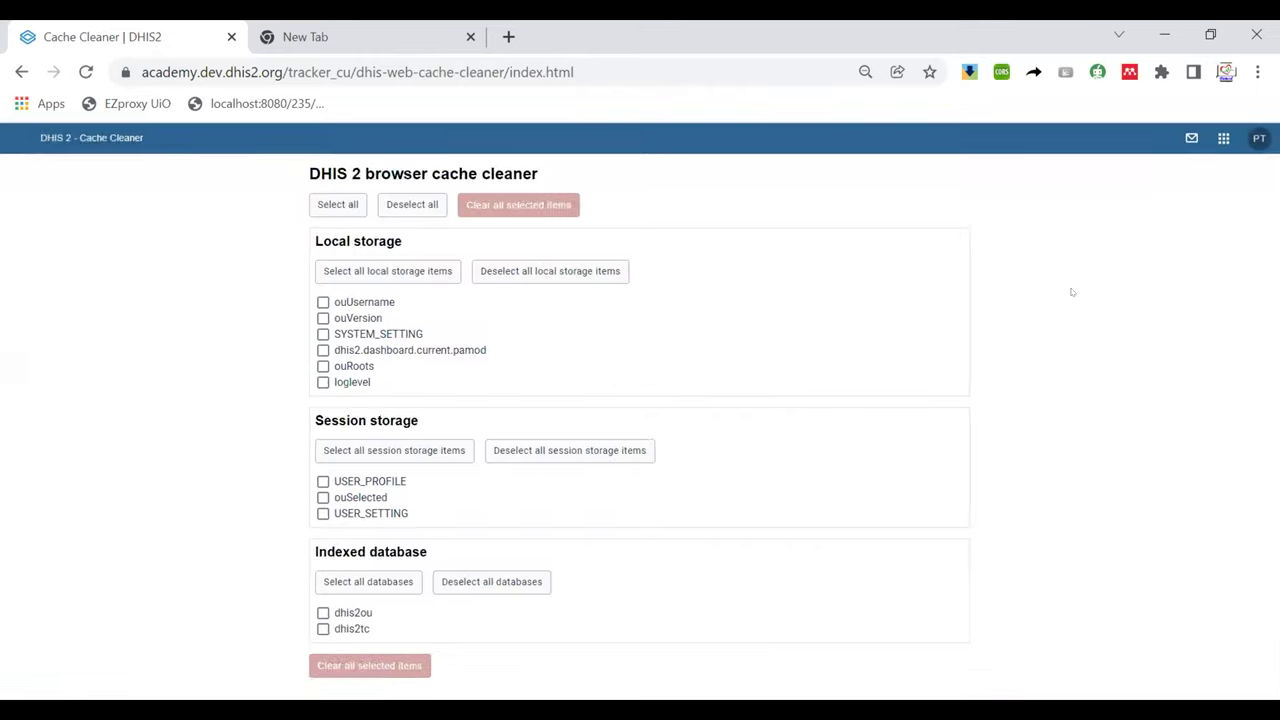
click(326, 207)
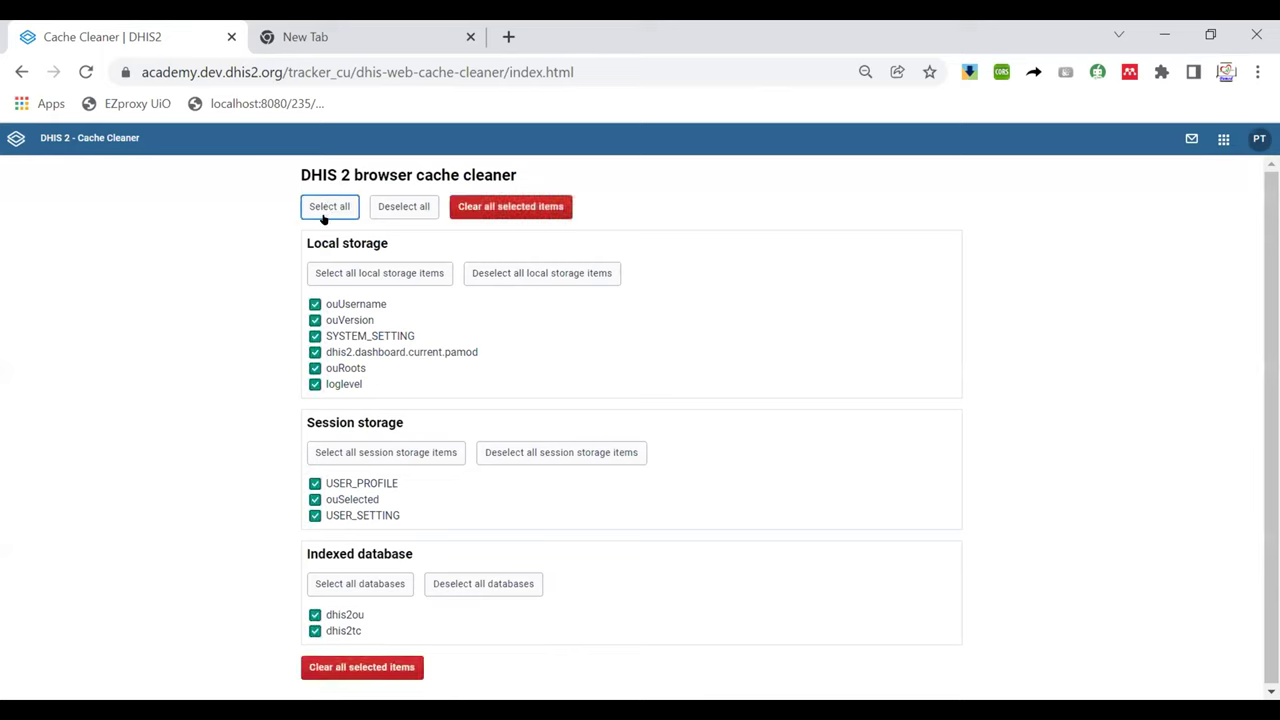
click(369, 676)
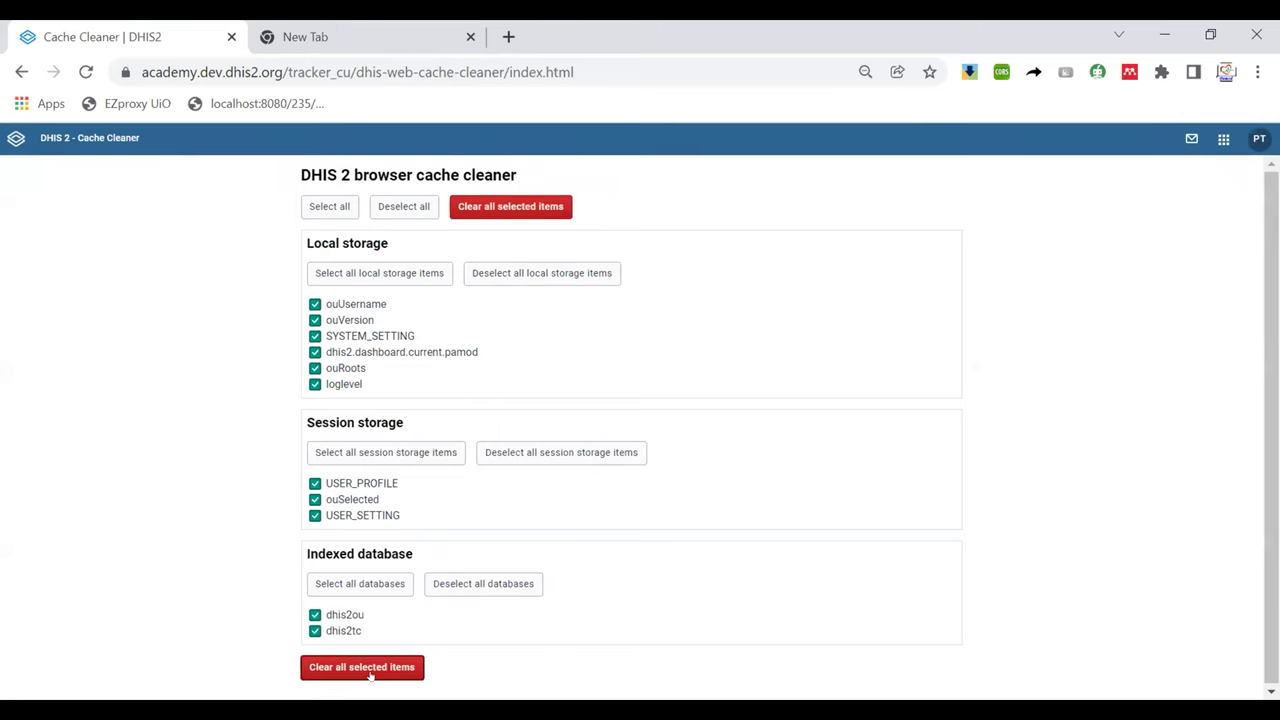
click(507, 207)
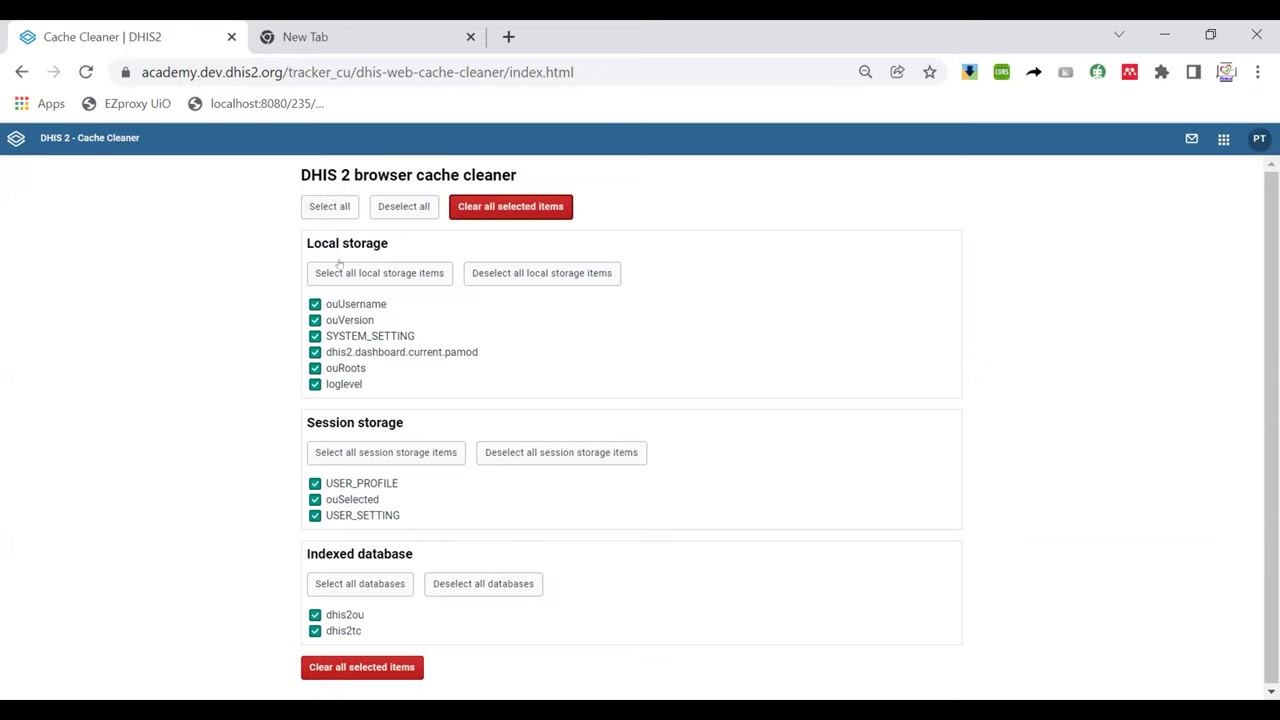
click(324, 206)
click(488, 207)
click(328, 207)
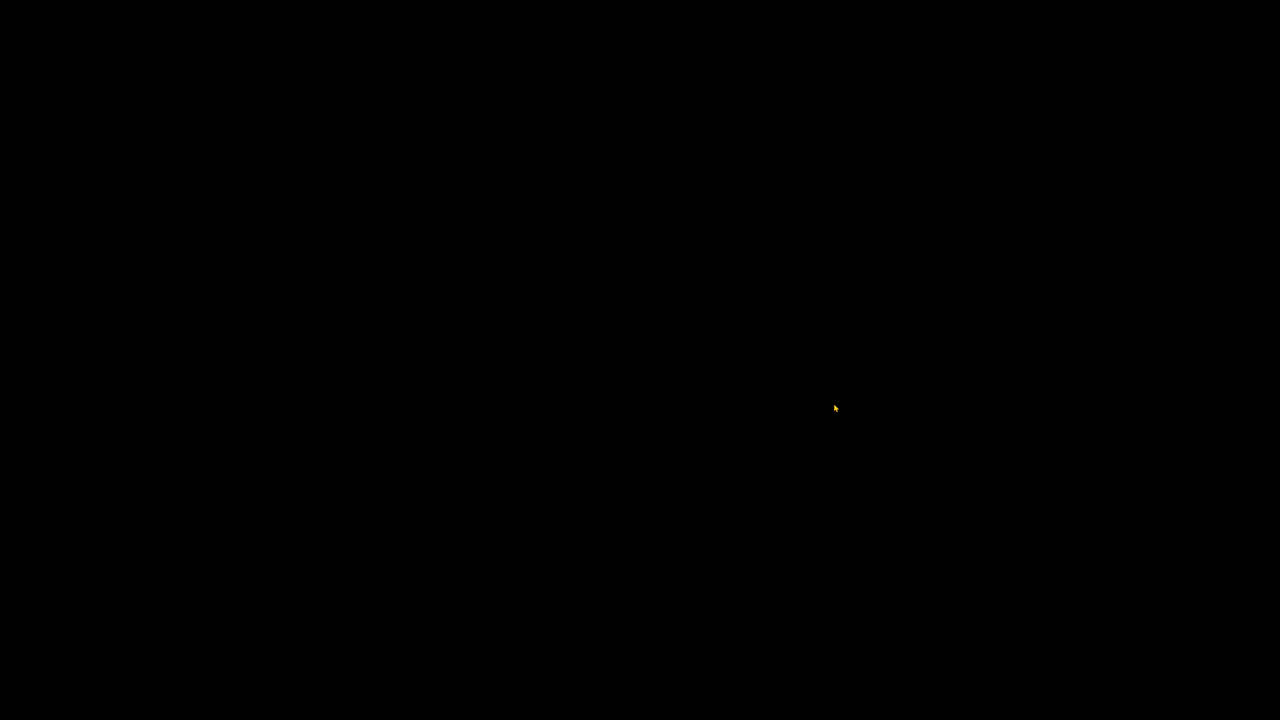
Maximize the browser window, zoom the page to 175% and switch to full screen.
key(super+Up)
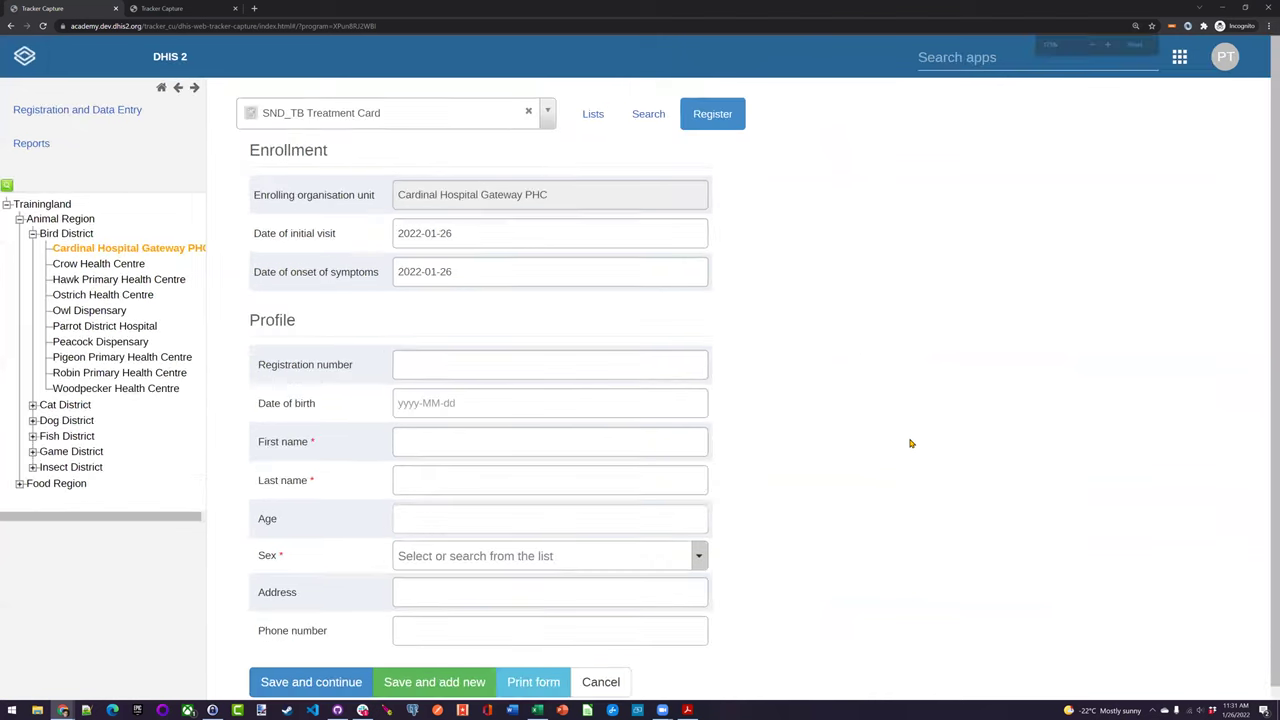
key(ctrl+plus)
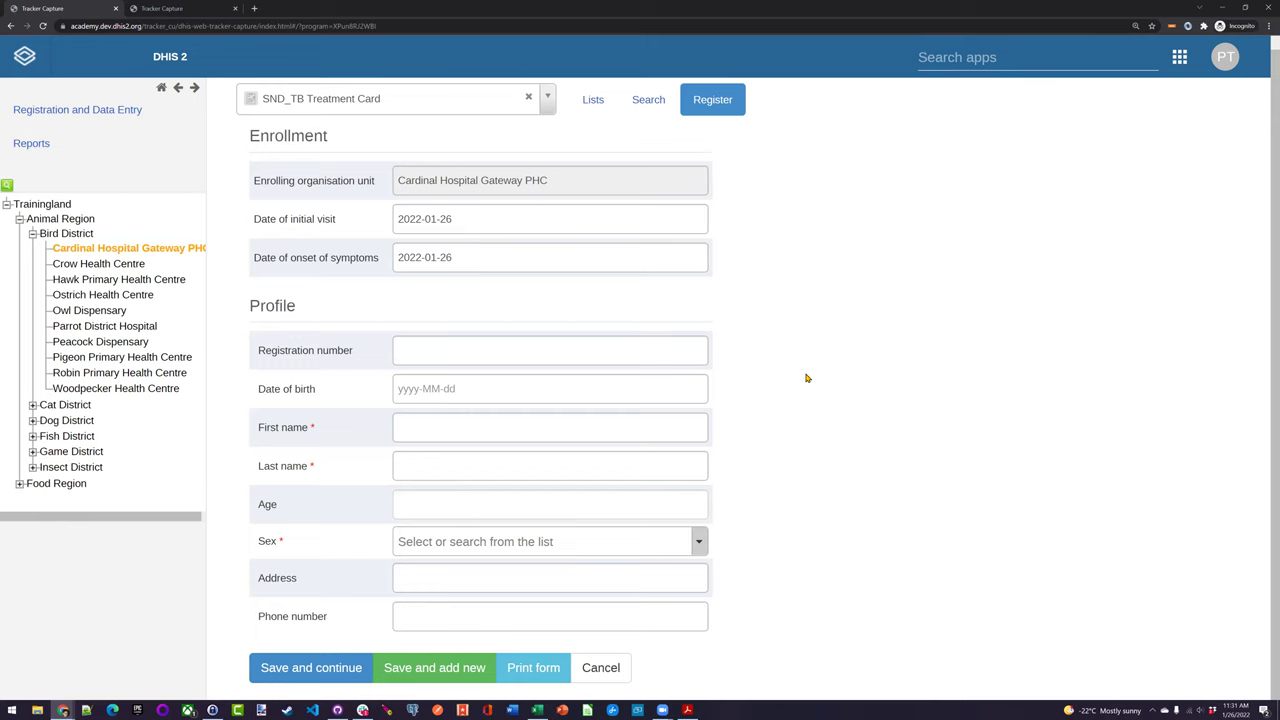
key(F11)
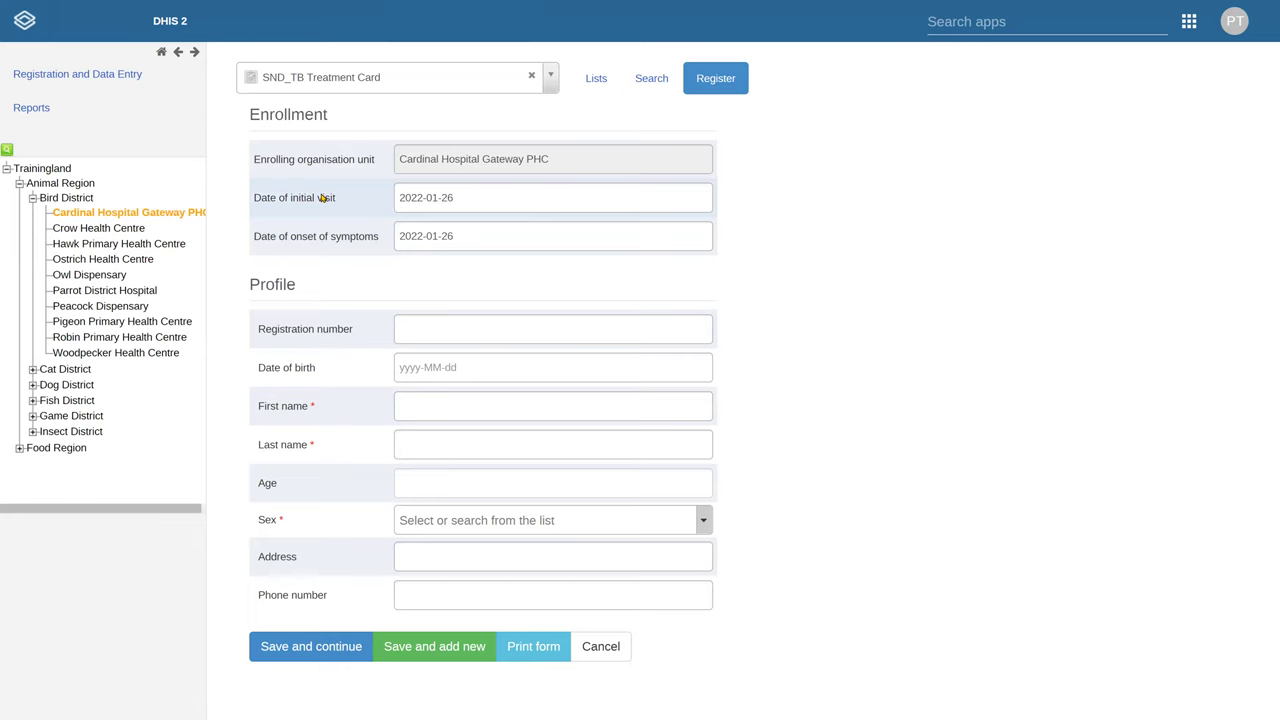
click(409, 404)
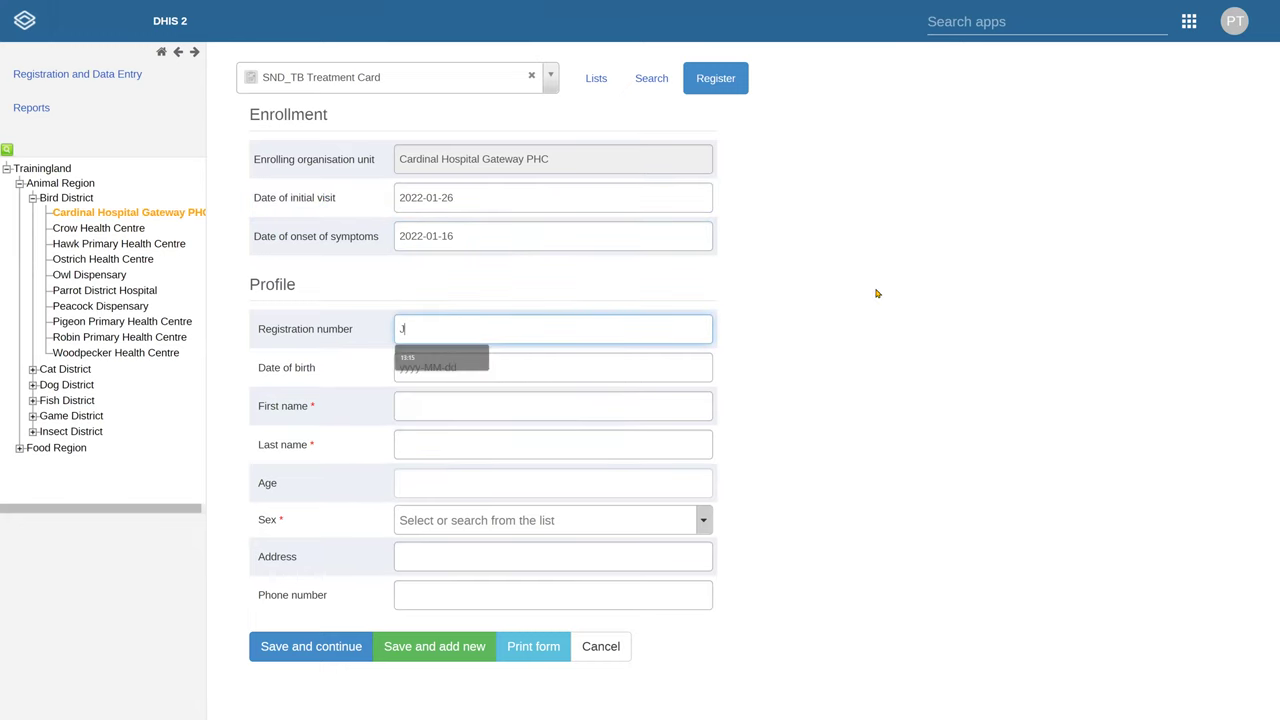
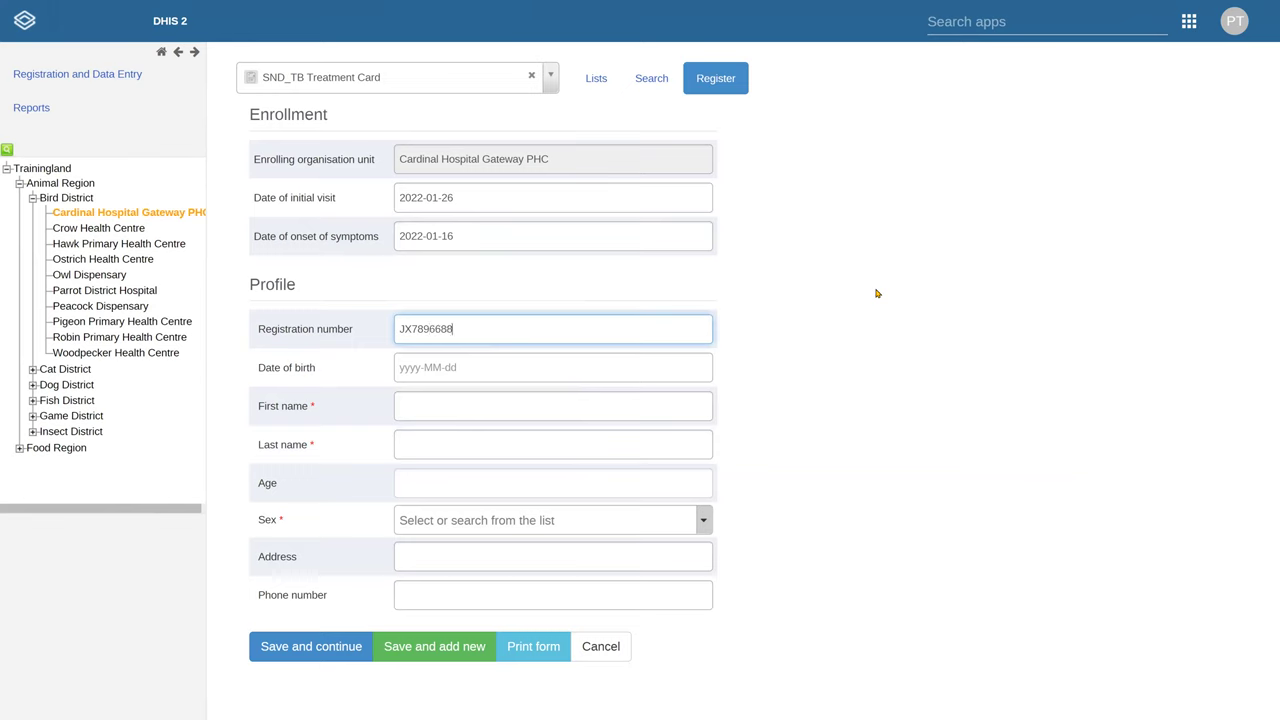
key(Tab)
click(518, 421)
click(536, 472)
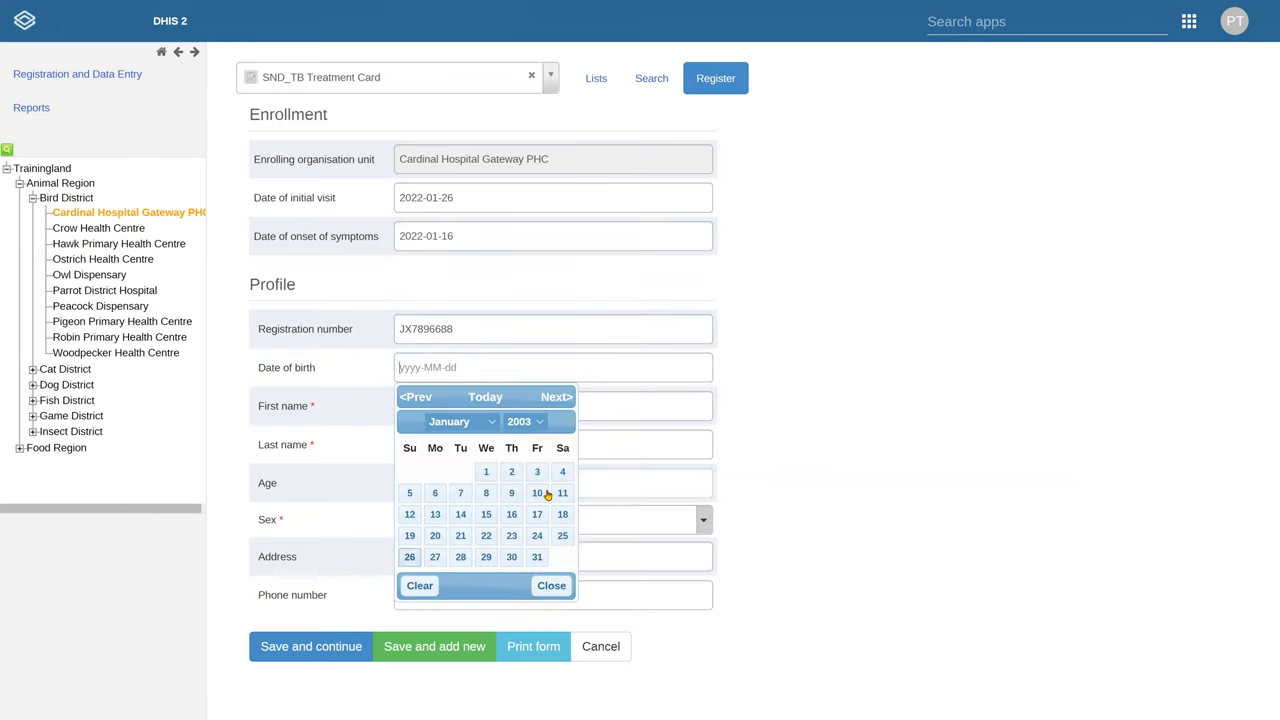
click(537, 471)
Enter the patient's first and last name, set sex to Male, and save the registration.
click(446, 405)
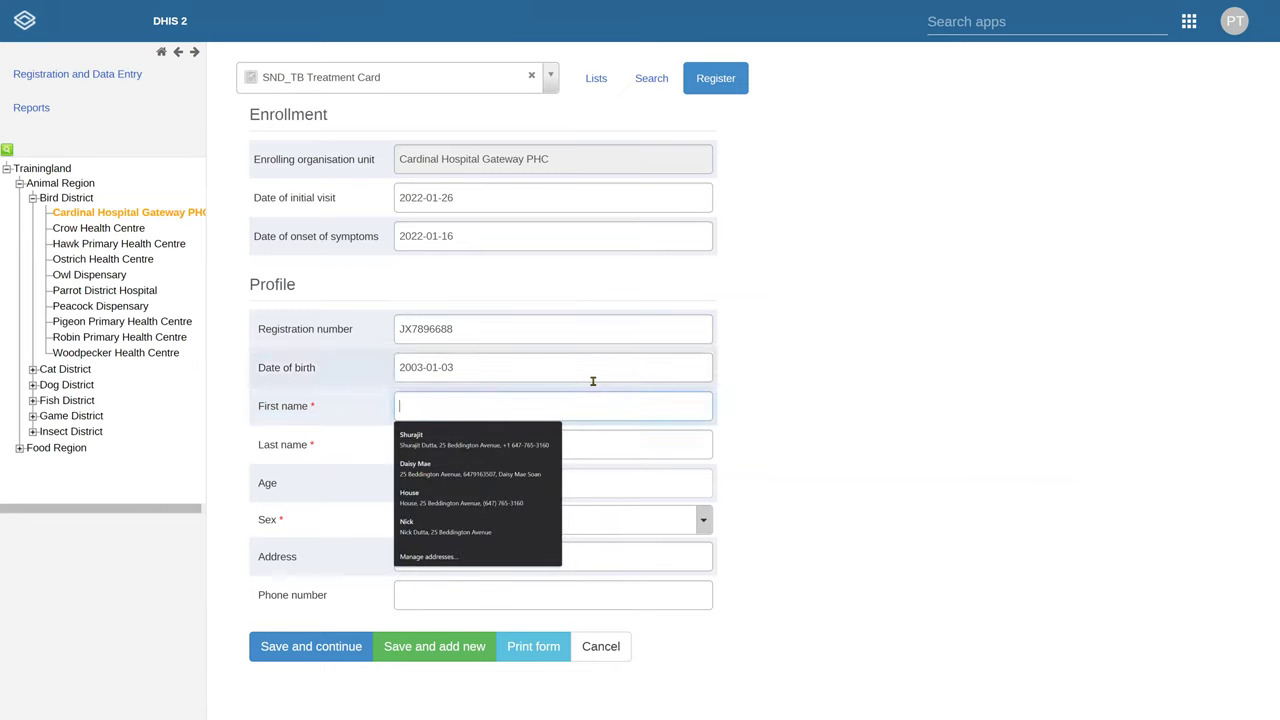
text(James)
key(Tab)
text(Smith)
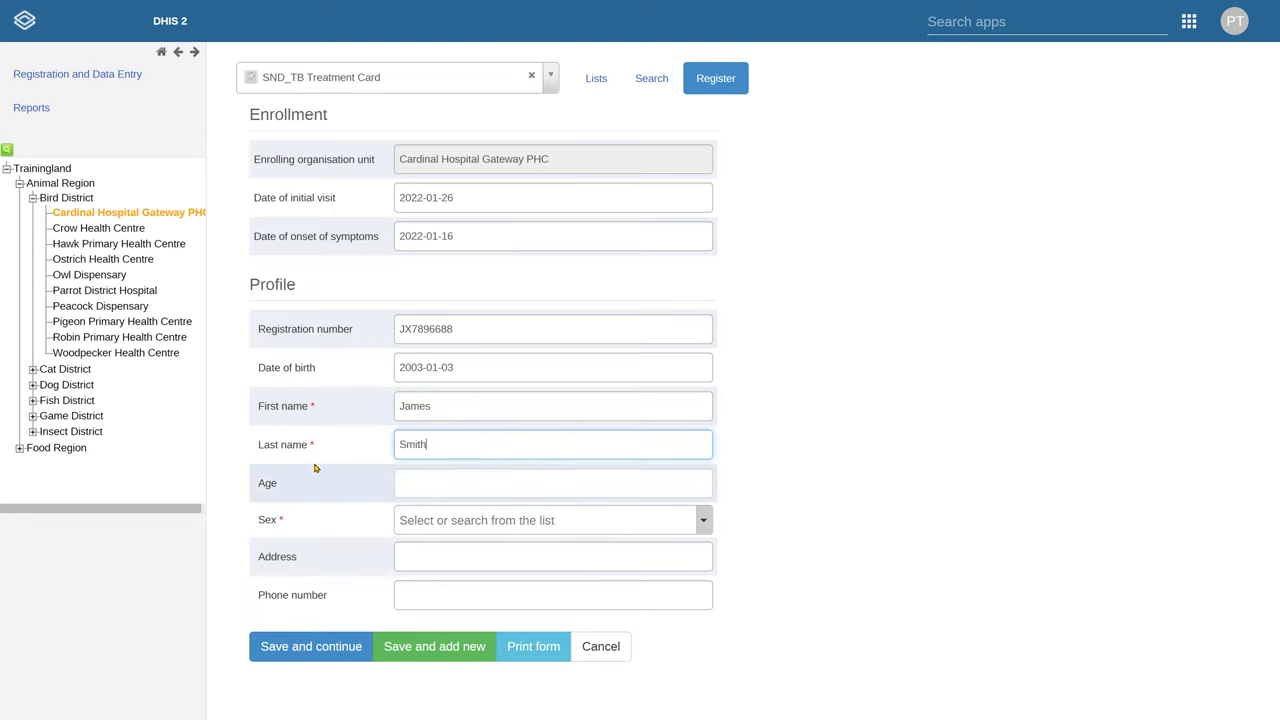
click(477, 530)
click(417, 591)
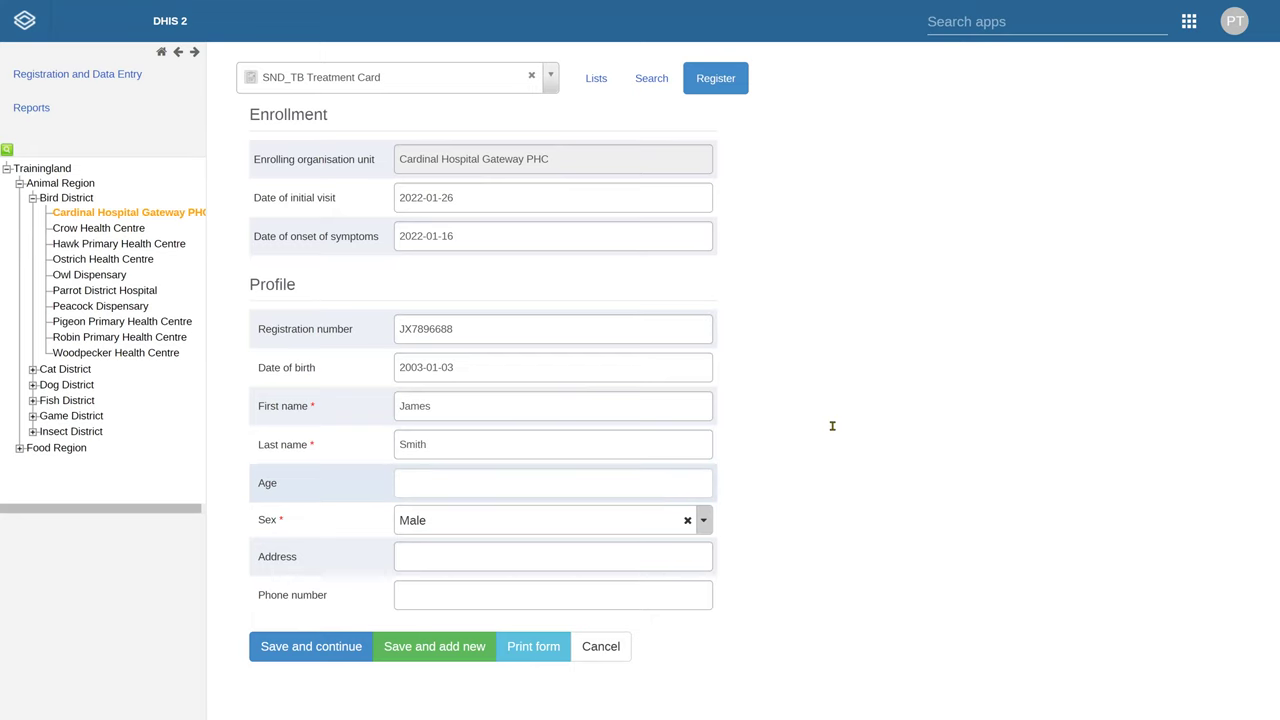
key(shift+Tab)
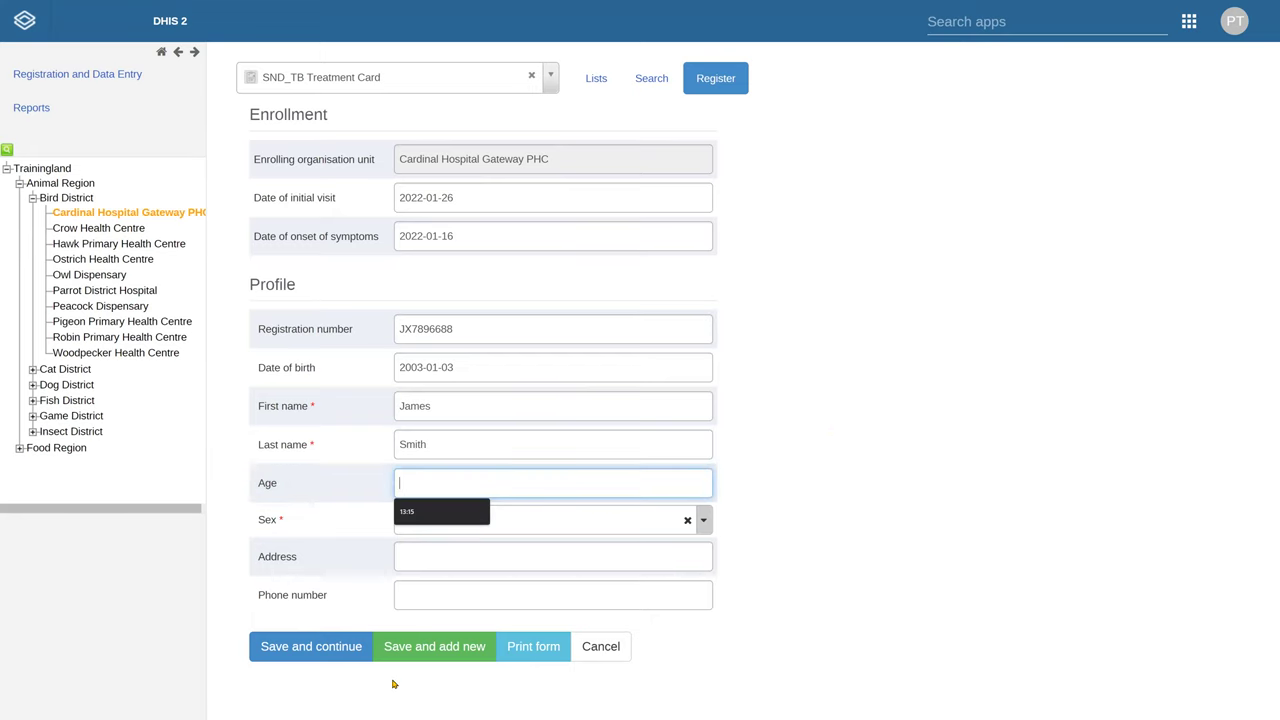
click(283, 657)
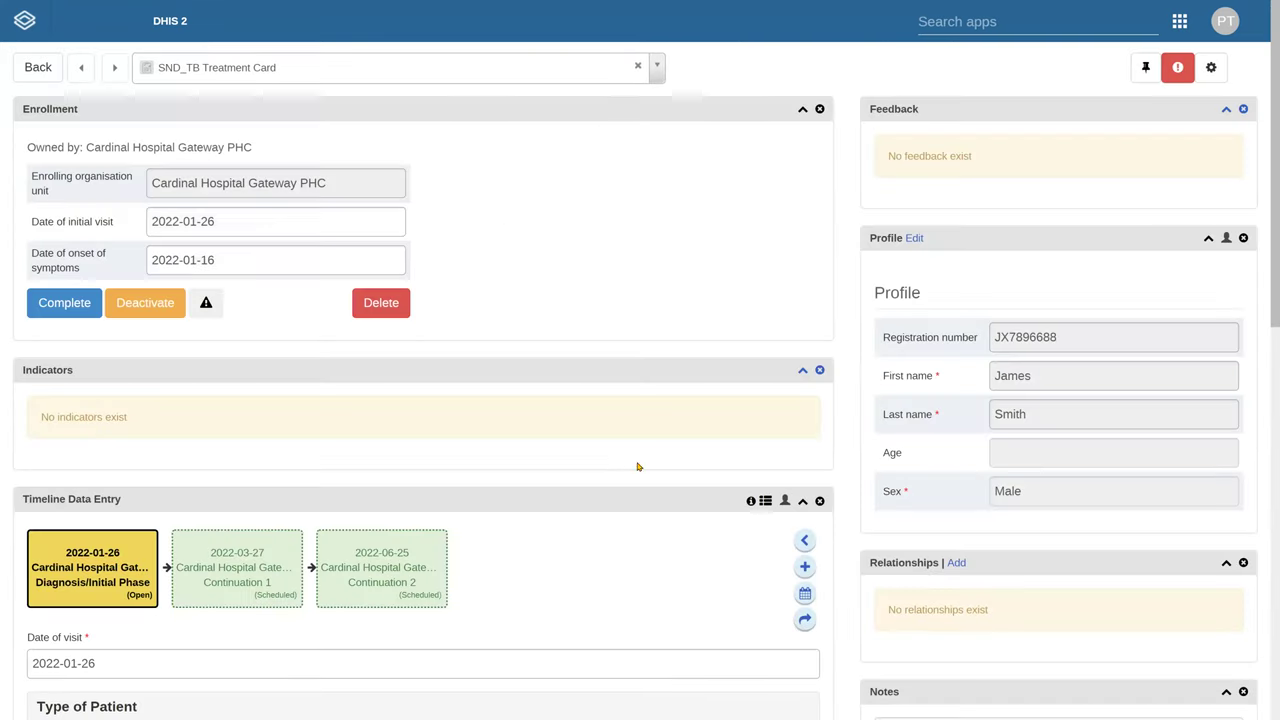
scroll(535, 370, down, 4)
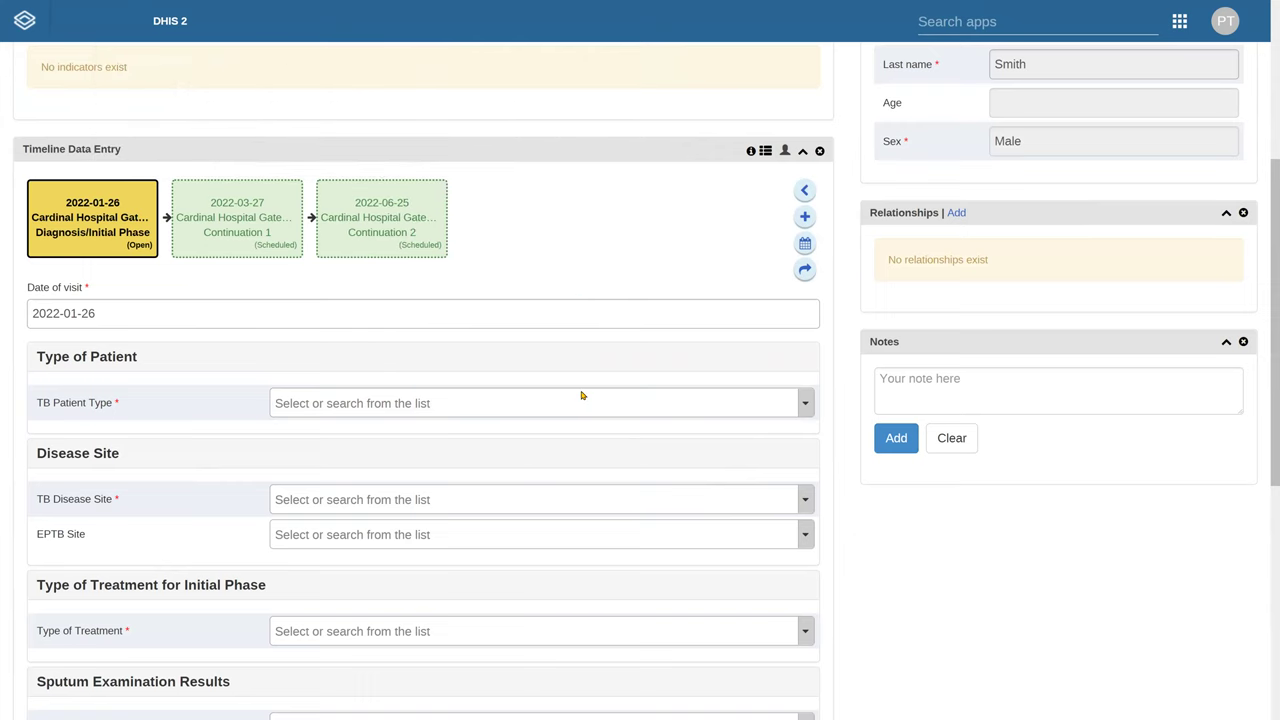
scroll(580, 391, up, 1)
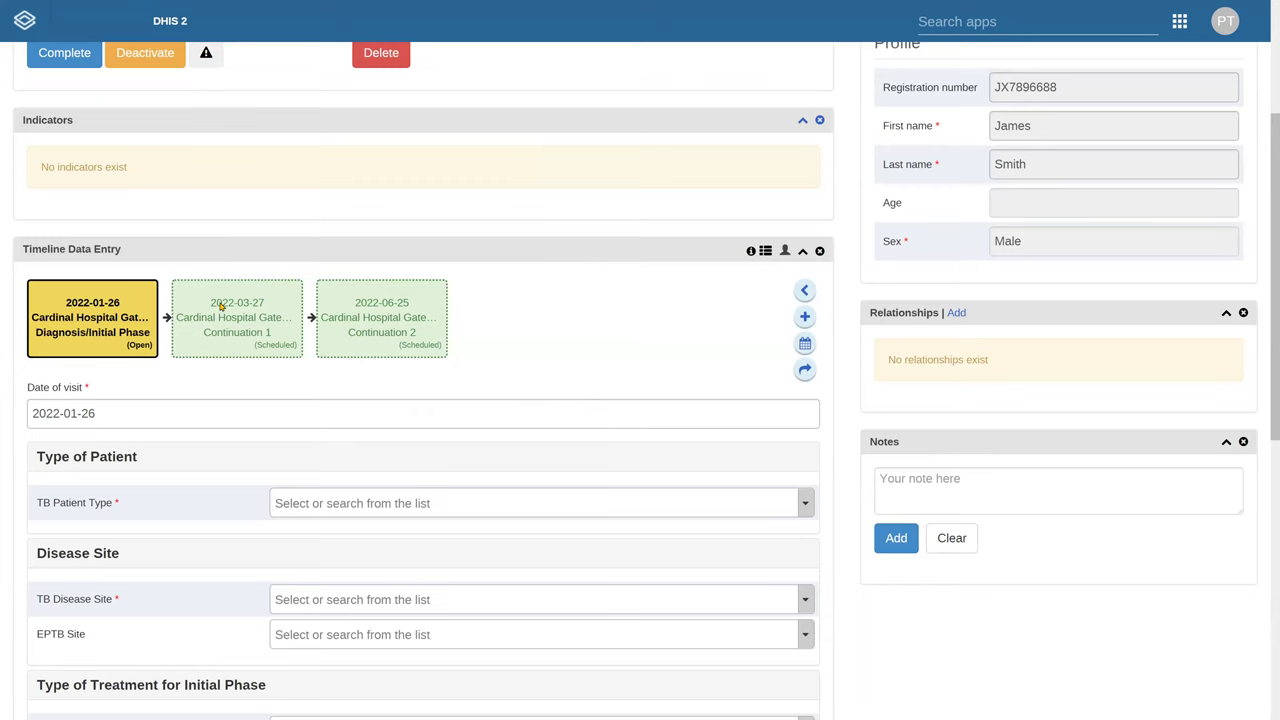
mouse_move(224, 317)
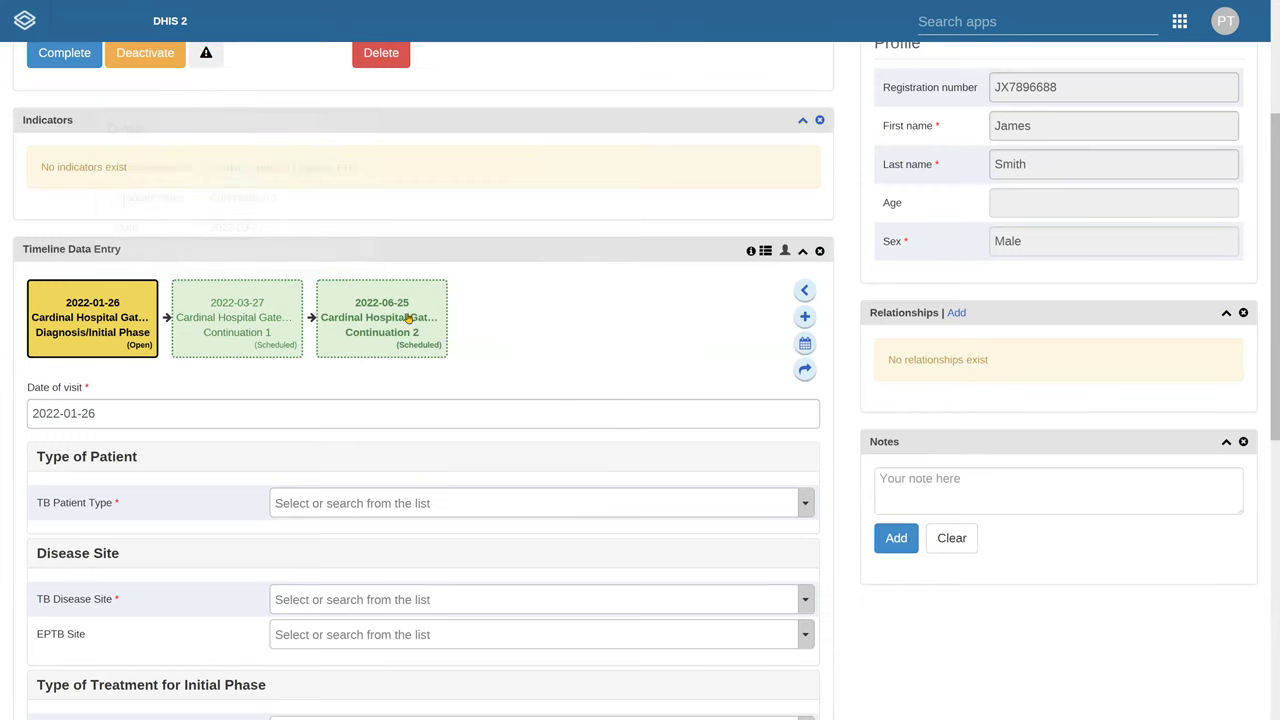
mouse_move(407, 317)
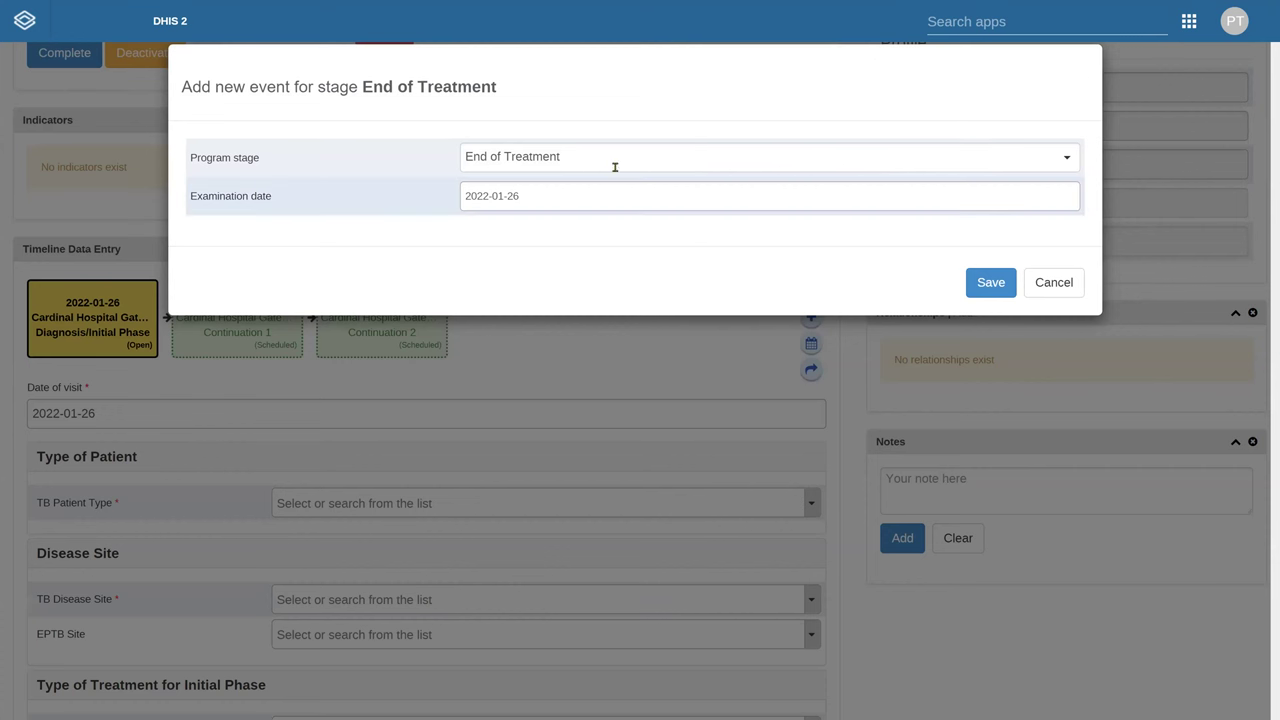
click(760, 196)
click(1097, 304)
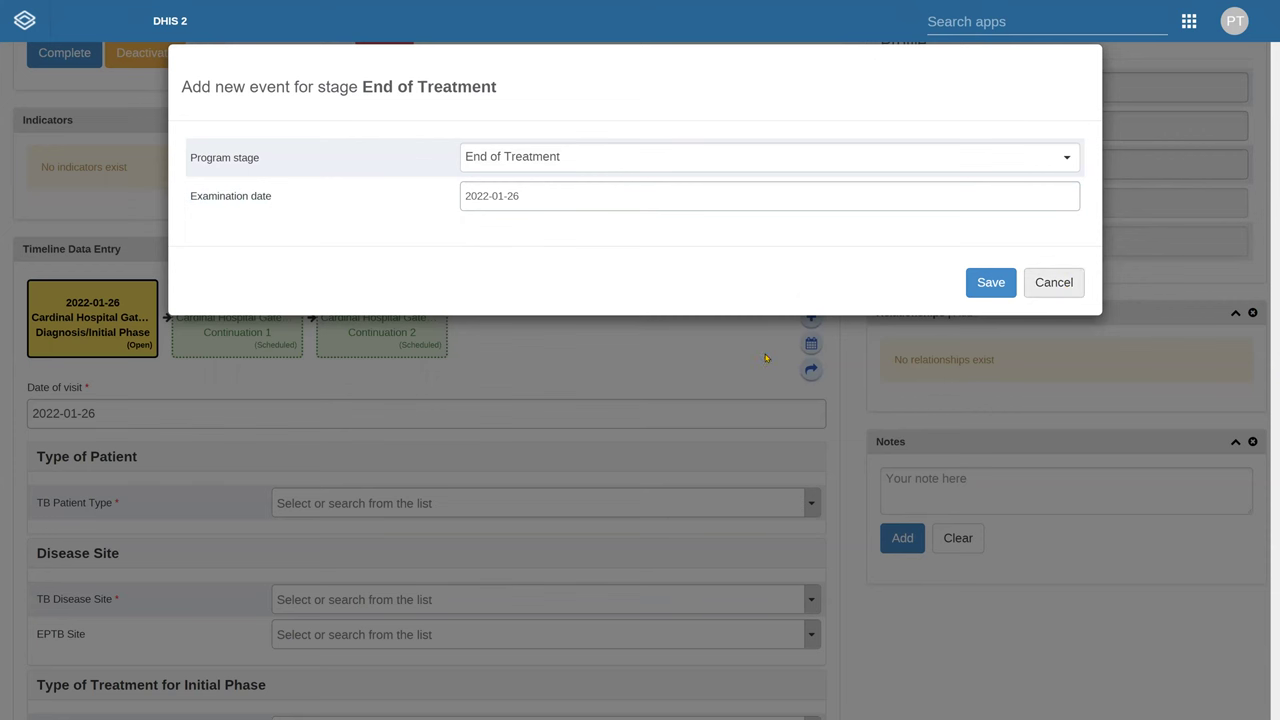
click(687, 397)
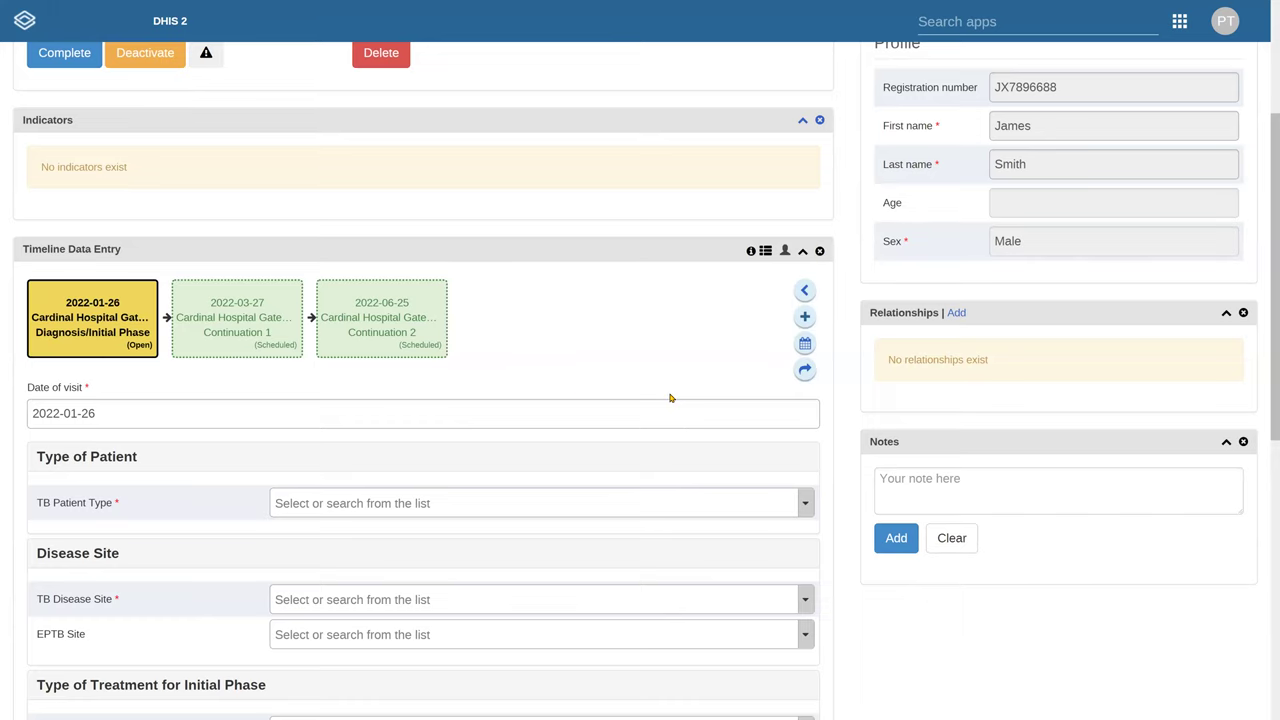
scroll(586, 394, down, 3)
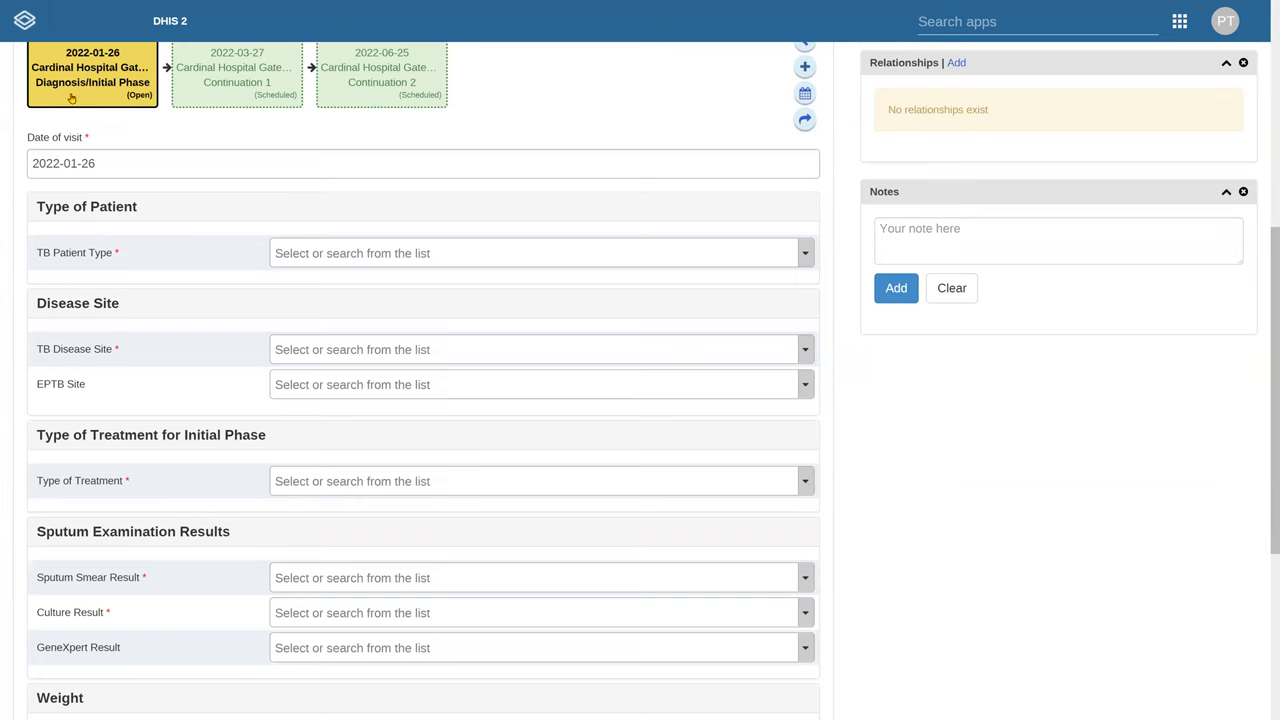
scroll(257, 249, down, 1)
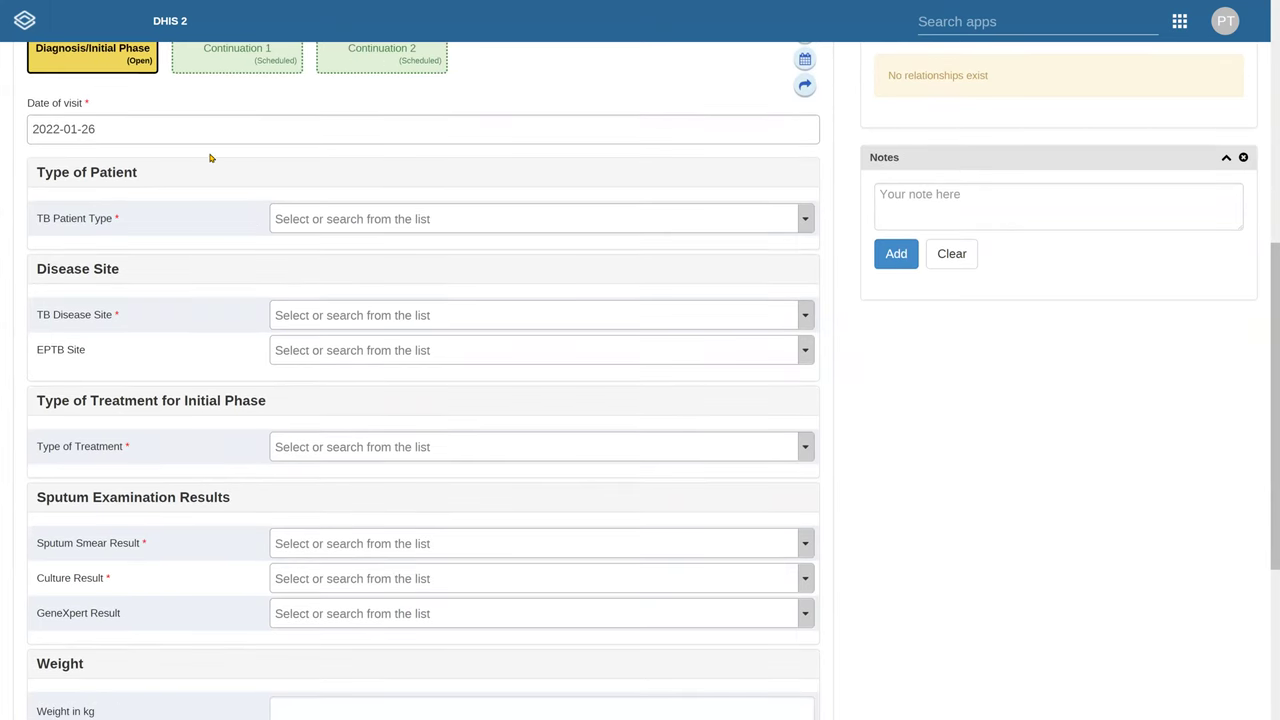
scroll(313, 372, down, 1)
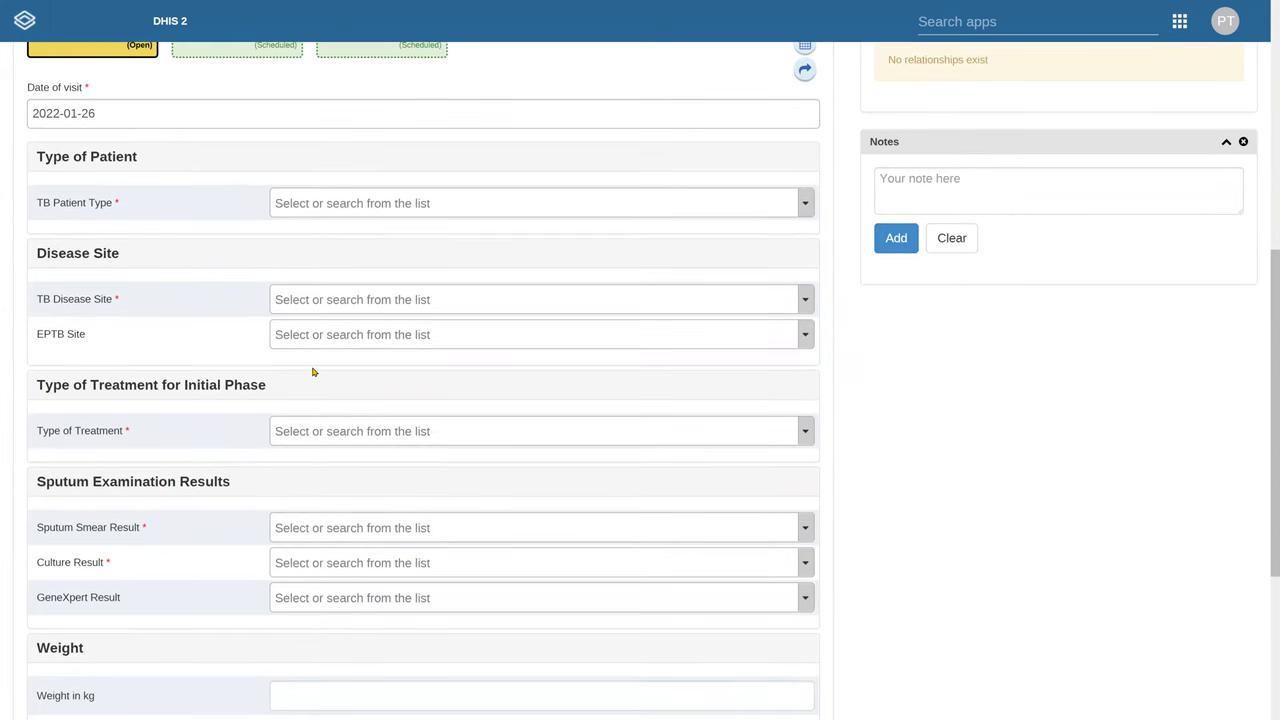
scroll(320, 290, down, 3)
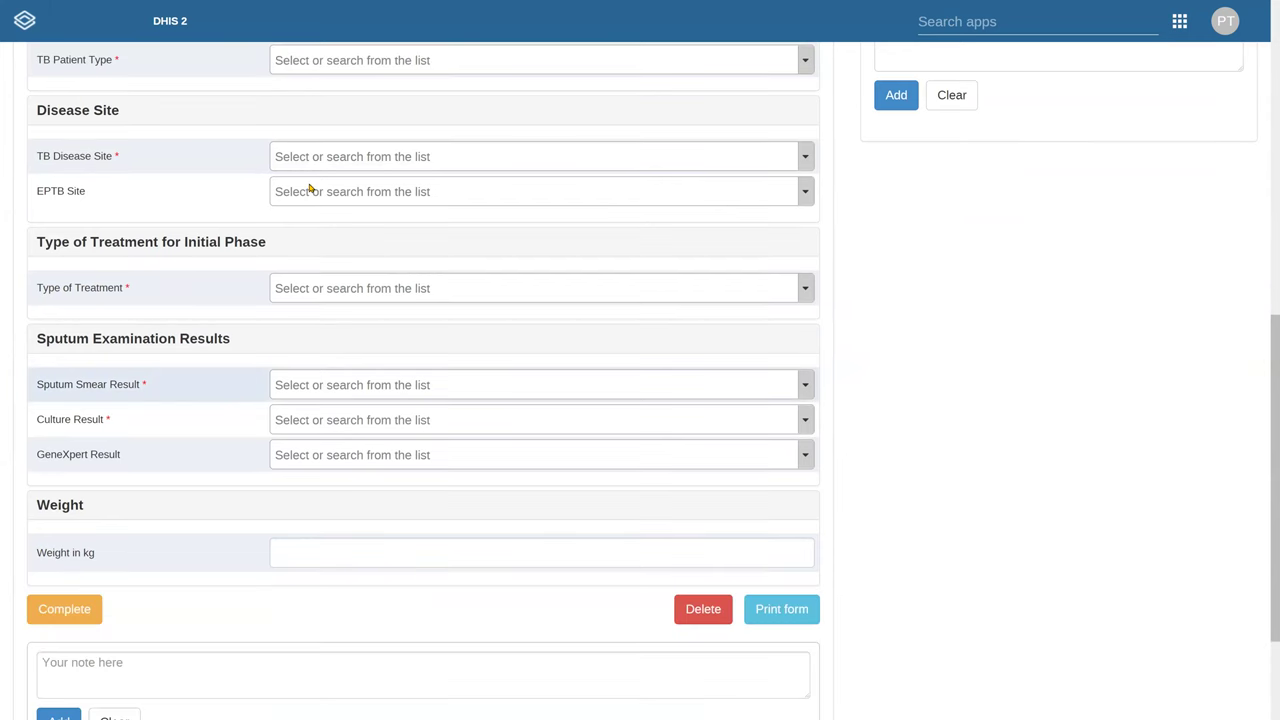
scroll(170, 210, up, 2)
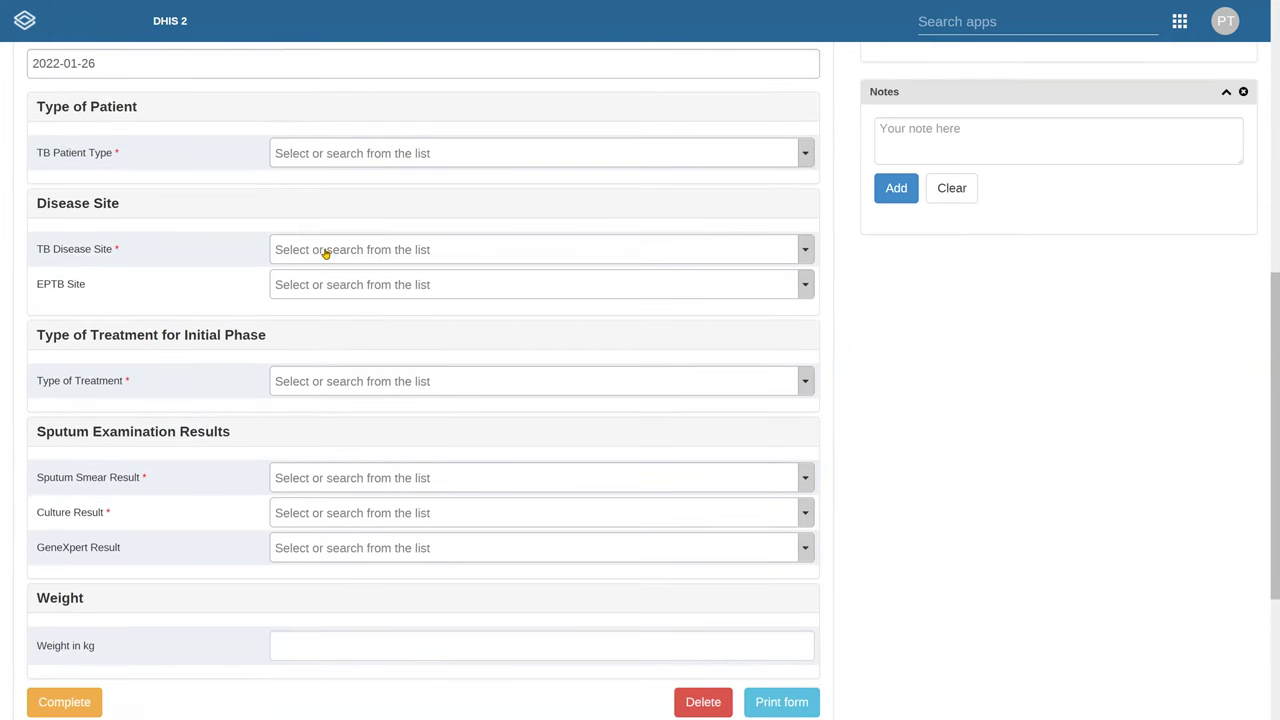
click(401, 170)
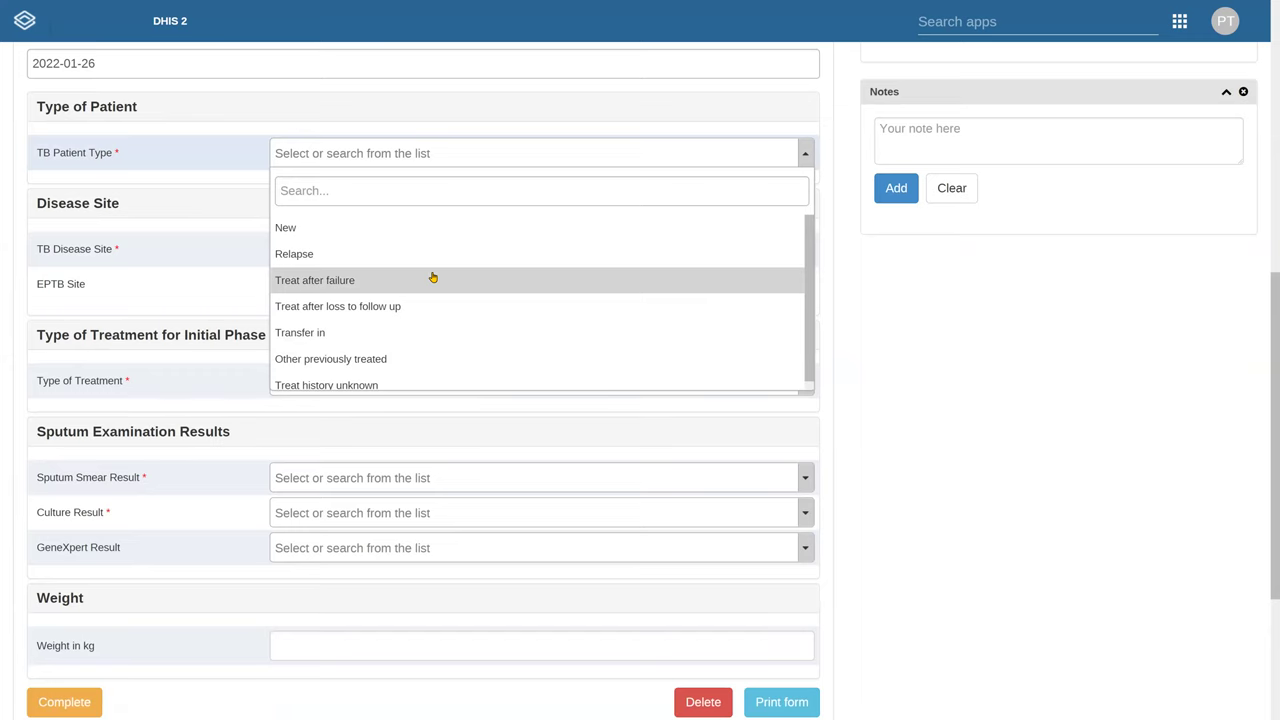
click(914, 449)
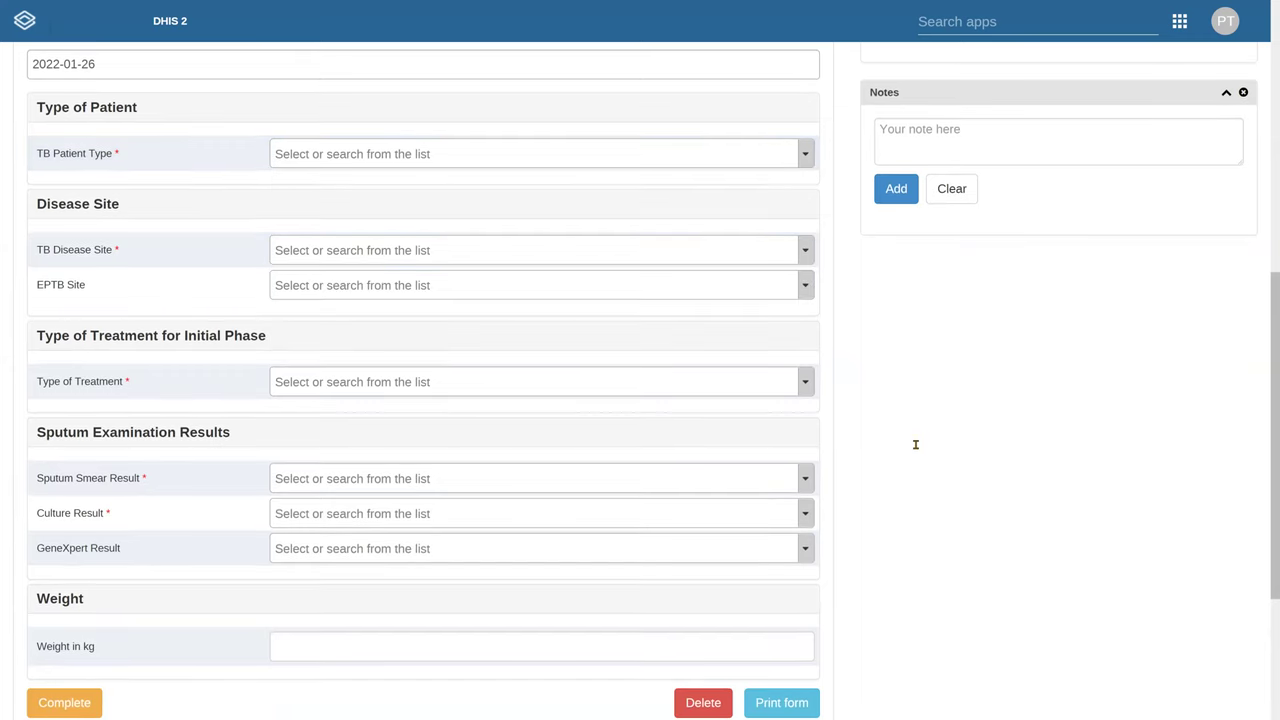
scroll(727, 354, up, 3)
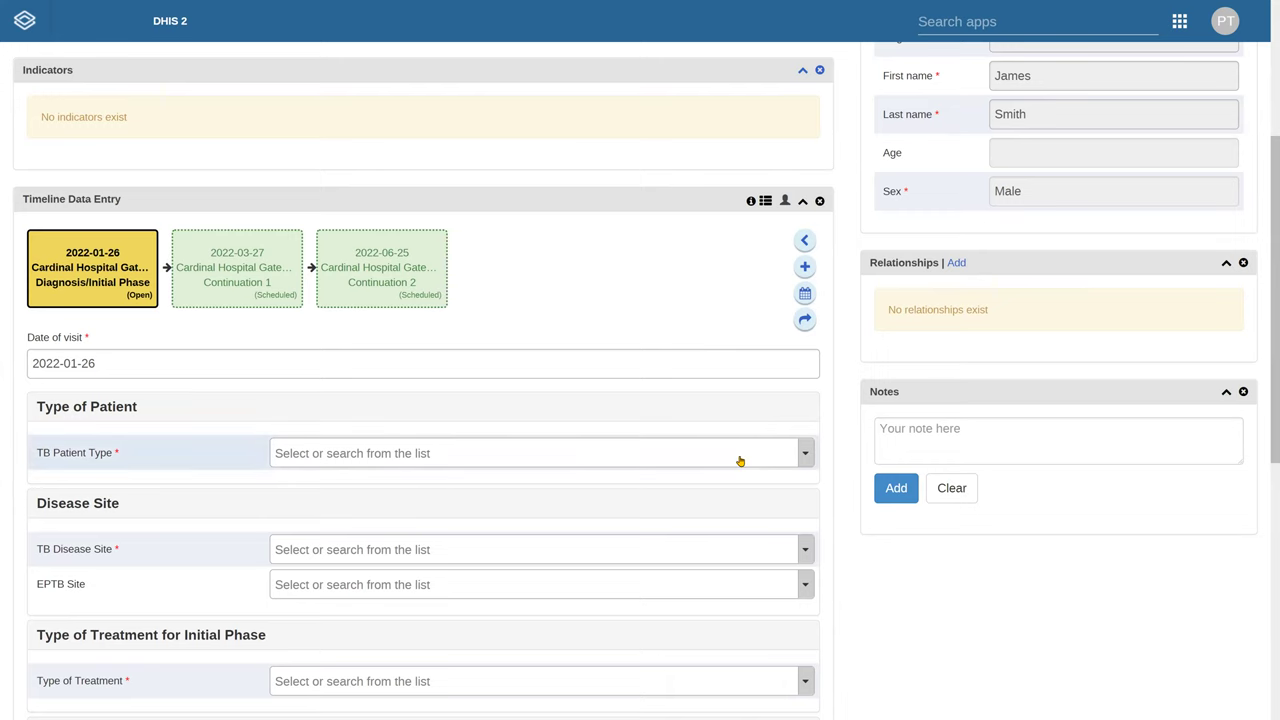
Open the Continuation 1 event, set examination date 2022-01-01, and preview Type of Treatment options.
click(250, 265)
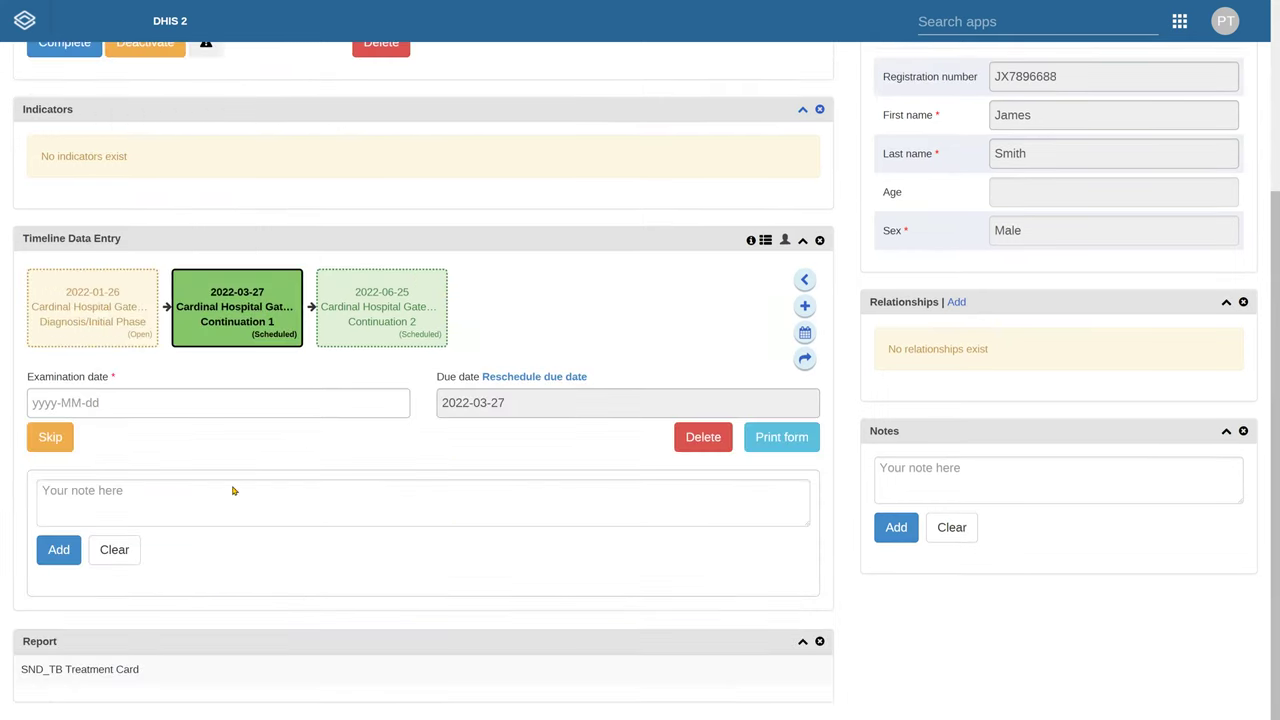
click(220, 402)
click(197, 466)
scroll(410, 452, down, 1)
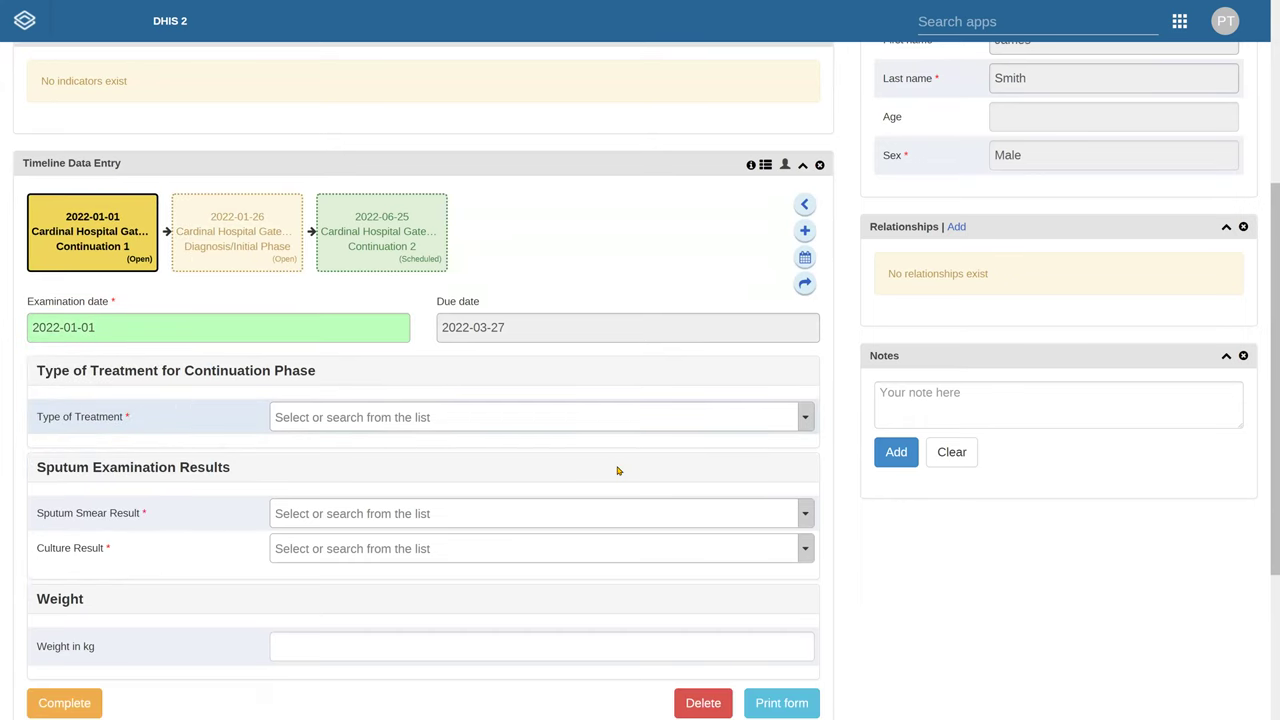
scroll(416, 452, down, 1)
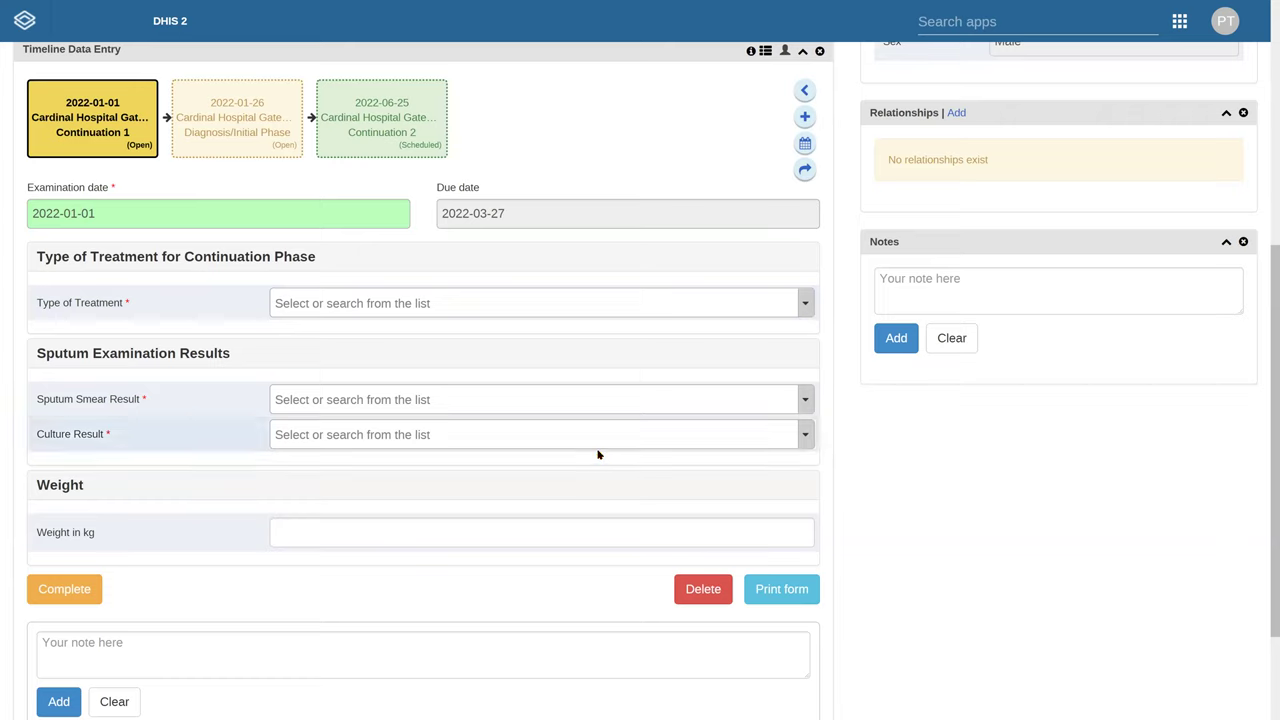
click(540, 308)
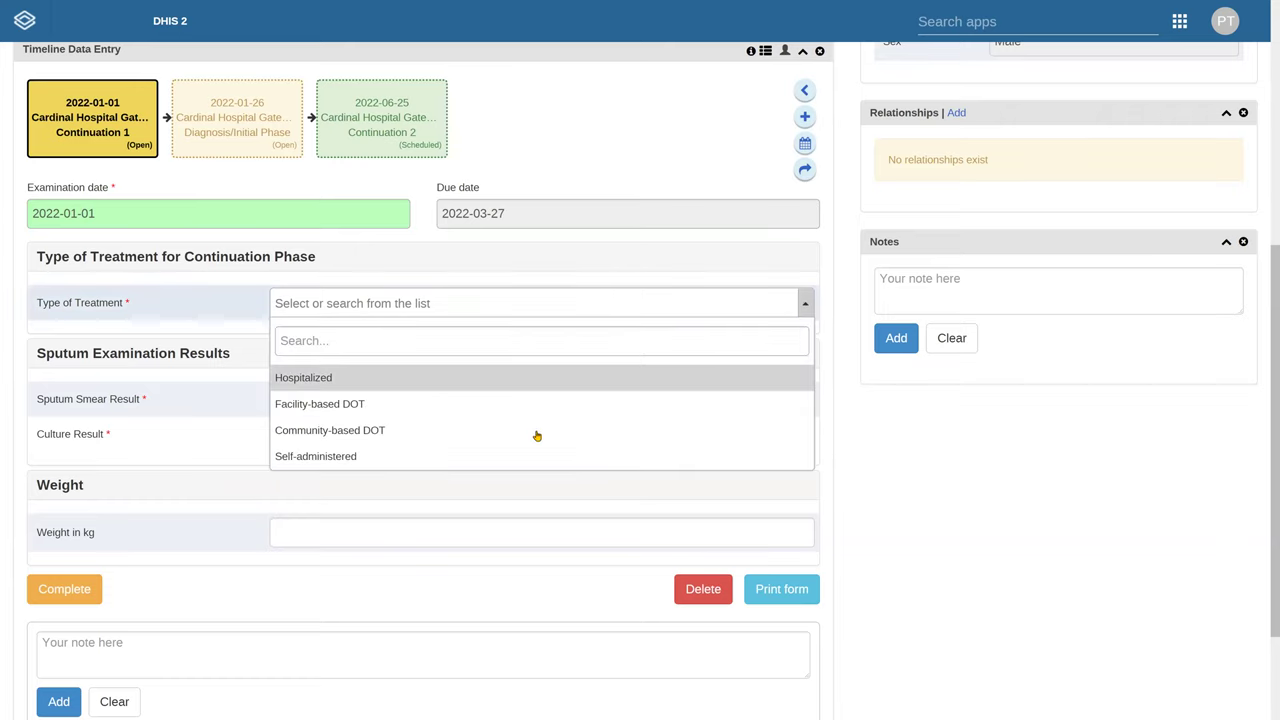
click(658, 198)
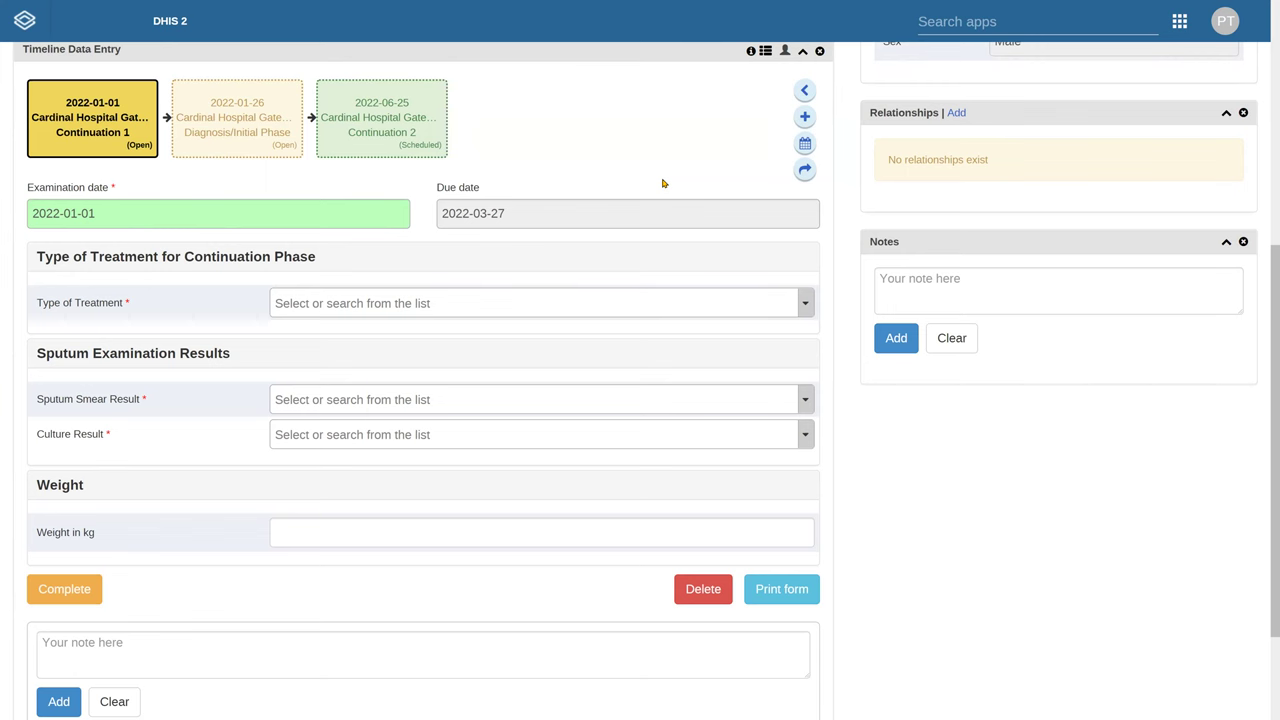
scroll(680, 320, up, 5)
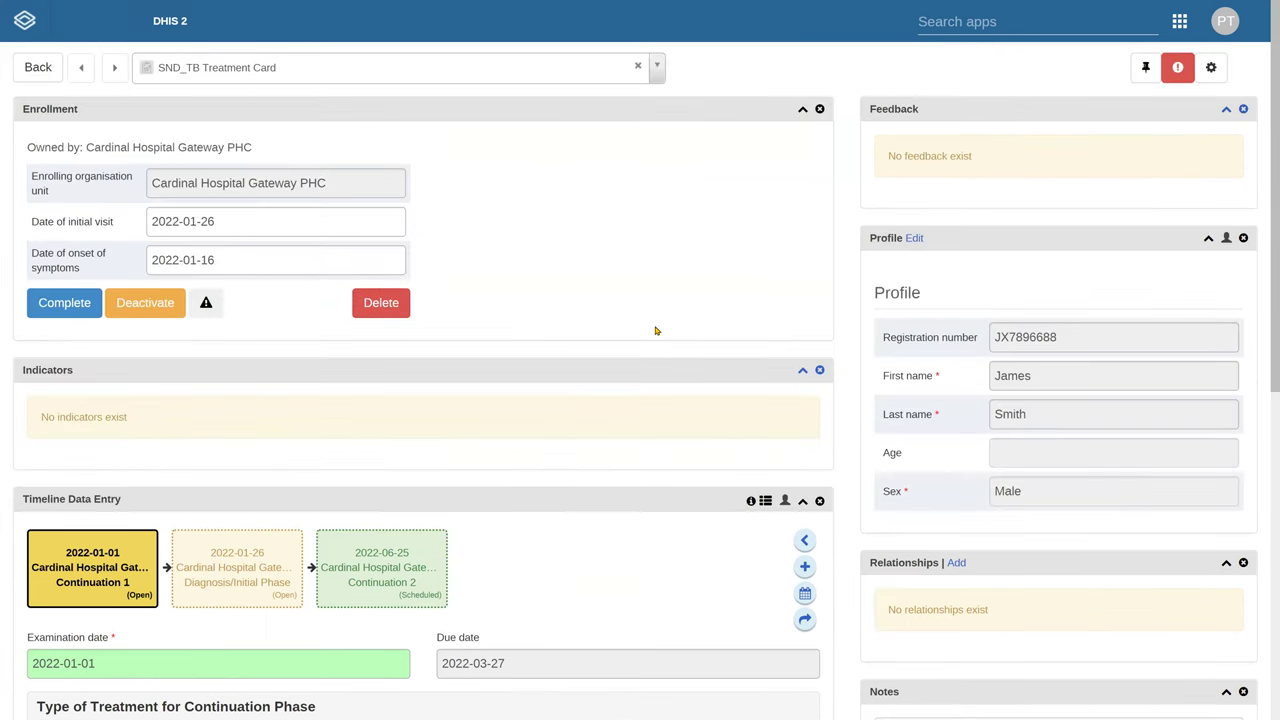